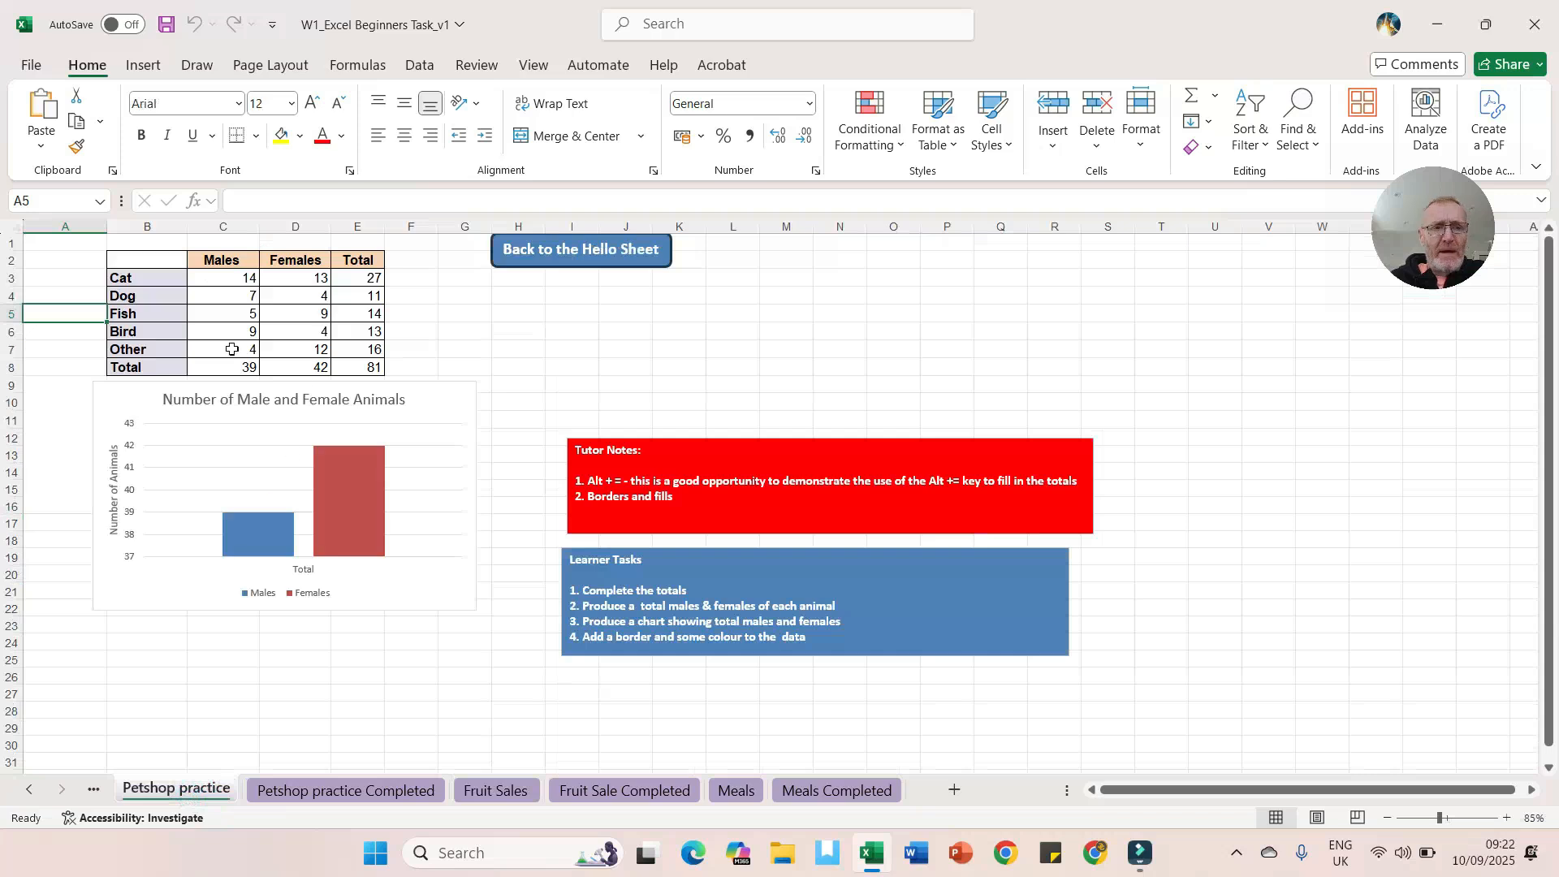
Step: Compare the Fruit Sales sheet with the Fruit Sale Completed sheet
click(492, 791)
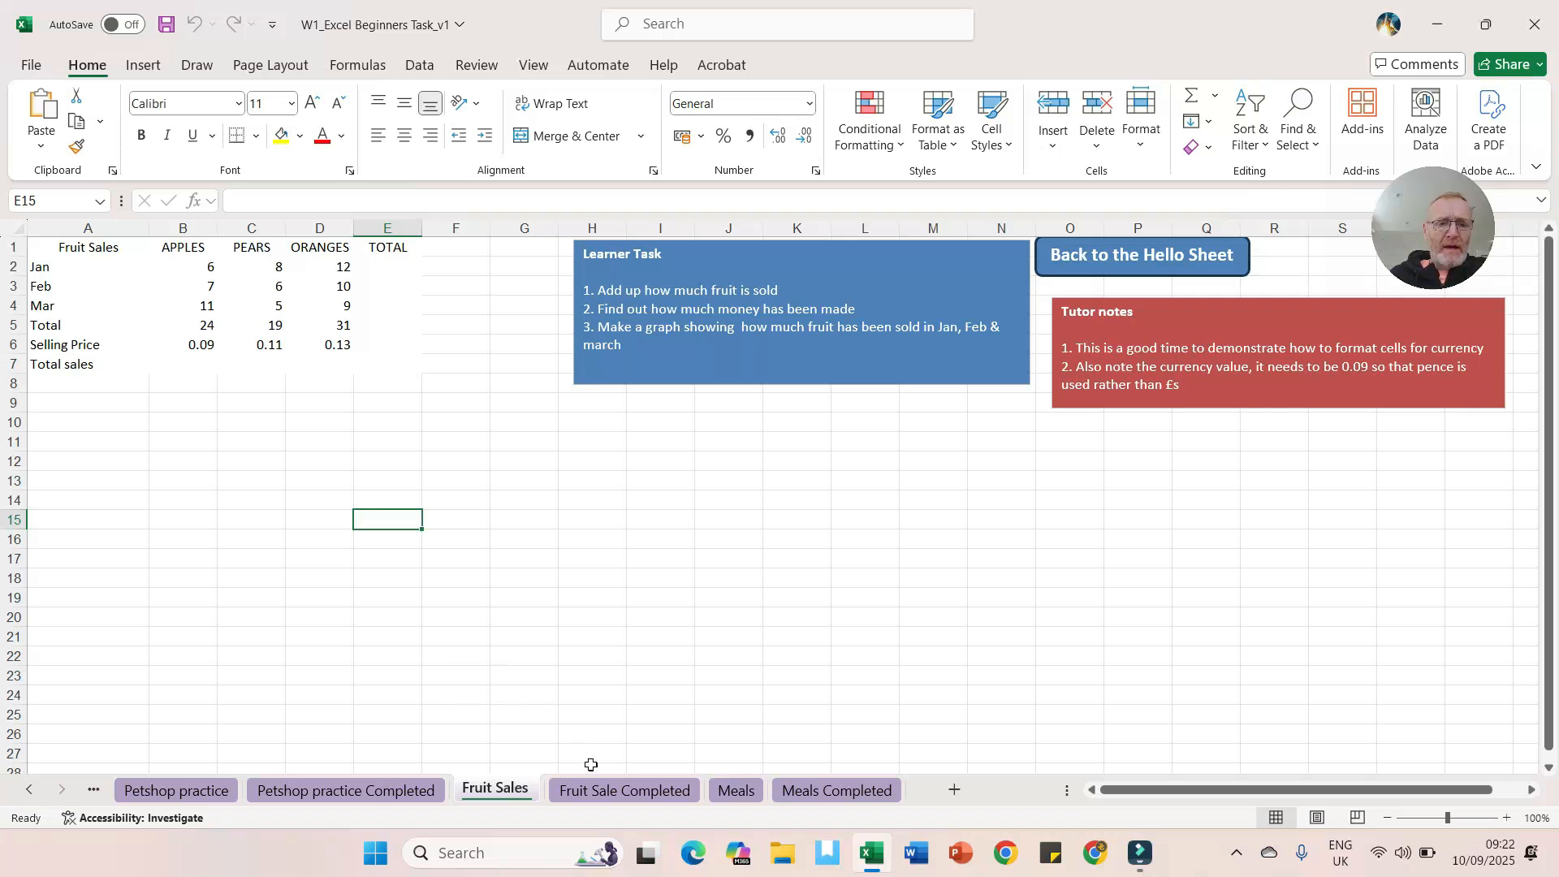
click(599, 790)
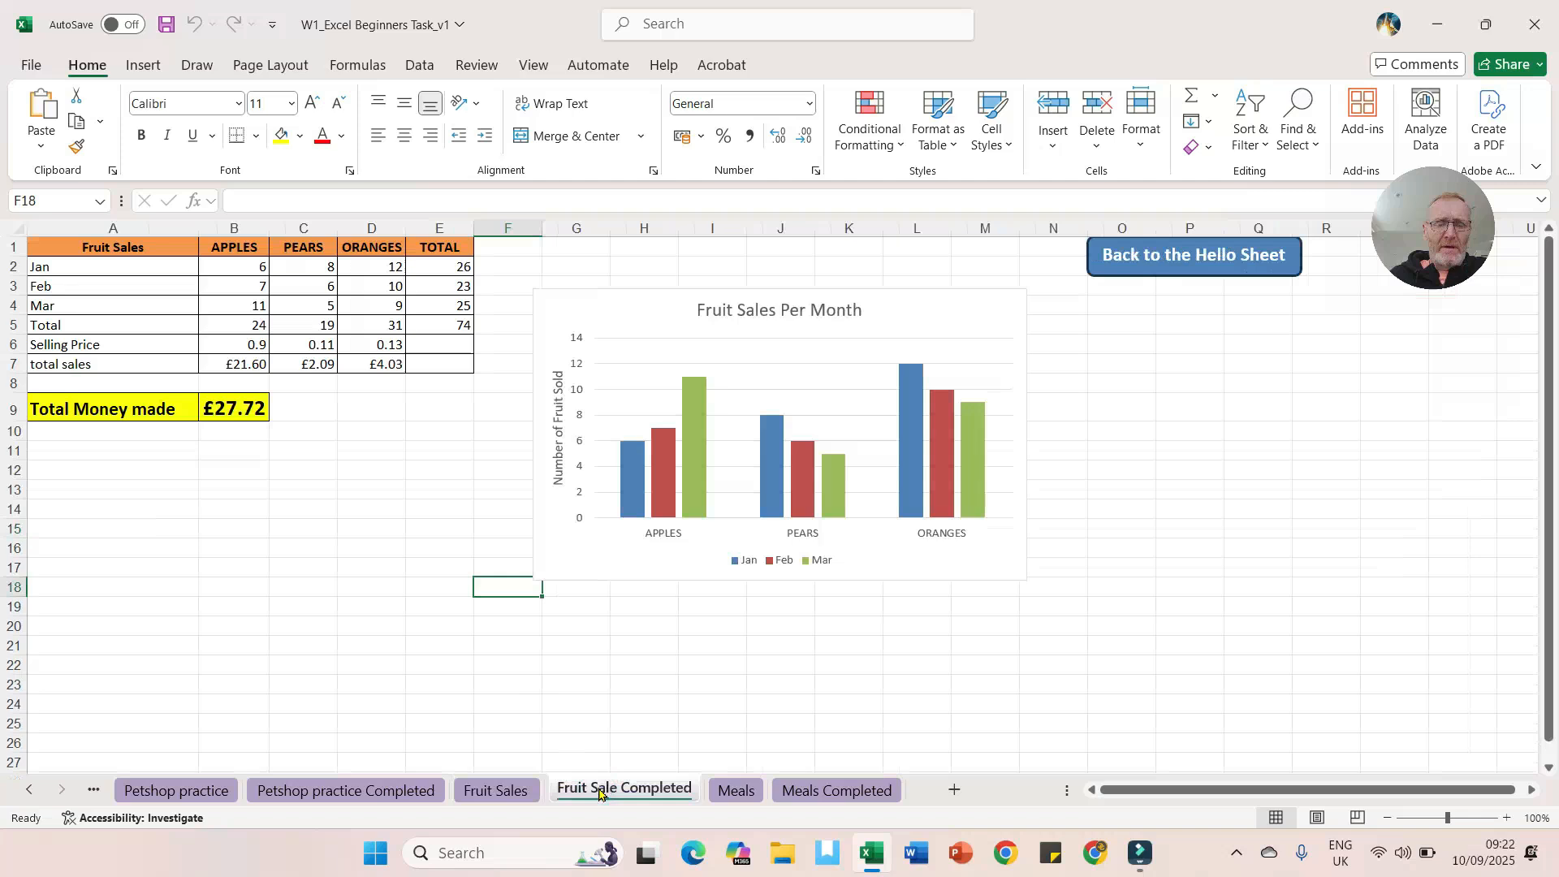
click(496, 796)
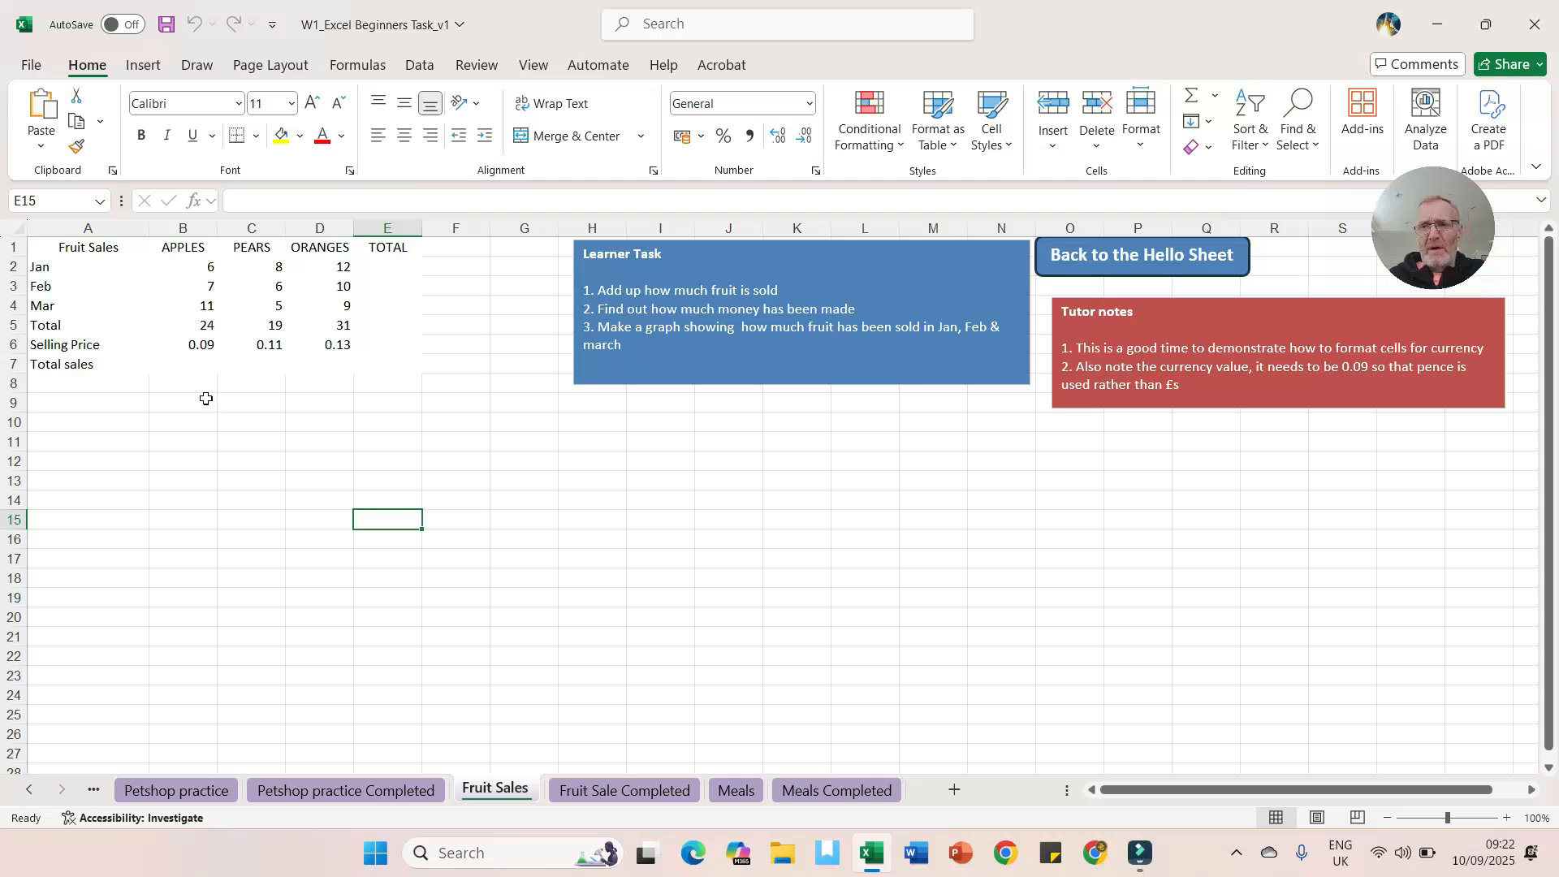
Step: Apply all borders to the fruit sales table A1:E7
drag(52, 250, 371, 358)
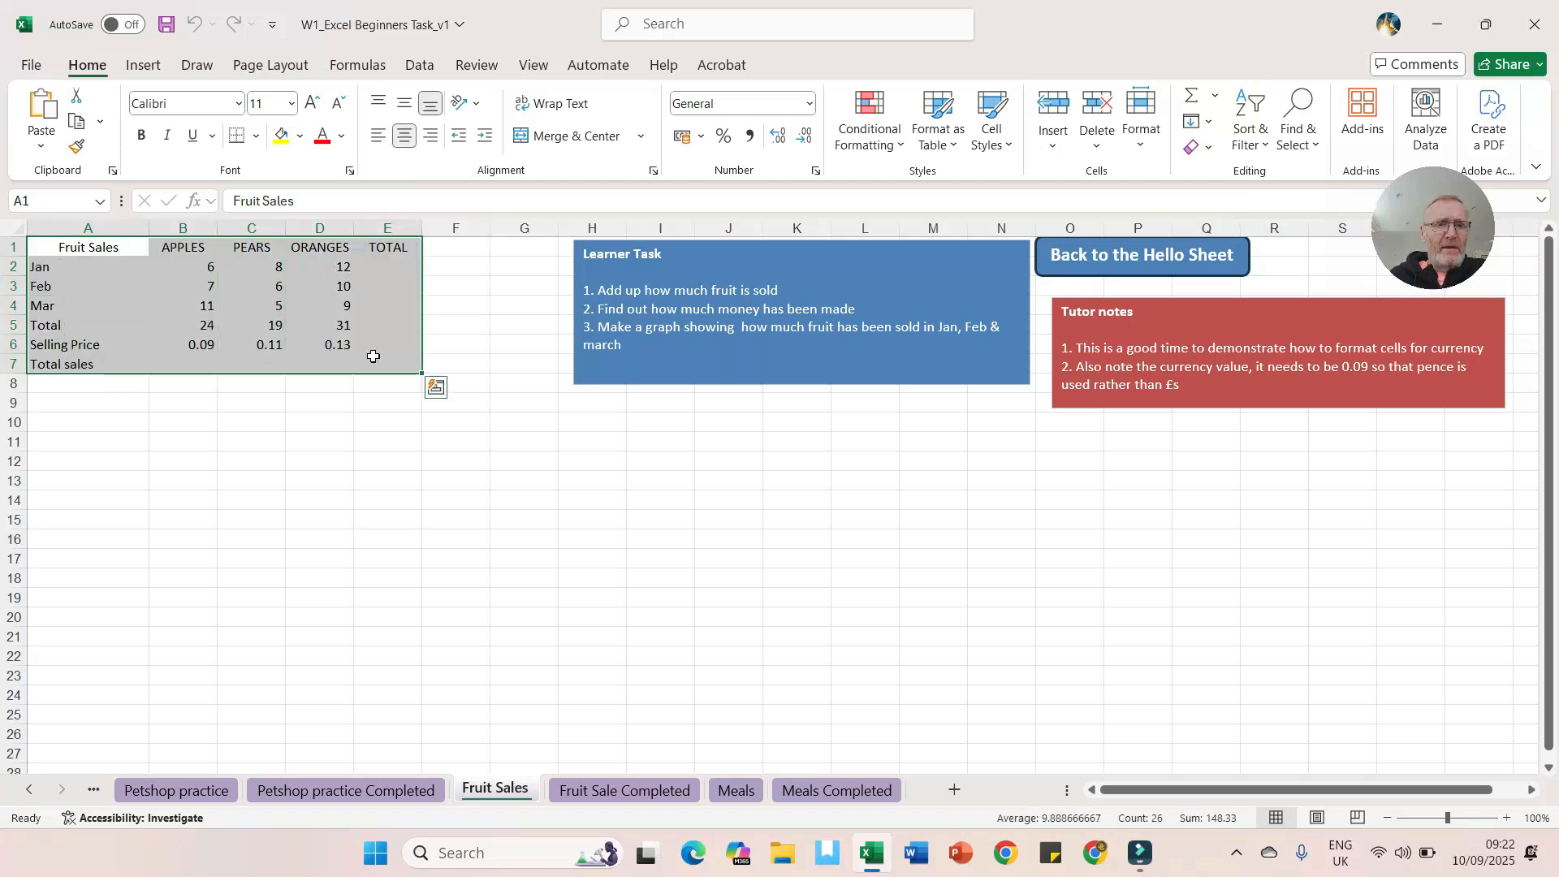
click(256, 135)
click(292, 342)
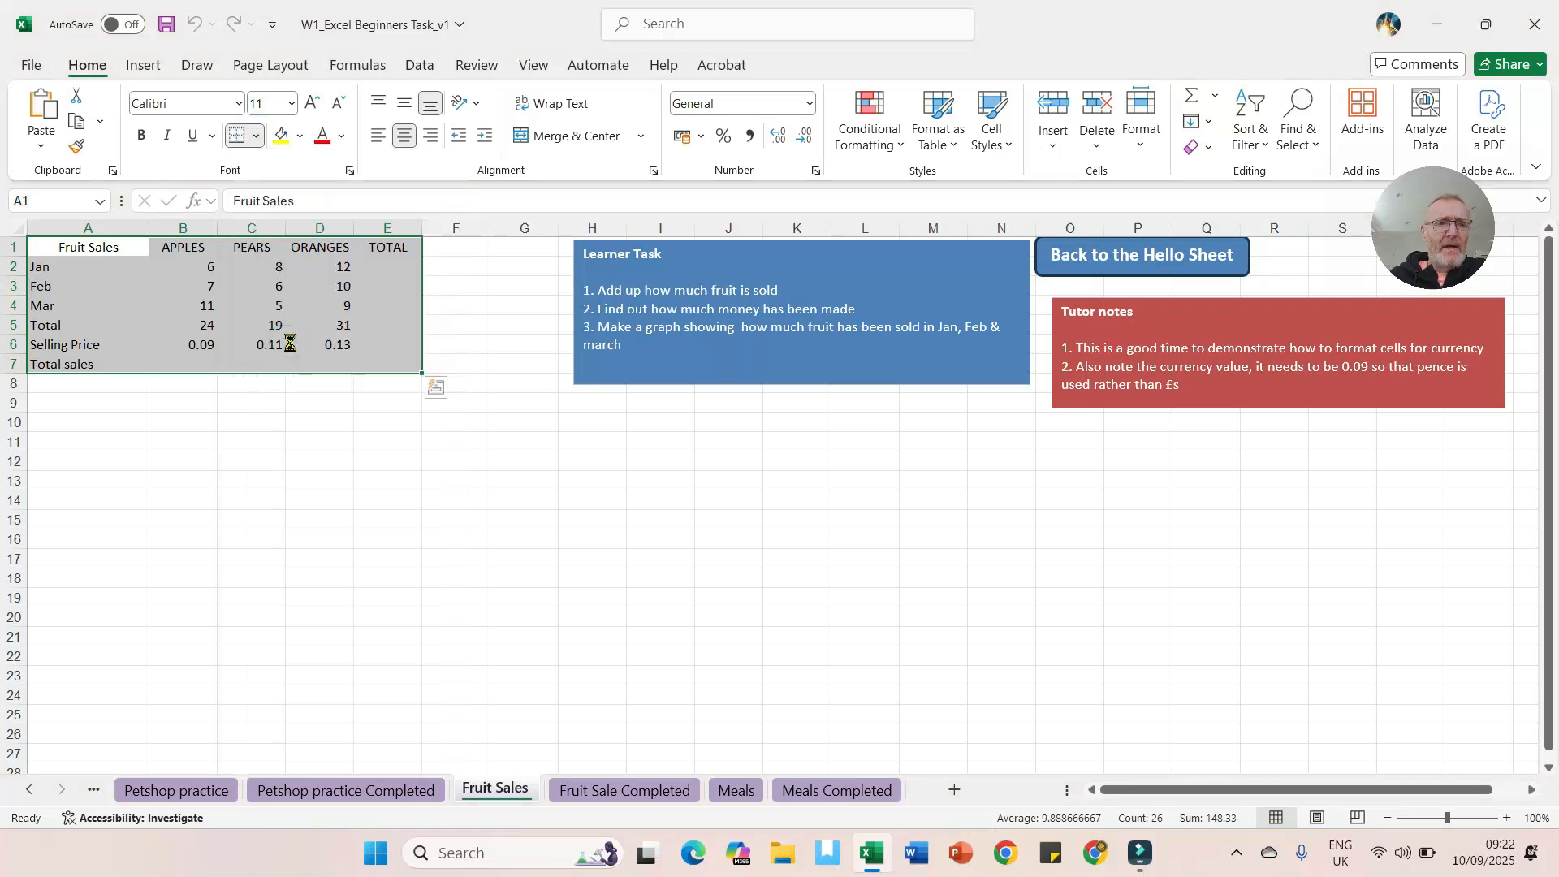
click(299, 328)
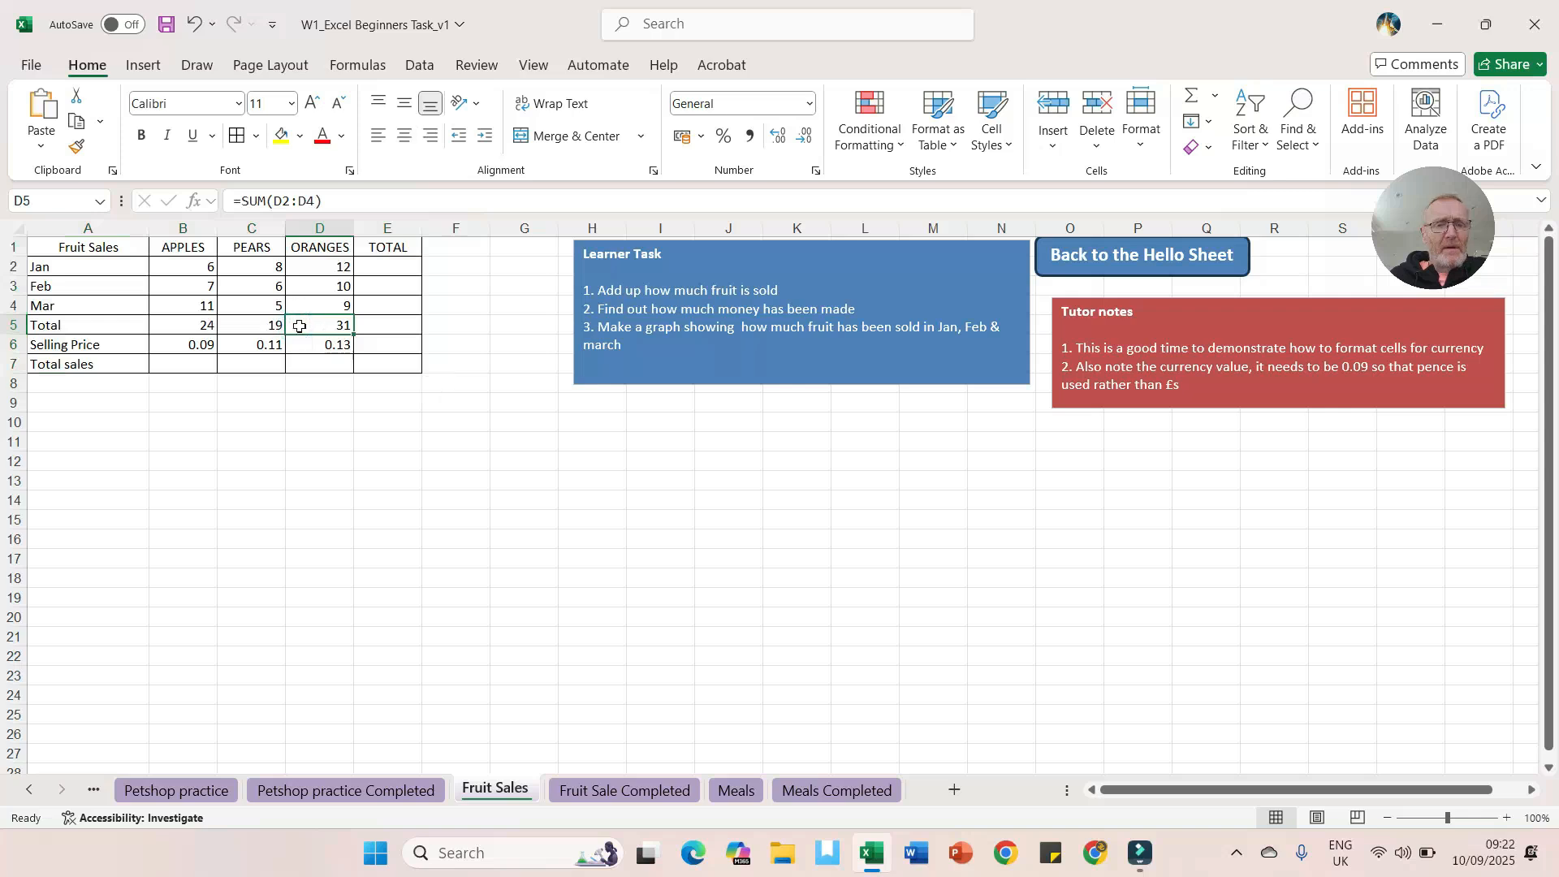
Step: Fill in the monthly and per-fruit totals for B2:E5 with AutoSum
click(383, 267)
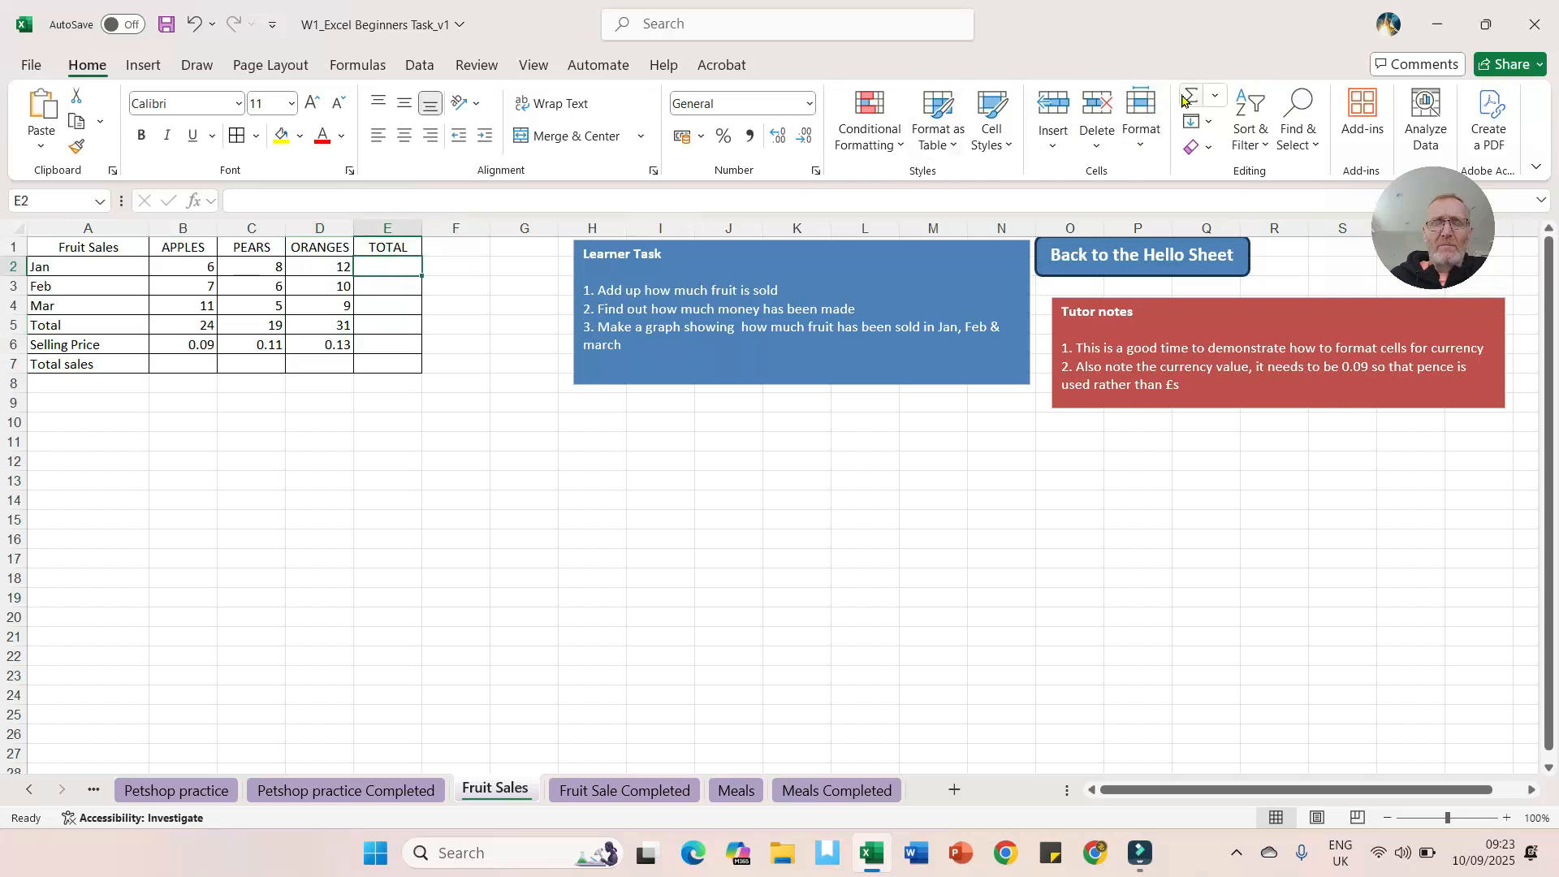
drag(173, 266, 401, 283)
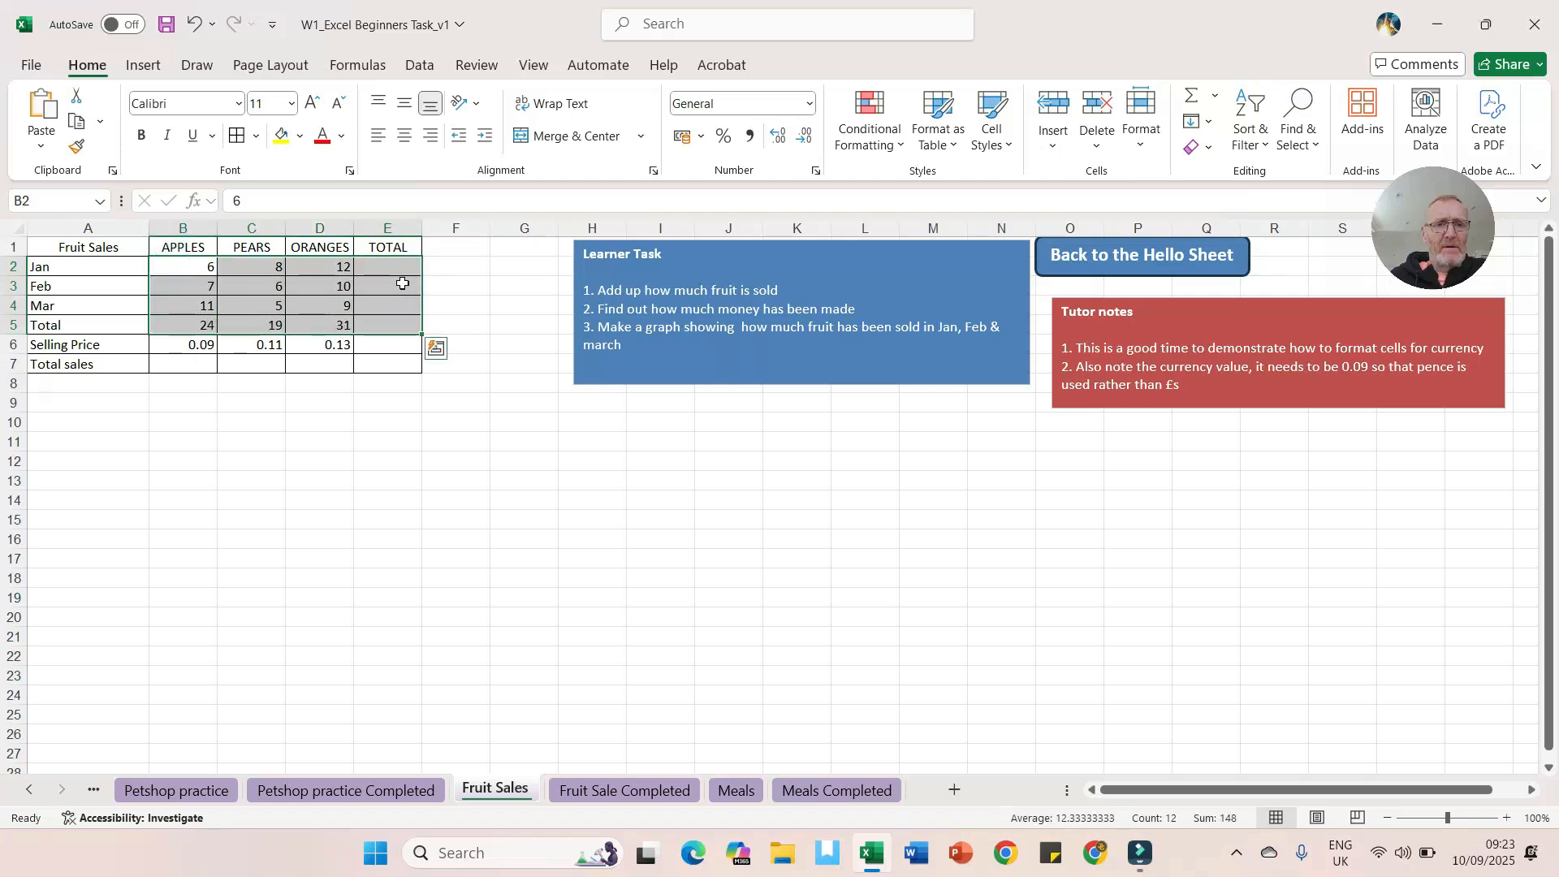
key(alt+equal)
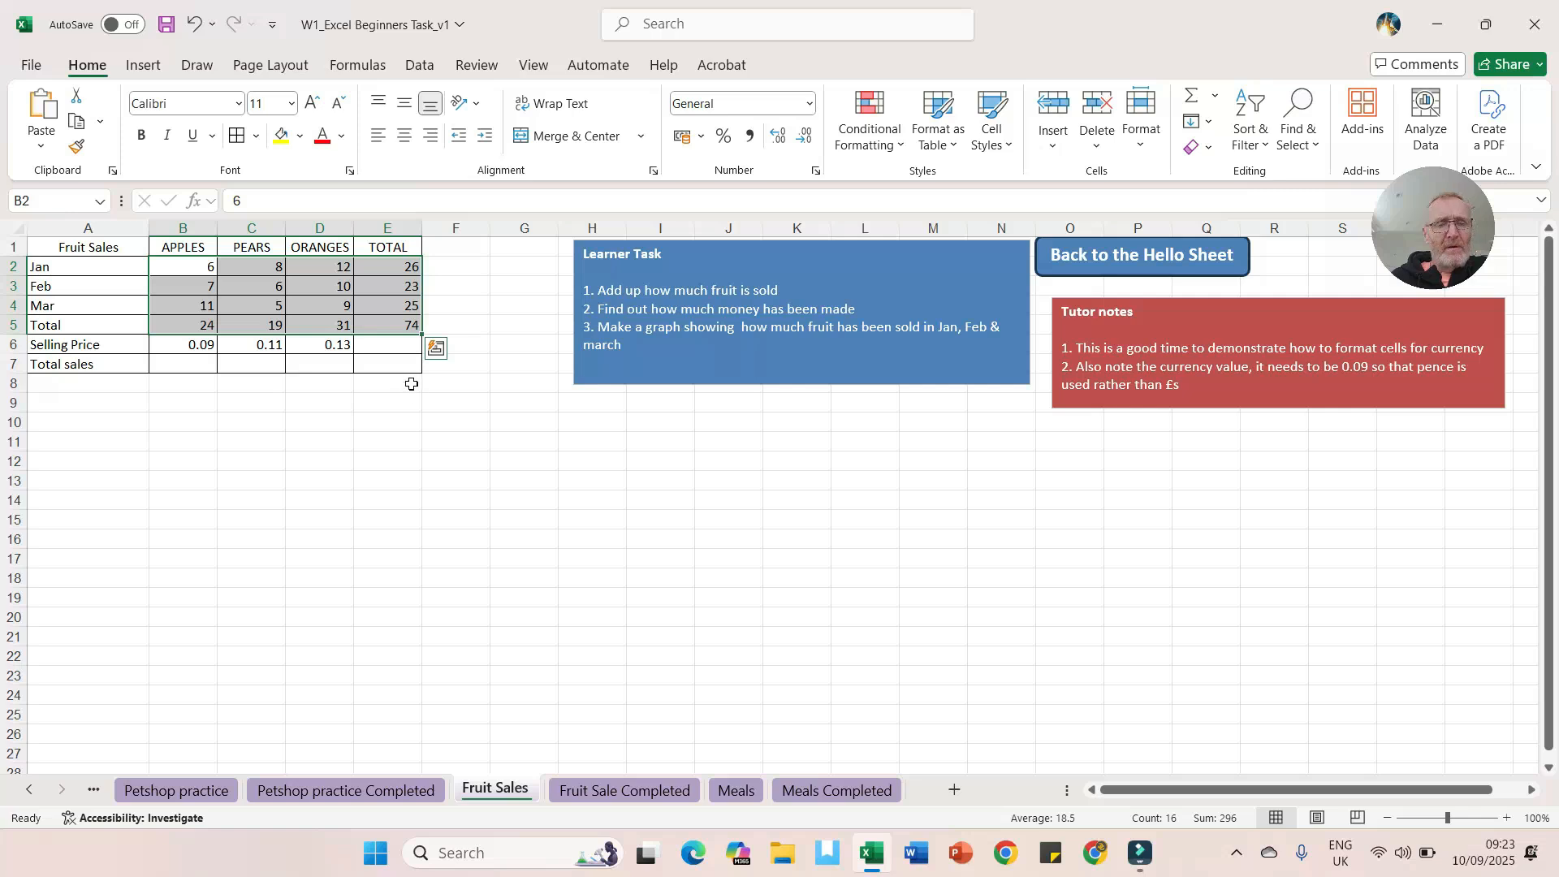
Step: Enter a formula in B7 multiplying the apples total by the selling price, =B5*B6
click(178, 344)
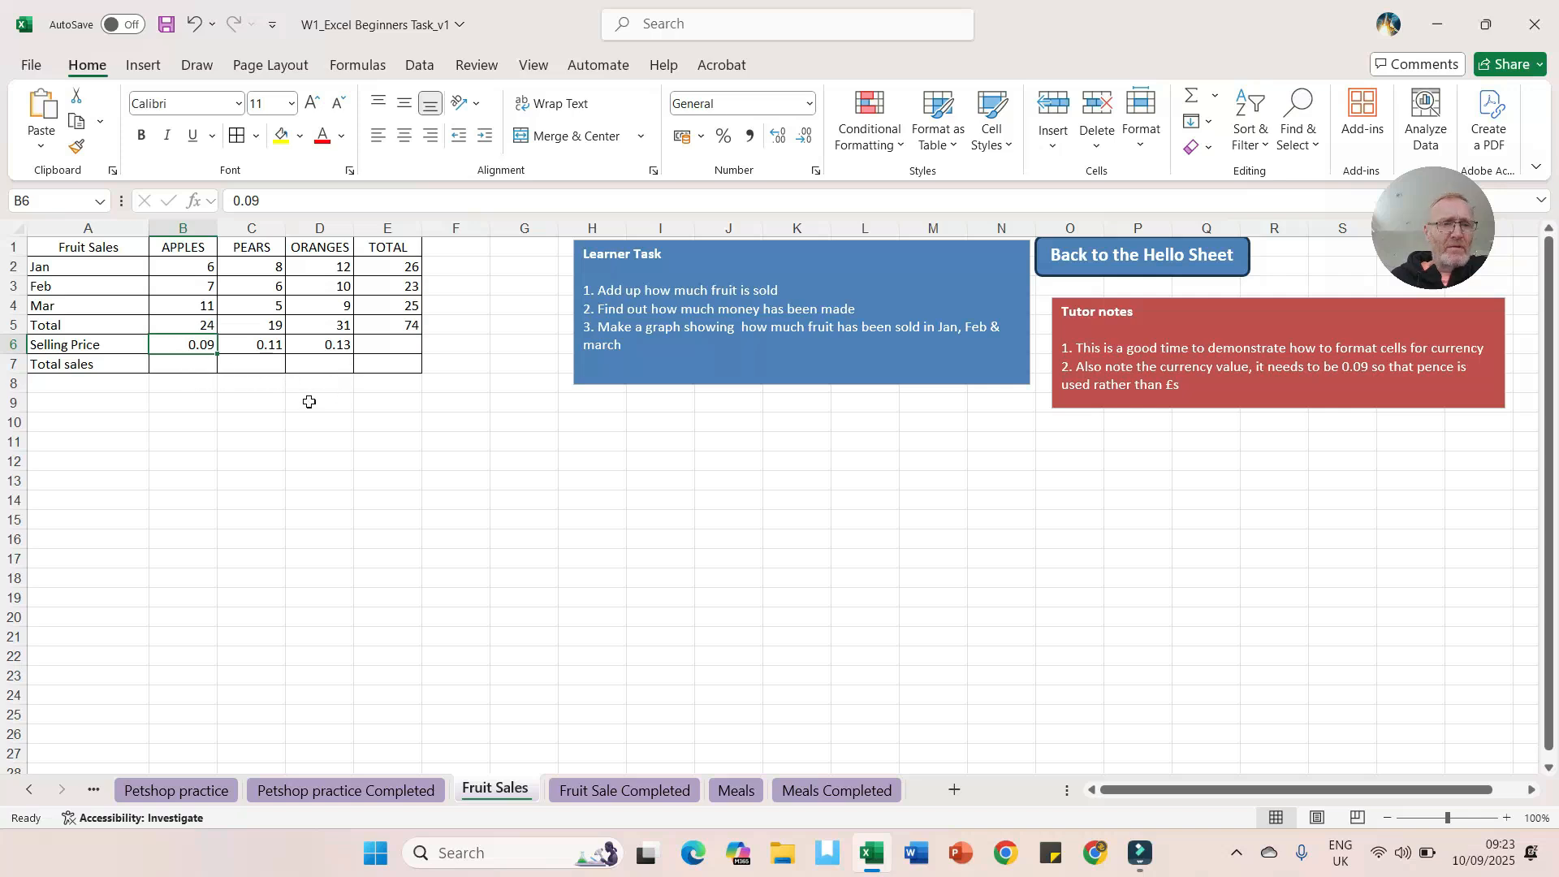
click(184, 365)
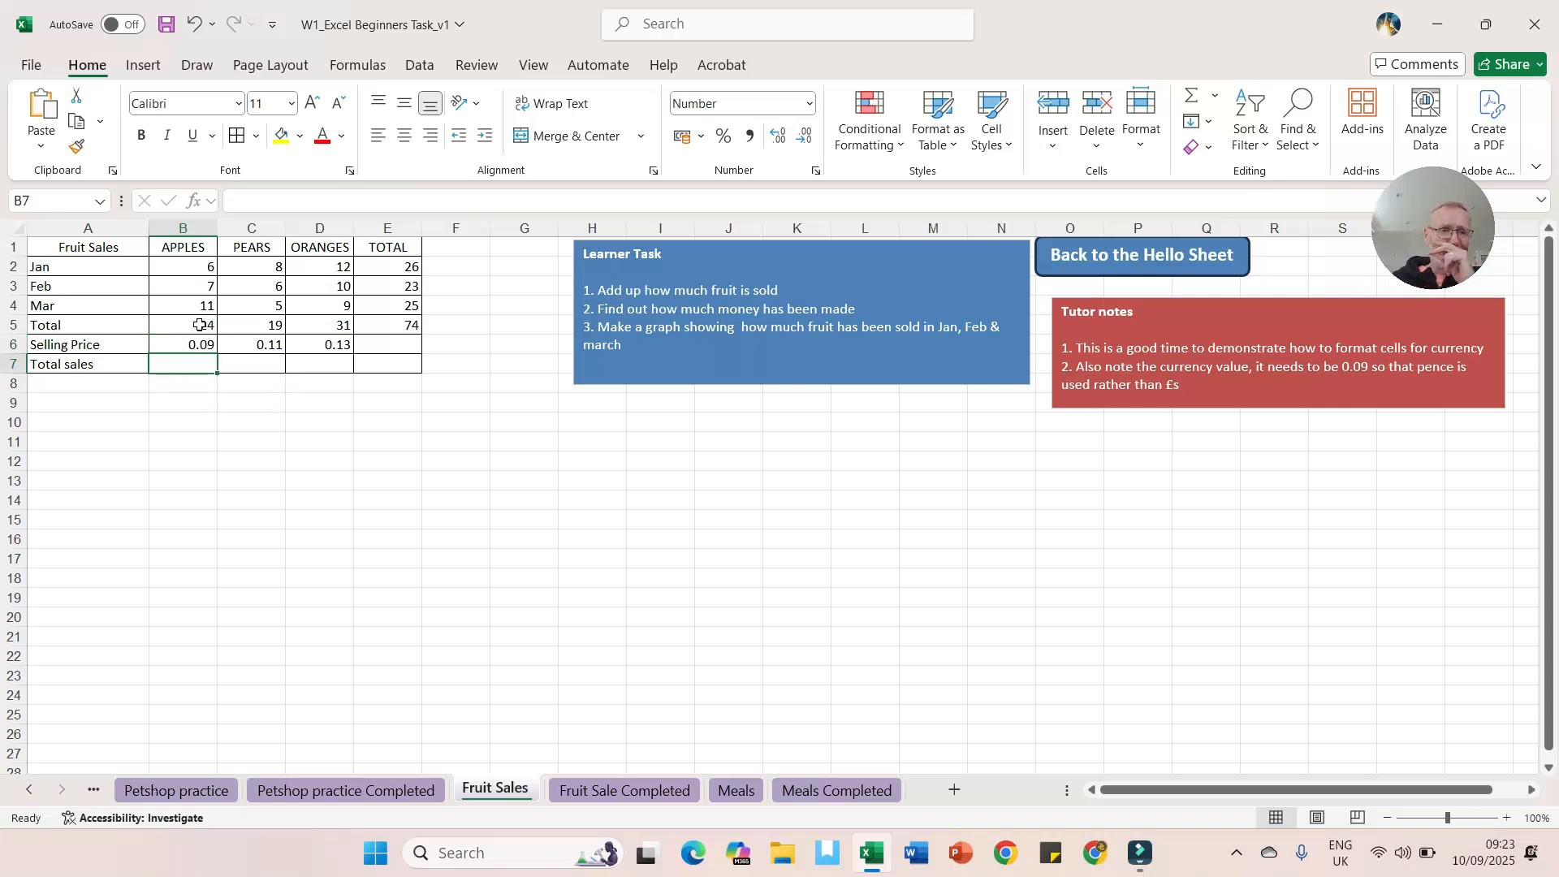
click(189, 363)
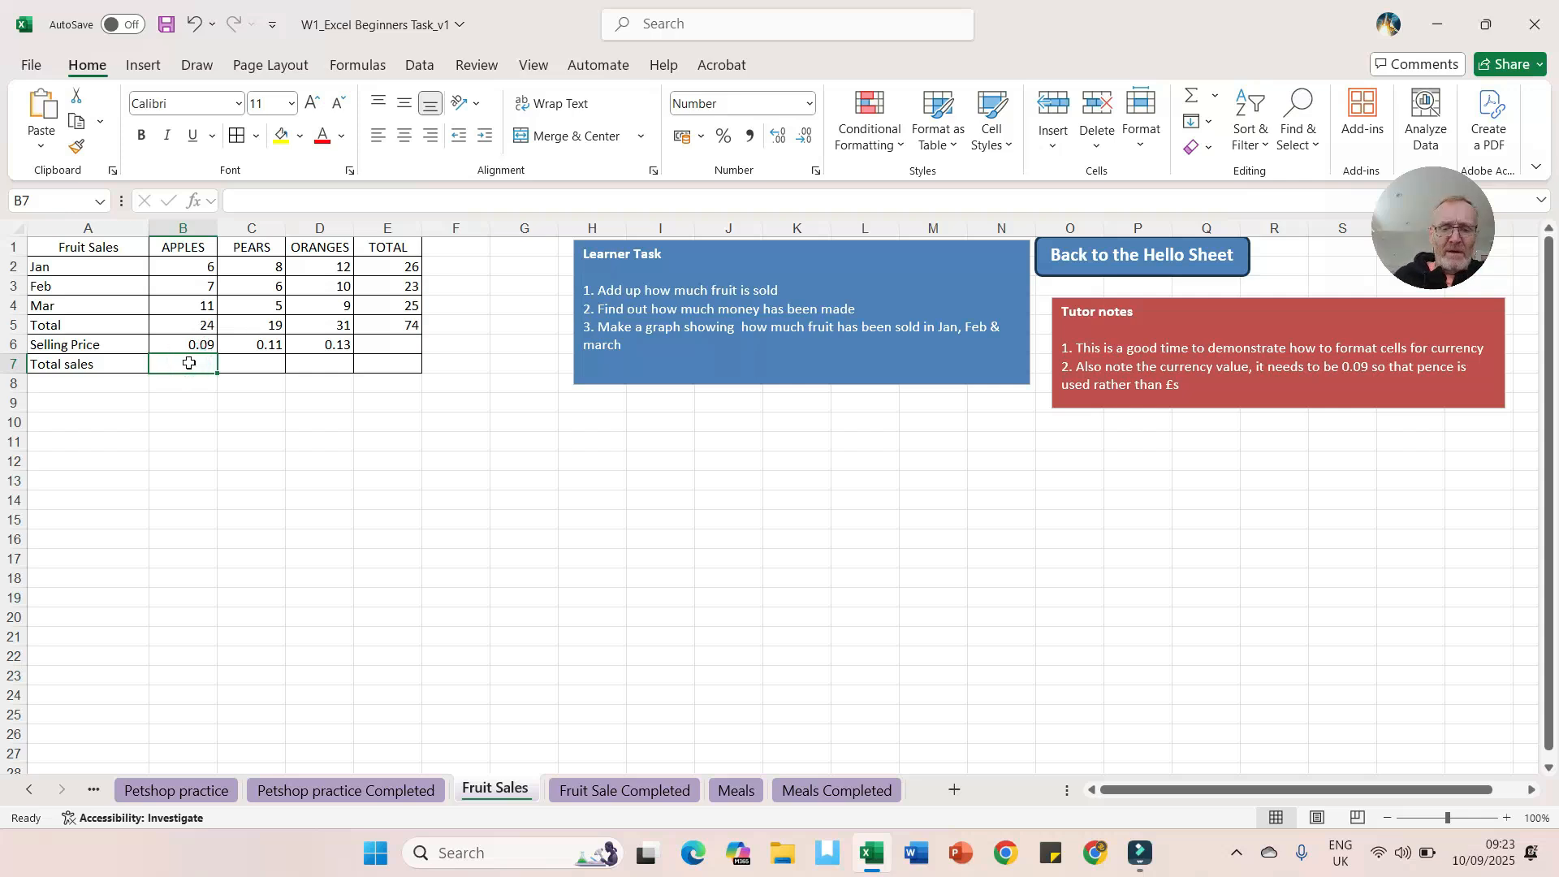
text(=)
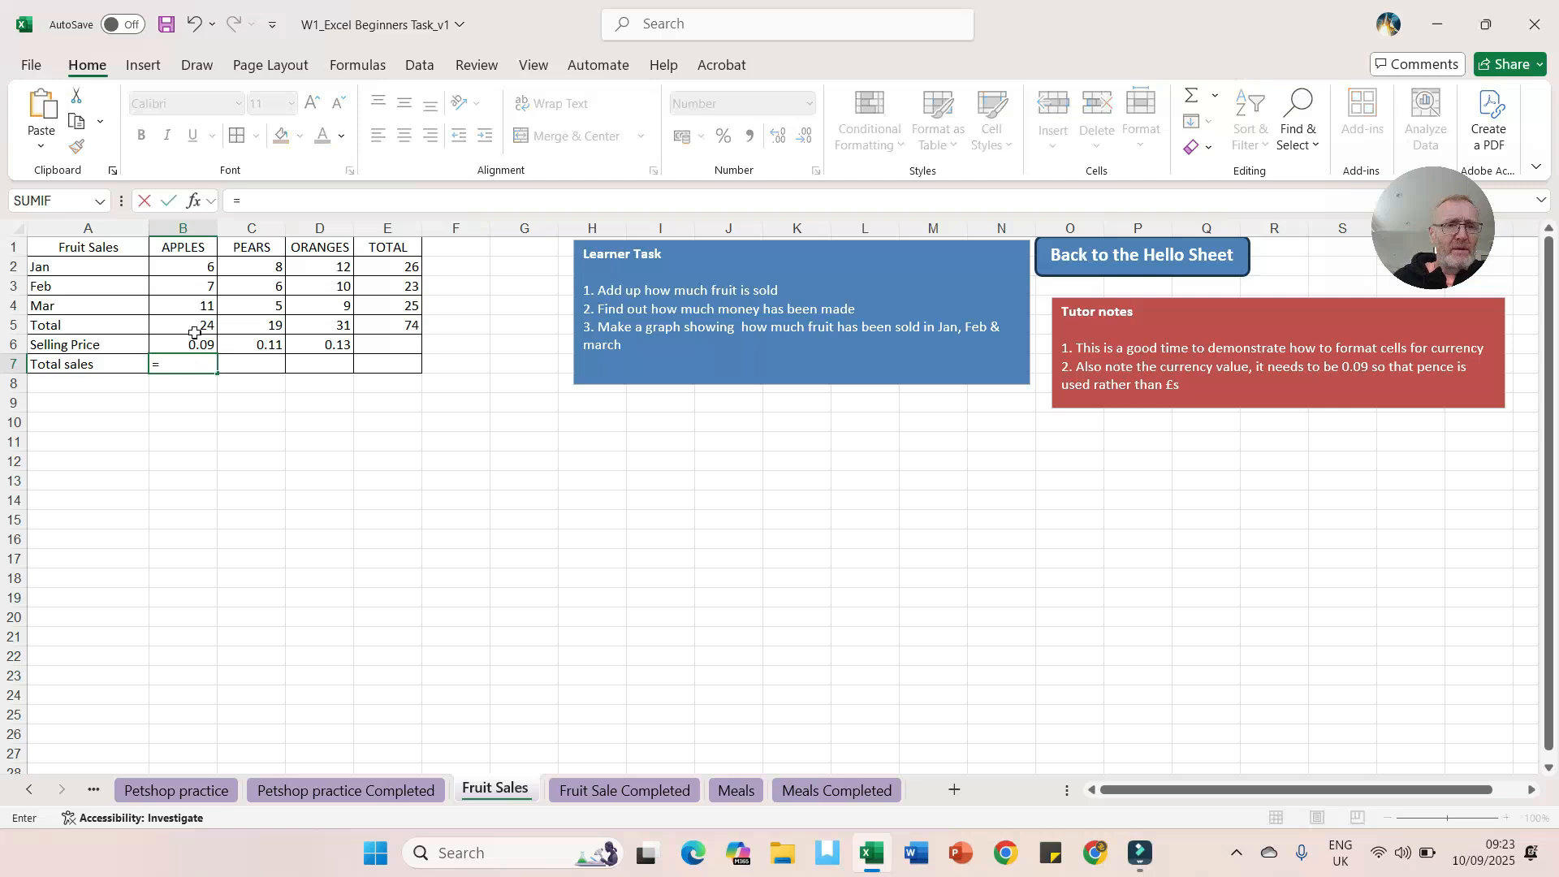
click(194, 320)
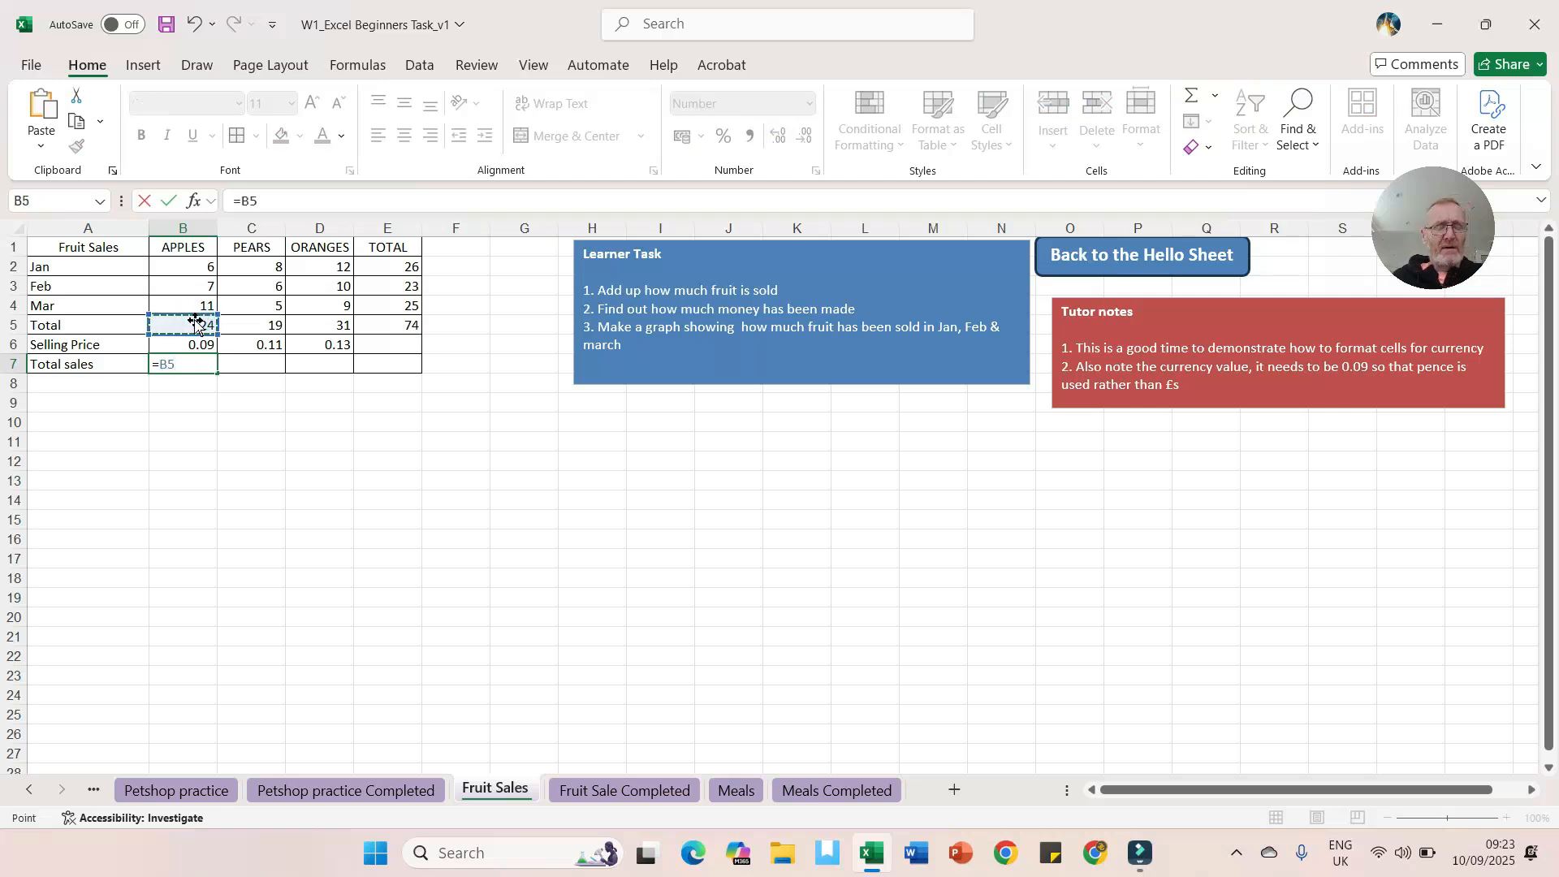
text(*)
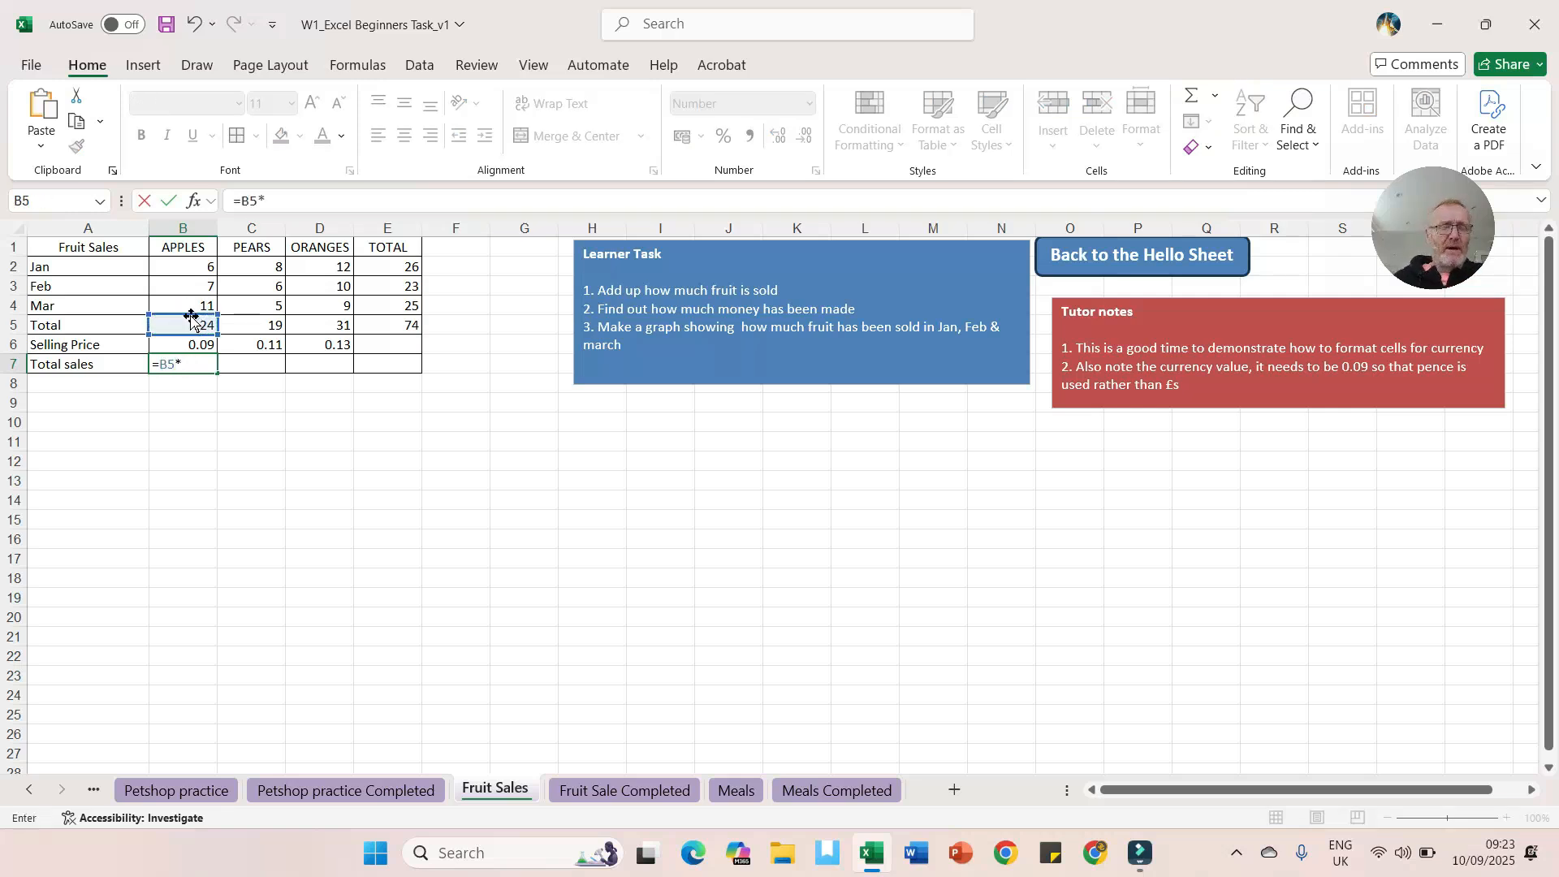
click(186, 344)
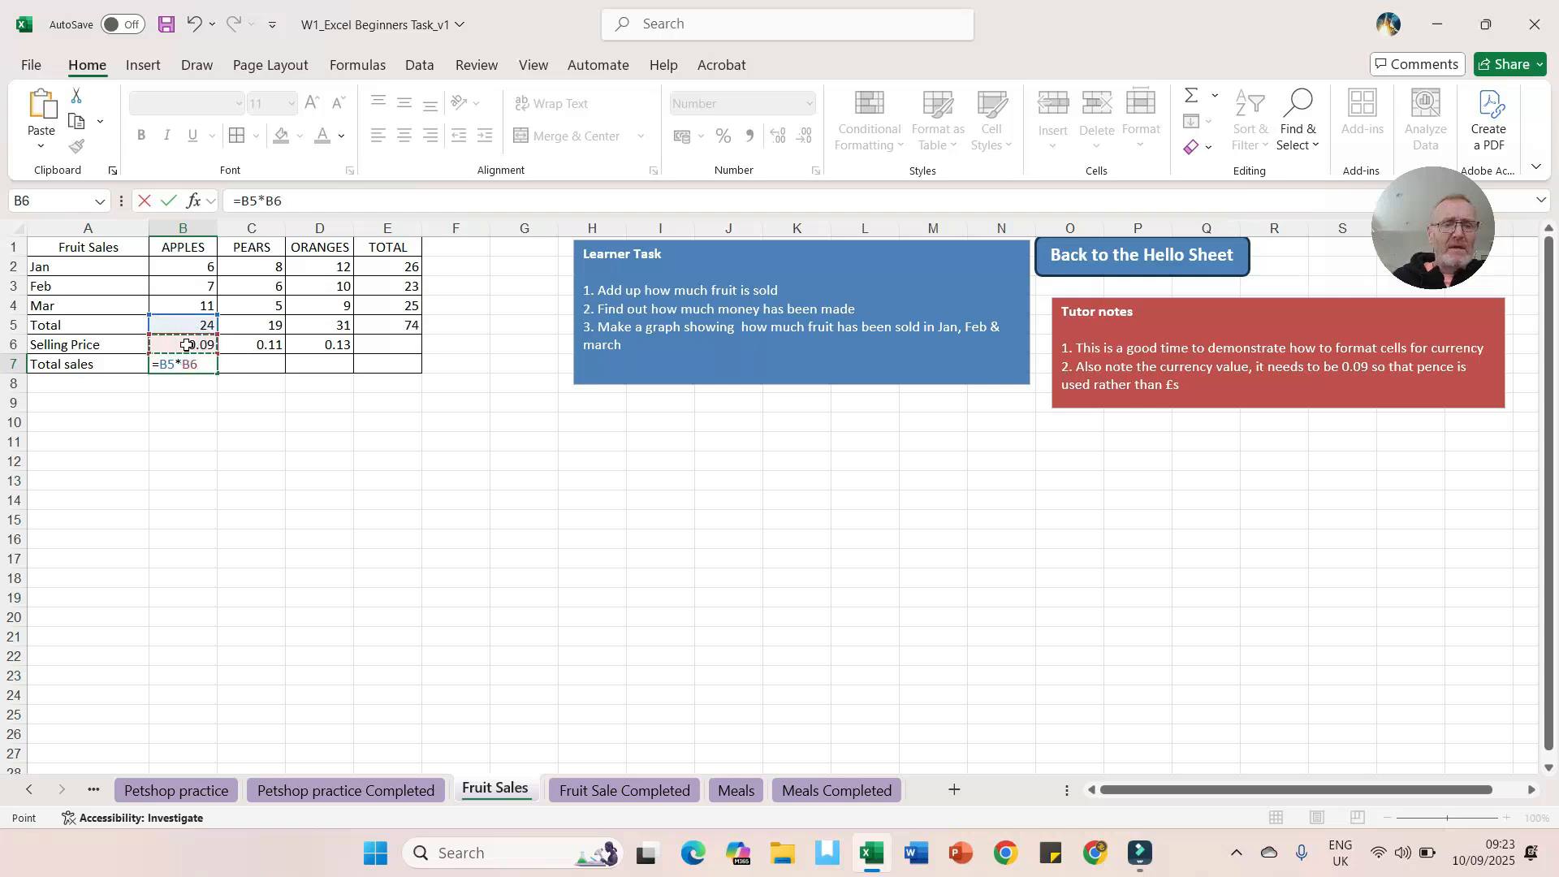
key(Return)
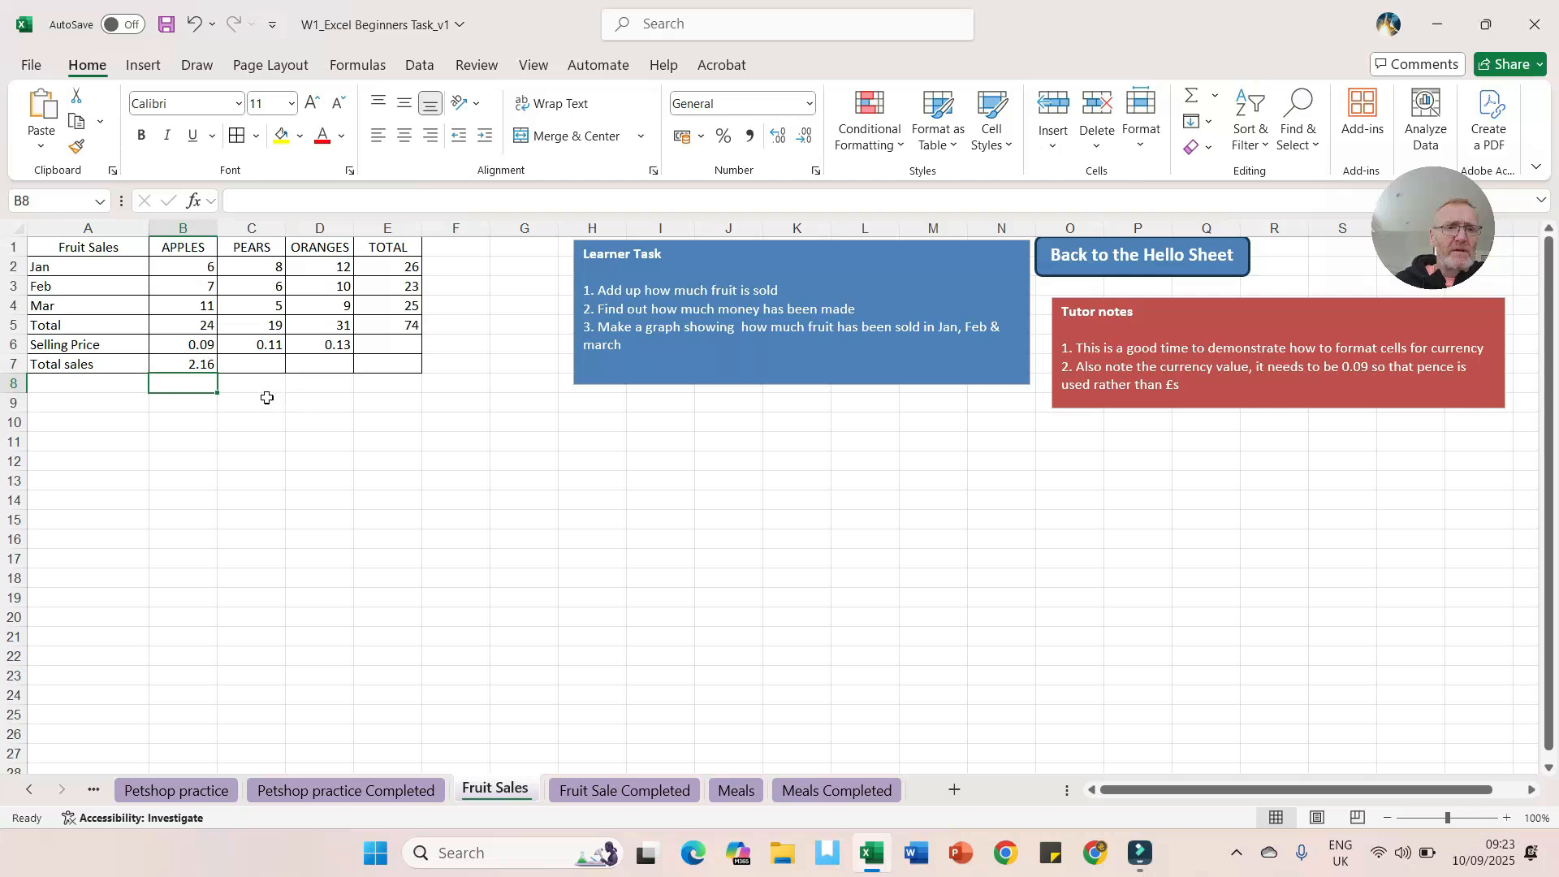
Step: Copy the B7 total sales formula across to C7 and D7
click(190, 363)
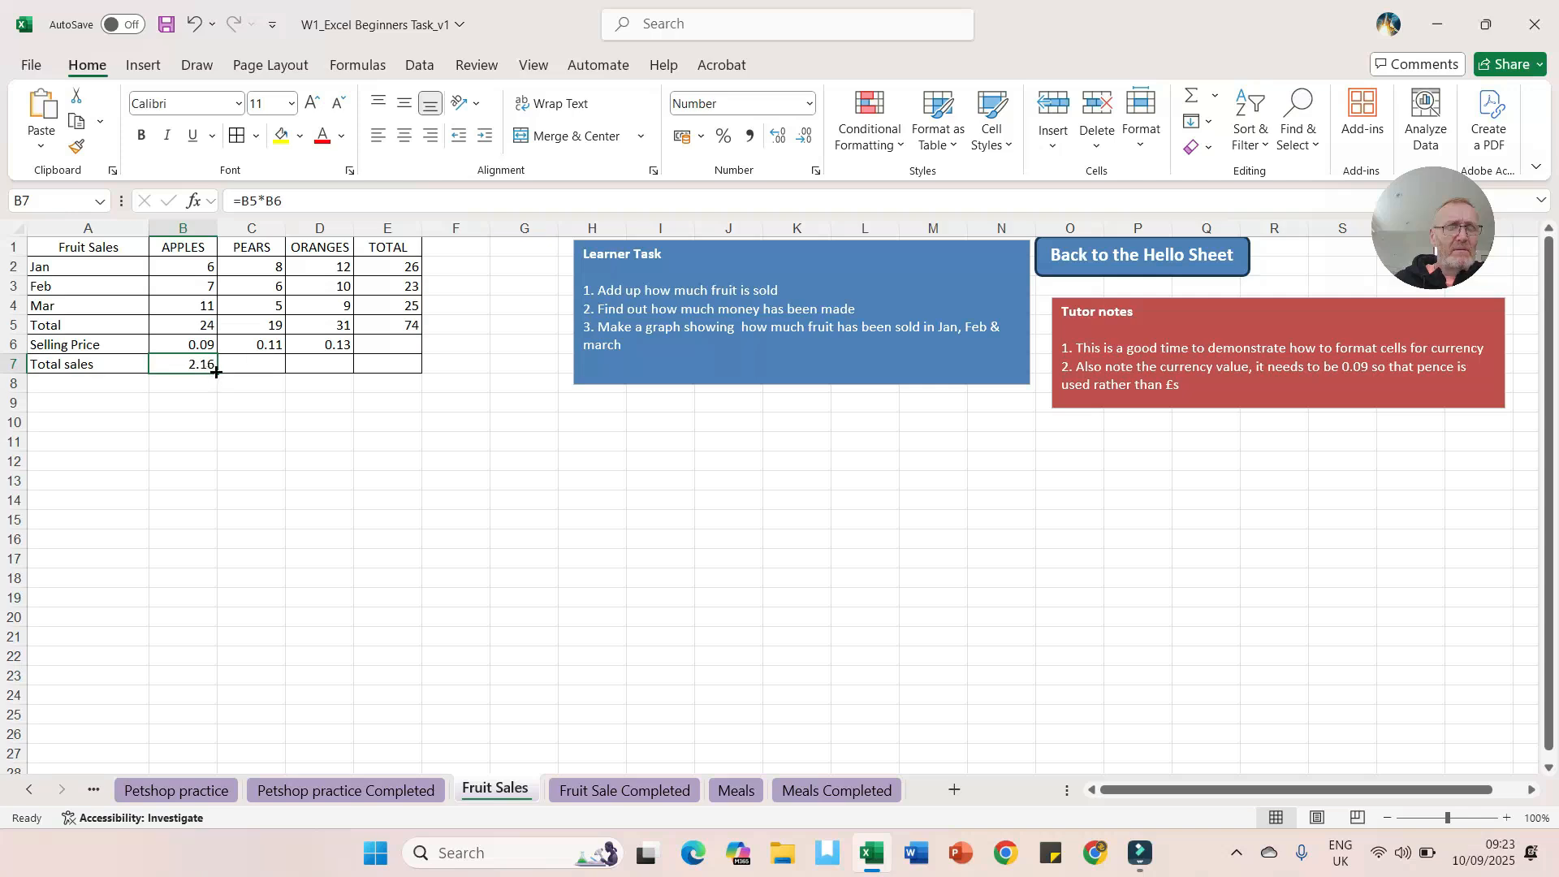
drag(216, 371, 349, 372)
ctrl+scroll(386, 441, up, 3)
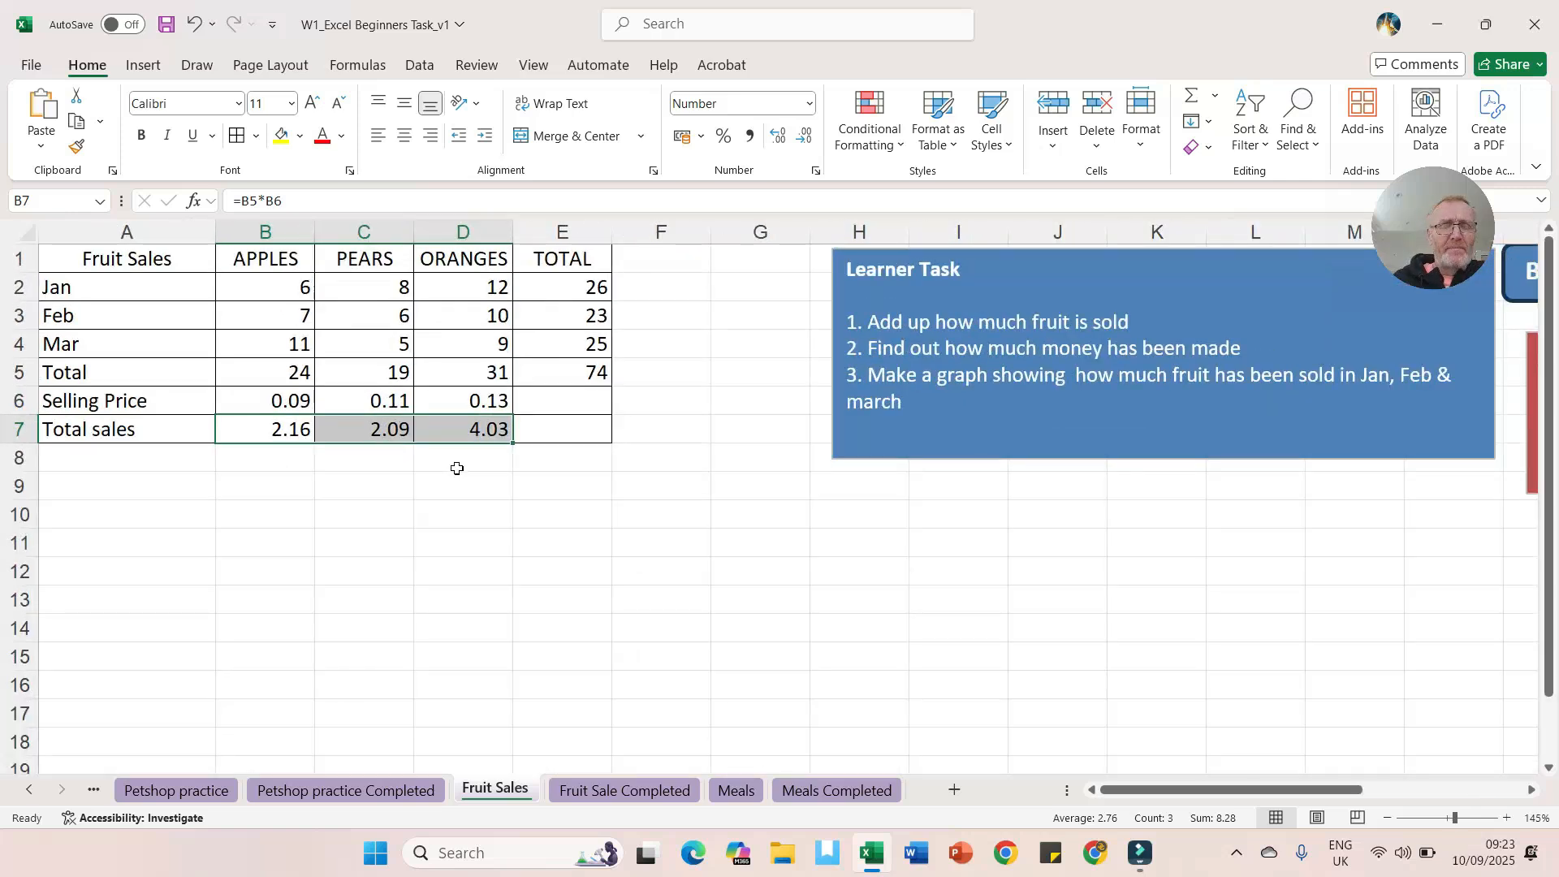
Step: Format the selling prices and total sales in B6:D7 as Currency
click(377, 495)
click(268, 398)
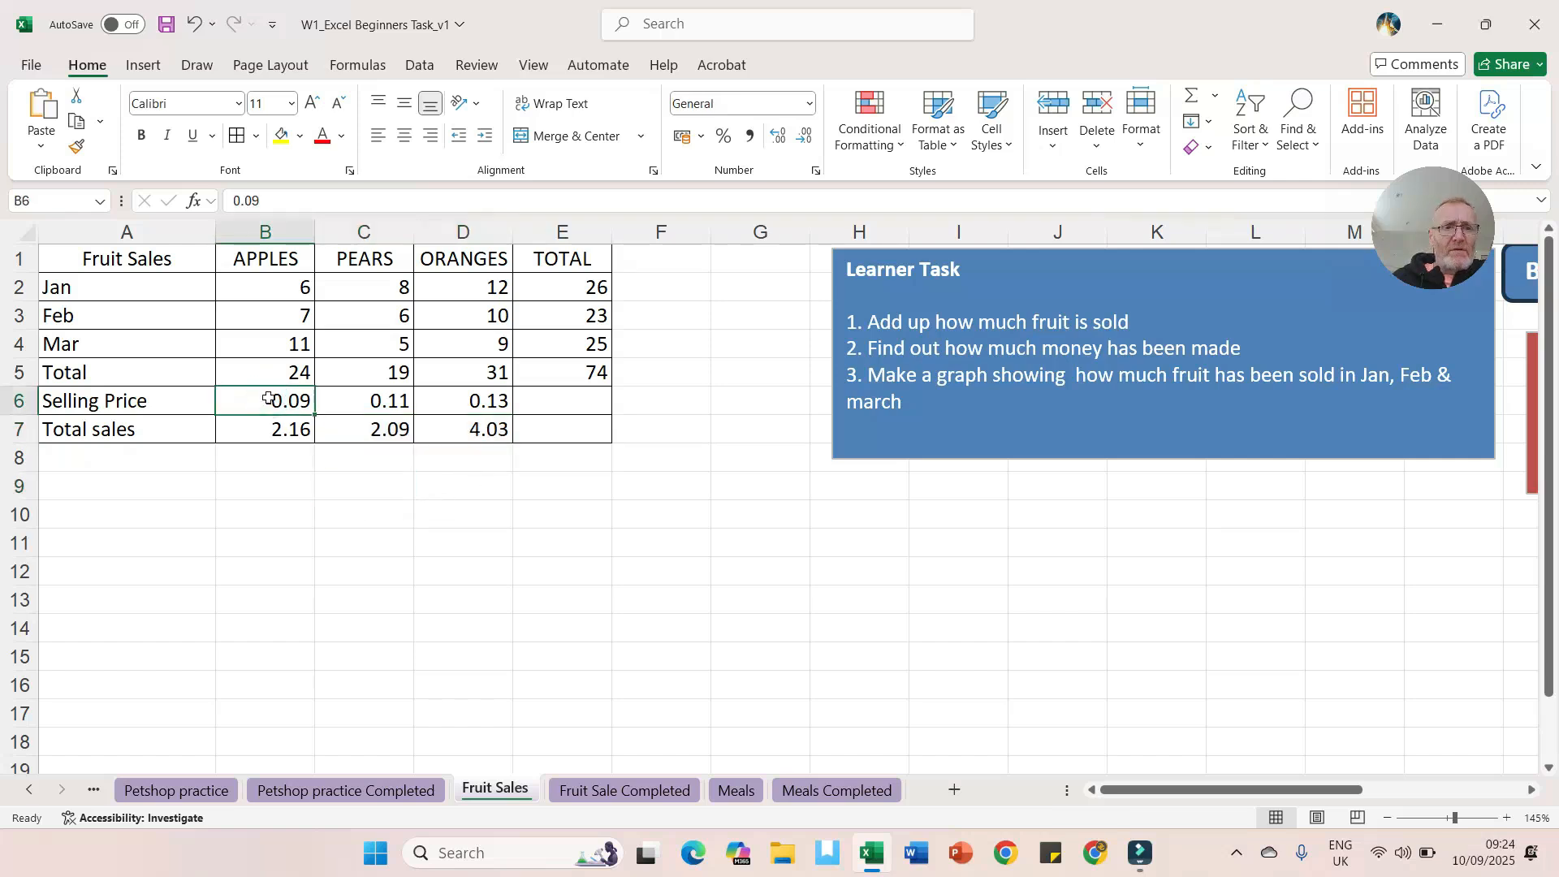
drag(262, 396, 444, 431)
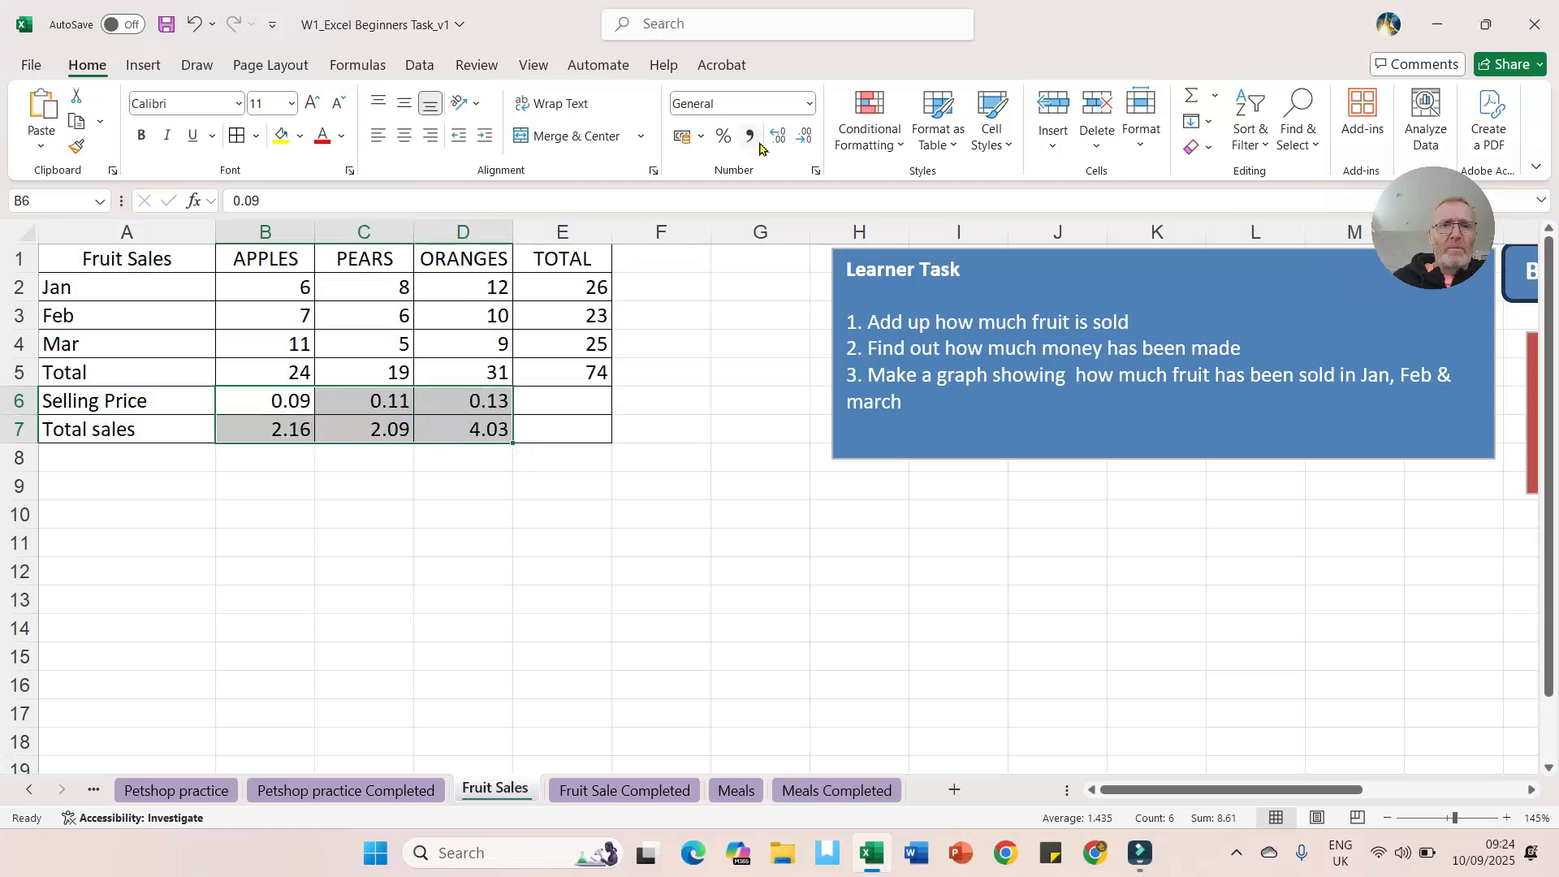
click(809, 103)
click(756, 238)
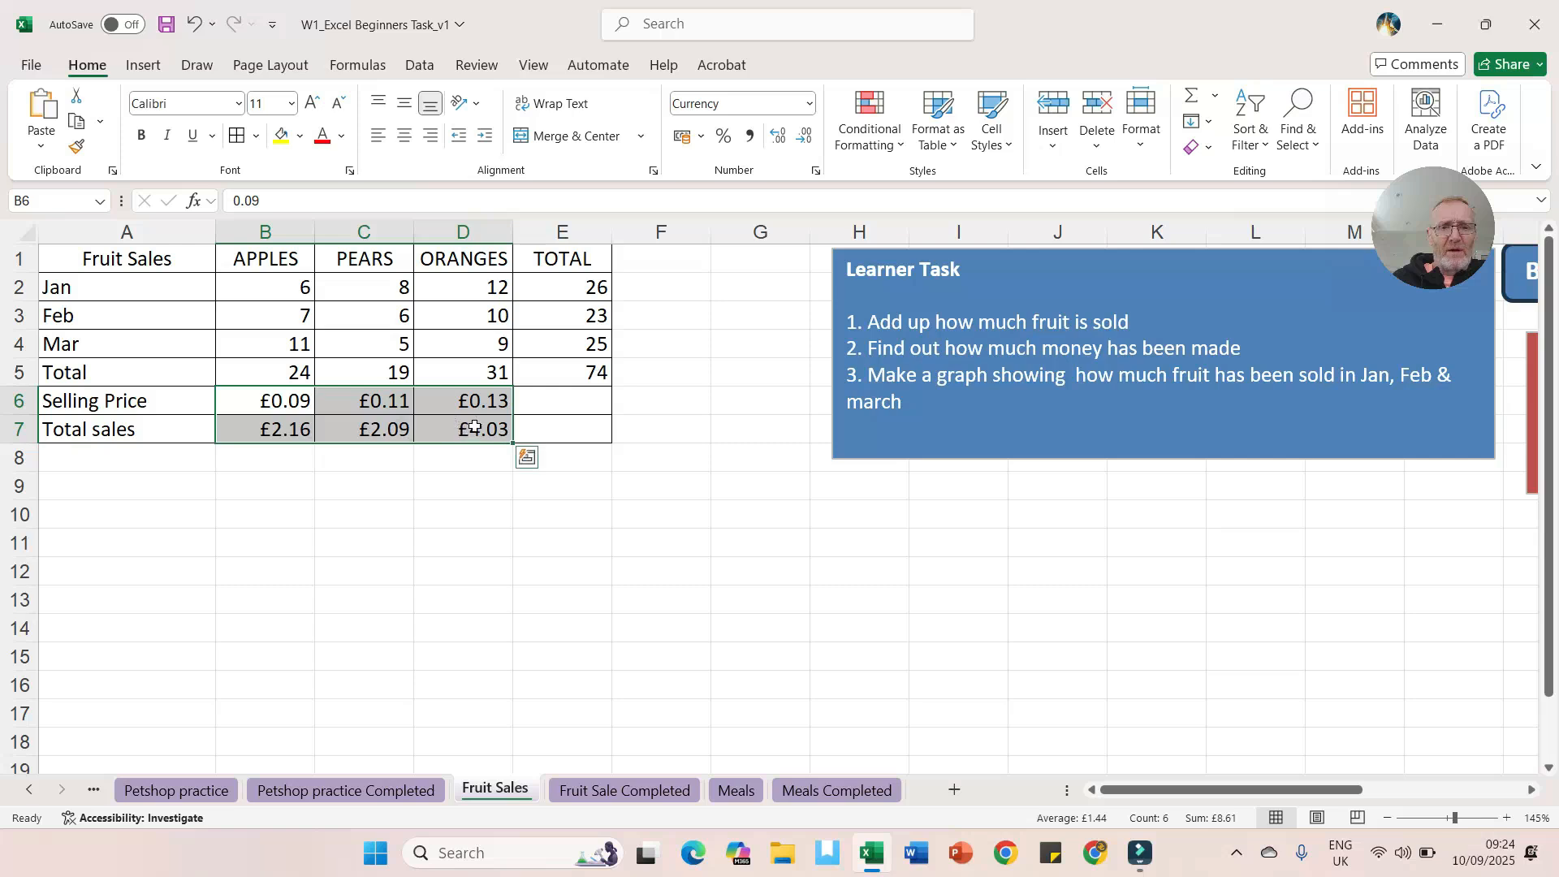
click(398, 462)
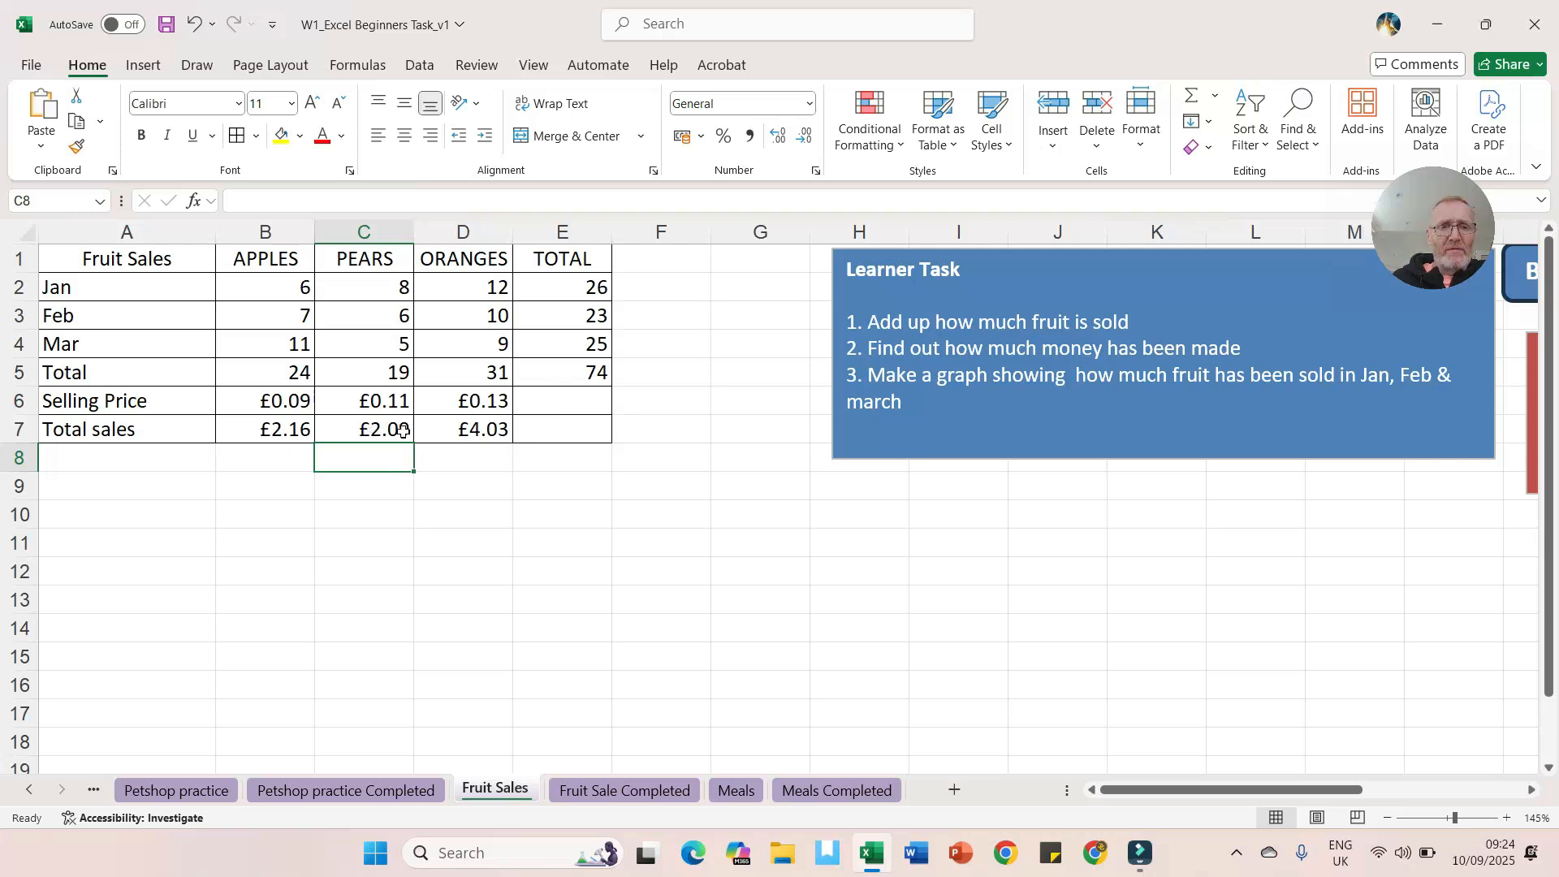
Step: Sum the total sales B7:D7 into E7 with AutoSum
click(554, 432)
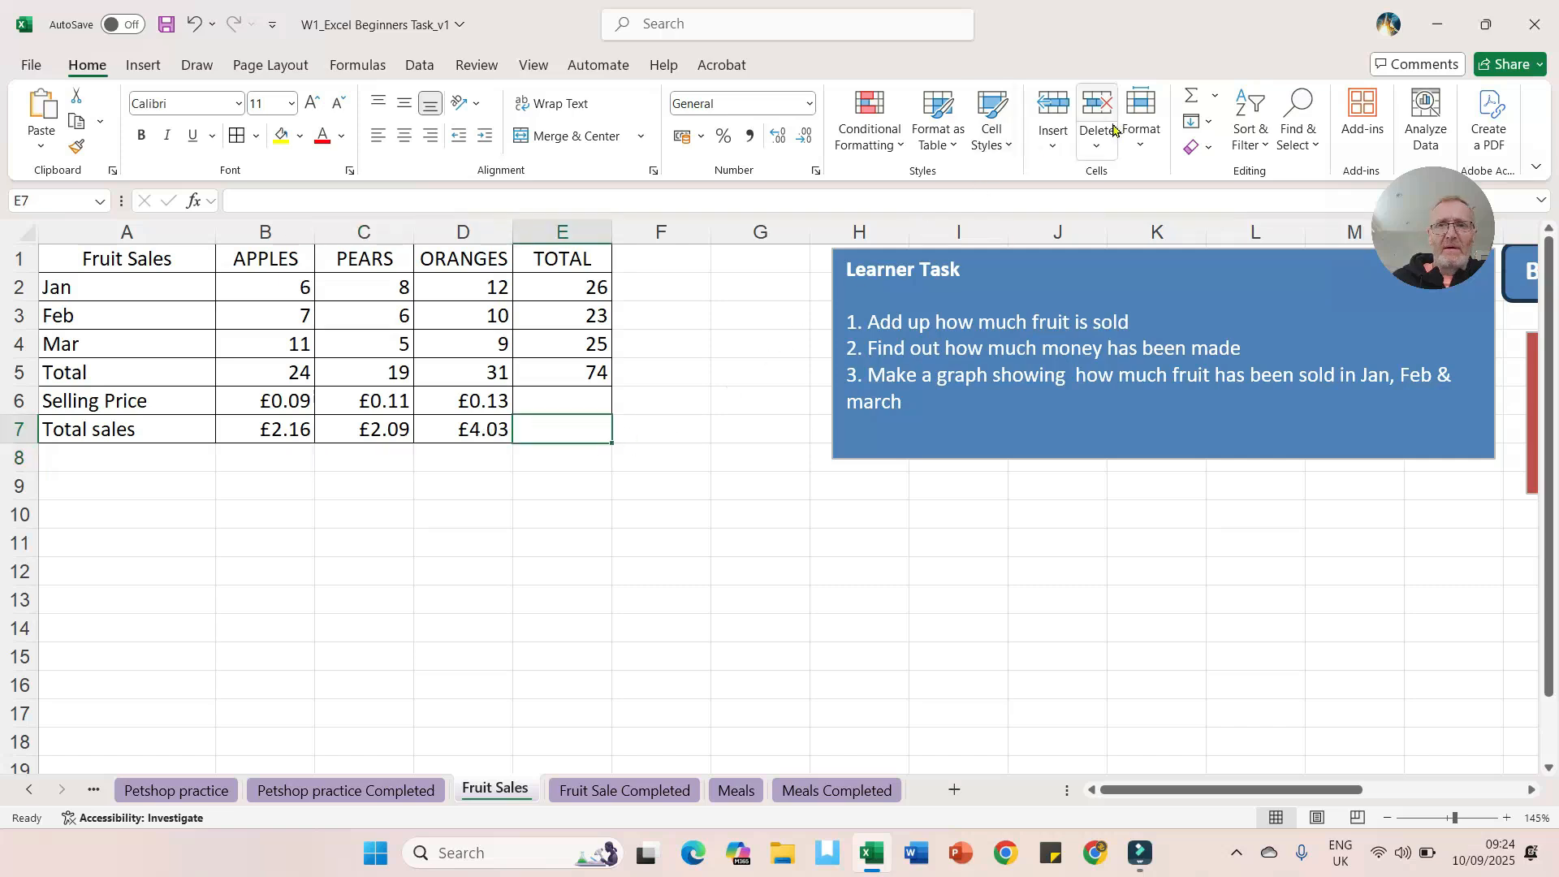
click(1185, 96)
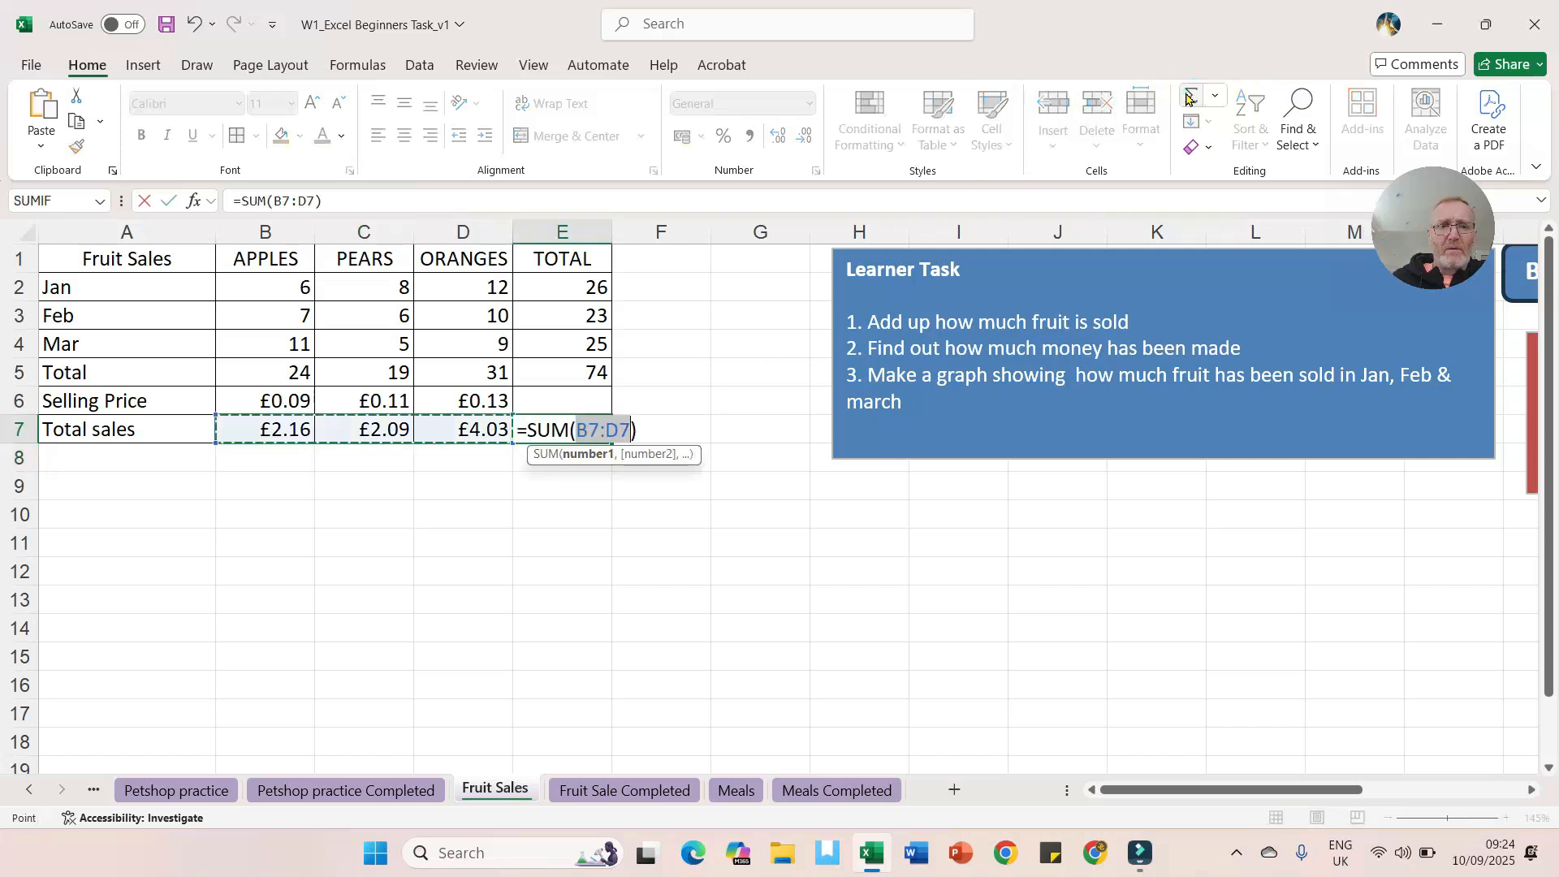
key(Return)
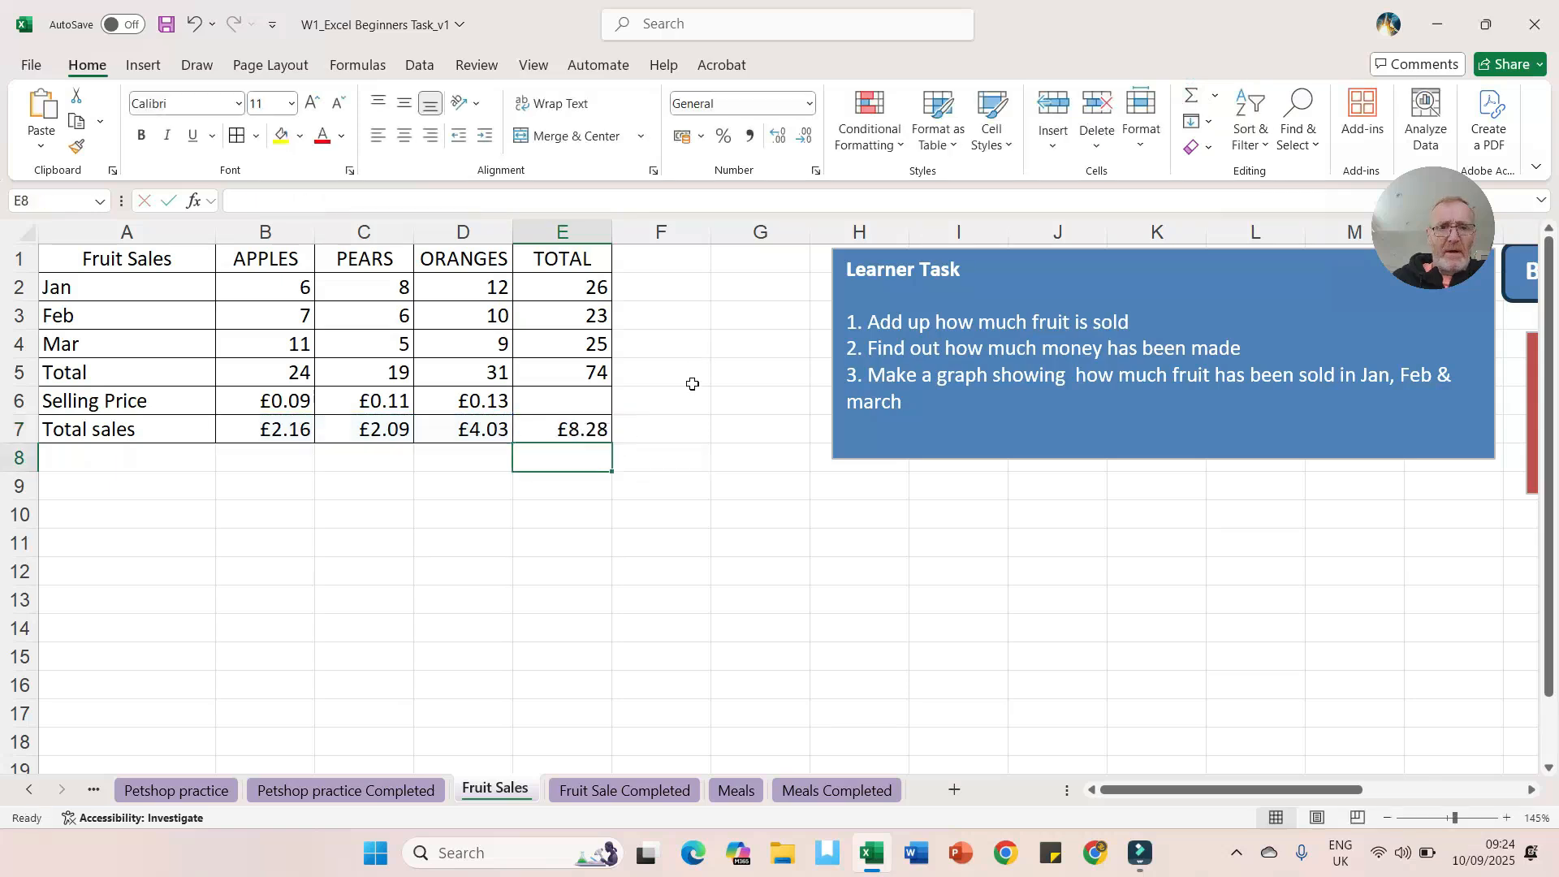
Step: Give the E7 grand total a yellow fill and make it bold
click(563, 429)
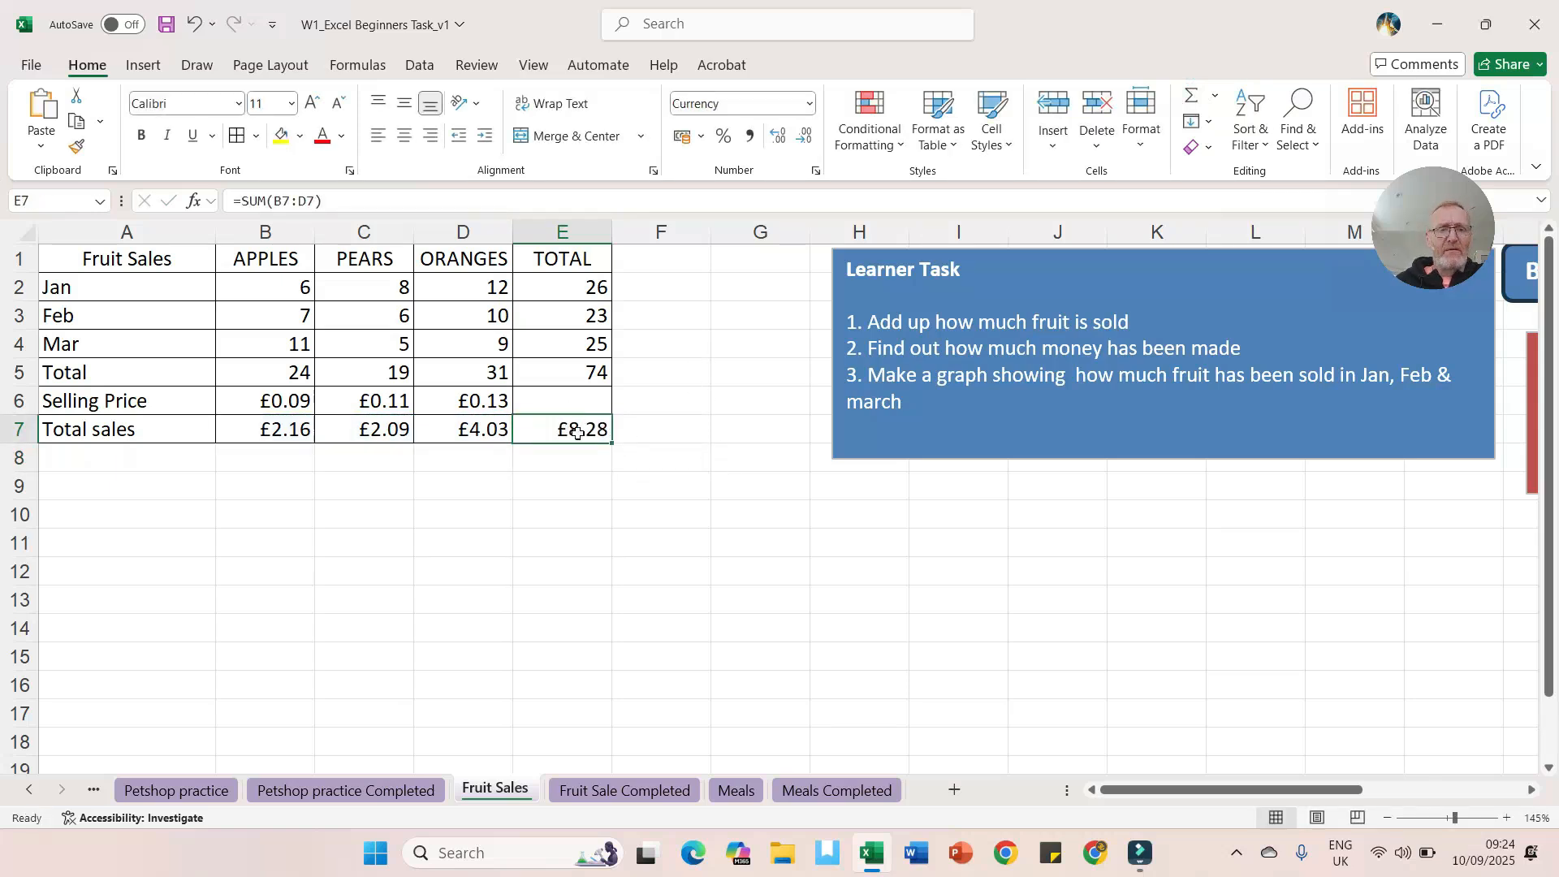
click(279, 134)
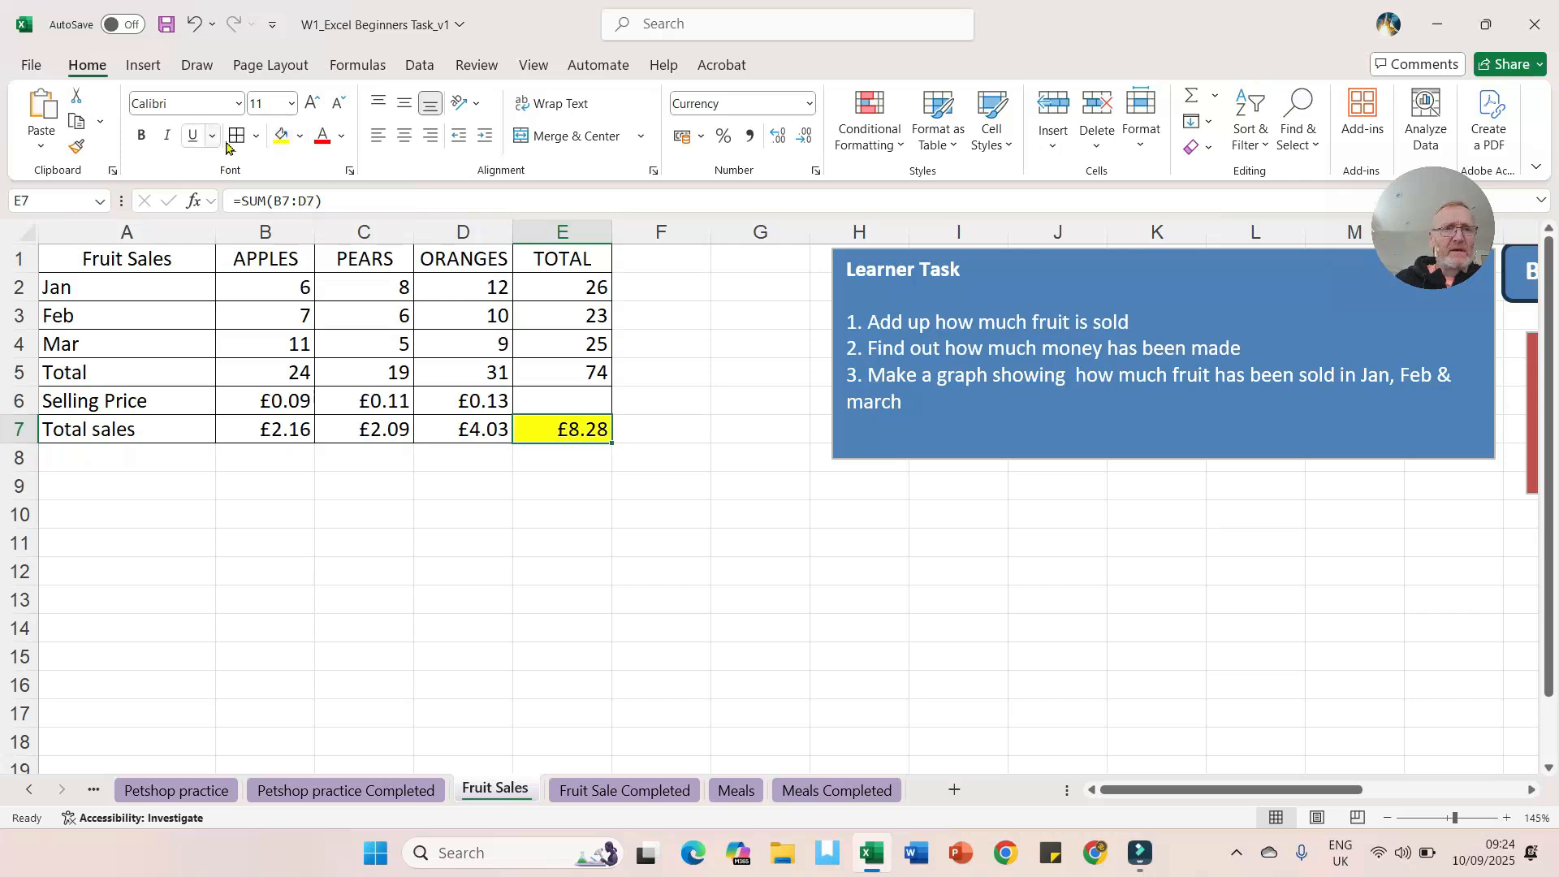
click(141, 135)
click(202, 468)
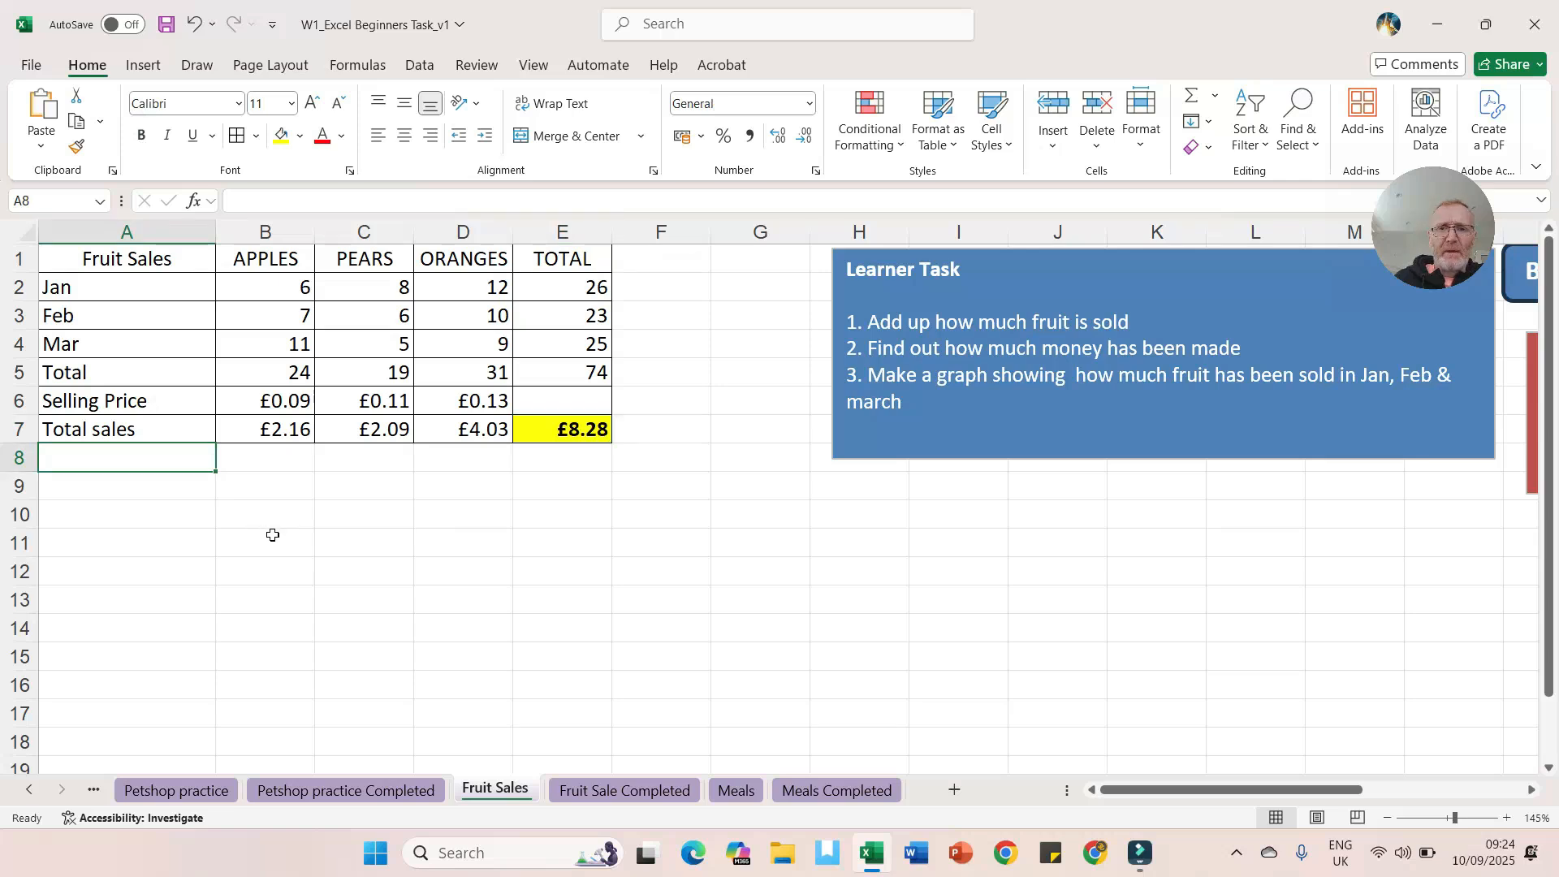
Step: Make the header row A1:E1 bold with a light orange fill
drag(173, 268, 542, 267)
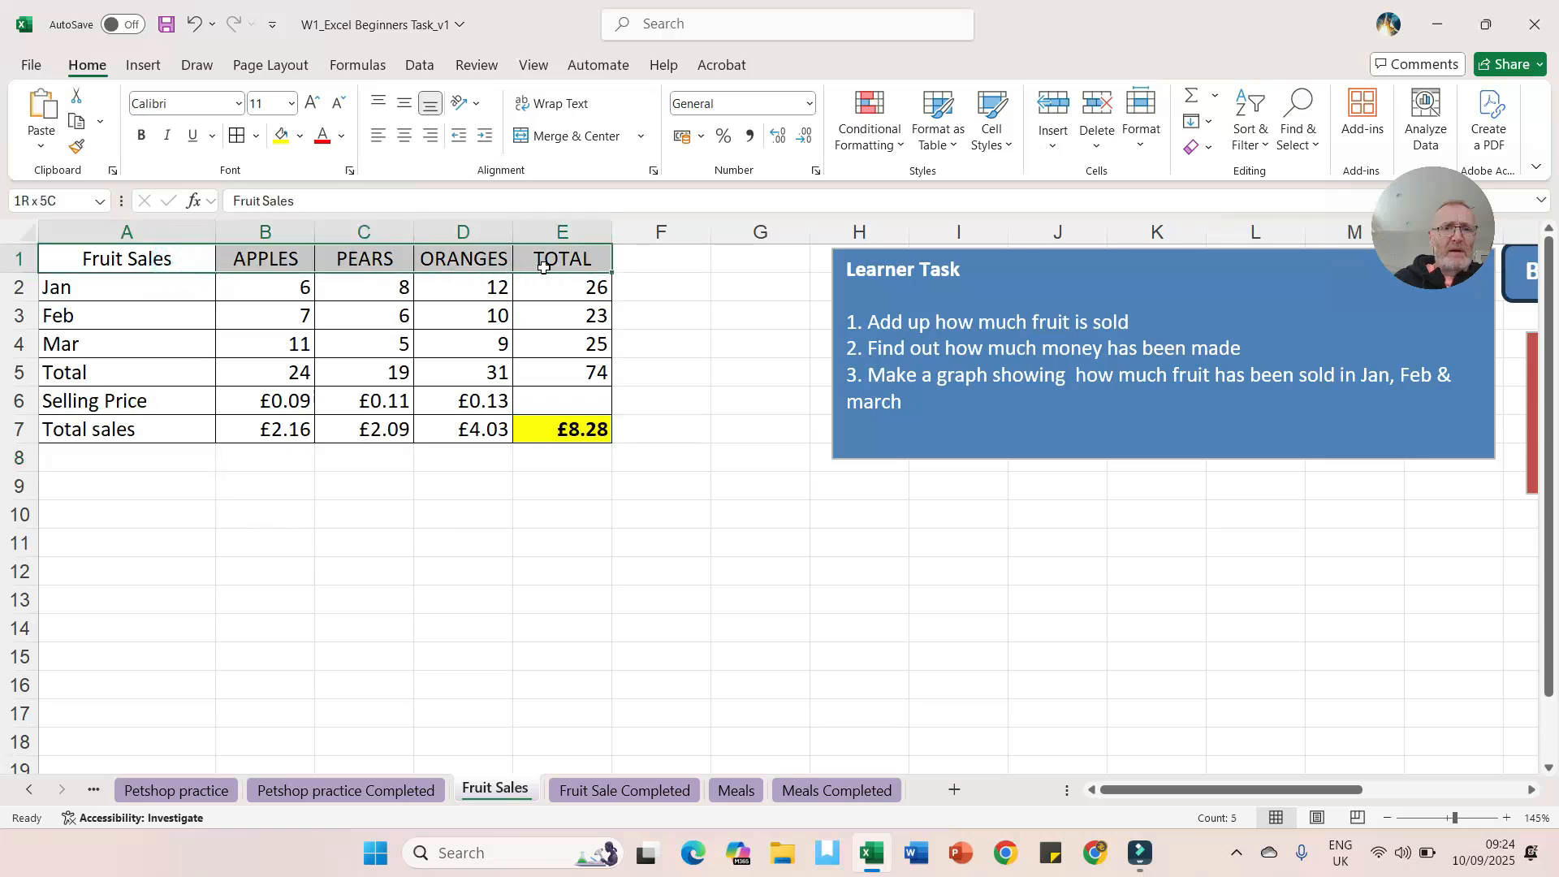
click(141, 135)
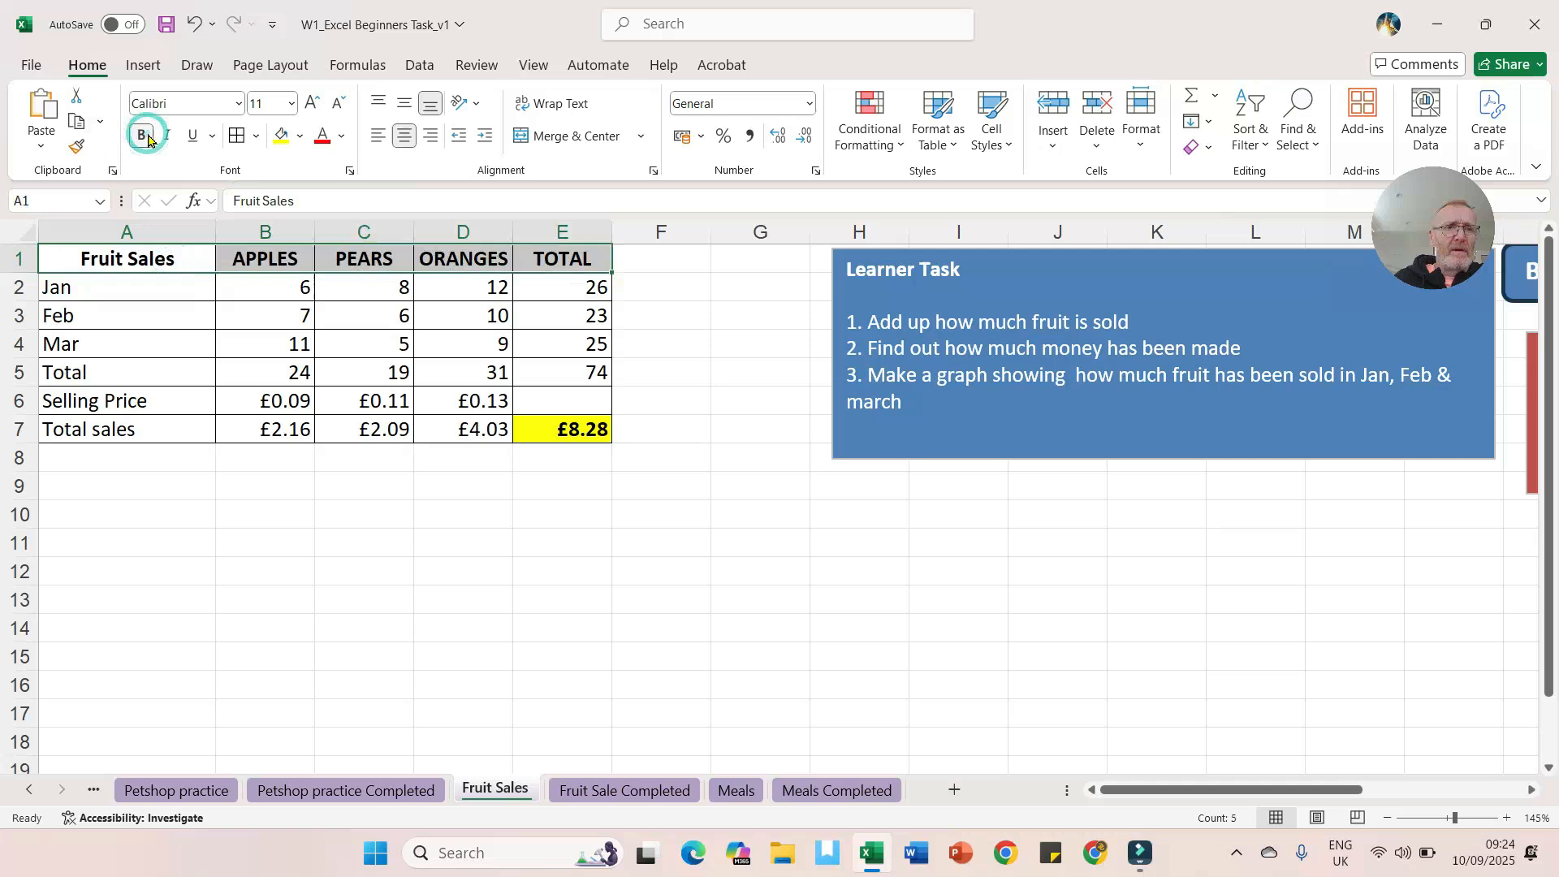
click(299, 136)
click(530, 276)
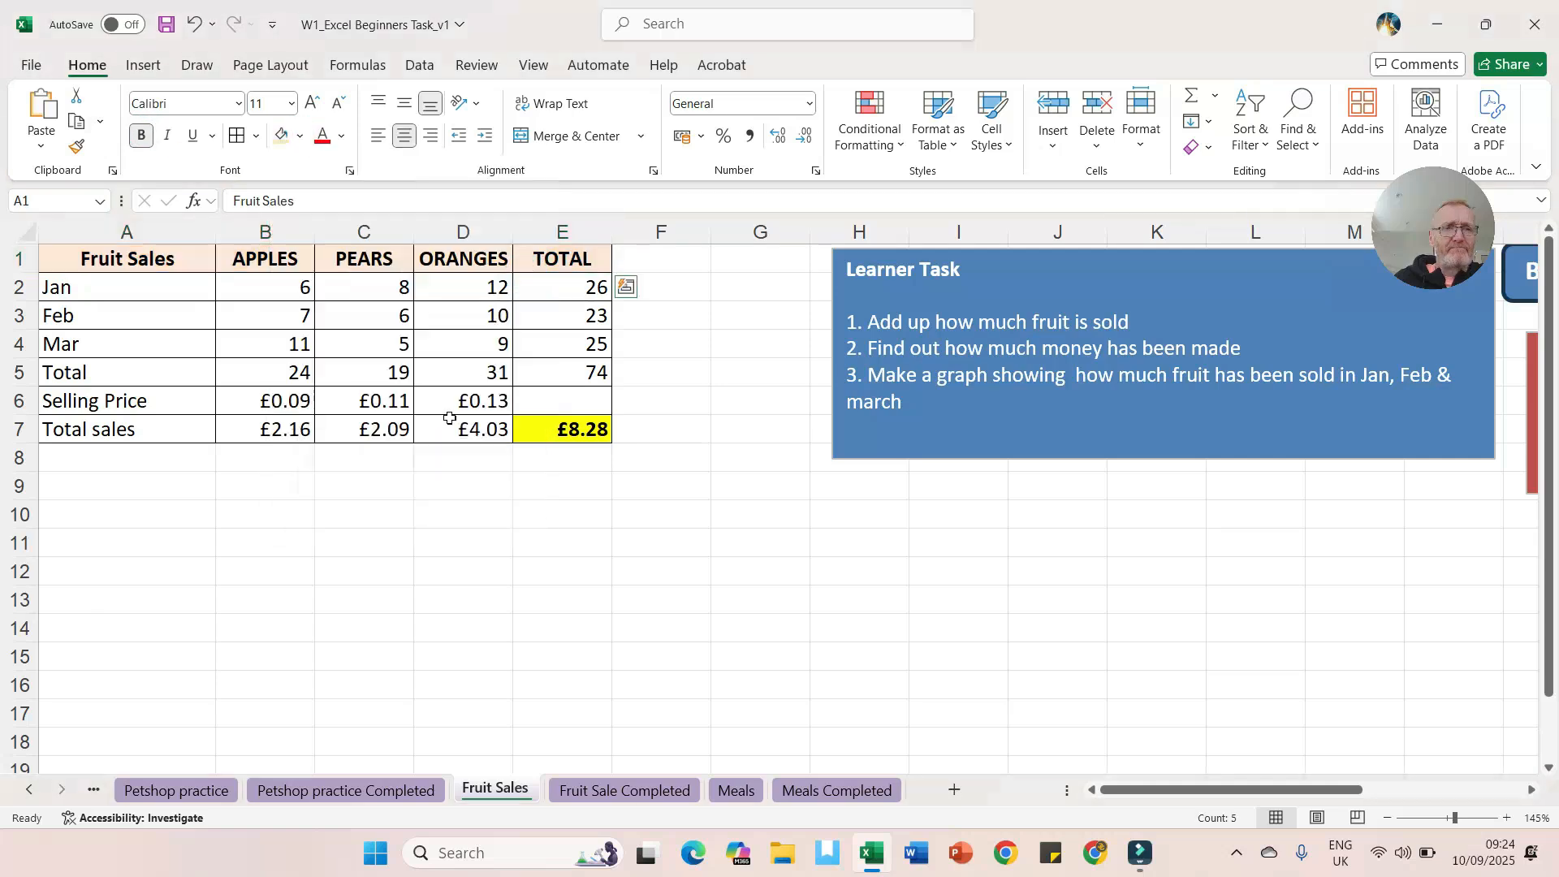
click(188, 447)
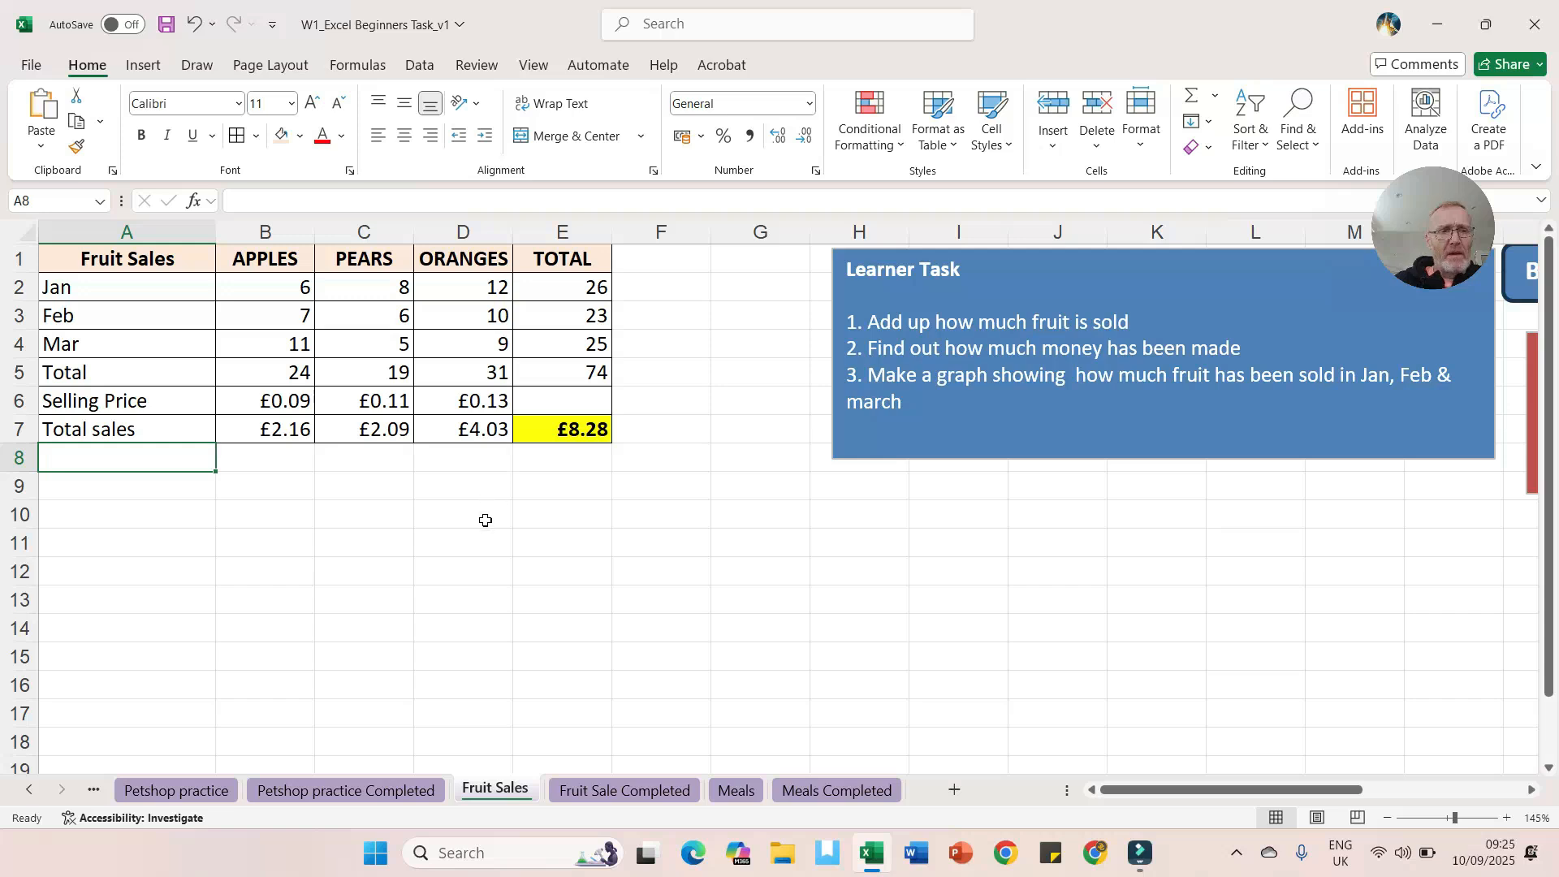
Step: Insert a clustered column chart of the monthly fruit sales from A1:D4 using the recommended charts
drag(142, 257, 436, 340)
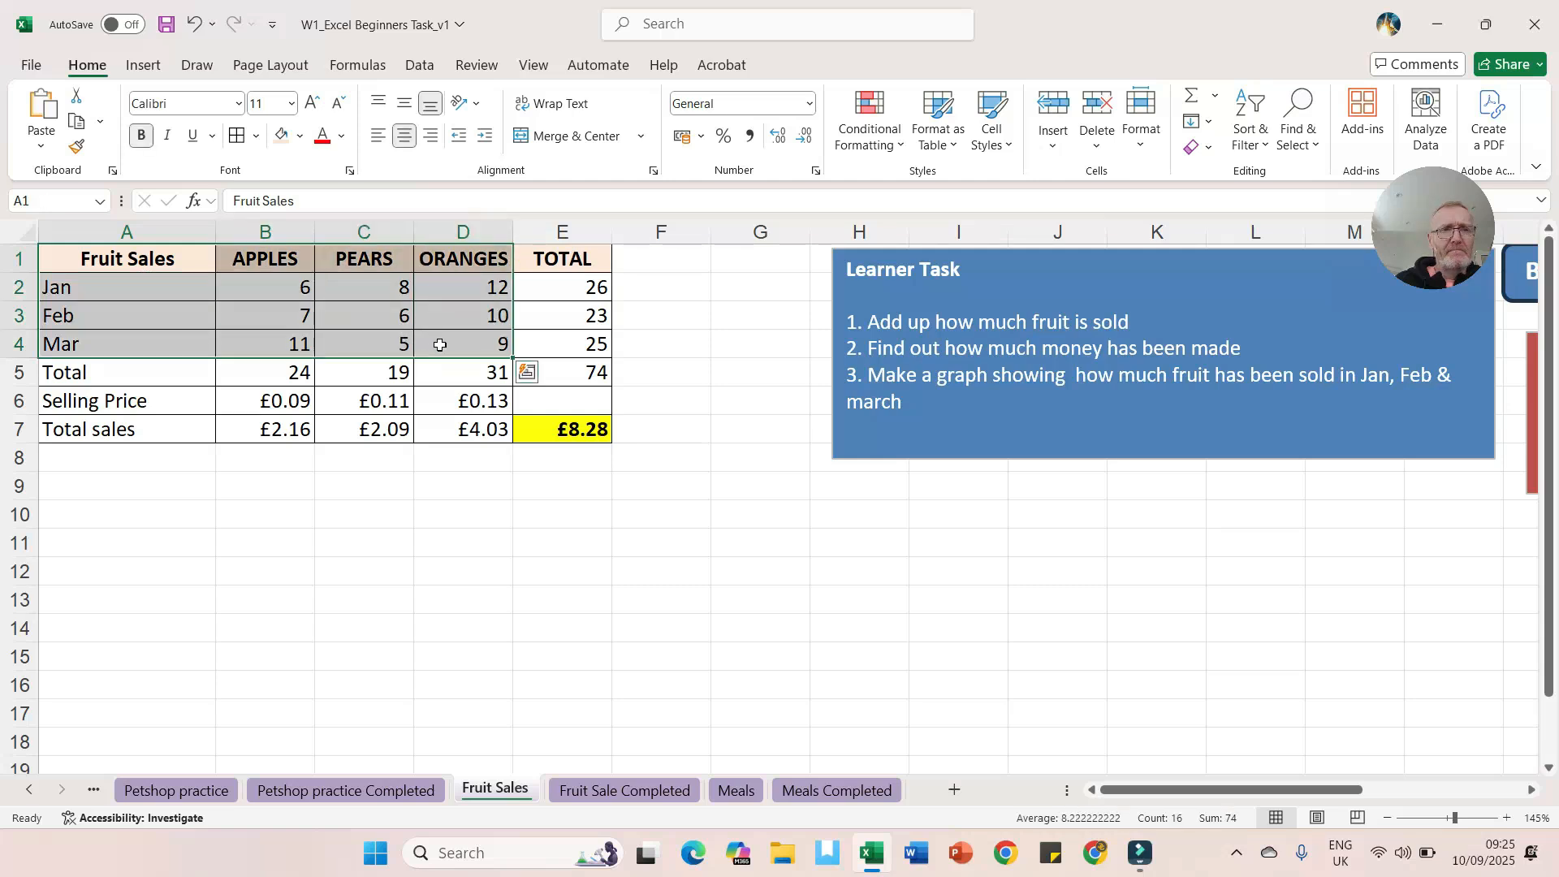
click(144, 66)
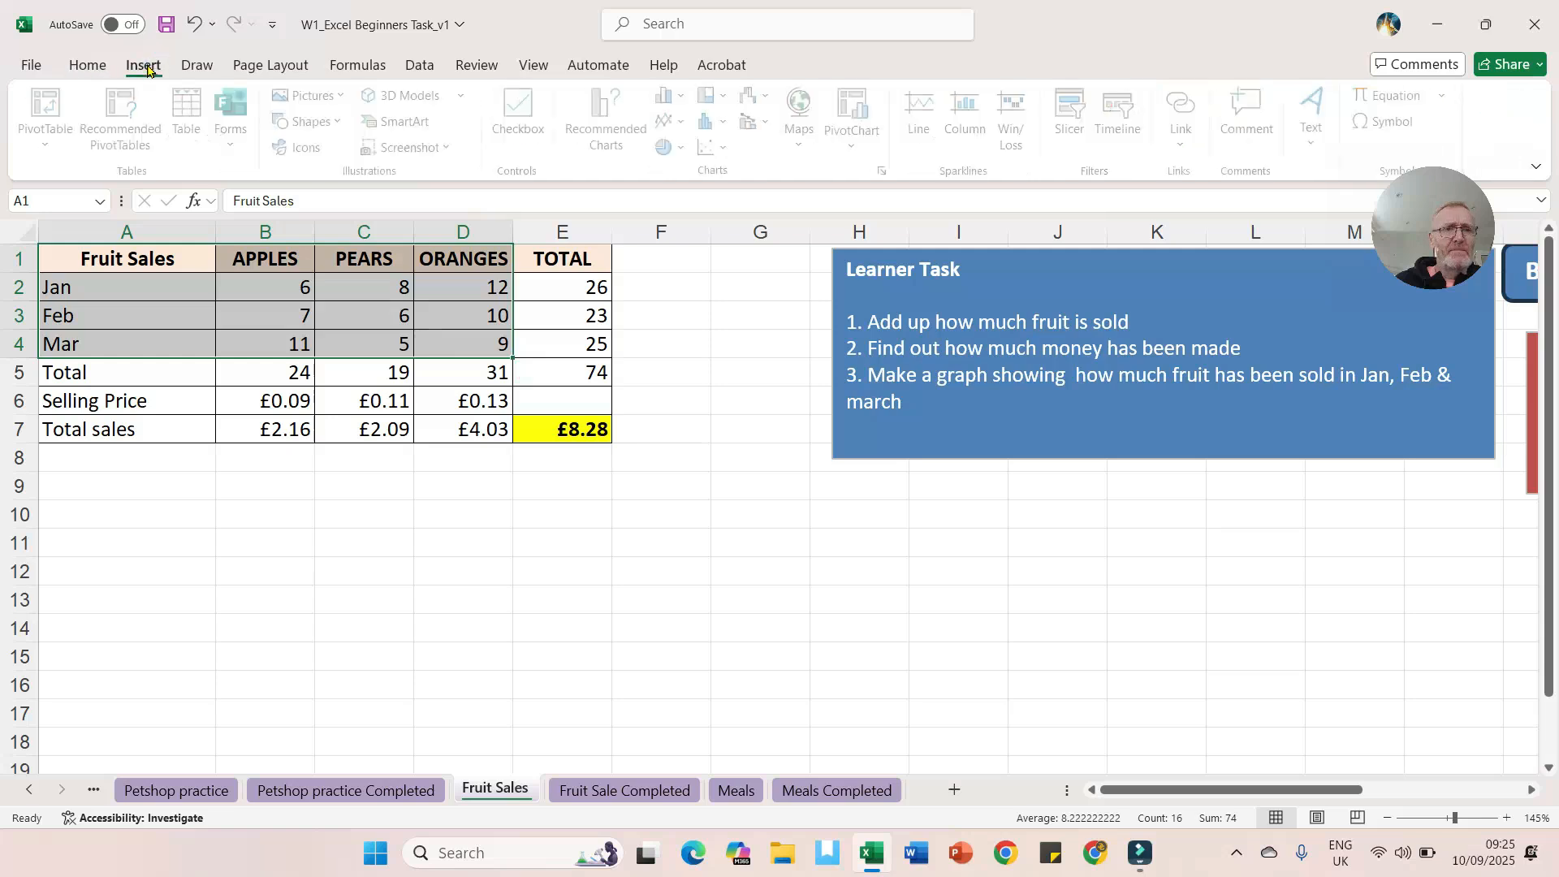
click(611, 122)
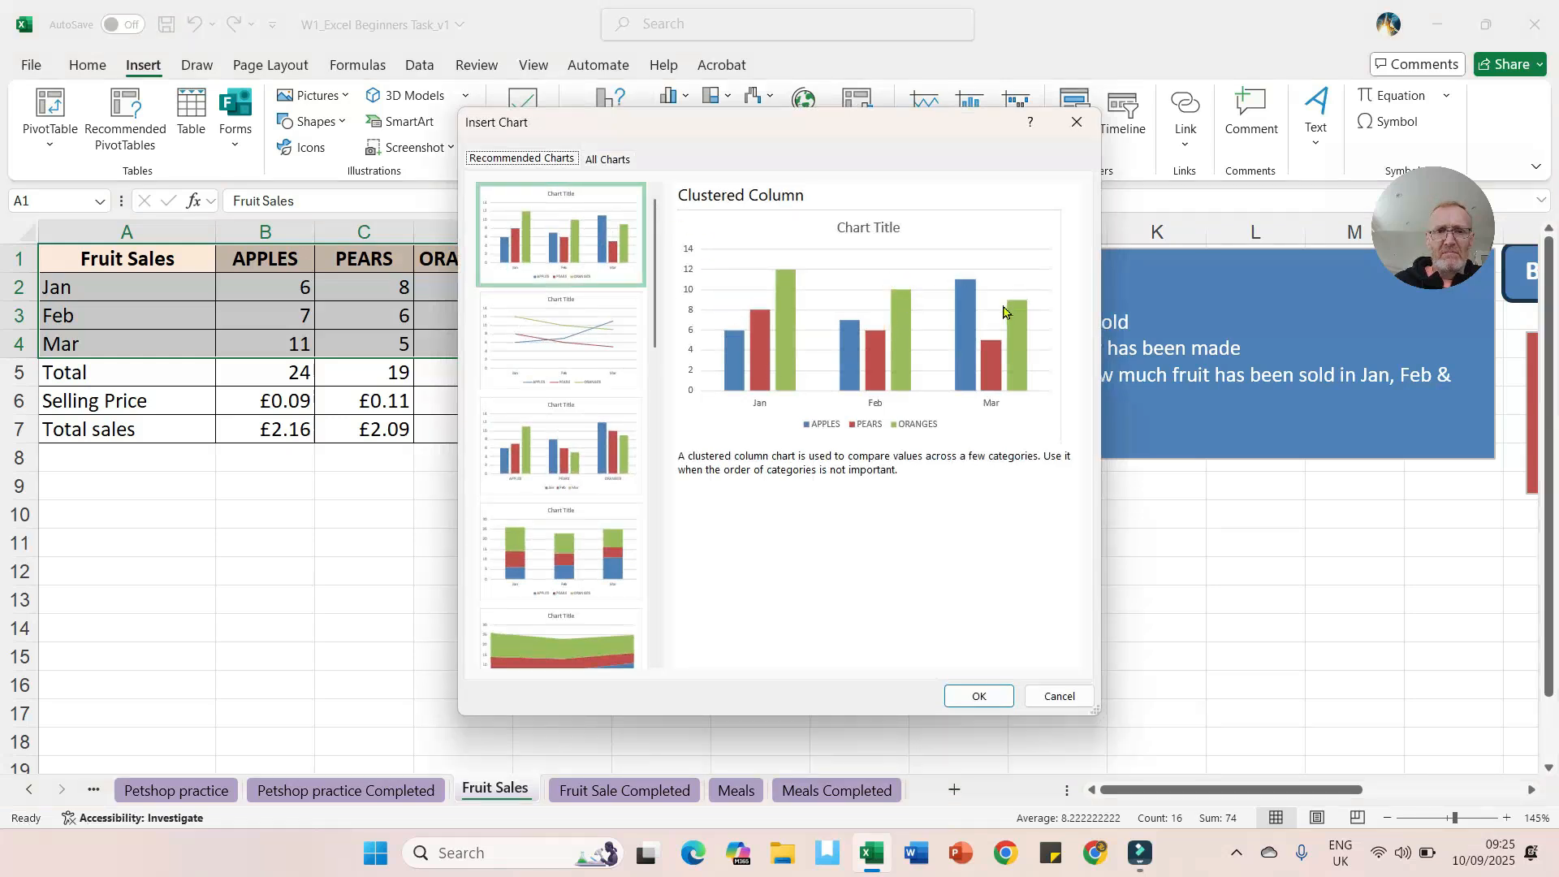
scroll(611, 467, down, 1)
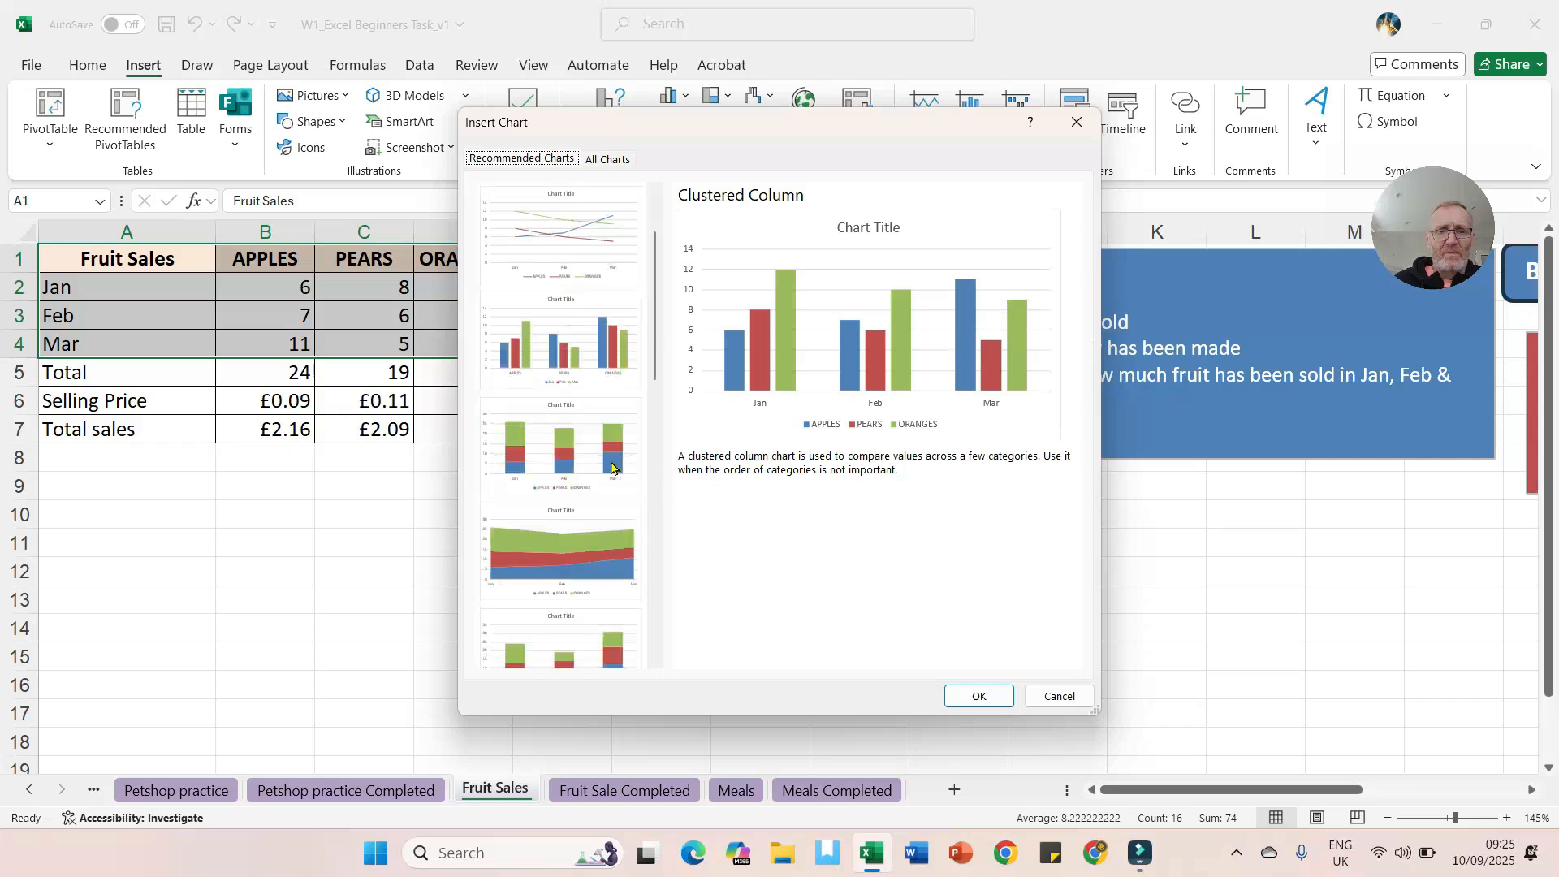
scroll(611, 467, down, 2)
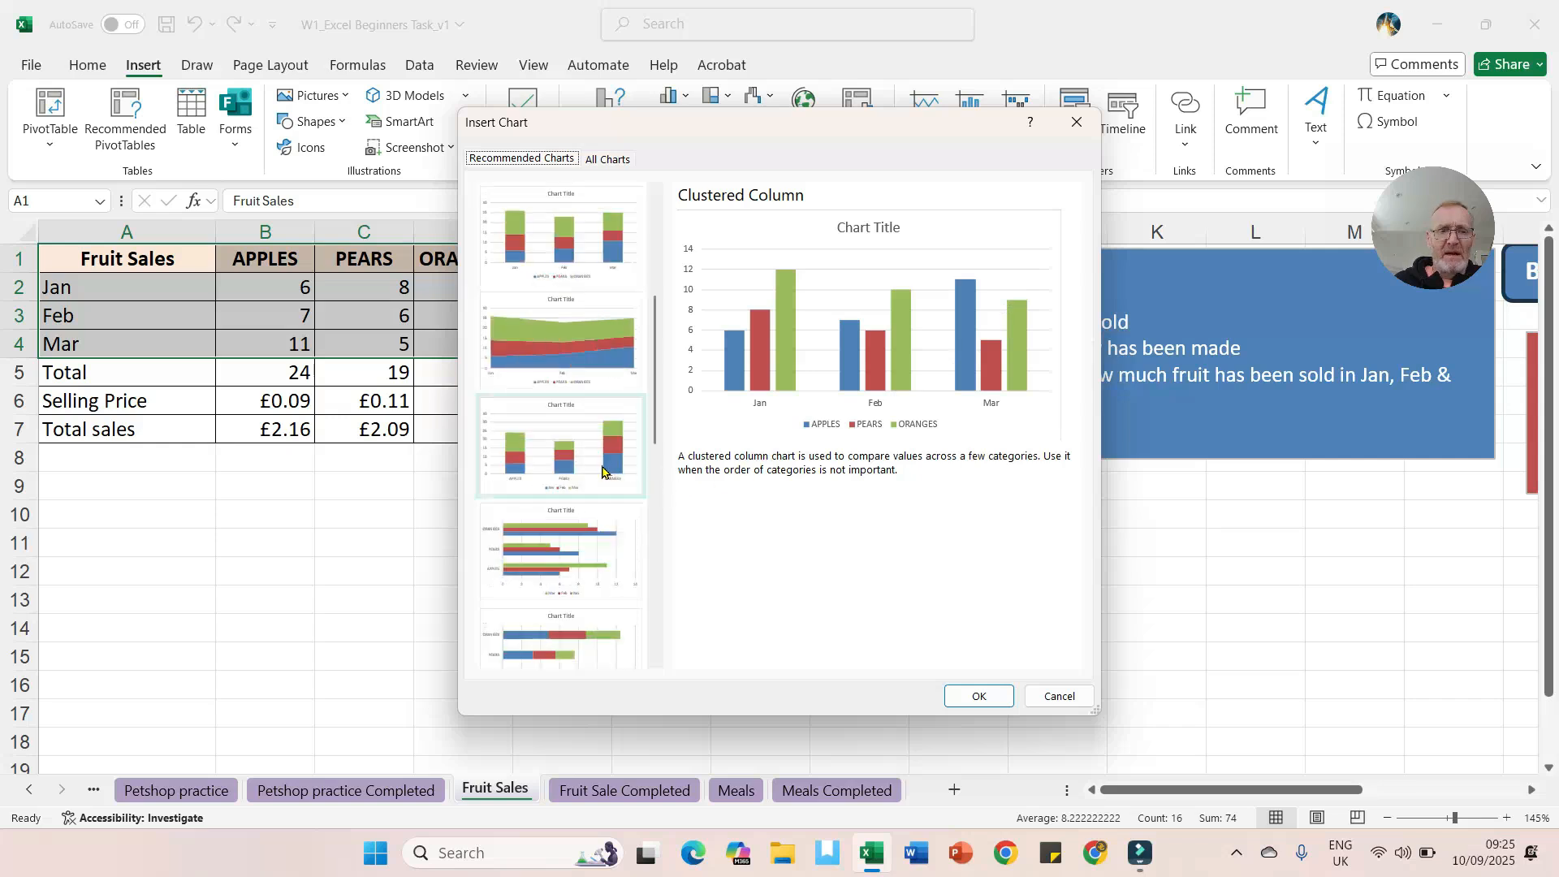
click(581, 531)
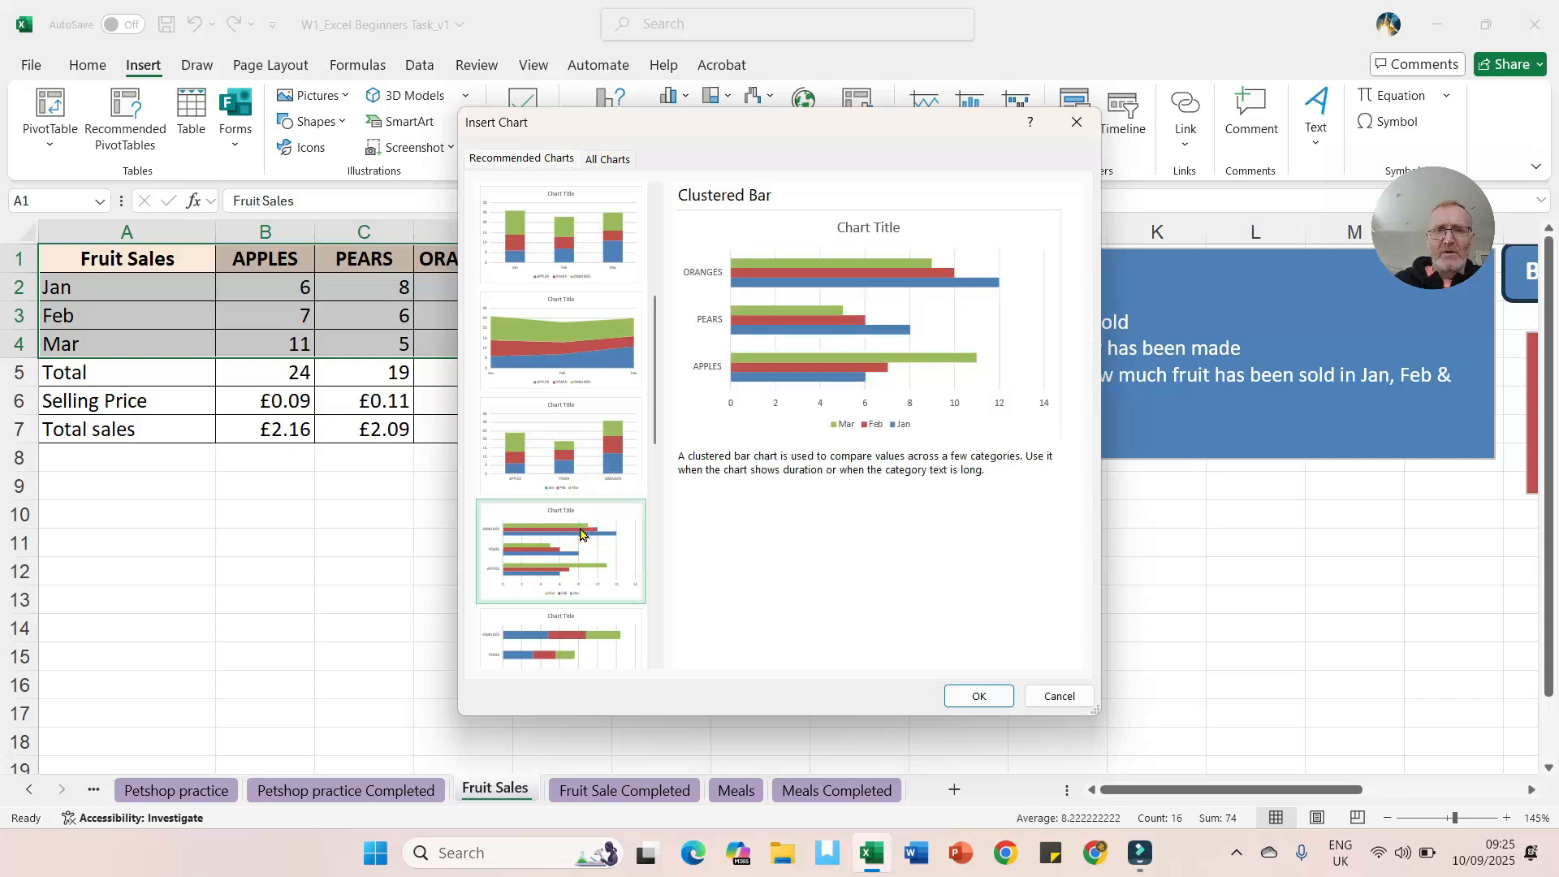
scroll(606, 348, up, 2)
click(599, 246)
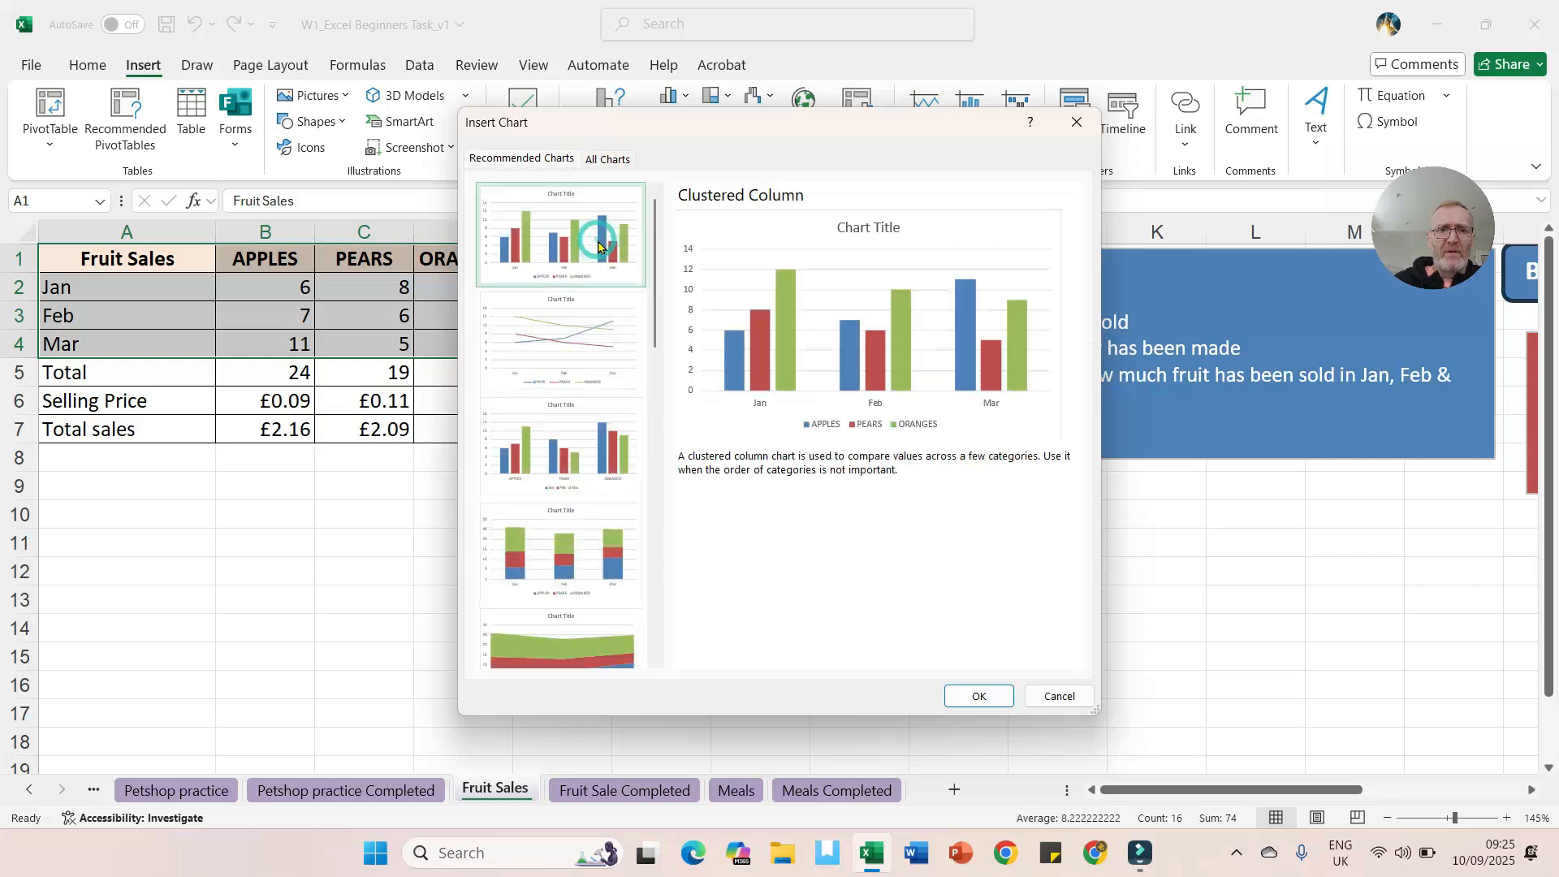
click(983, 697)
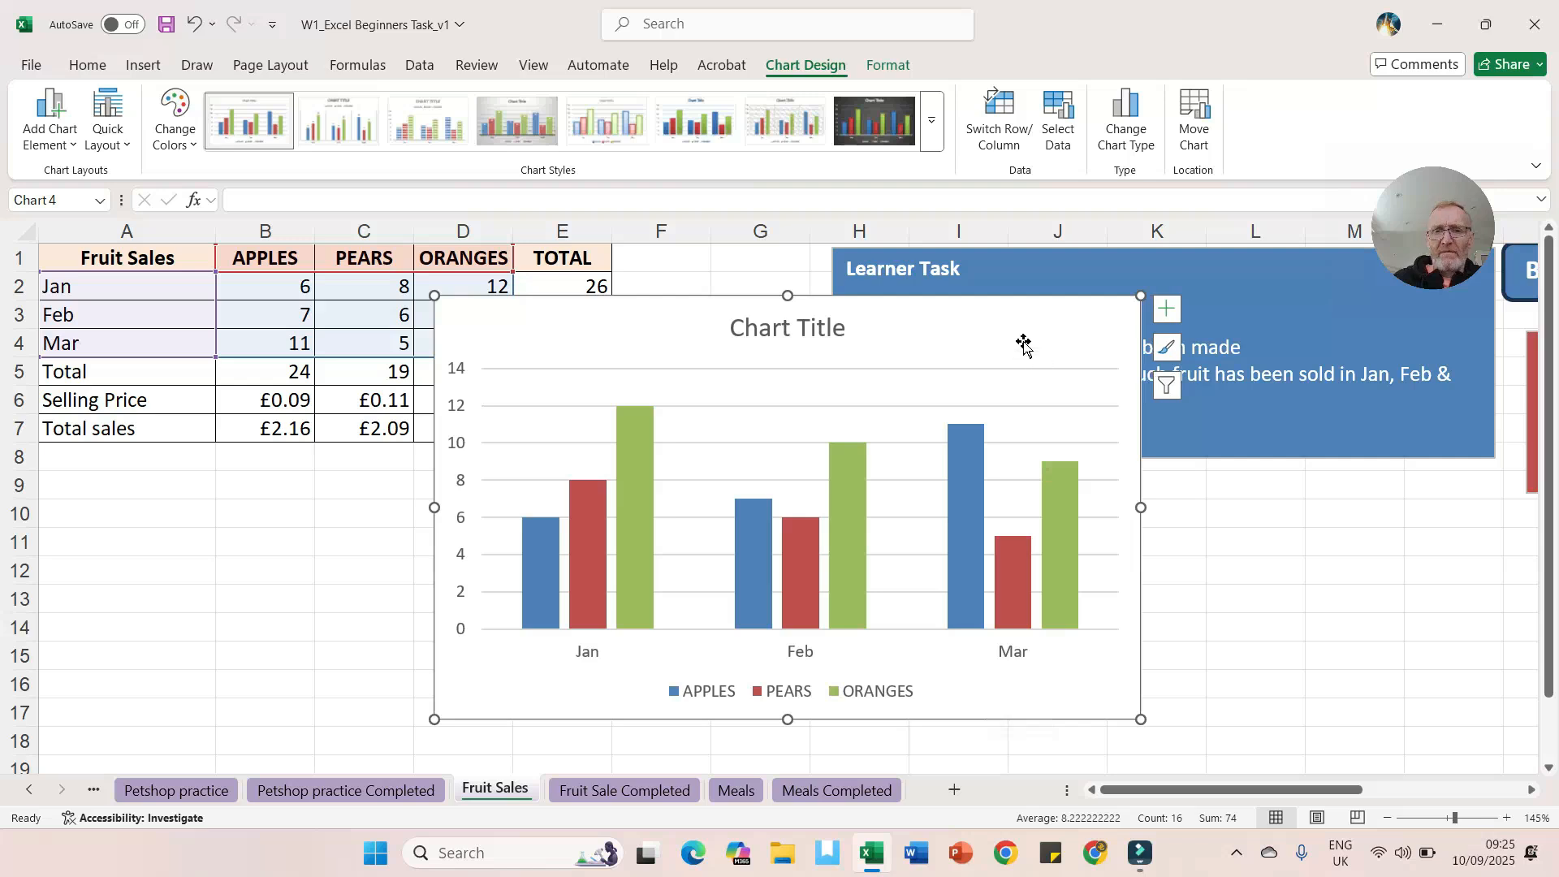
Step: Reposition the chart beneath the table and resize it to cover roughly B8:G19
drag(1007, 327, 743, 334)
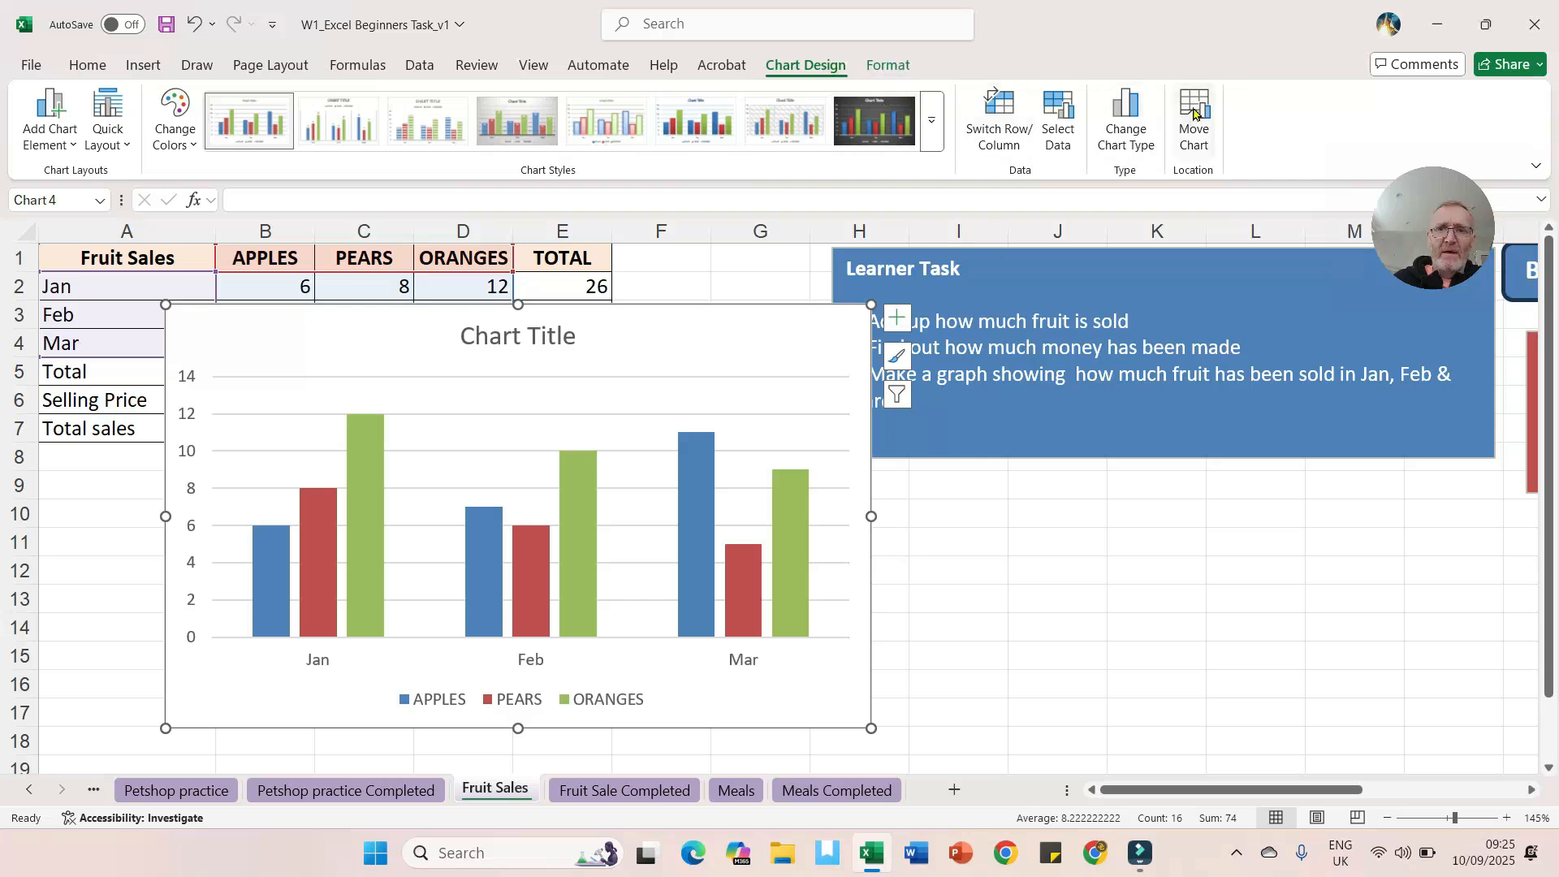
click(1194, 108)
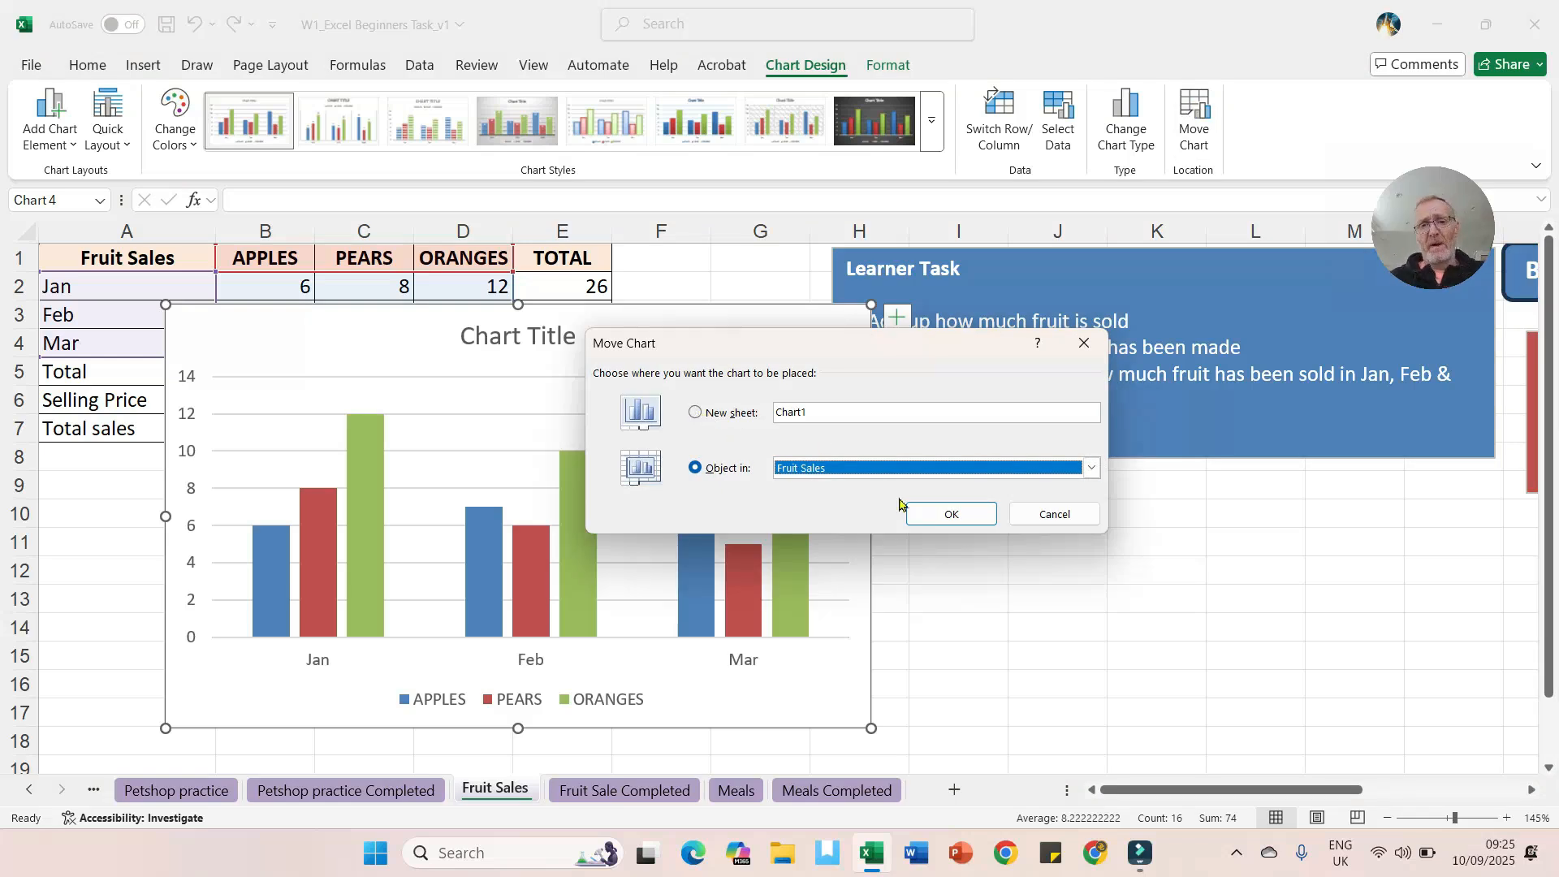
click(1058, 517)
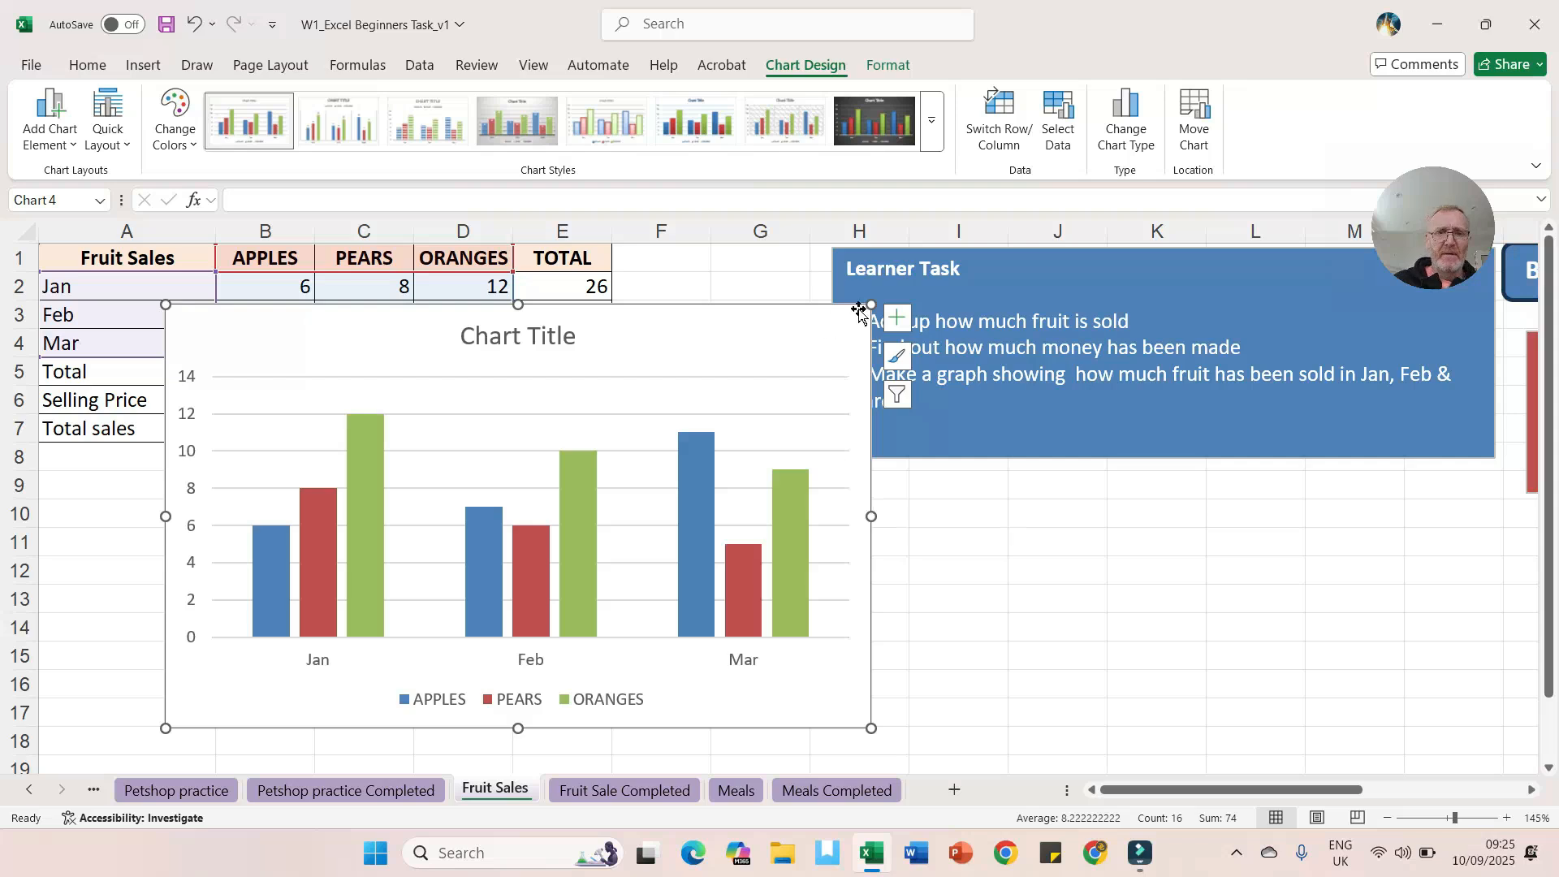
drag(870, 305, 703, 484)
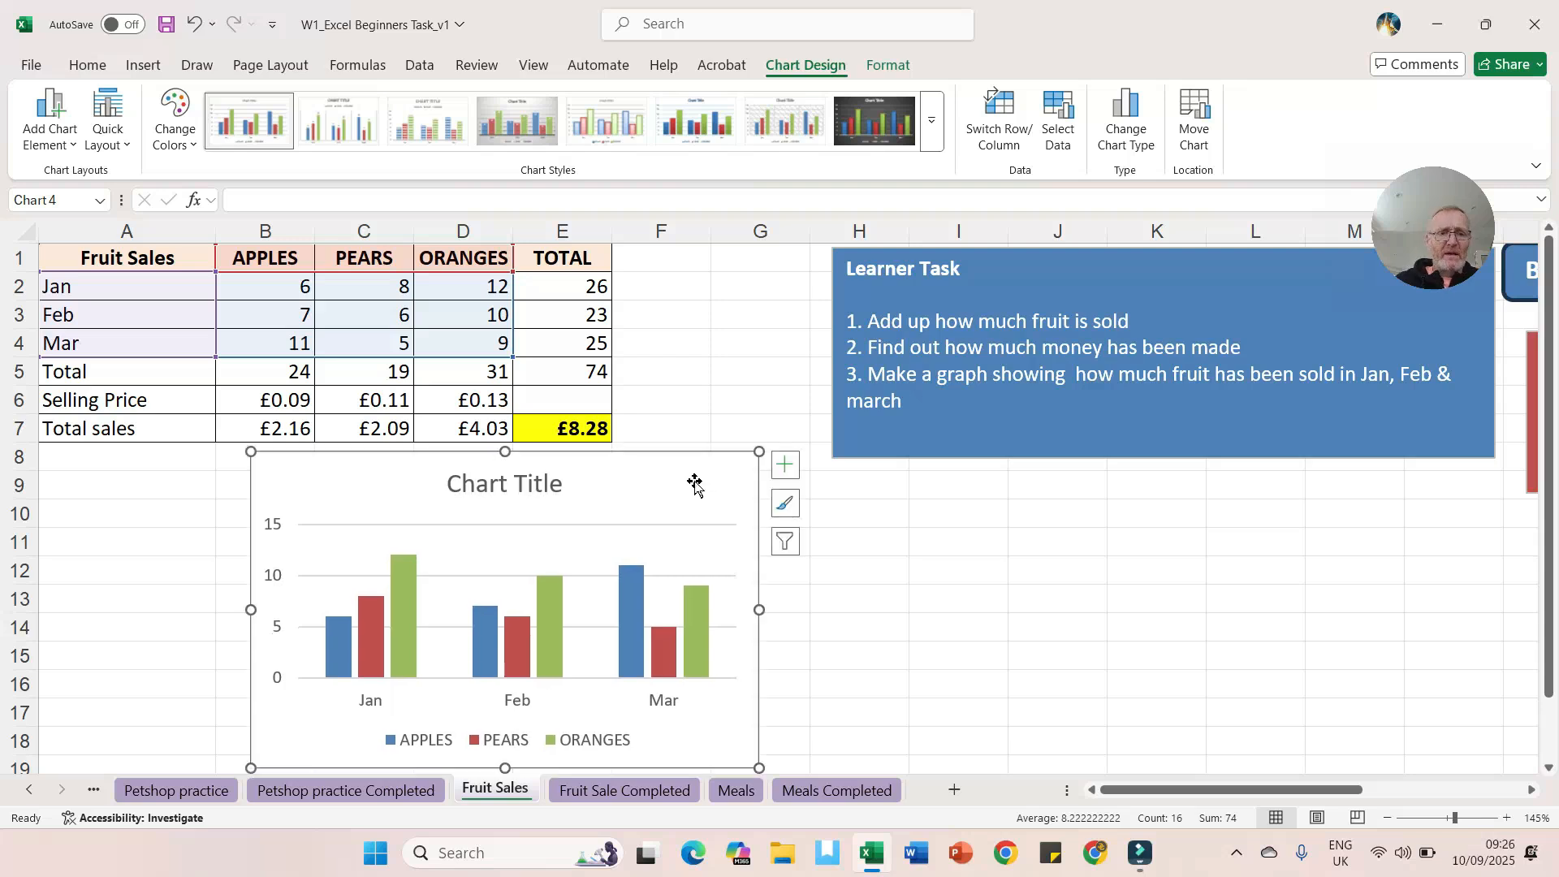
Step: Set the chart title to "Number of Fruit Sold"
click(524, 485)
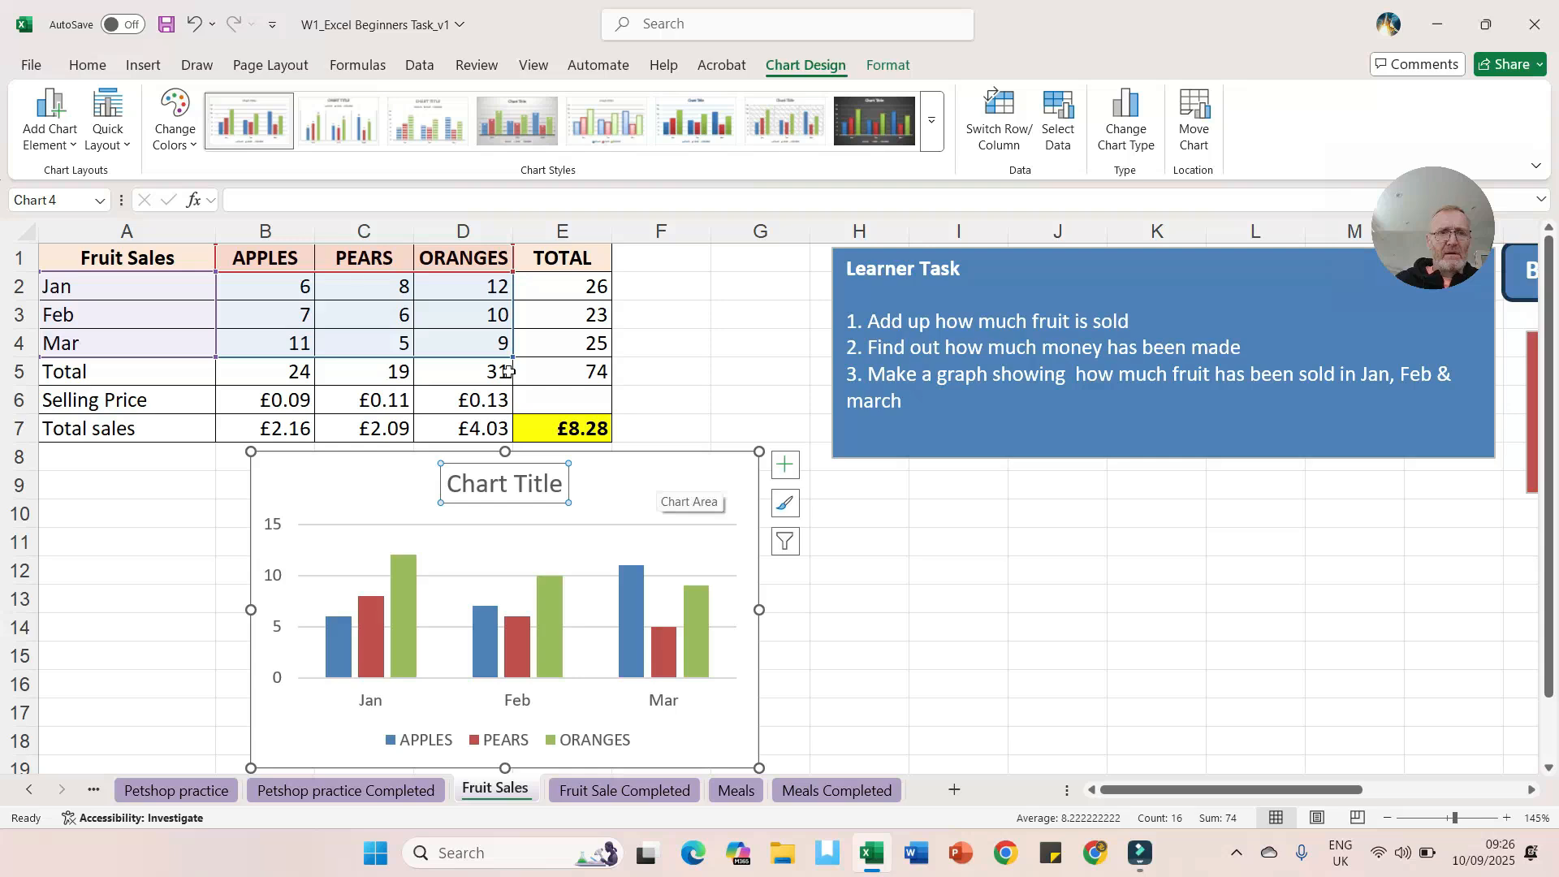
click(260, 200)
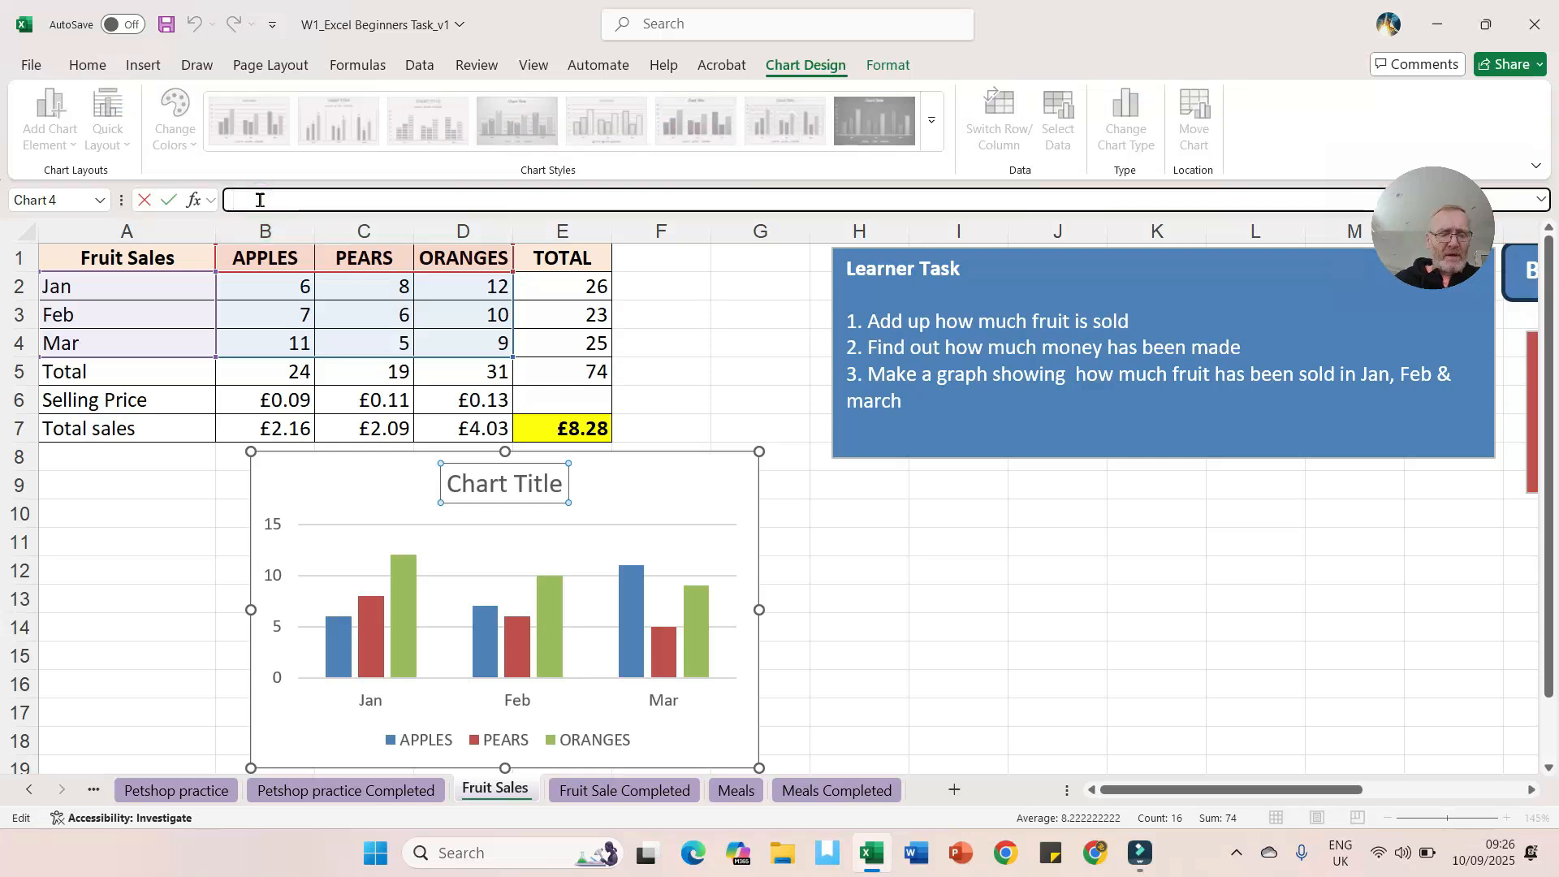
text(Number of Fruit Sold)
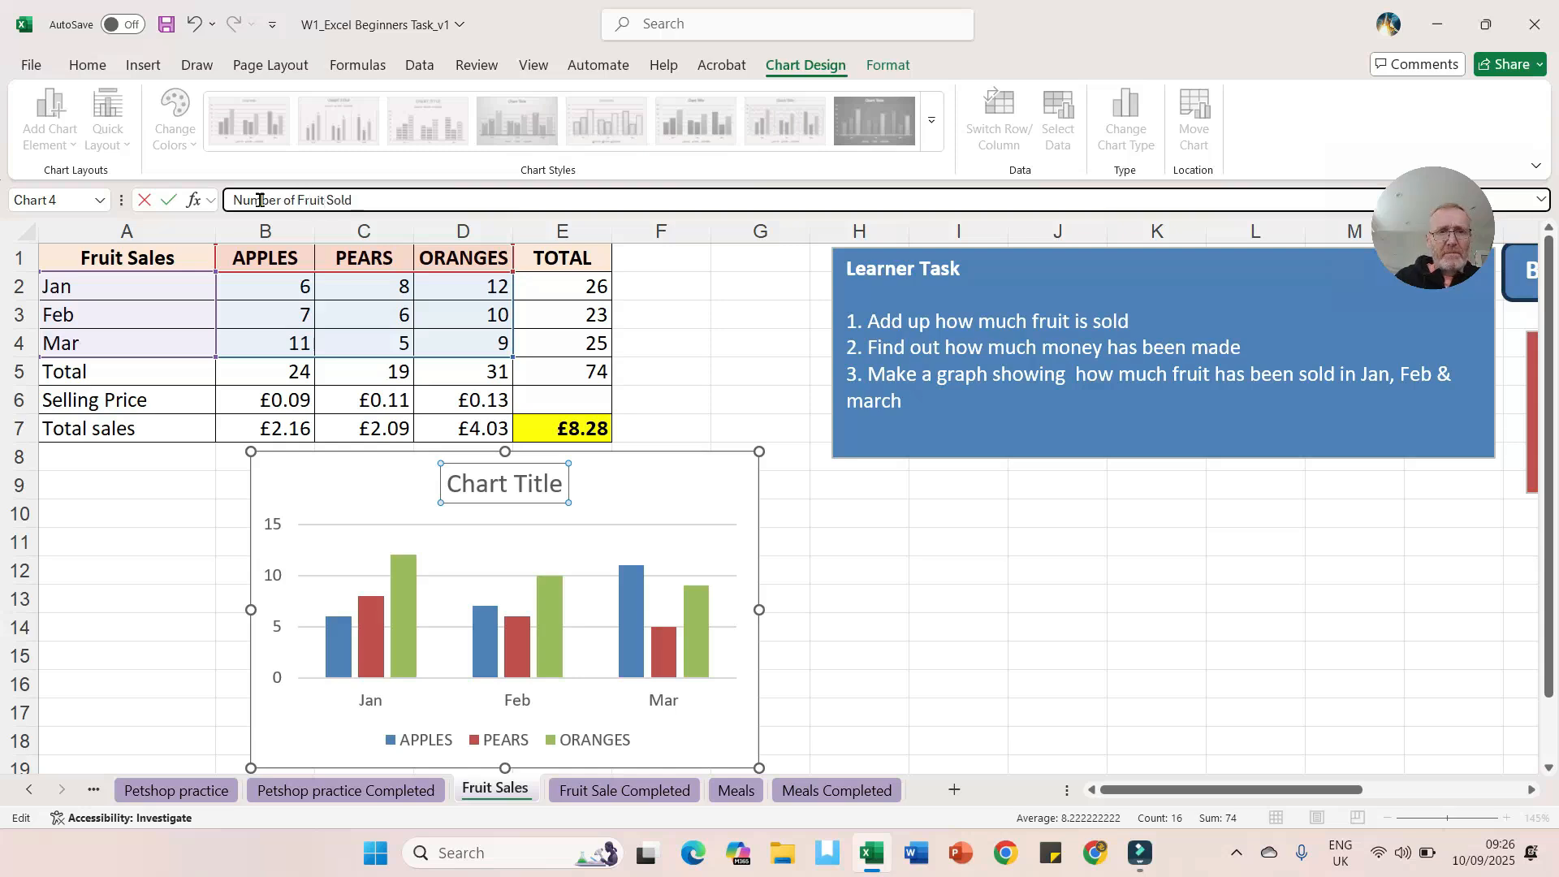
key(Return)
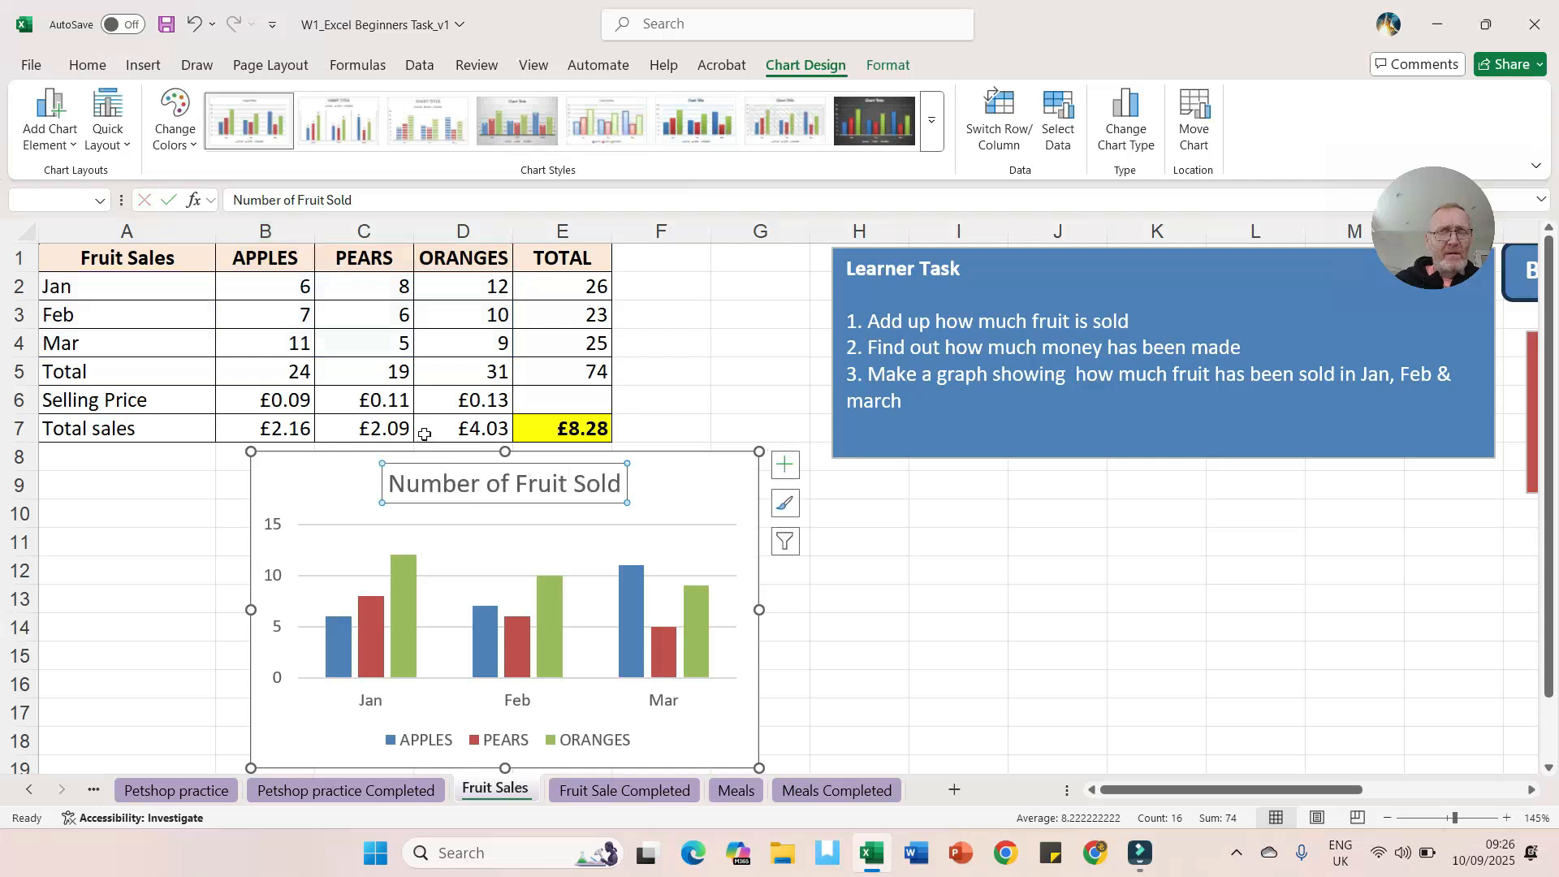
Step: Add a primary vertical axis title reading "Number" to the chart
click(70, 146)
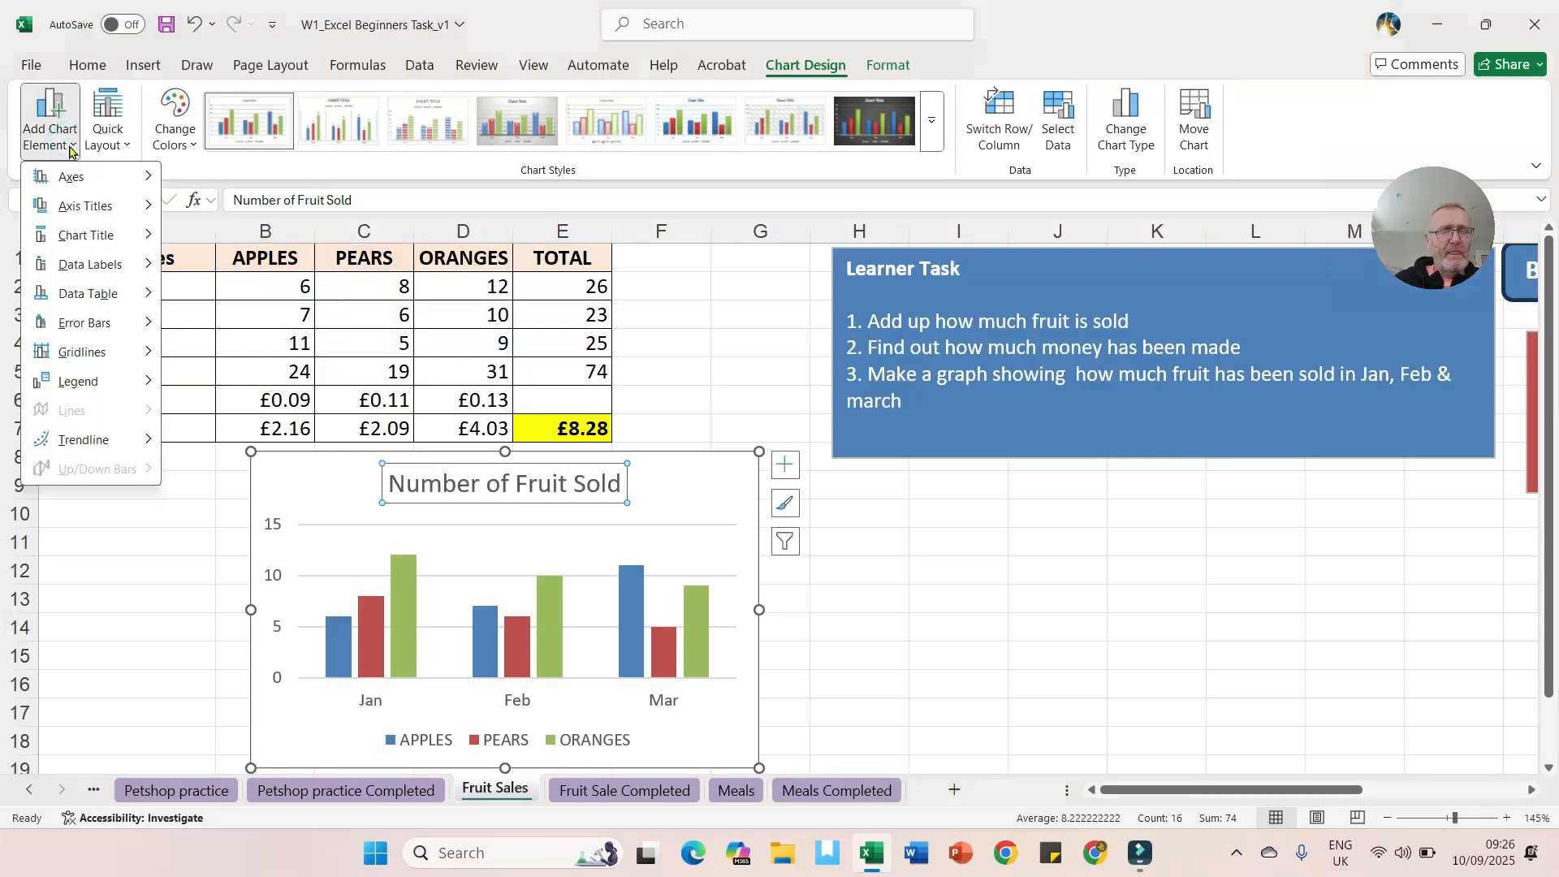
mouse_move(81, 206)
click(246, 272)
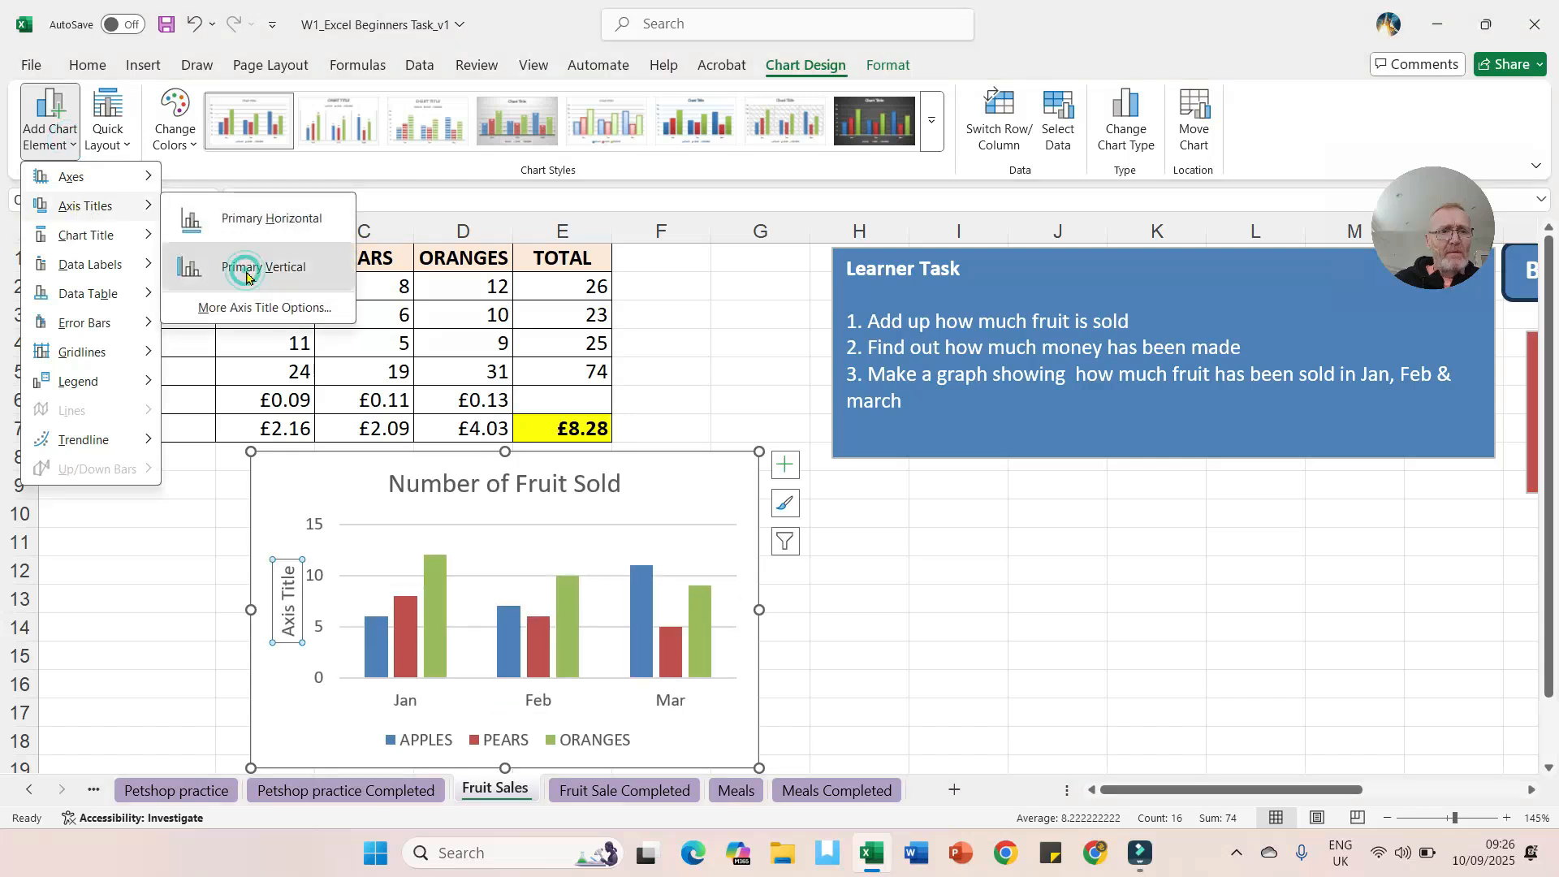
text(Num)
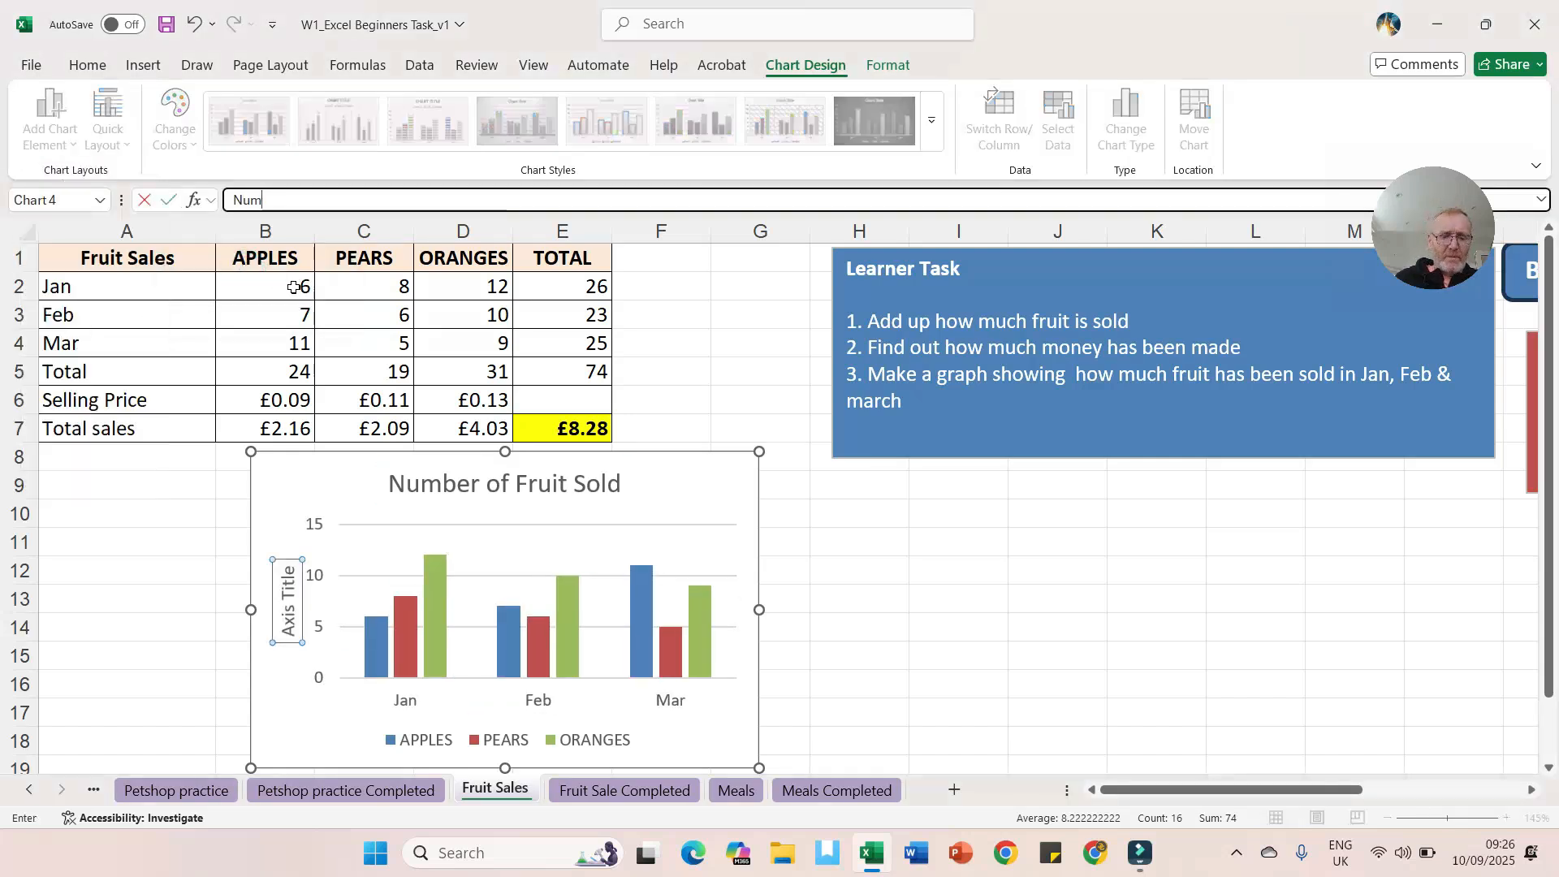
text(ber)
key(Return)
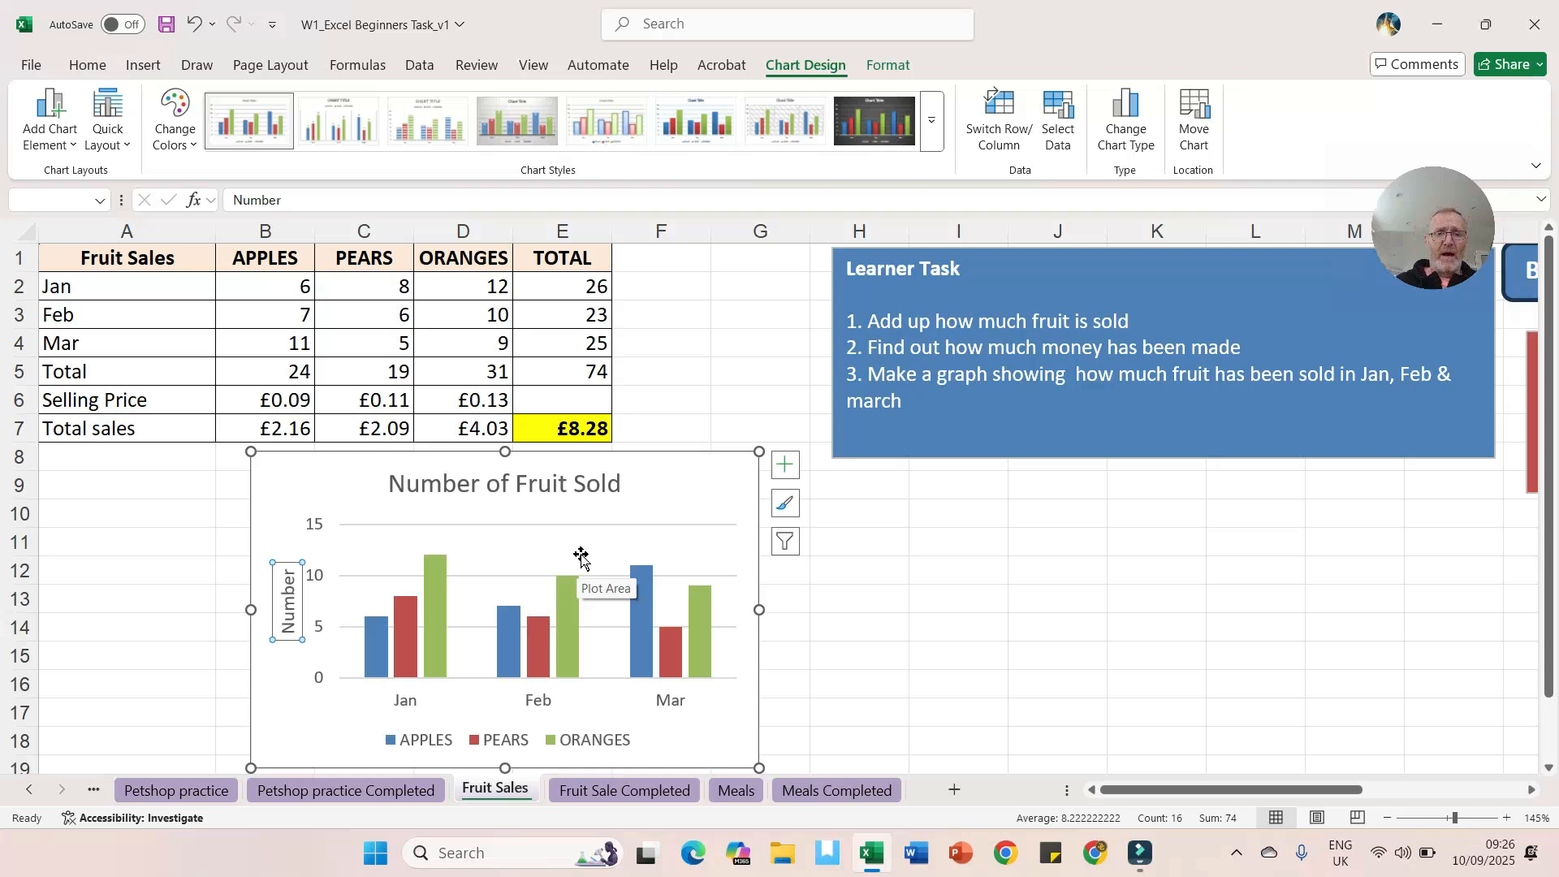
Step: Compare the chart and worksheet against the Fruit Sale Completed sheet
right_click(663, 473)
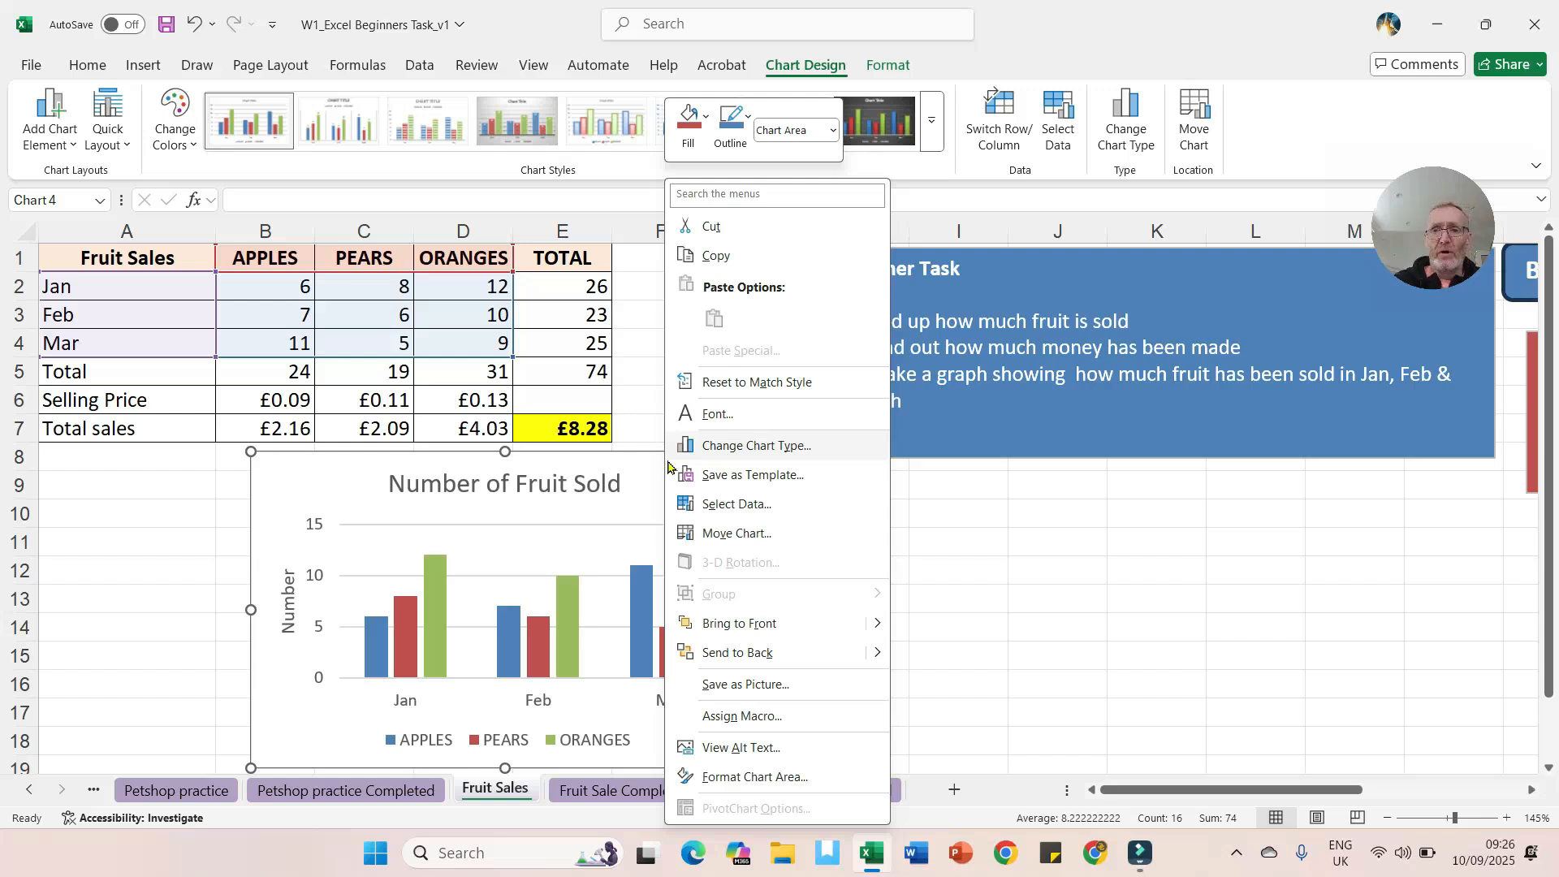
click(968, 542)
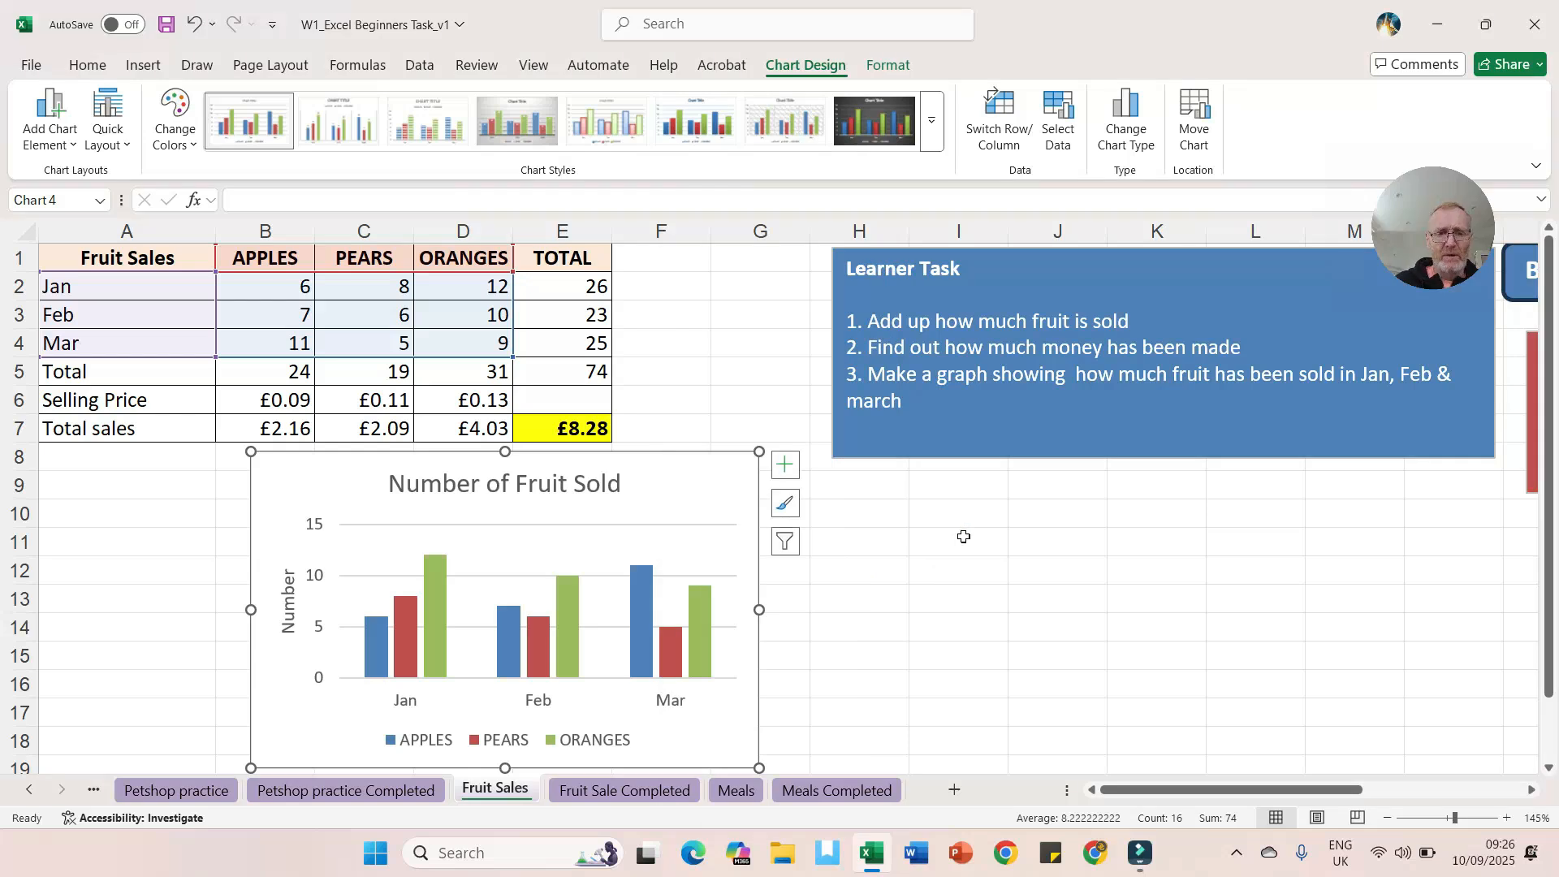
click(670, 794)
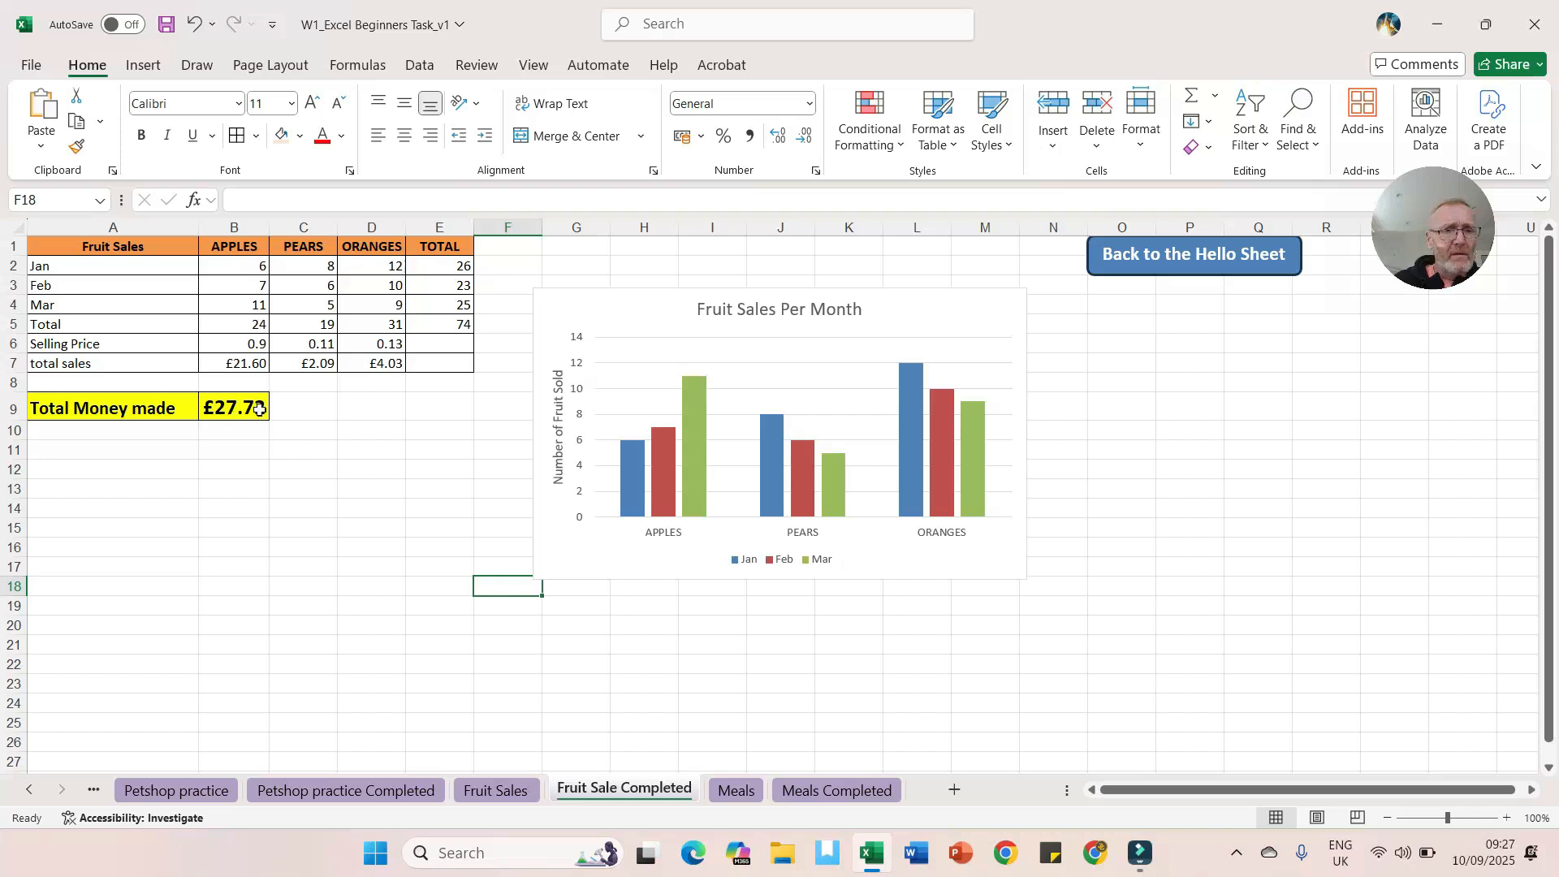
click(517, 796)
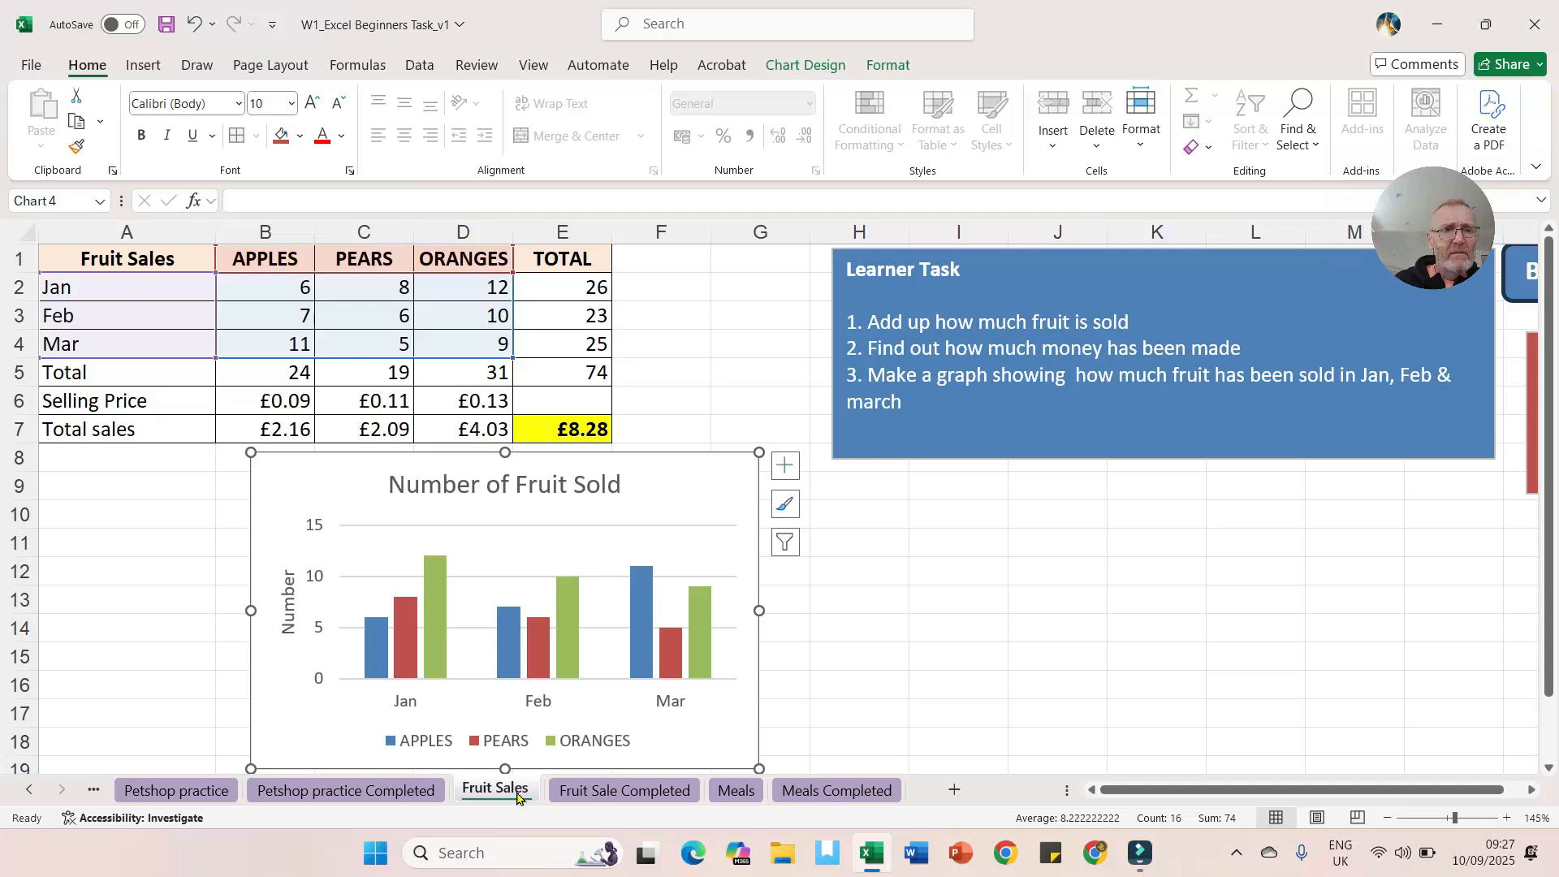
click(630, 793)
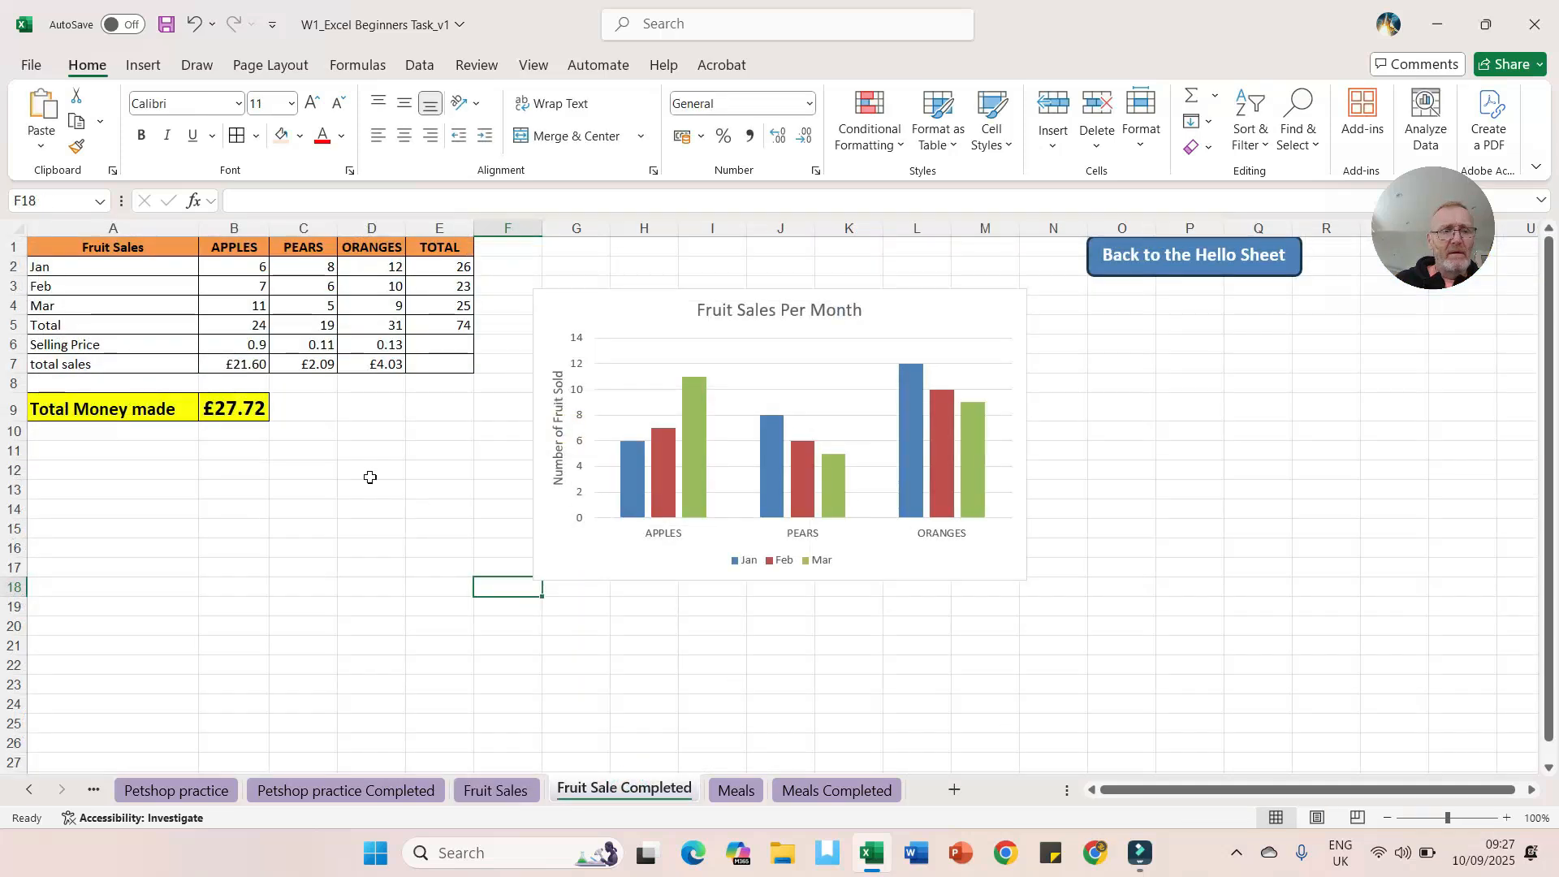
Step: On the Fruit Sale Completed sheet, set the apple selling price in B6 to 0.09
click(247, 343)
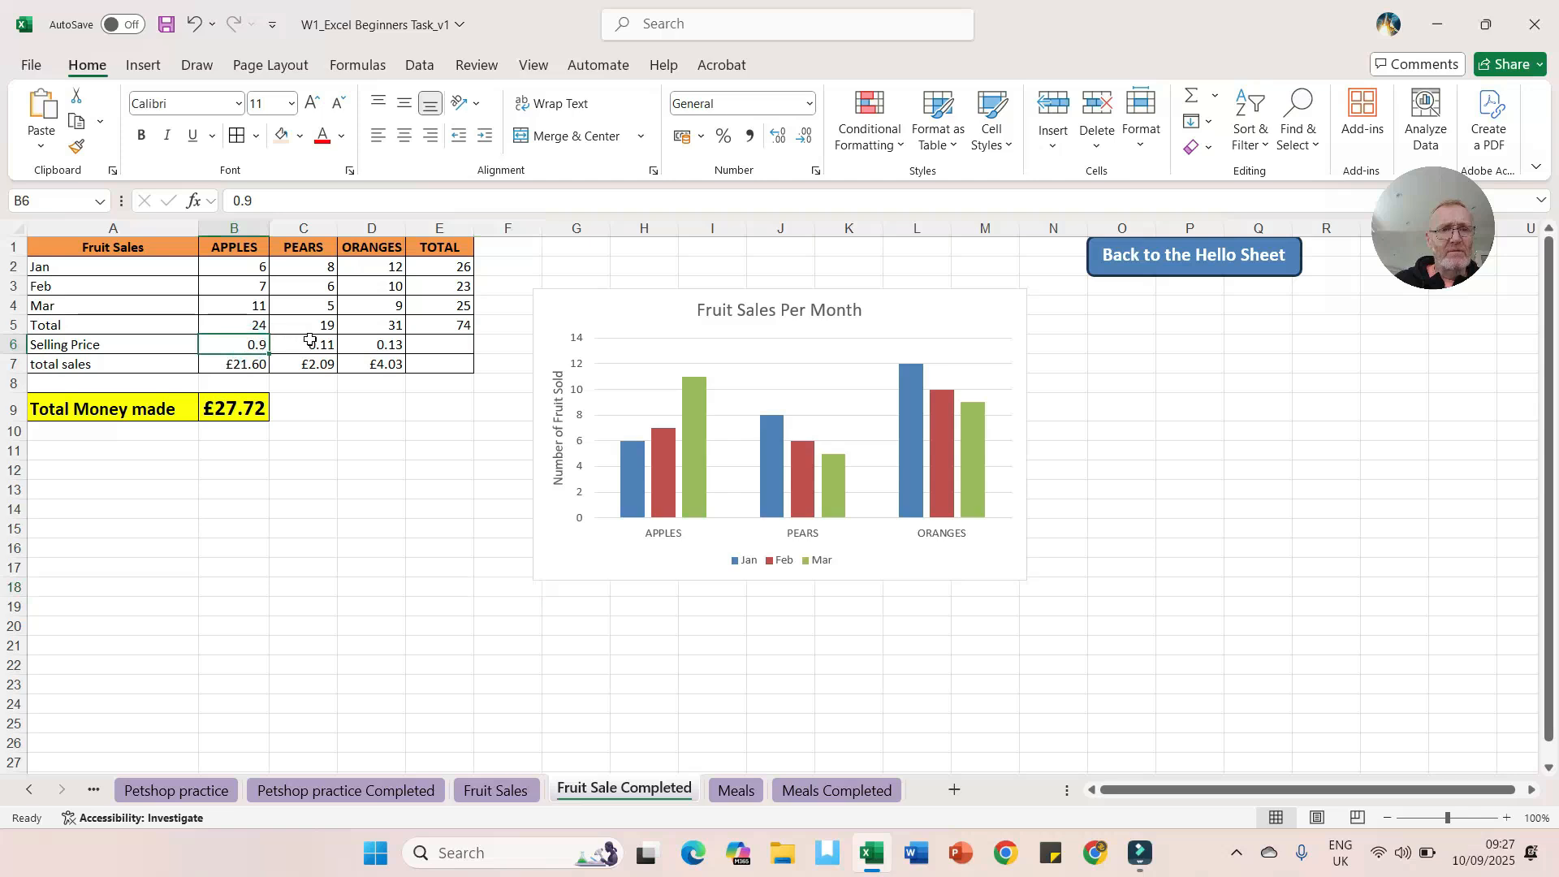
key(Right)
click(225, 343)
key(Down)
click(254, 344)
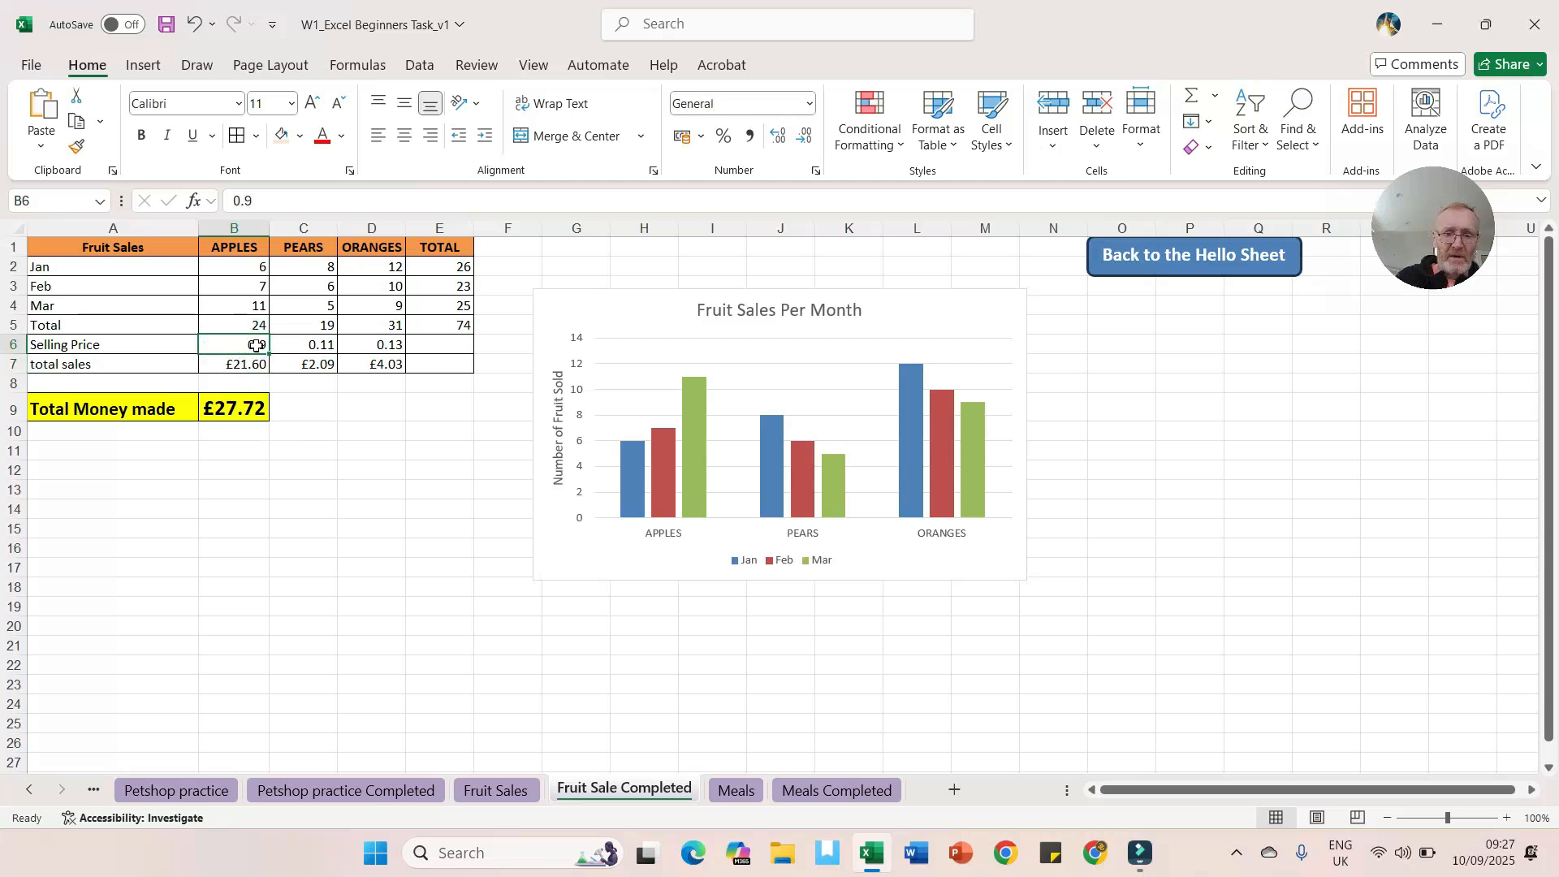
text(0.09)
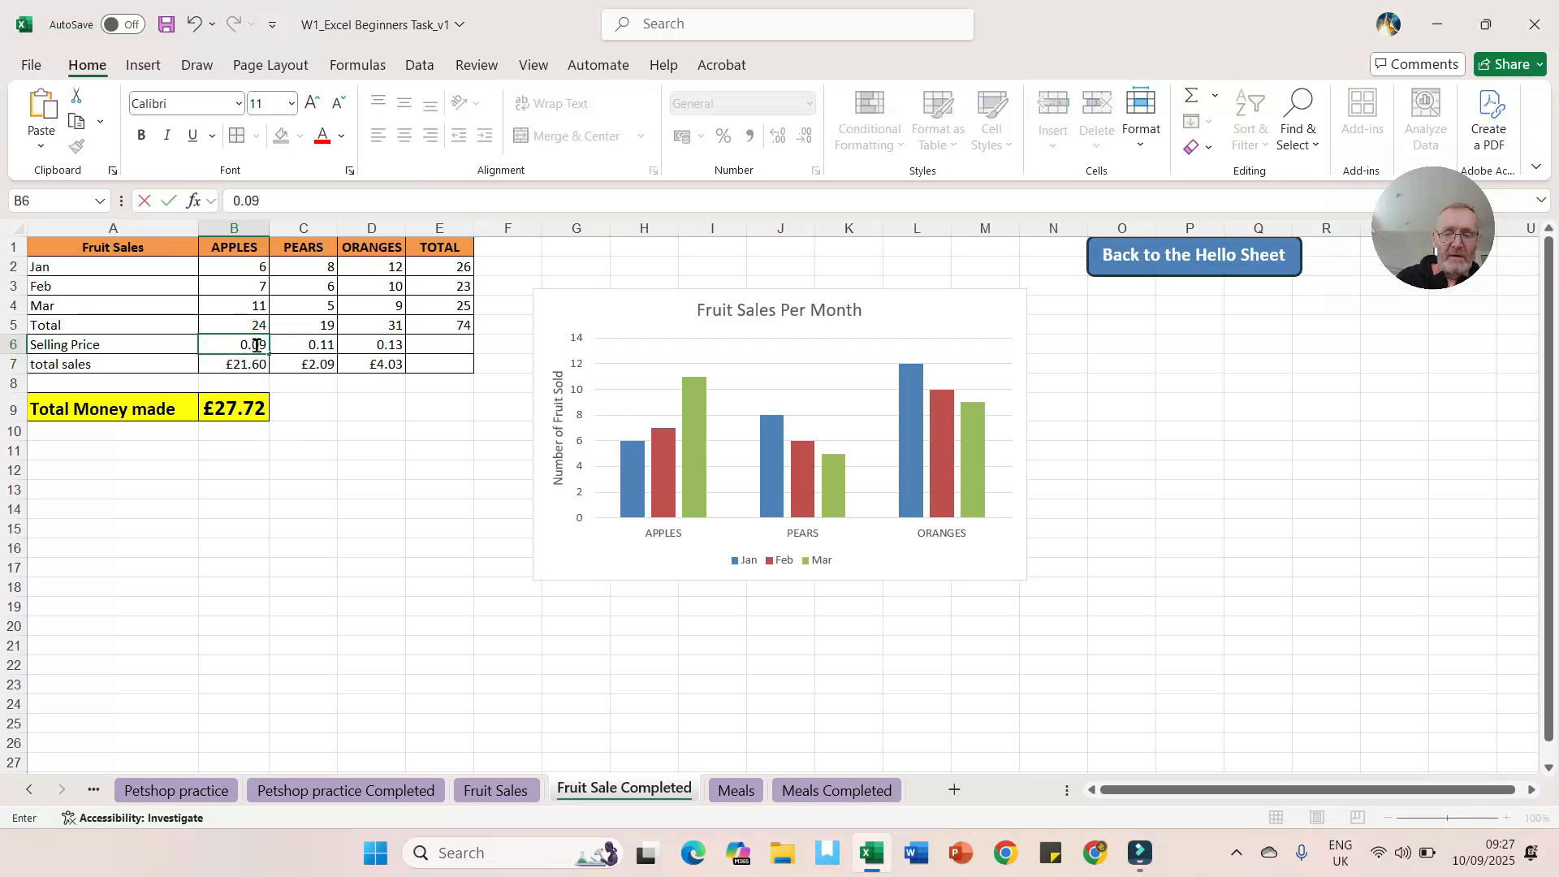
key(Return)
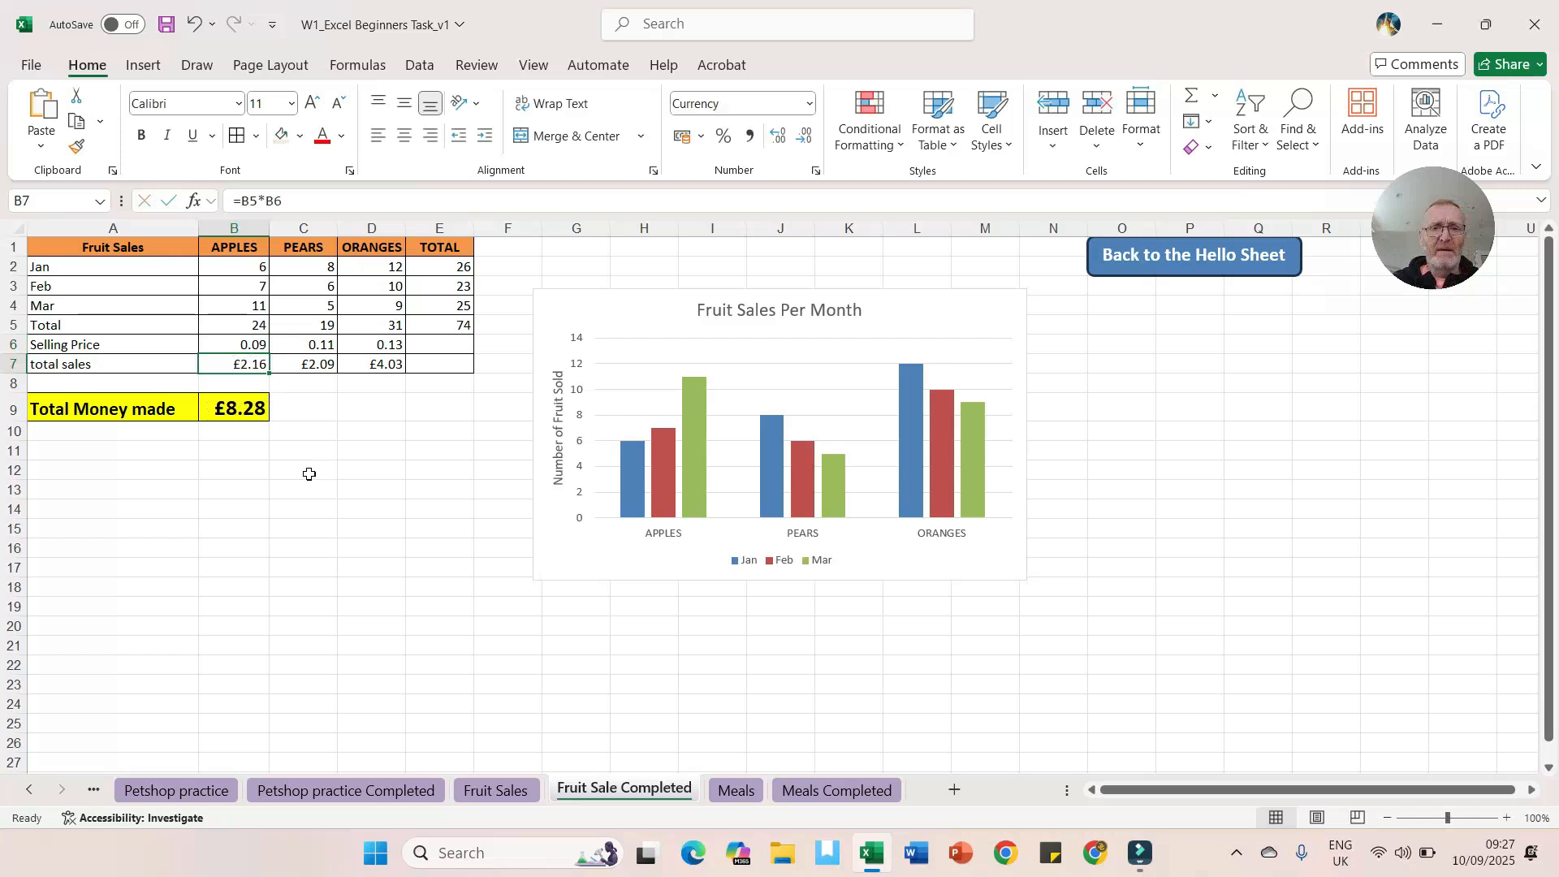
Step: Open the Meals sheet and widen column A so all names are visible
click(734, 791)
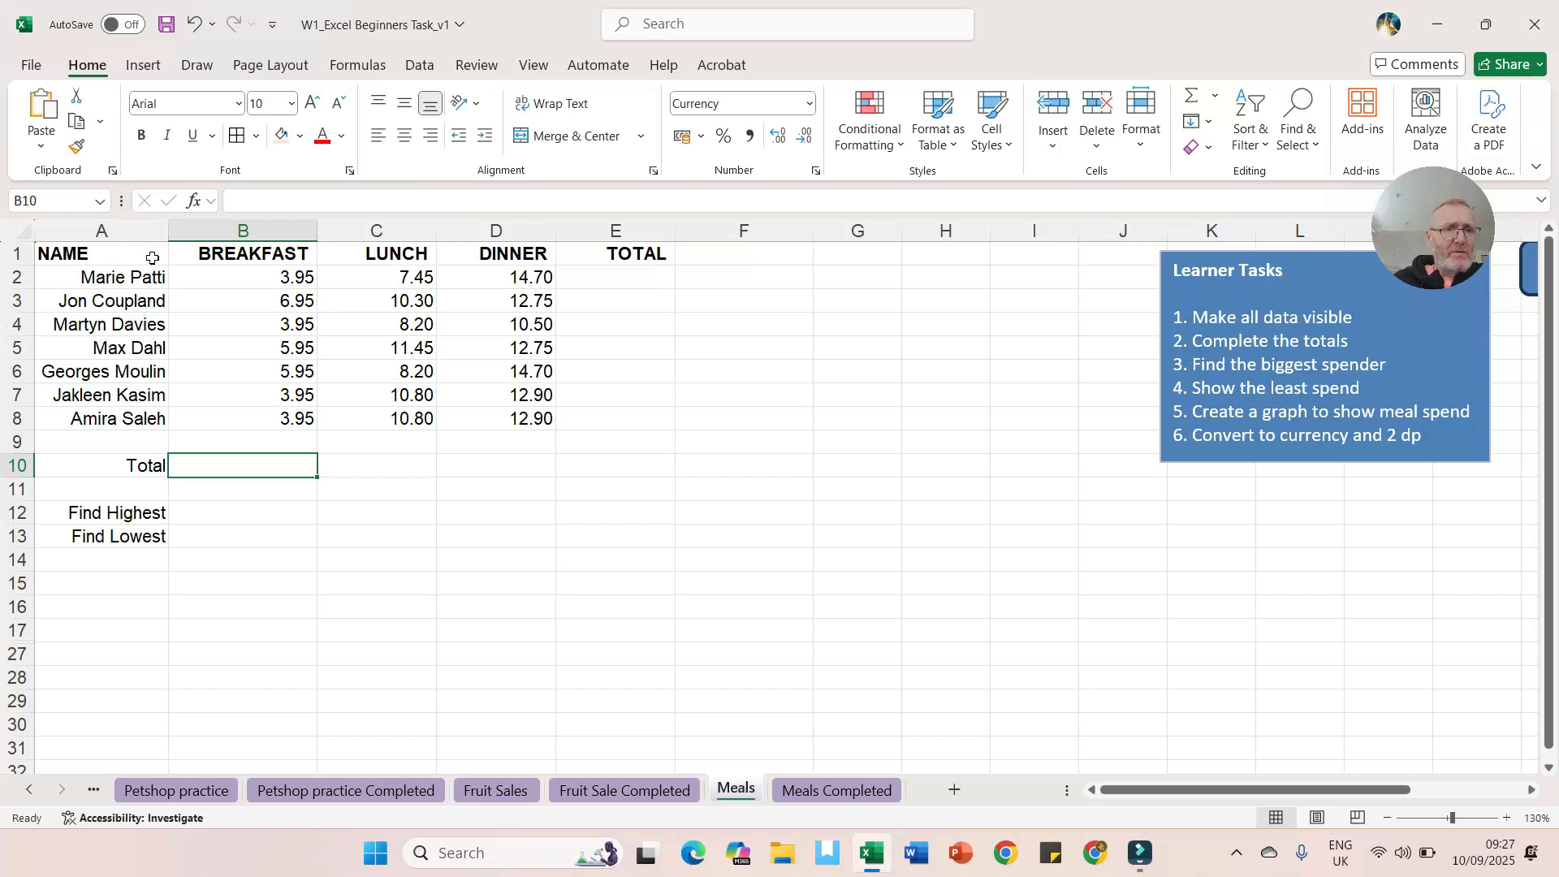
drag(168, 230, 151, 230)
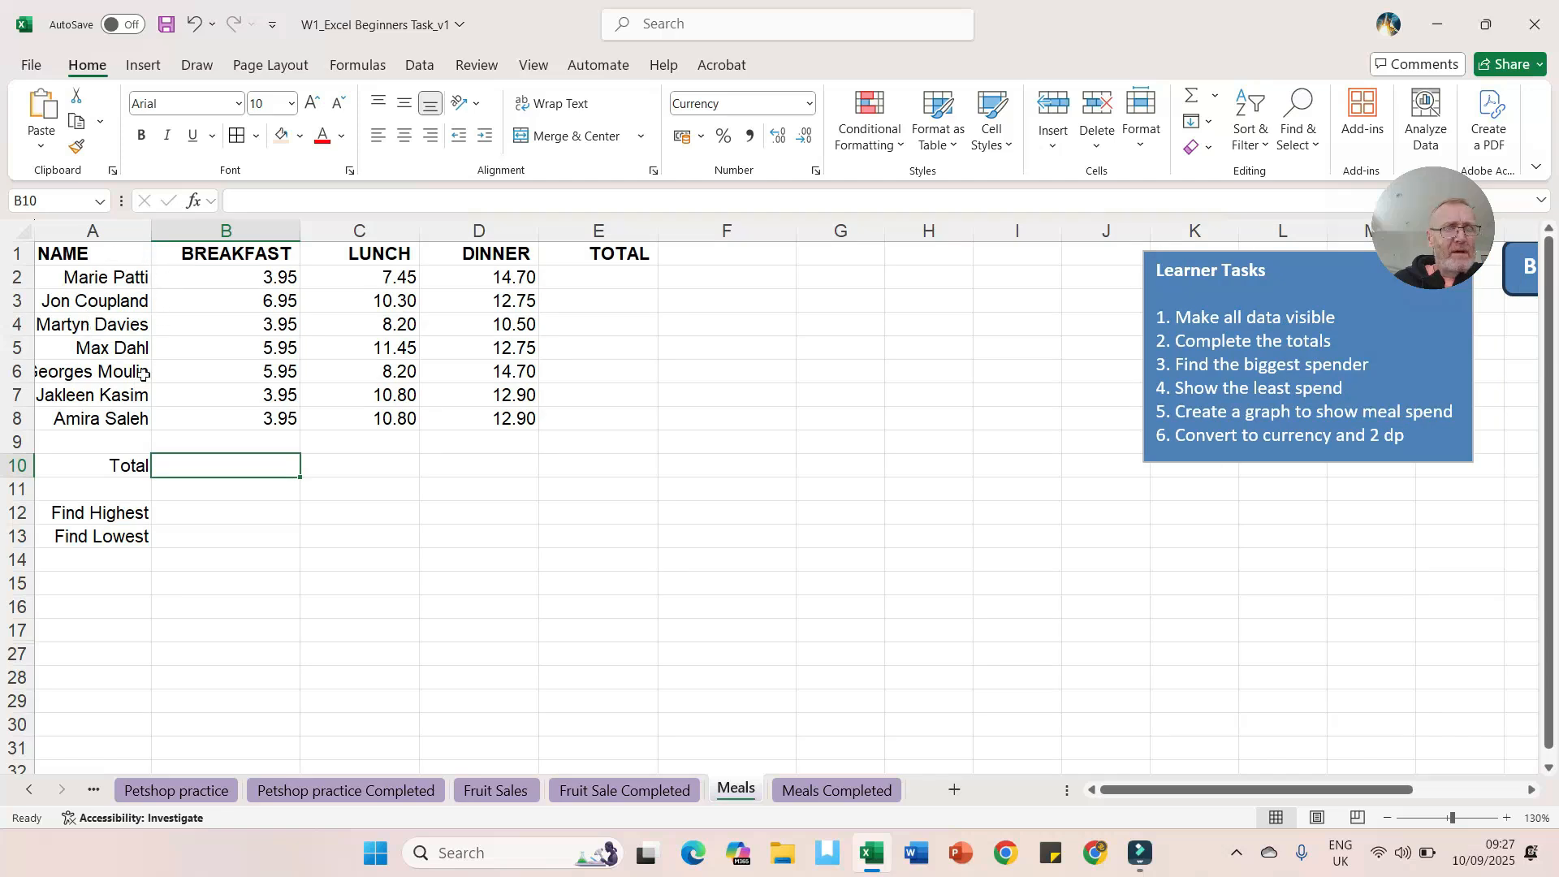
drag(150, 230, 197, 232)
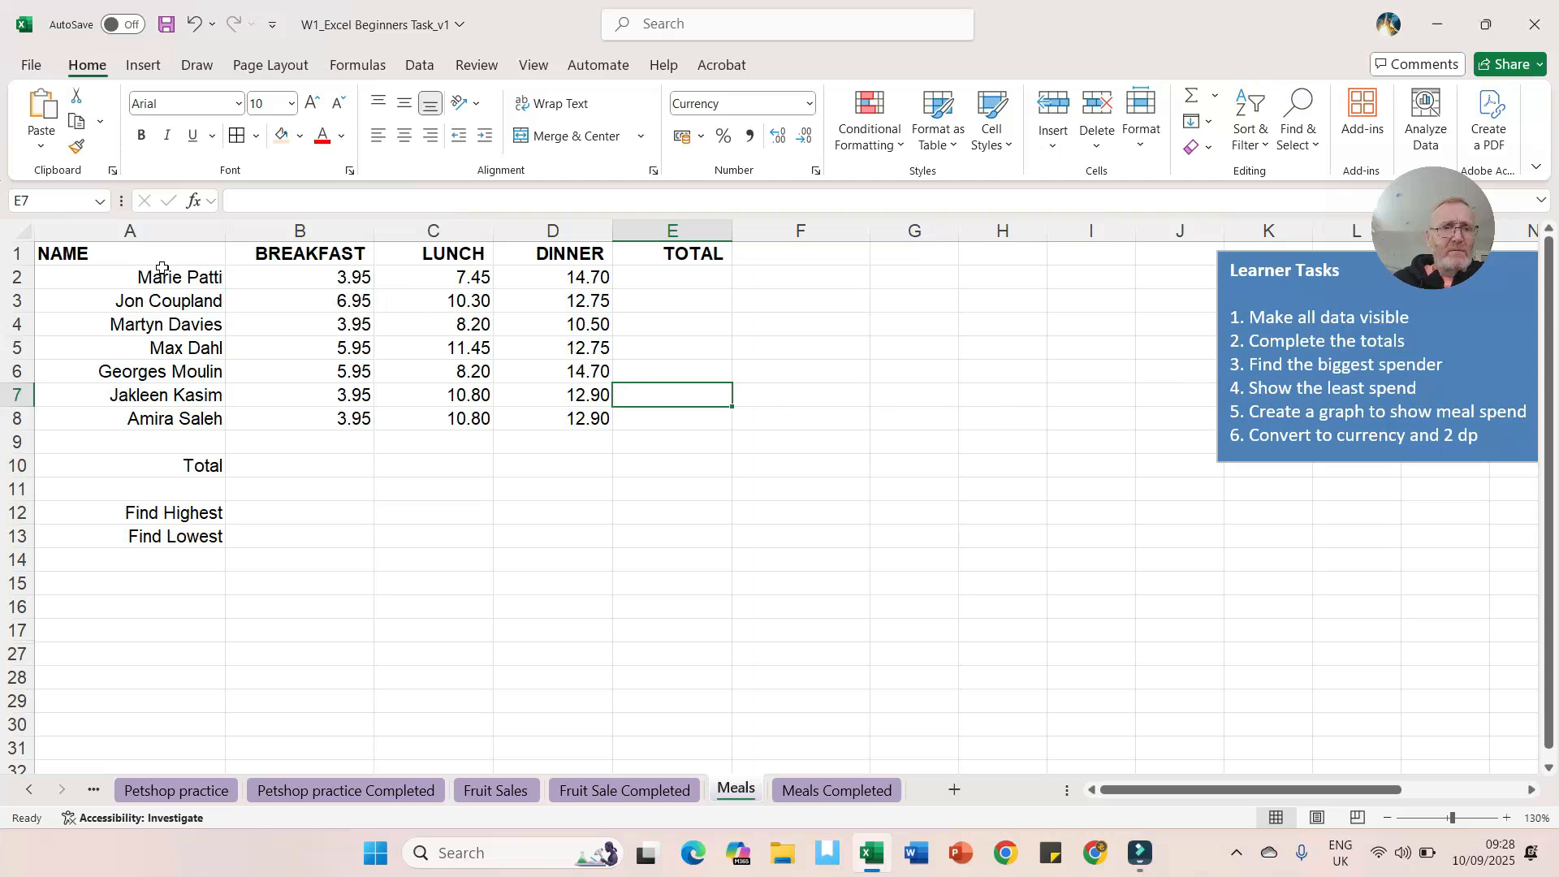
Step: Apply all borders to the meals table A1:E8
drag(139, 252, 654, 420)
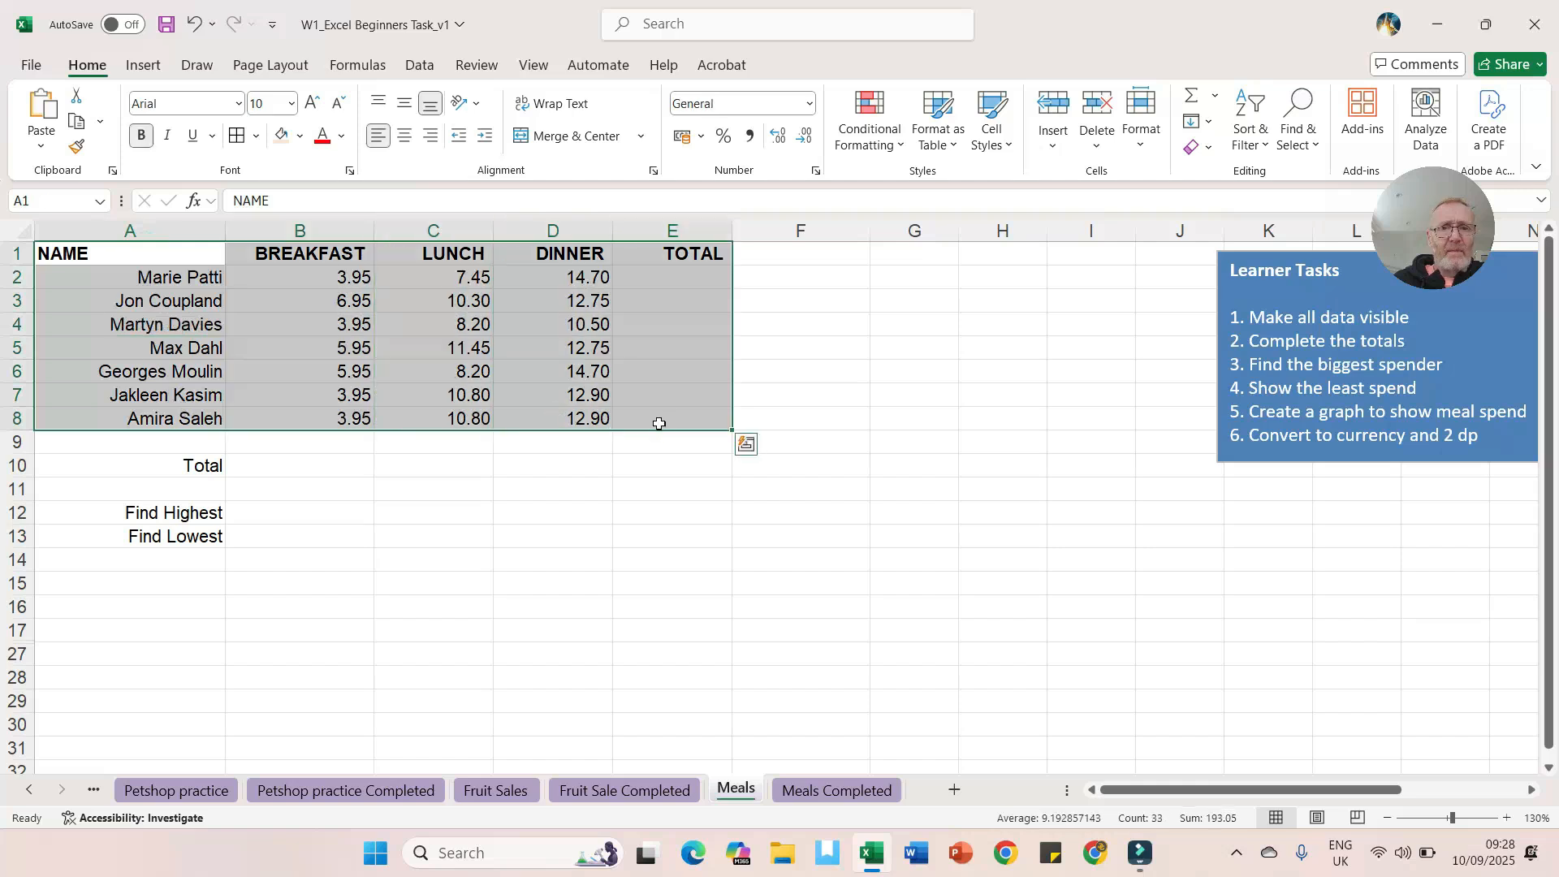
click(237, 138)
click(673, 388)
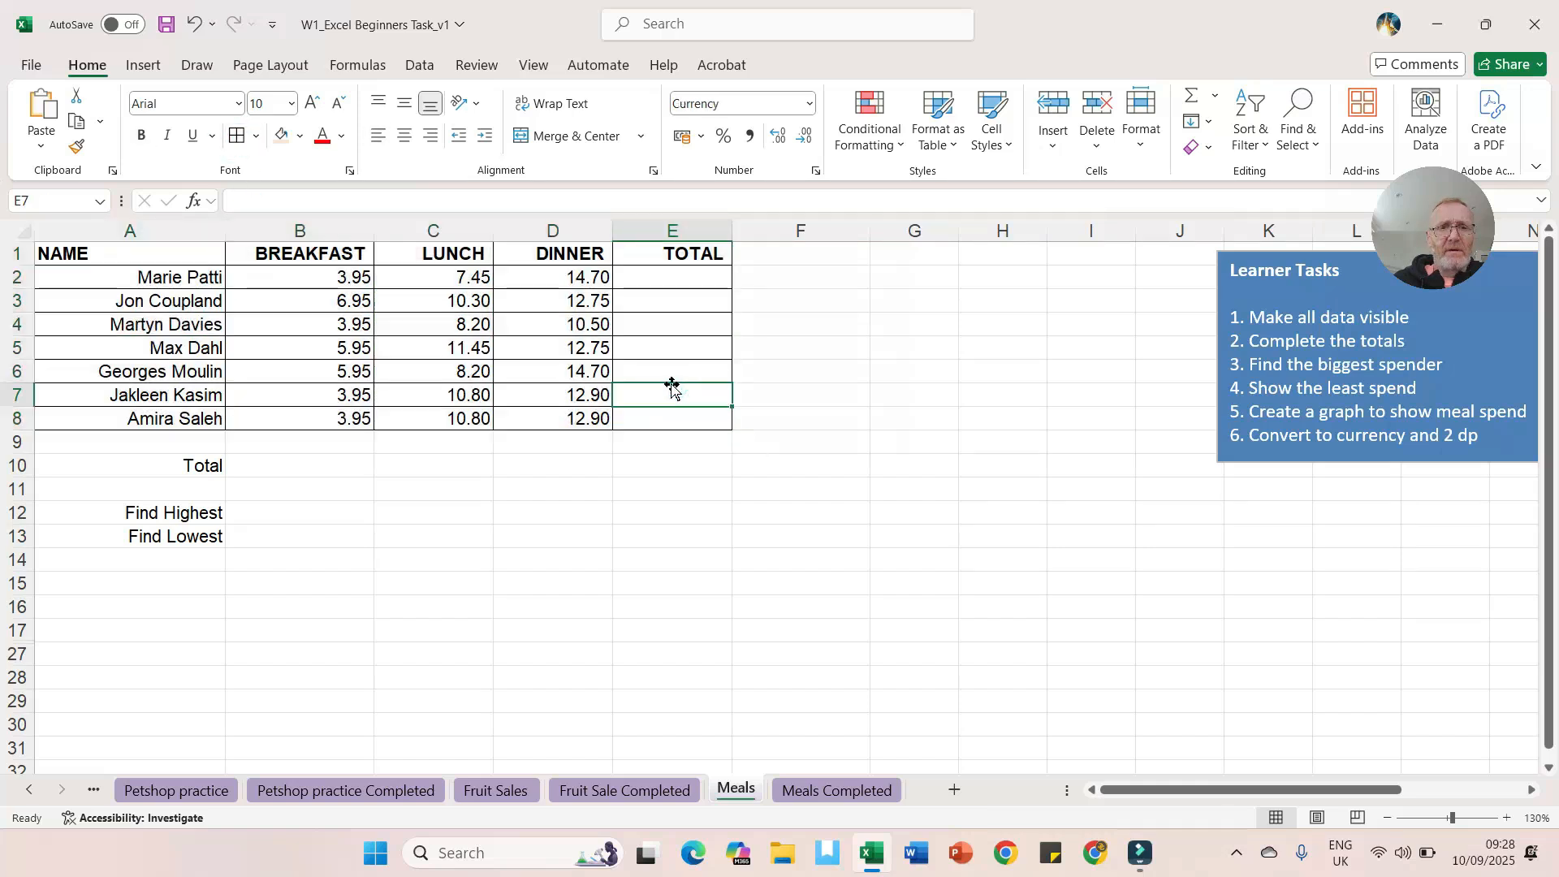
Step: Sum each person's meal costs into the TOTAL column E2:E8 with AutoSum
drag(341, 278, 636, 415)
key(alt+equal)
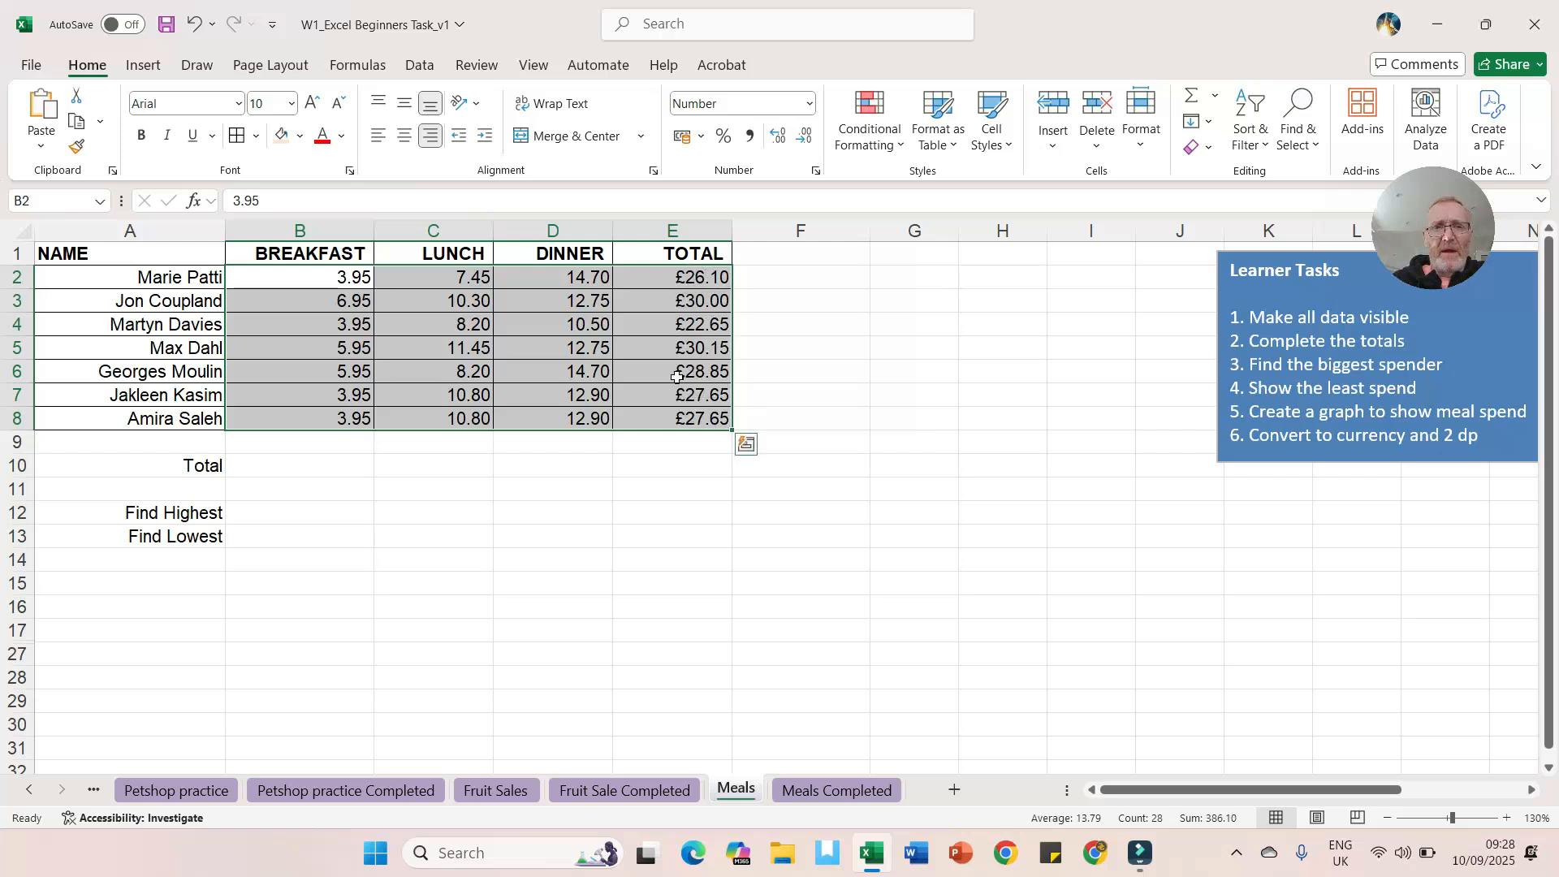
Step: Format the meal costs and totals in B2:E8 as Currency
click(688, 327)
click(692, 279)
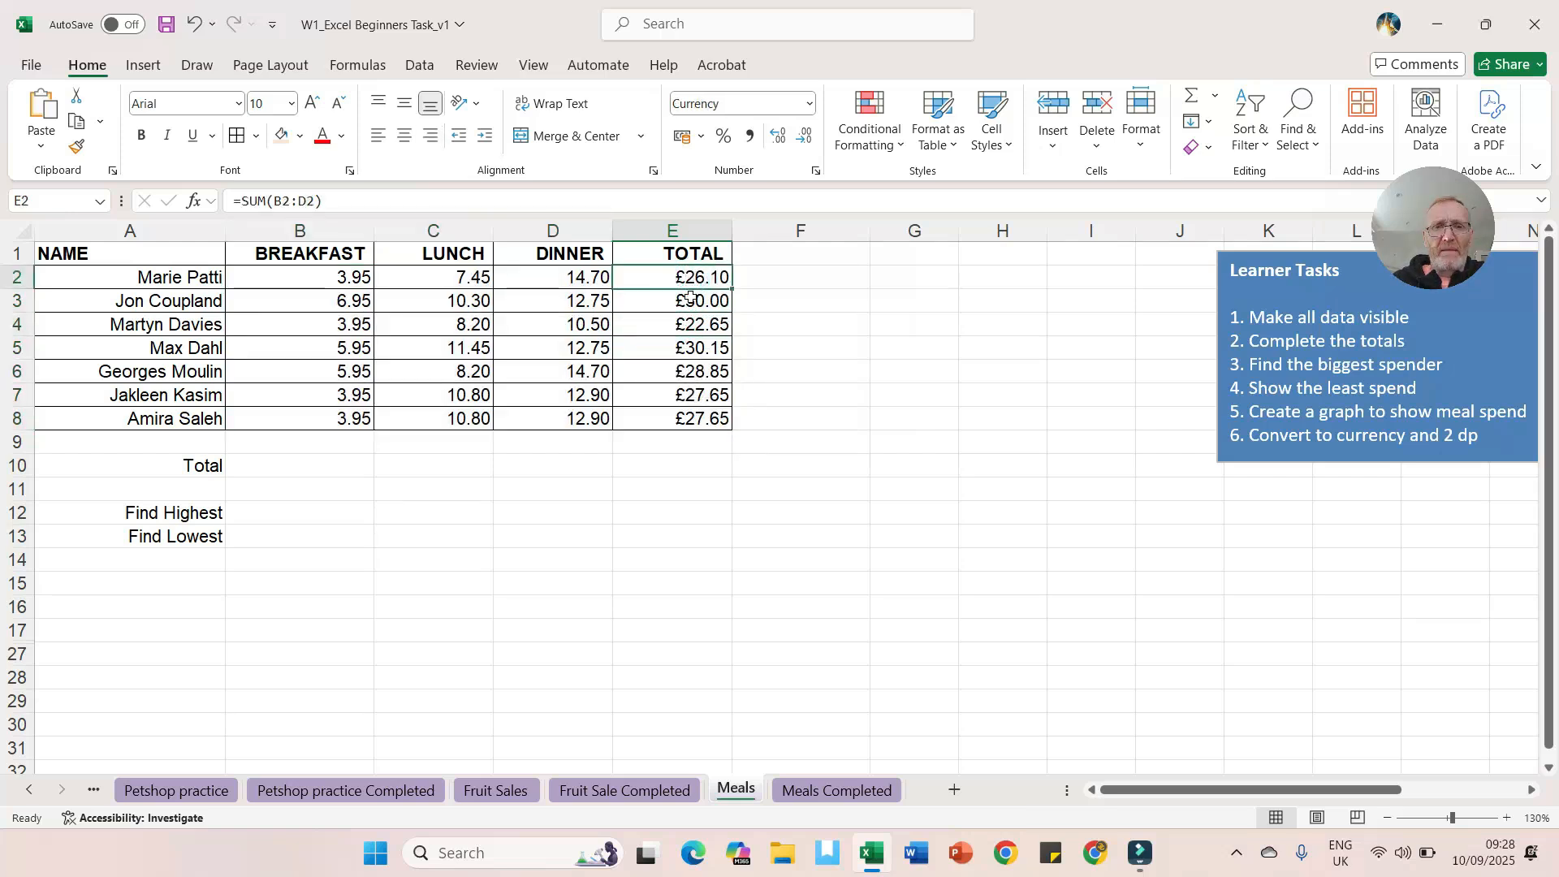
click(689, 300)
click(687, 323)
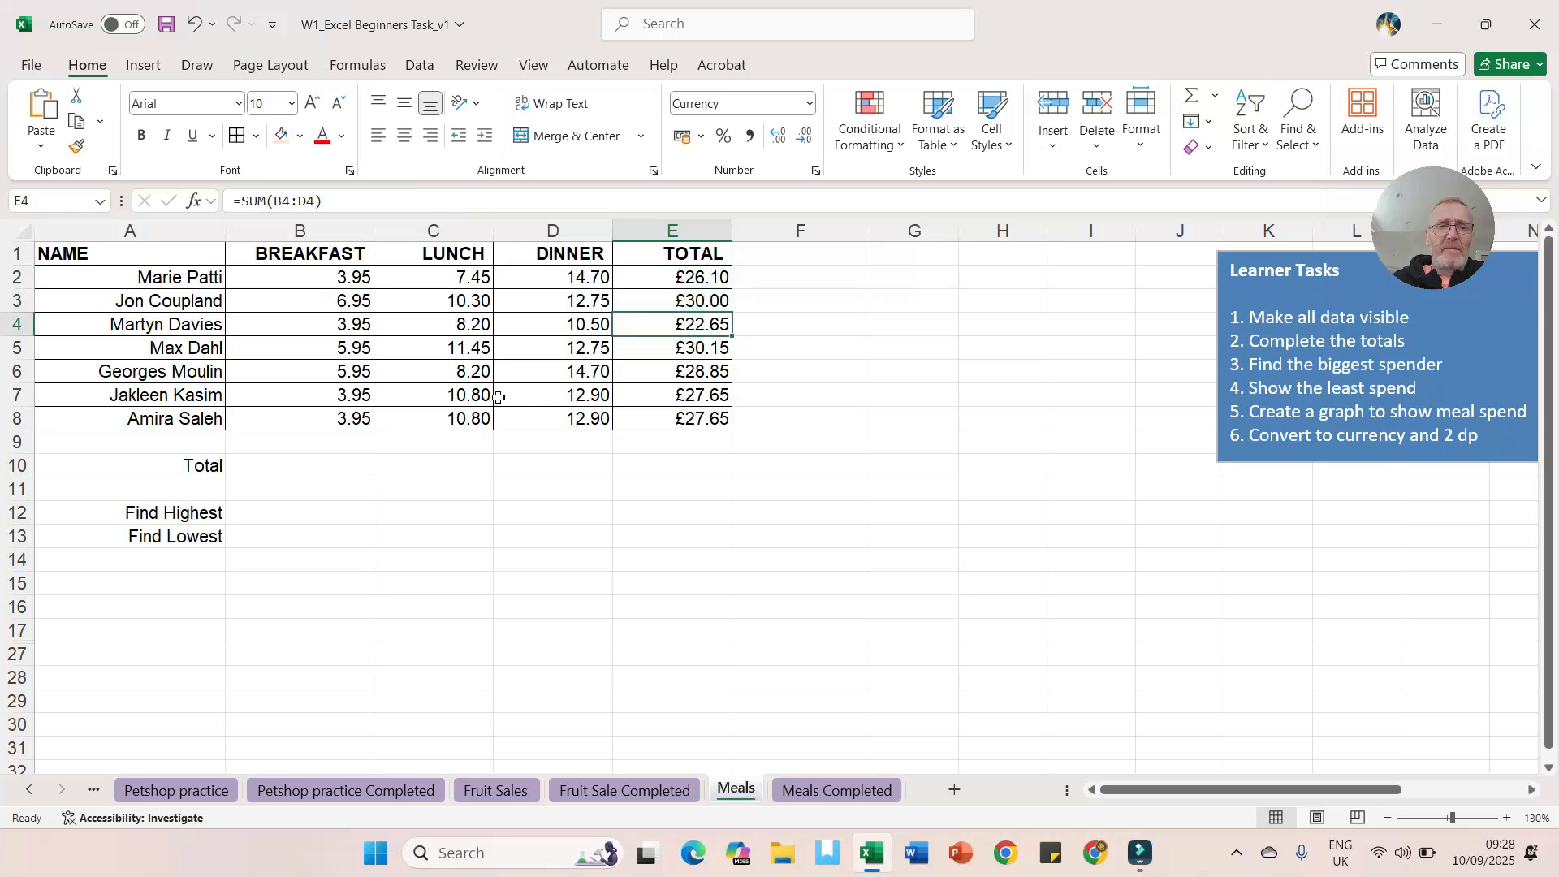
drag(311, 272, 641, 420)
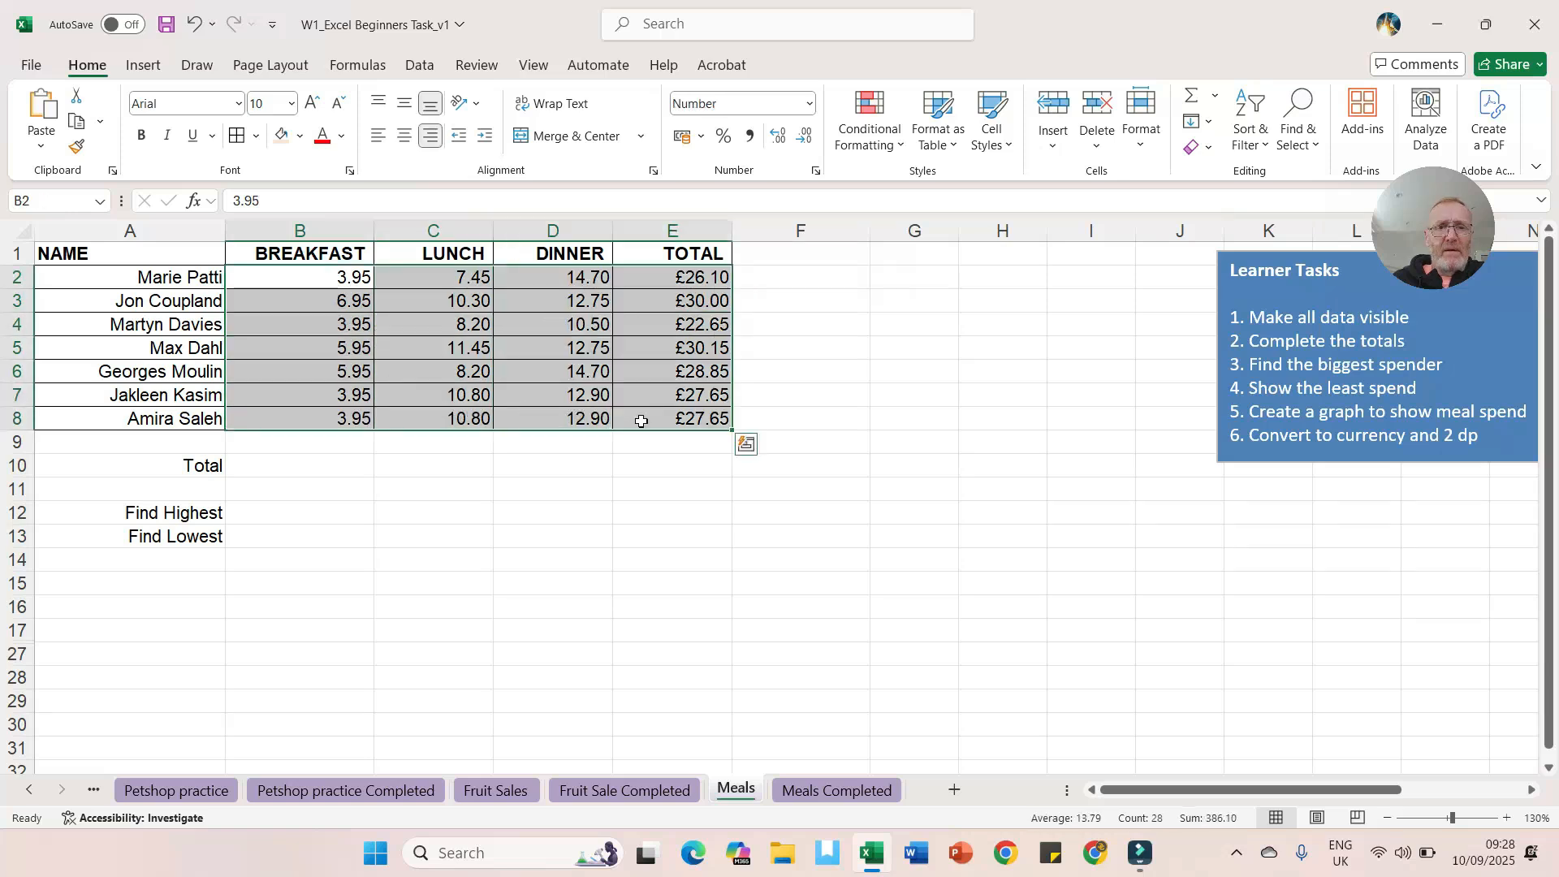
click(810, 107)
click(754, 235)
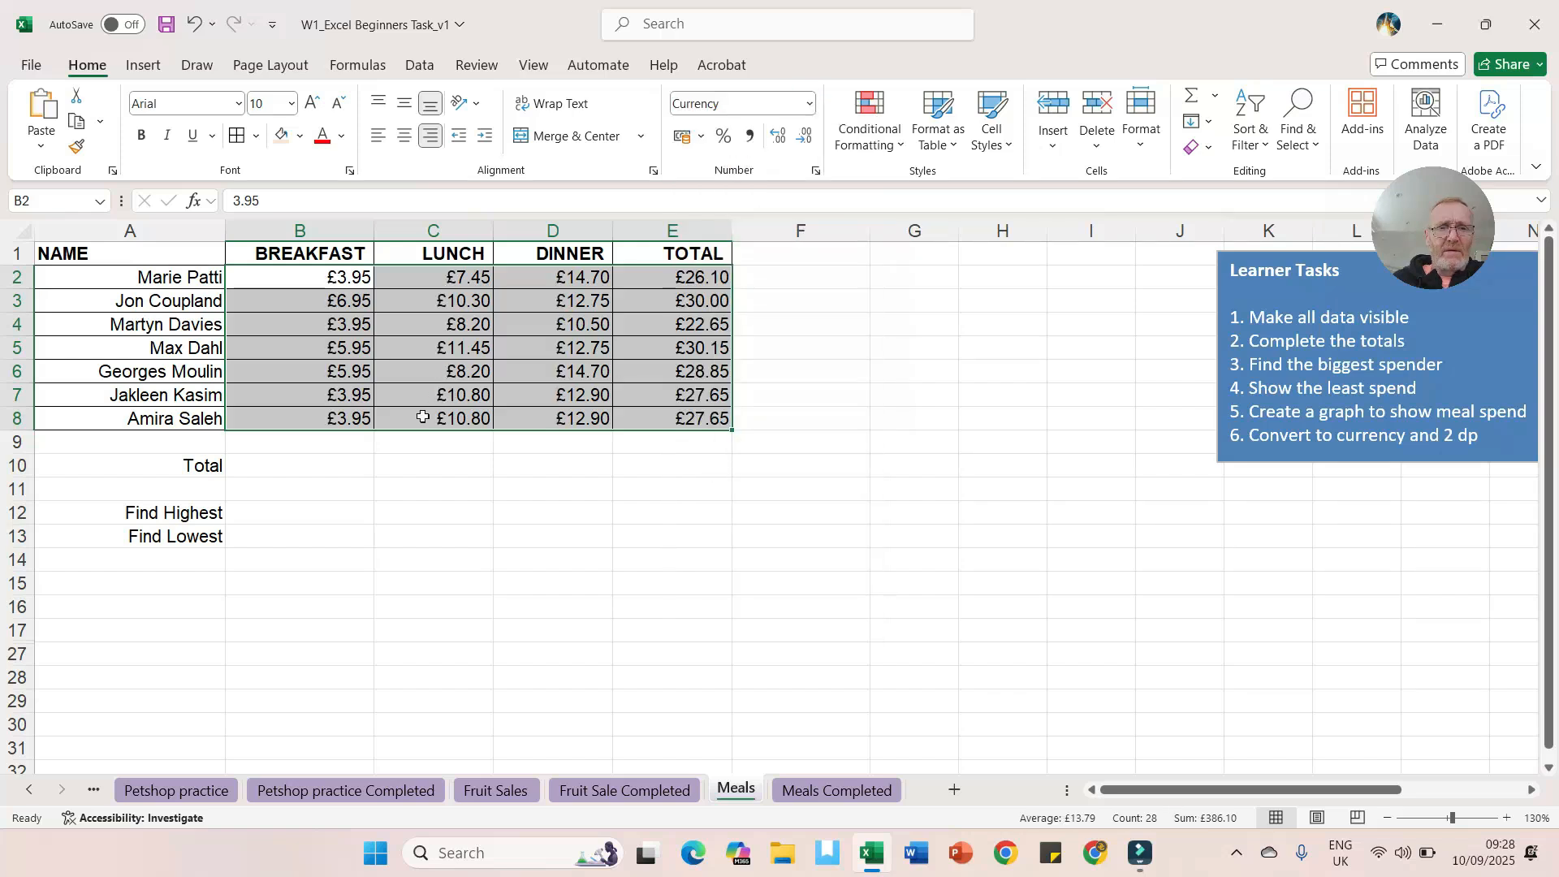
Step: Enter a Total formula in B10 that sums the TOTAL column E2:E8
click(431, 463)
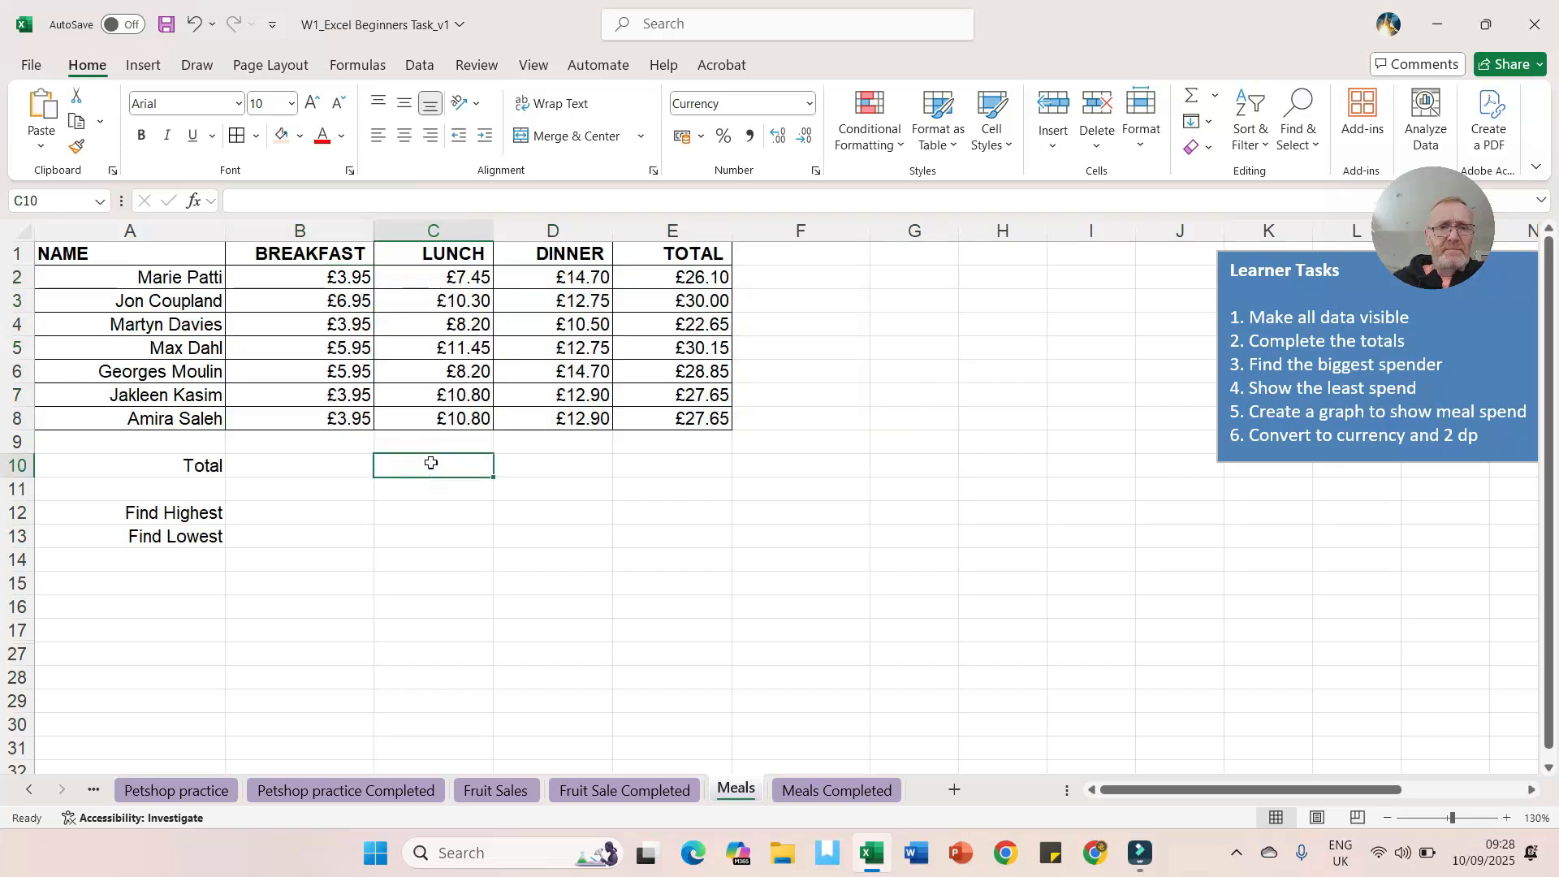
click(297, 466)
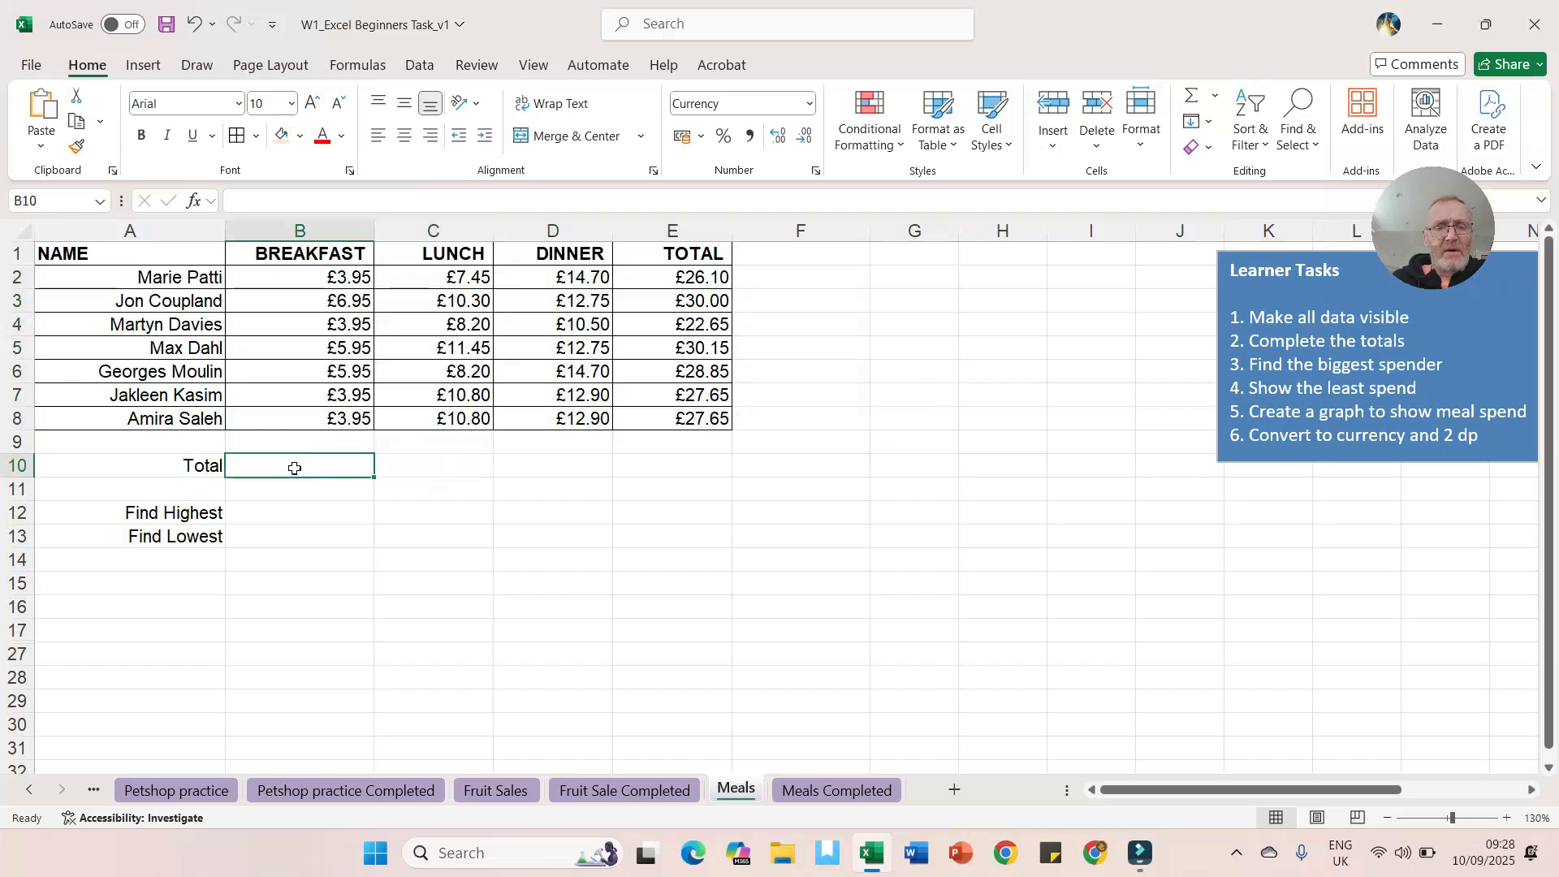
text(=)
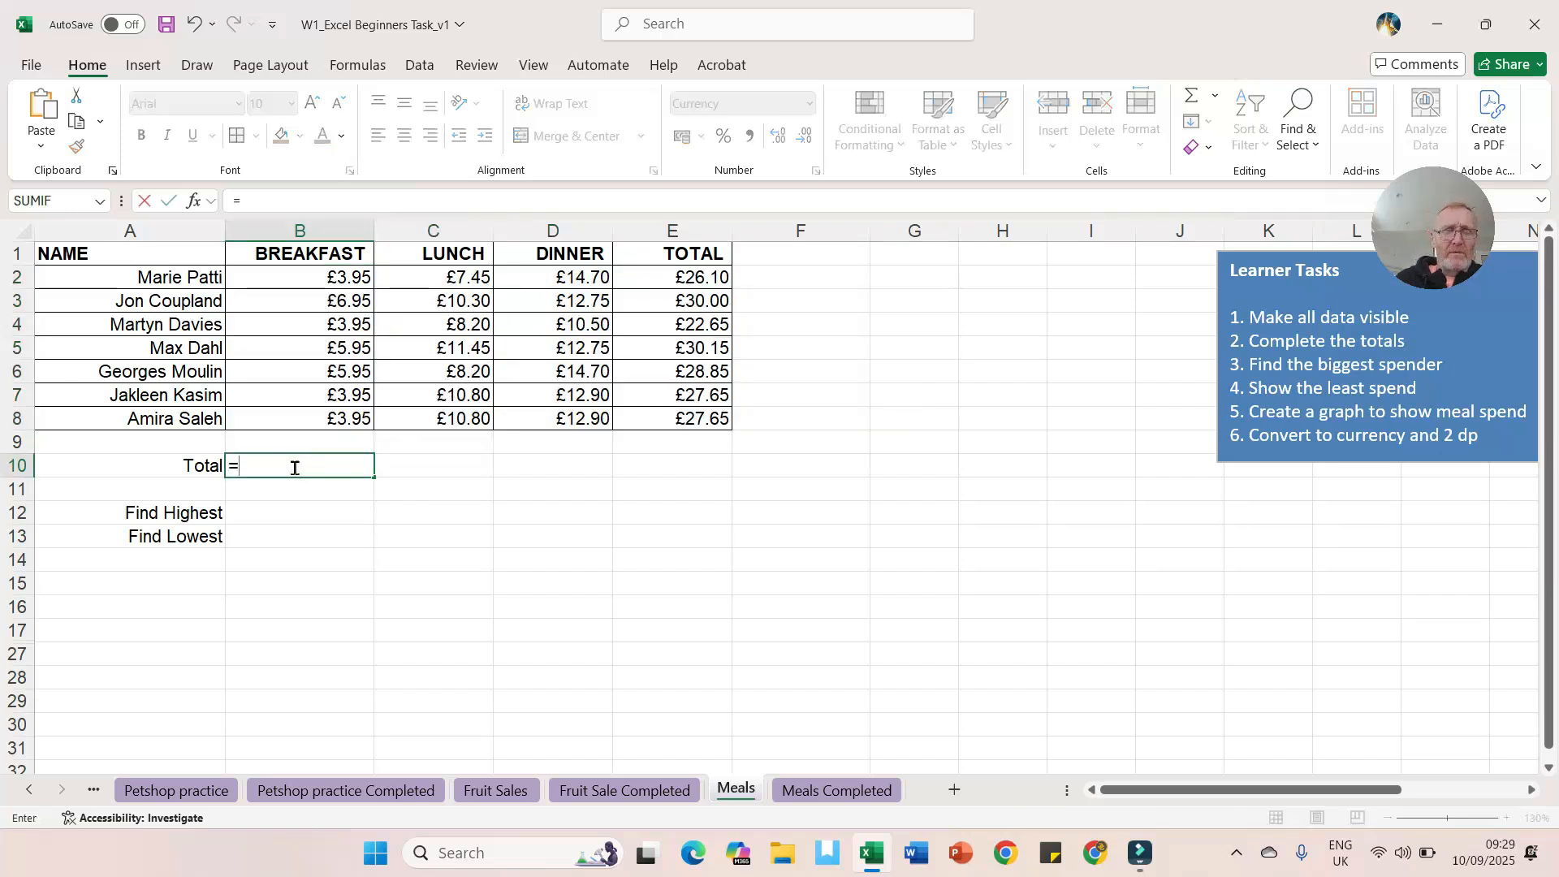
text(s)
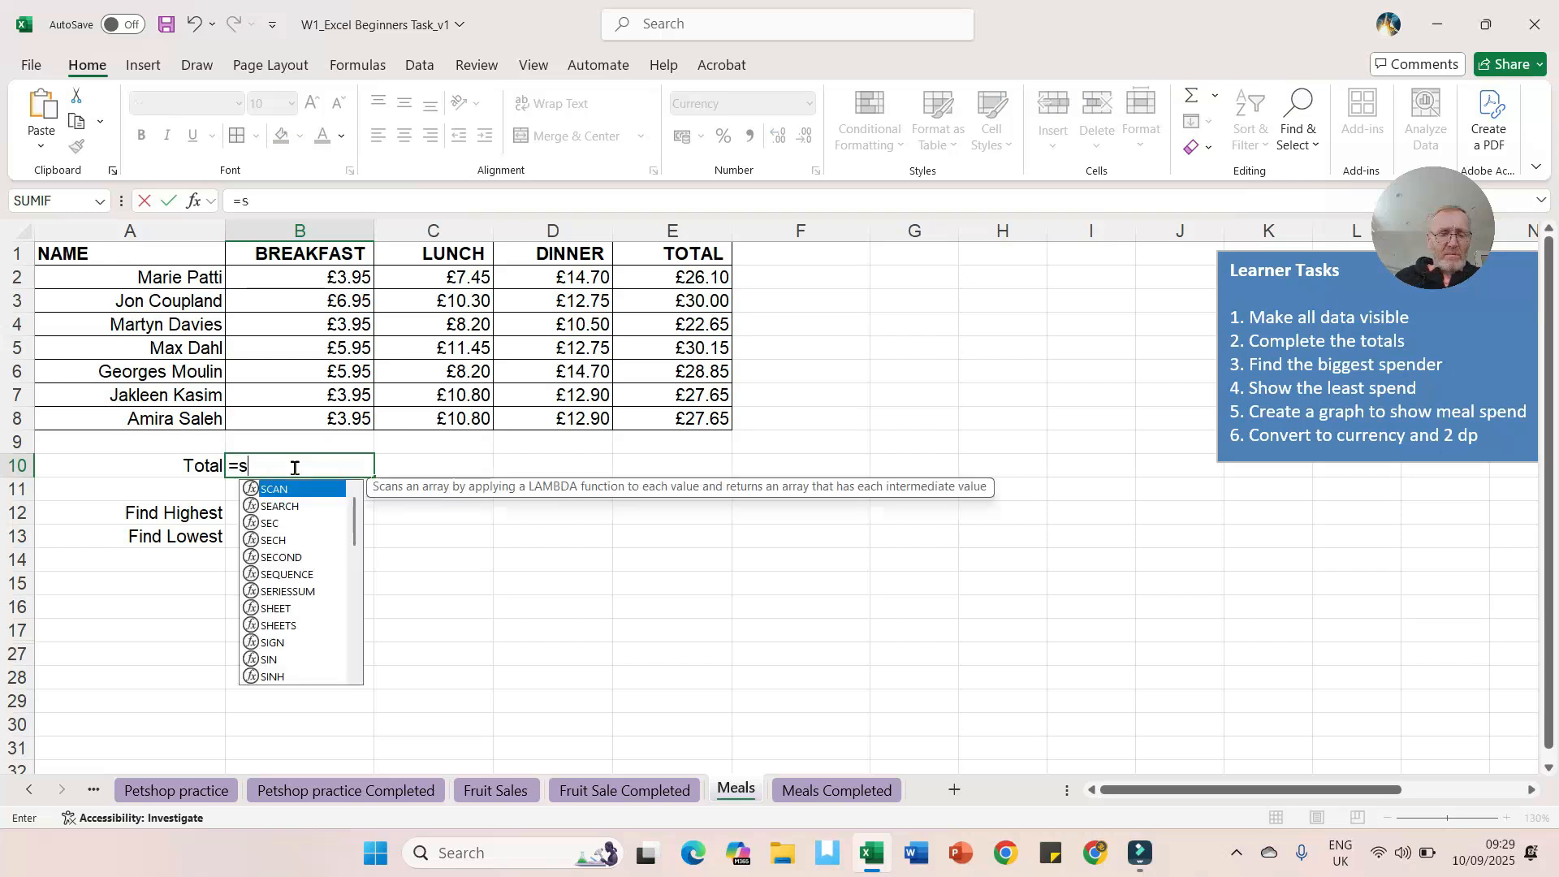
text(um()
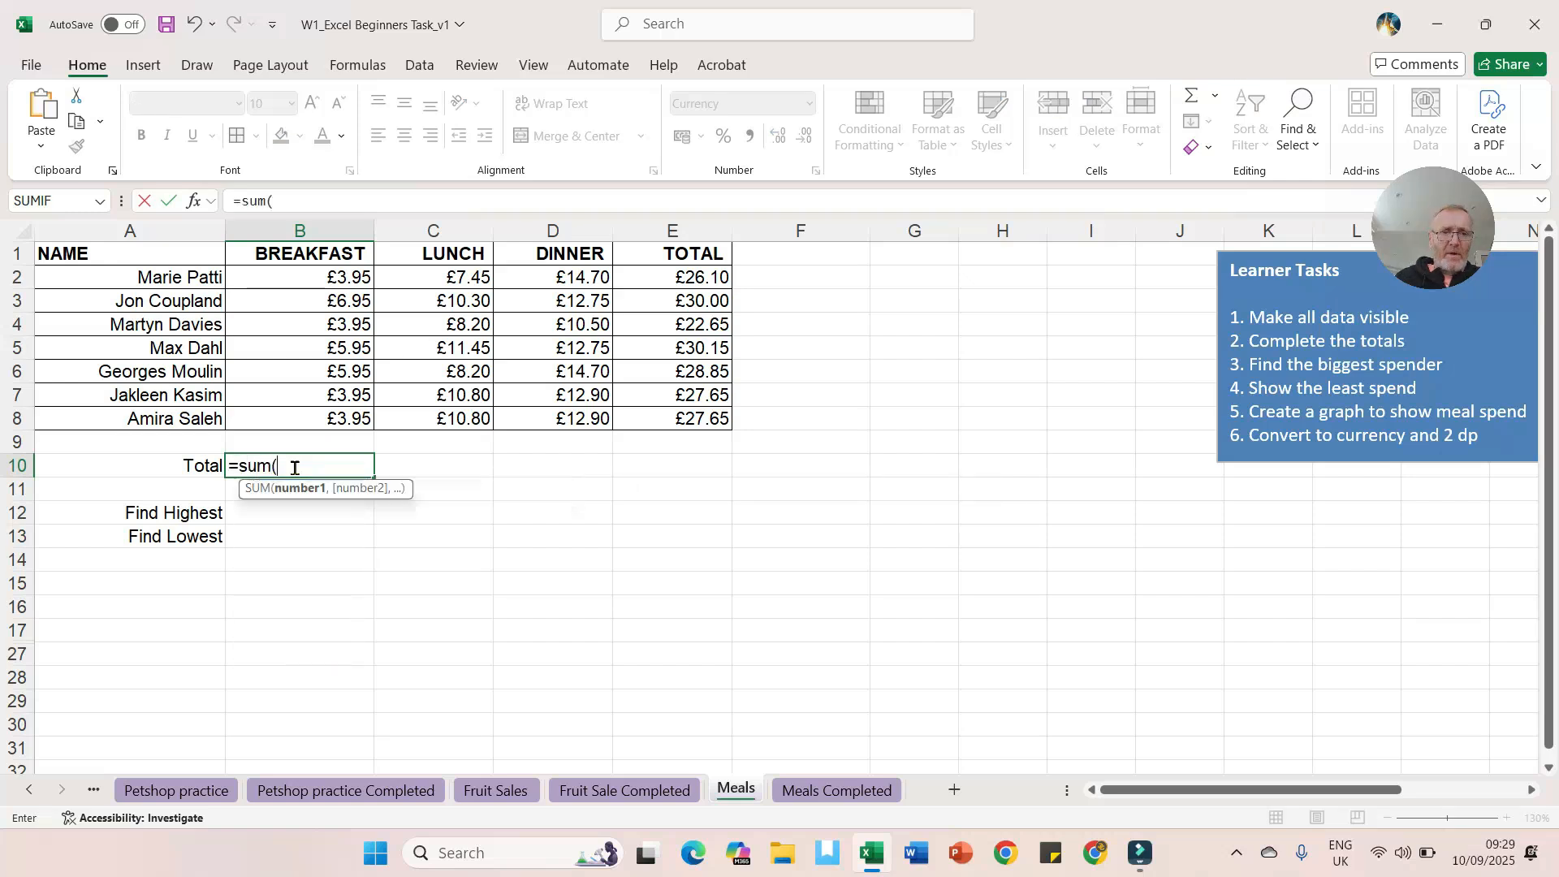
drag(664, 275, 674, 414)
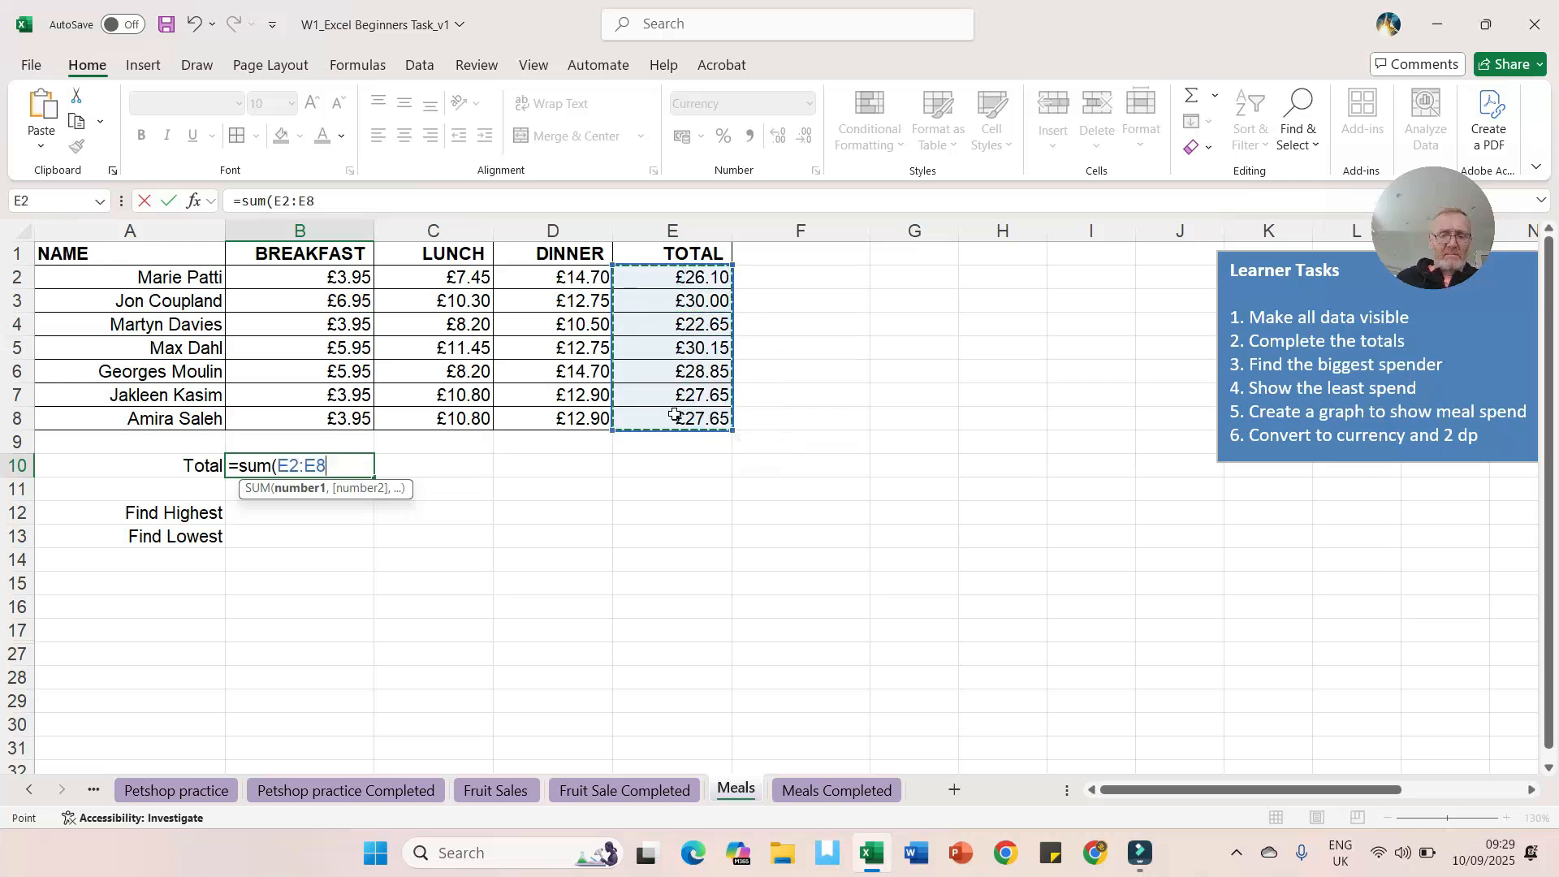
text())
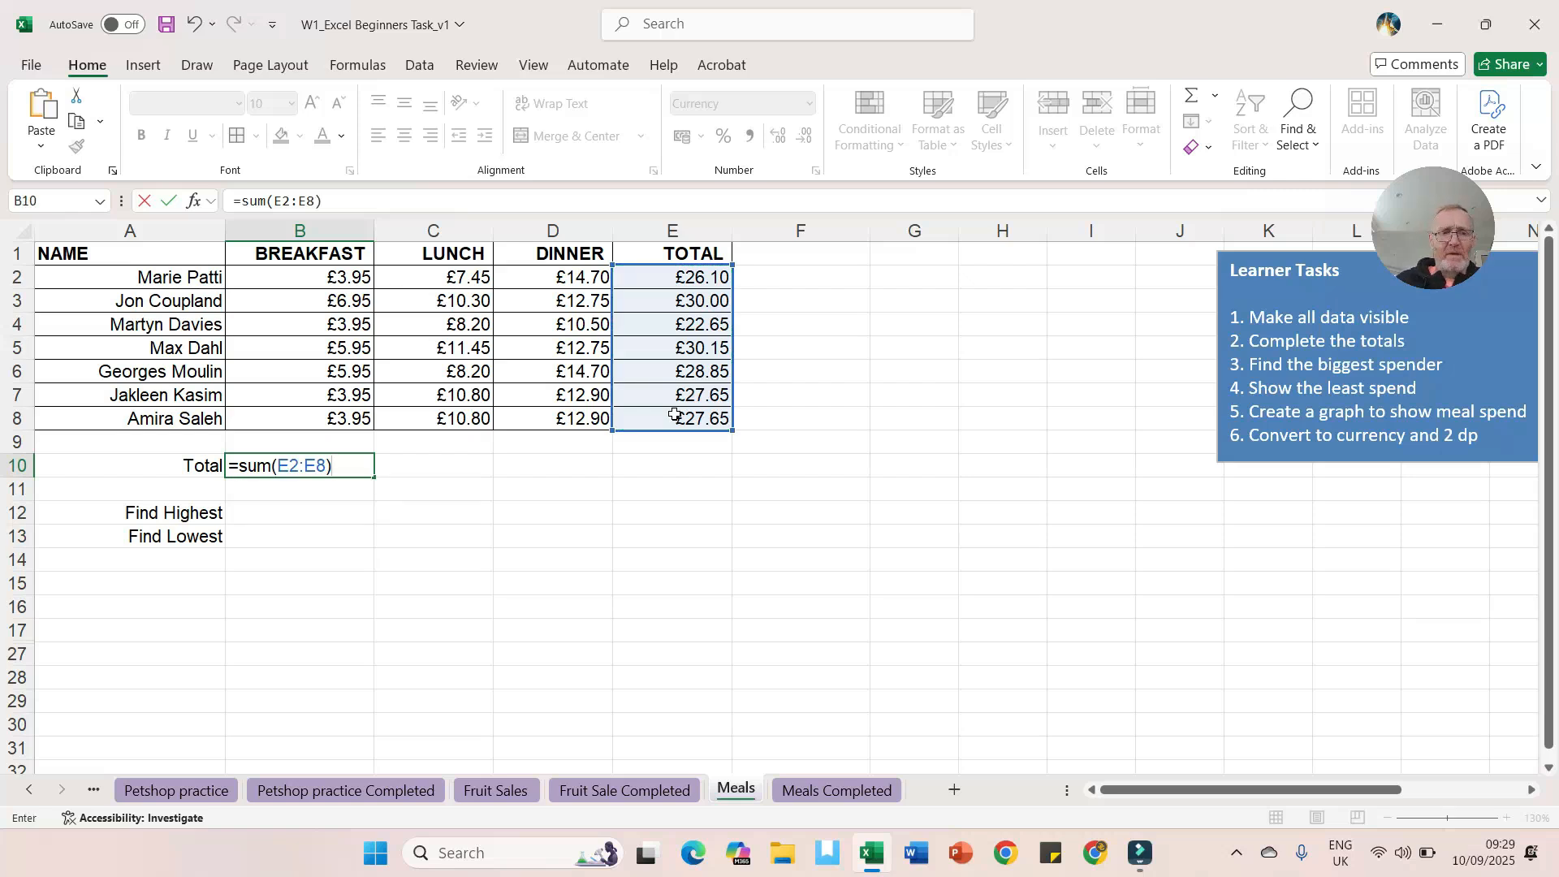
key(Return)
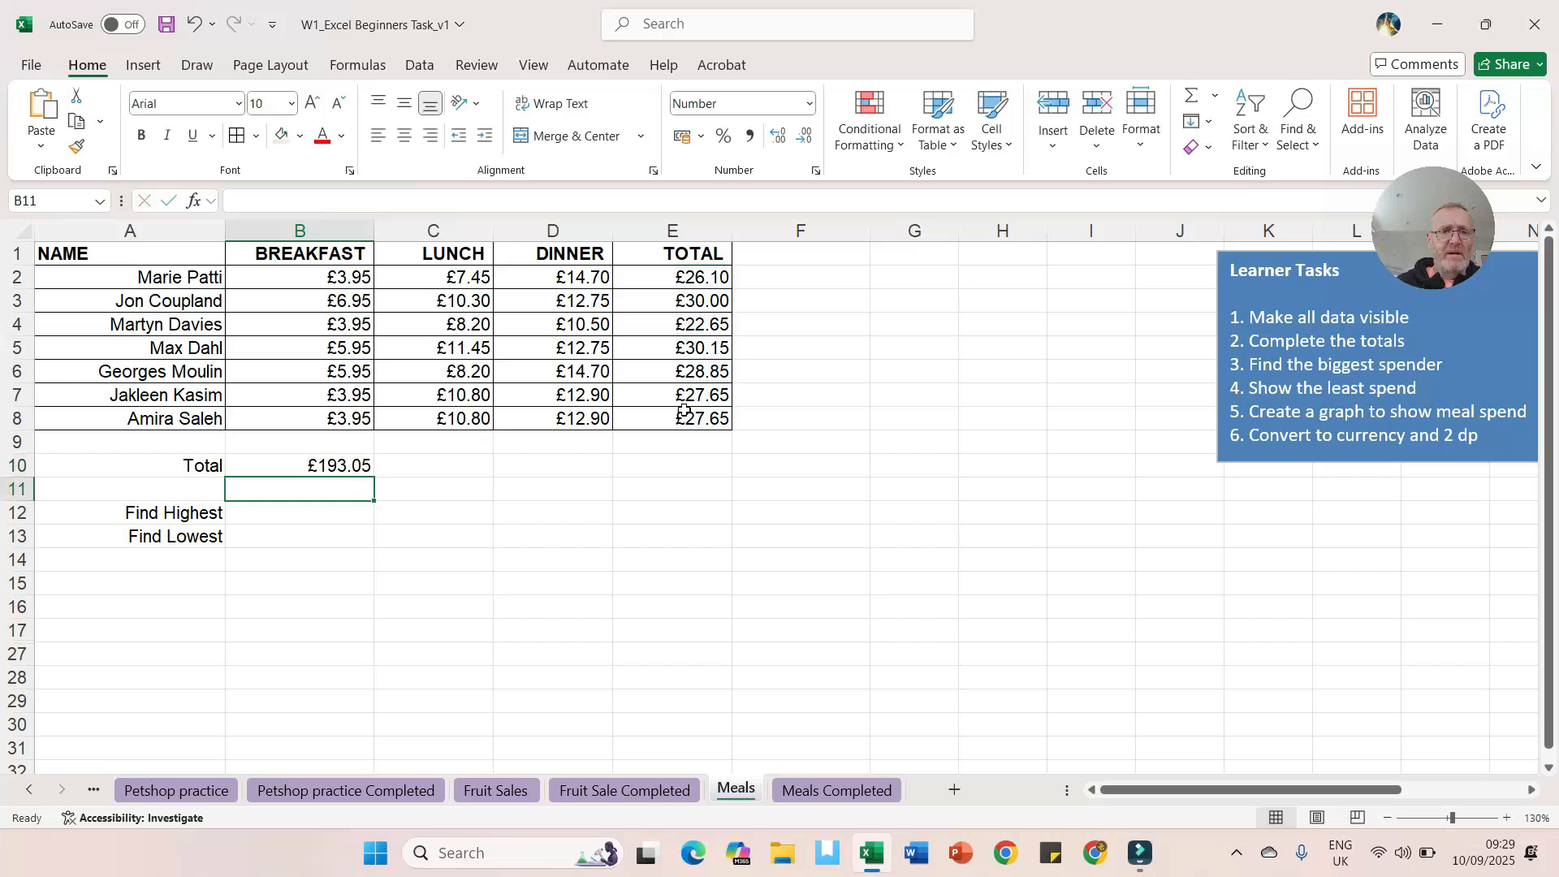
Step: Make the Total row A10:B10 bold with a yellow fill
click(333, 466)
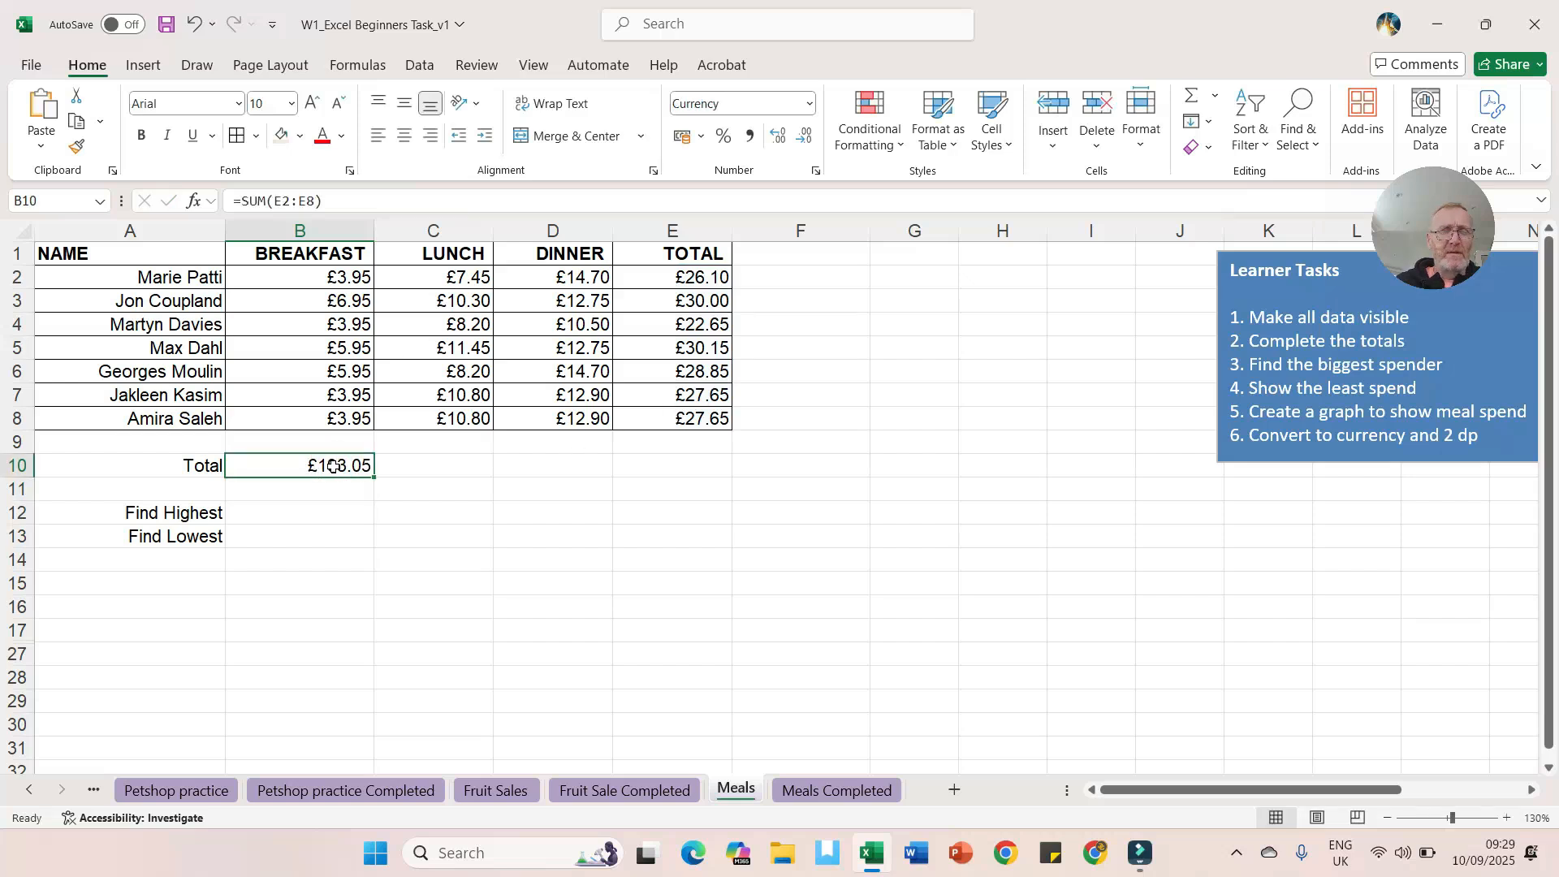
drag(159, 464, 258, 463)
click(150, 142)
click(300, 140)
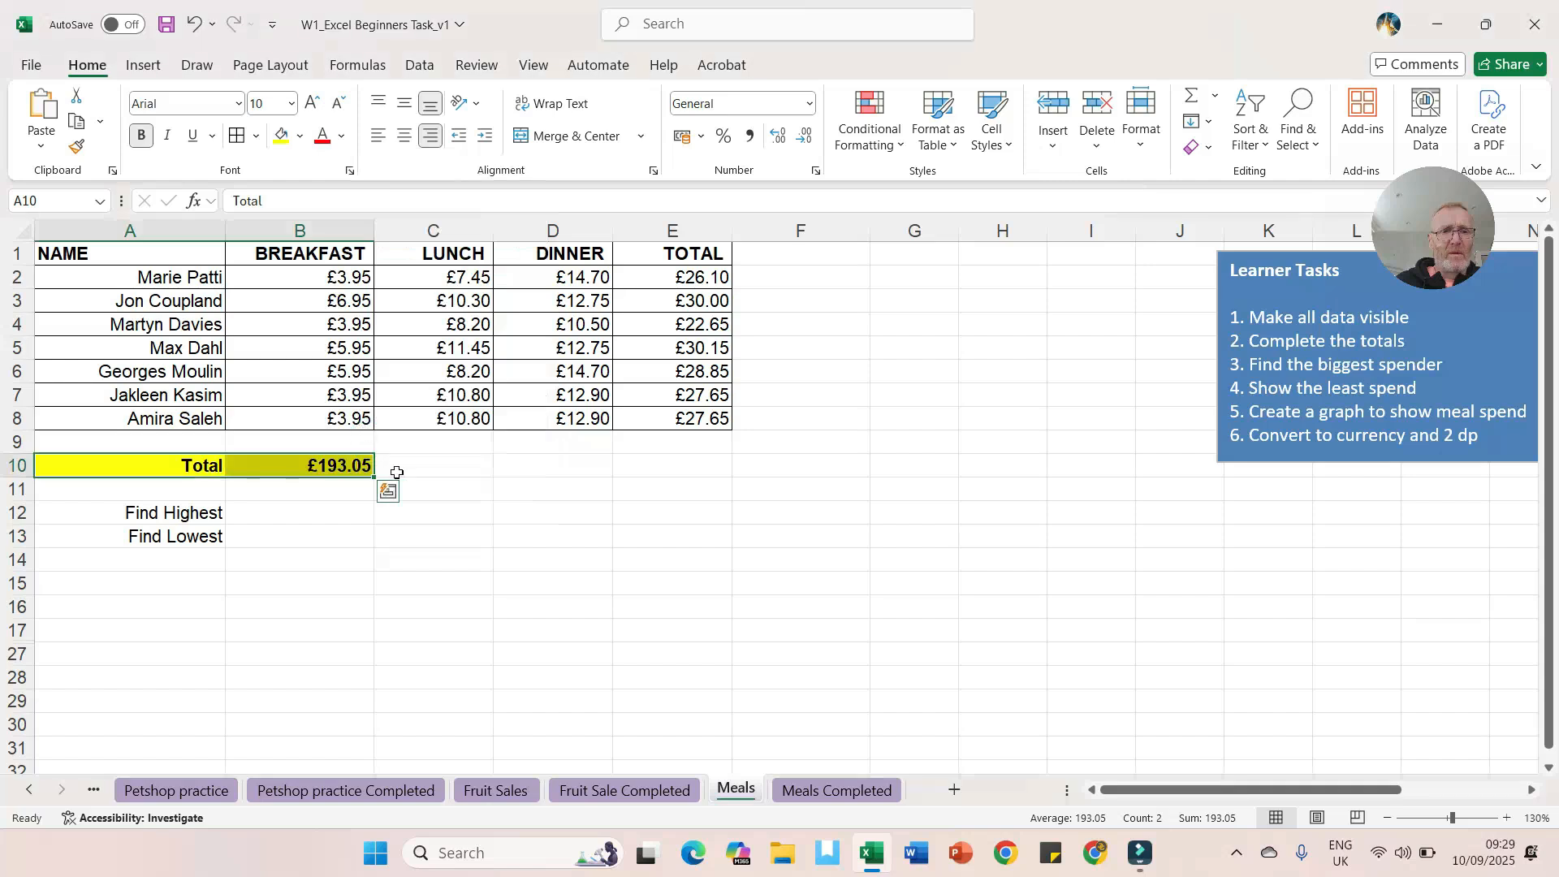
Step: Find the highest spend in B12 with a MAX formula over E2:E8
click(508, 512)
click(305, 516)
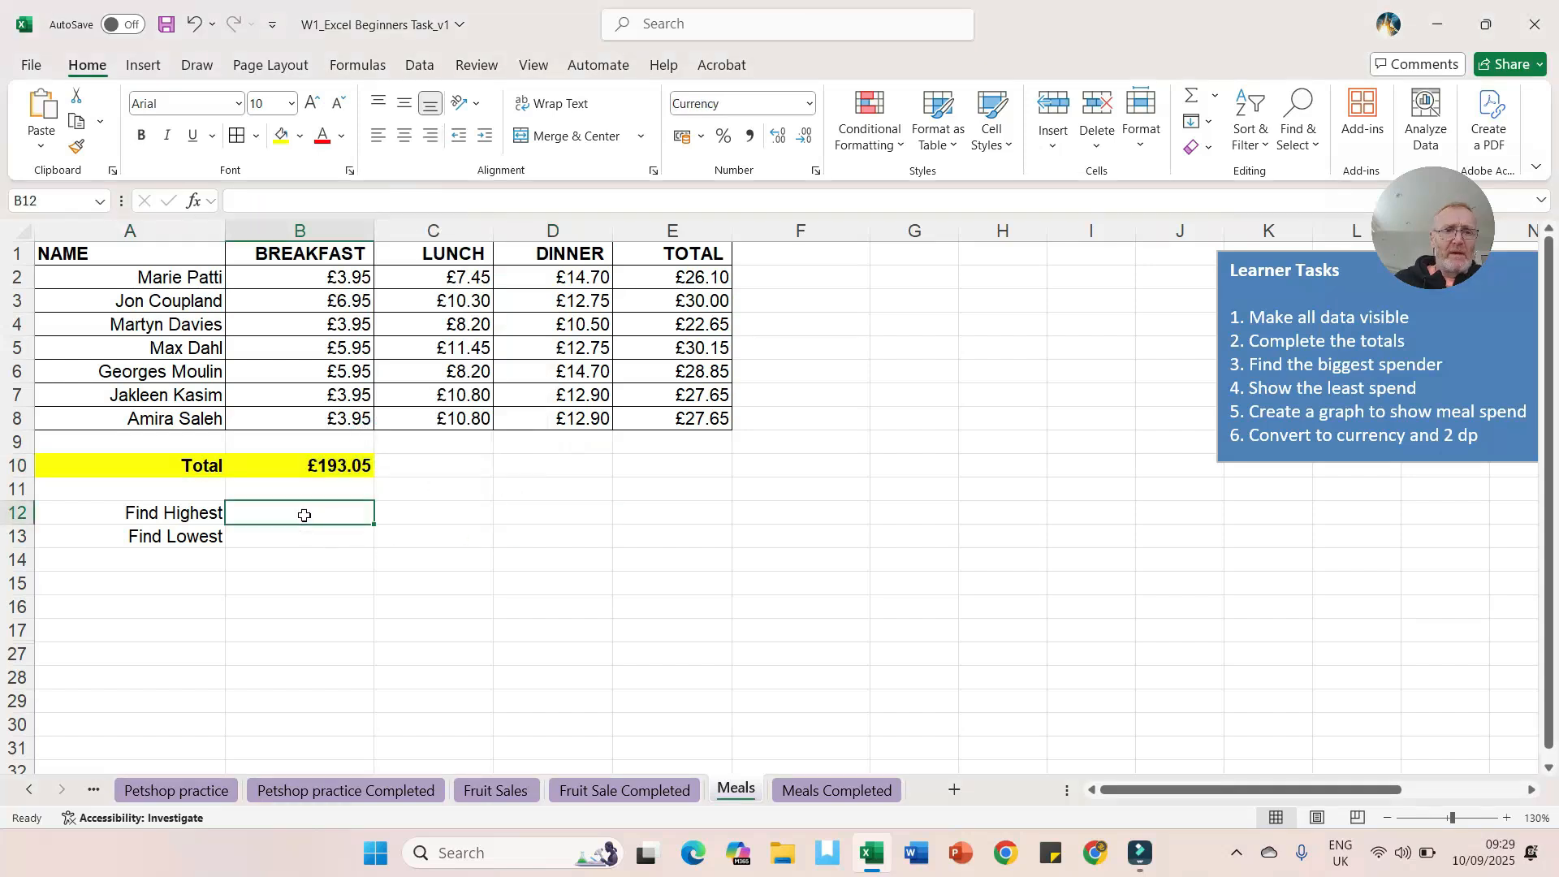
text(=)
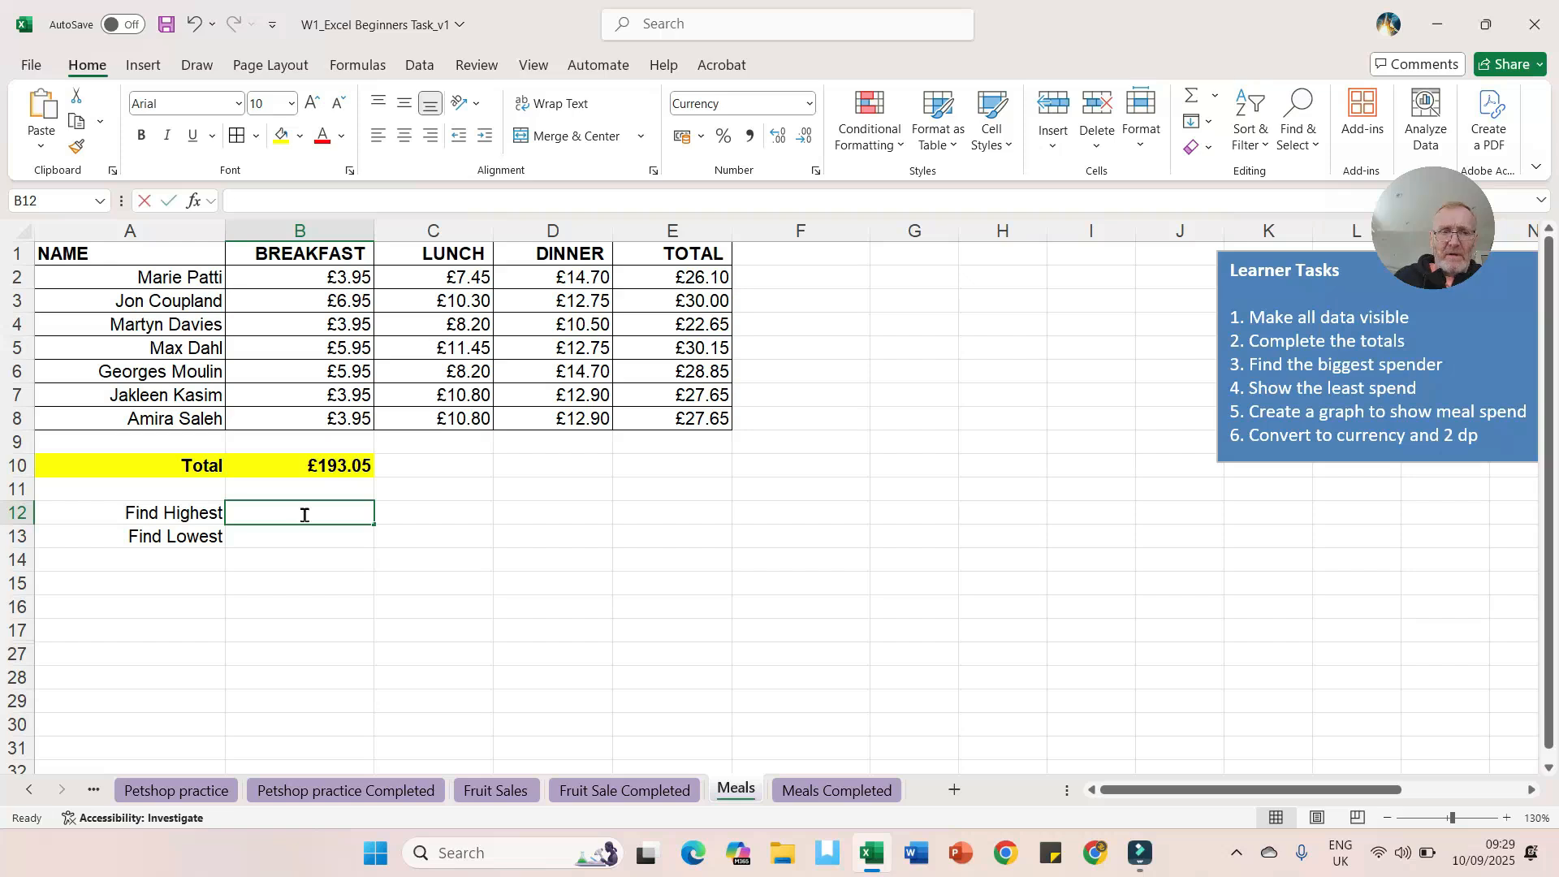
text(m)
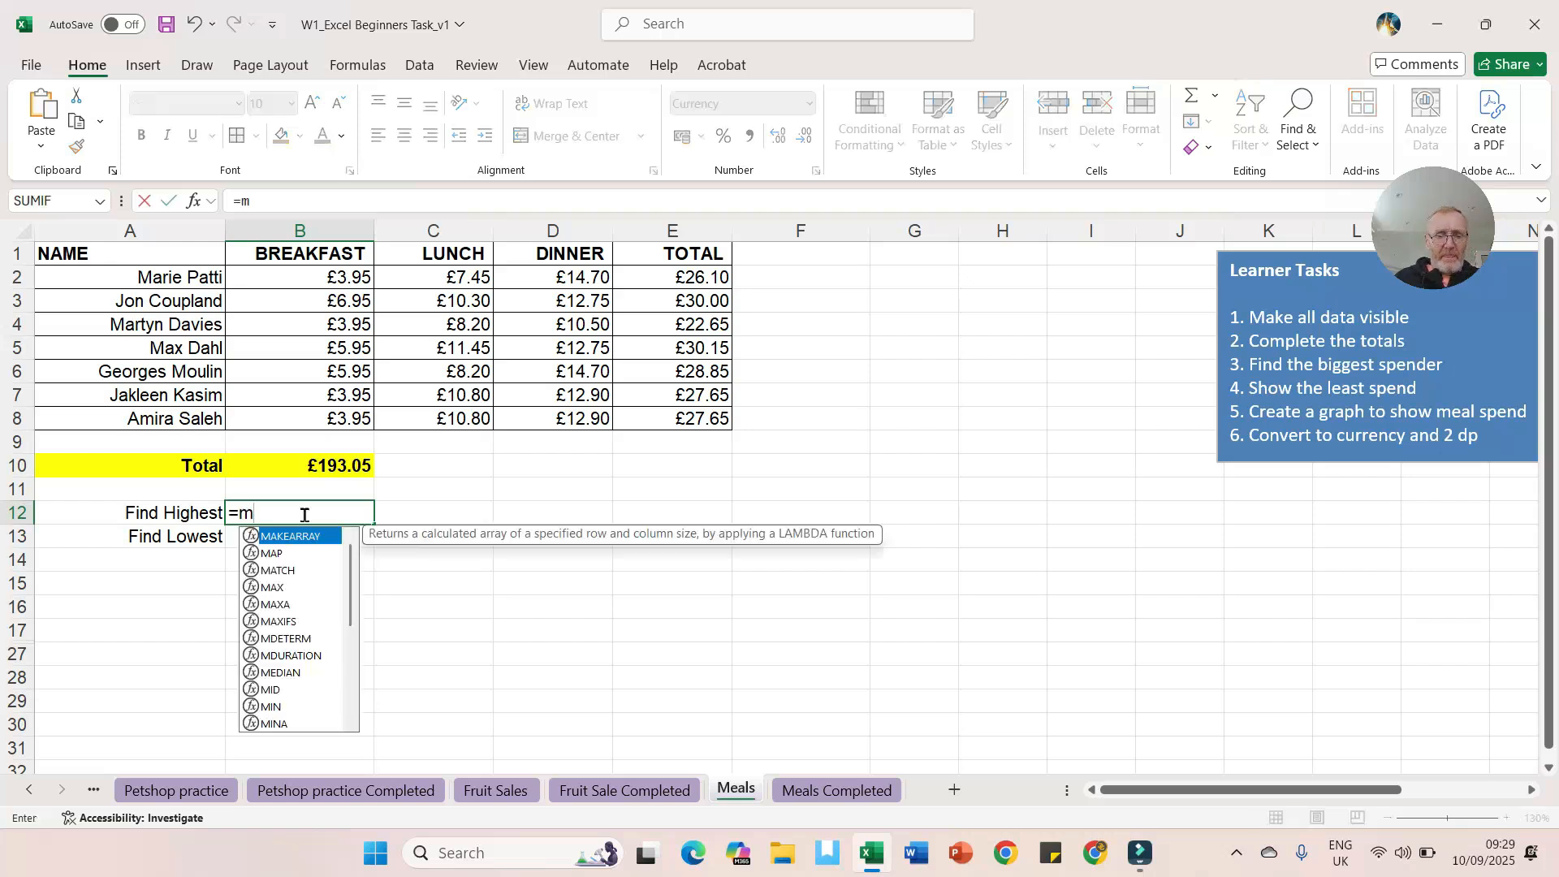
text(ax)
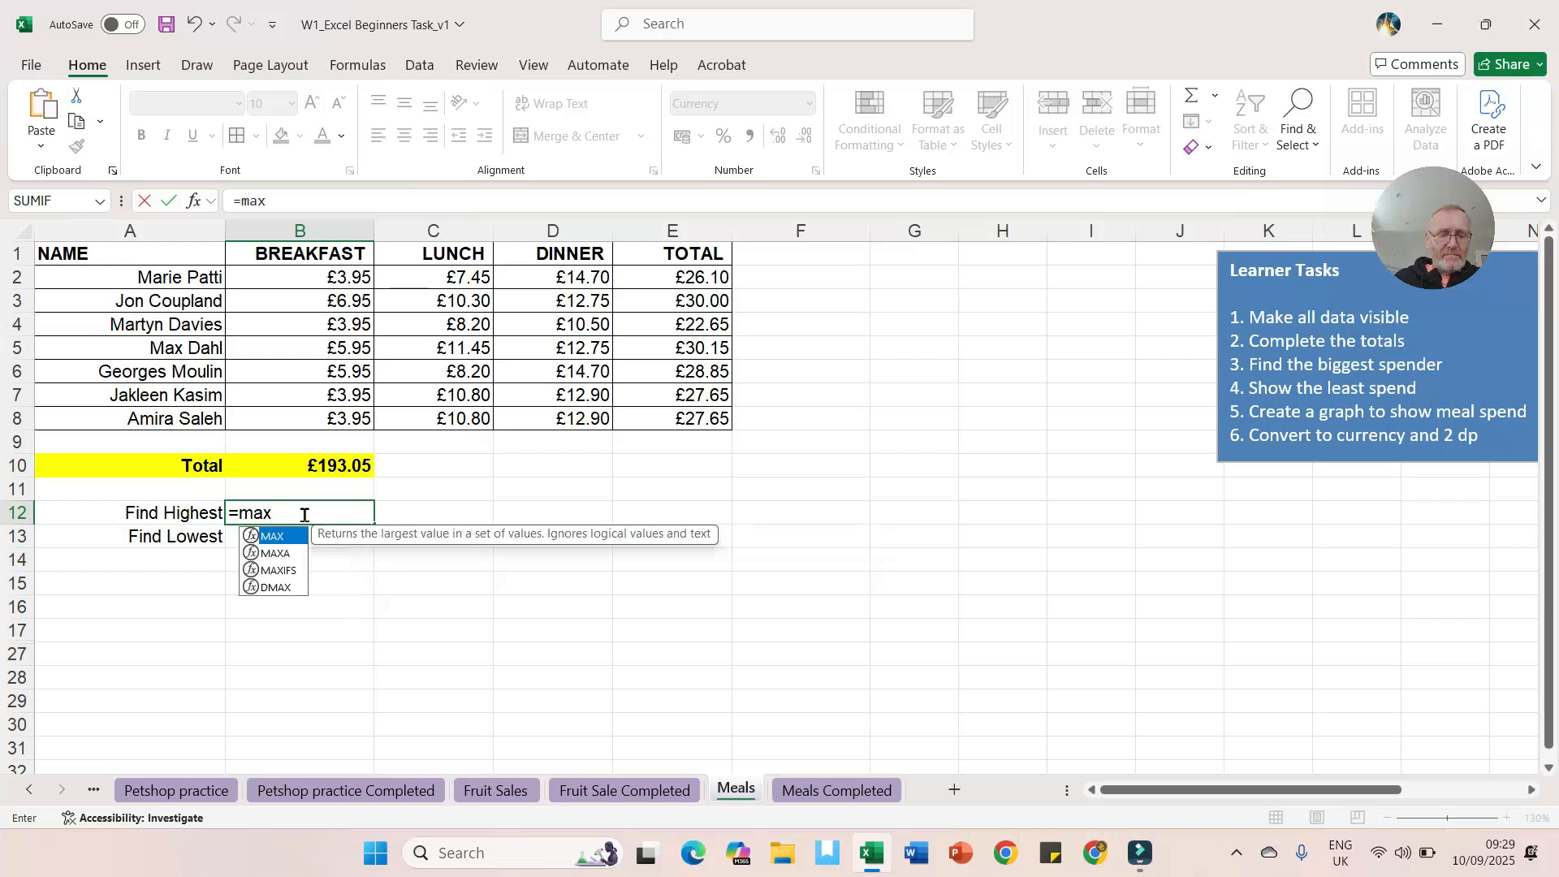
text(()
drag(664, 278, 672, 412)
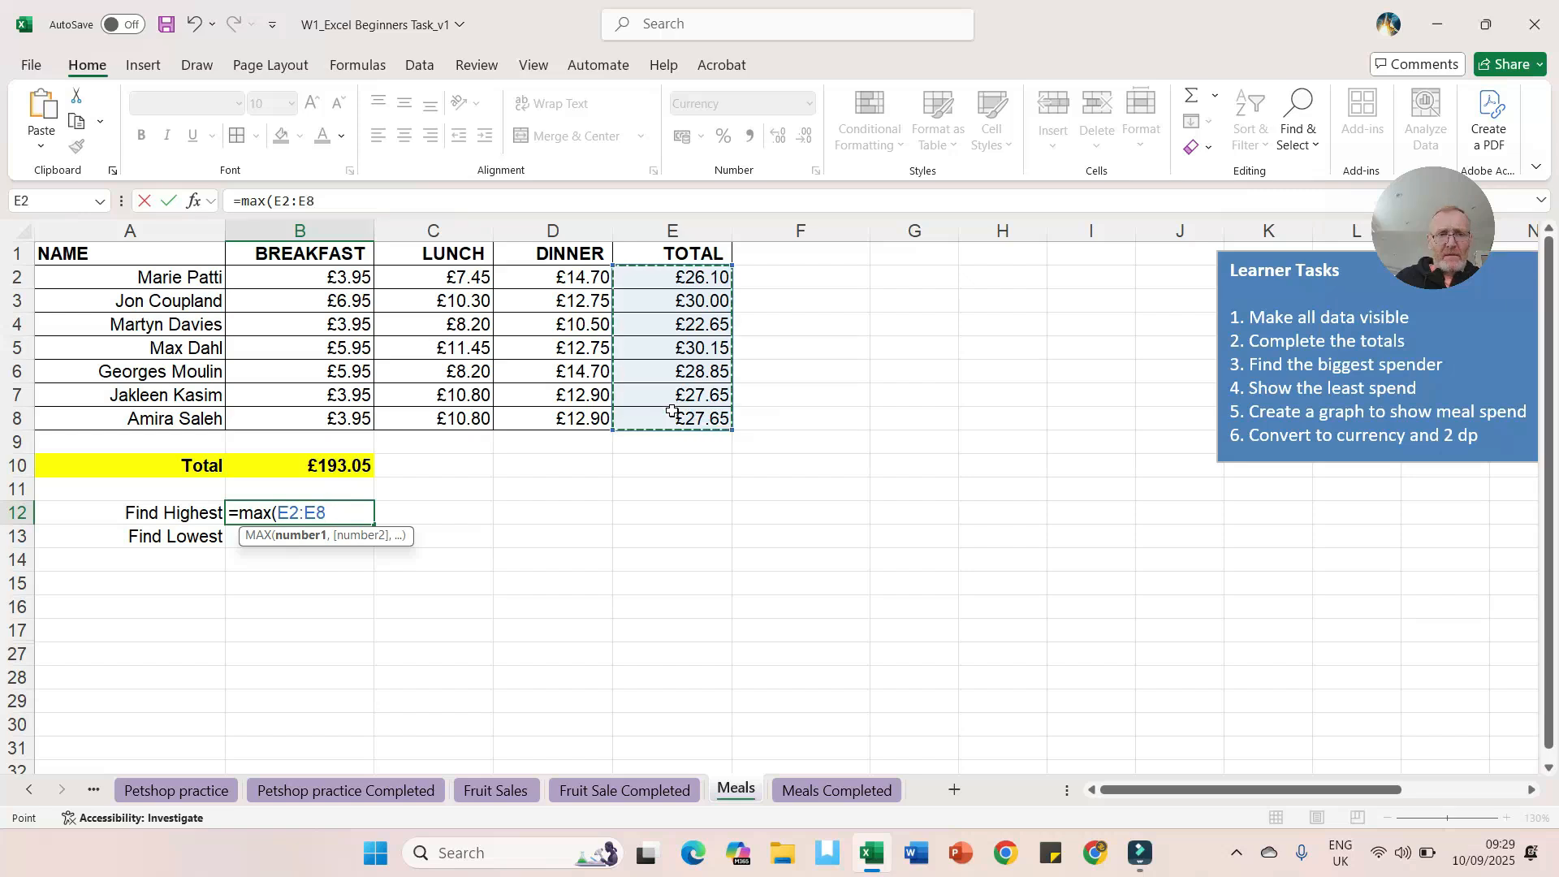
text())
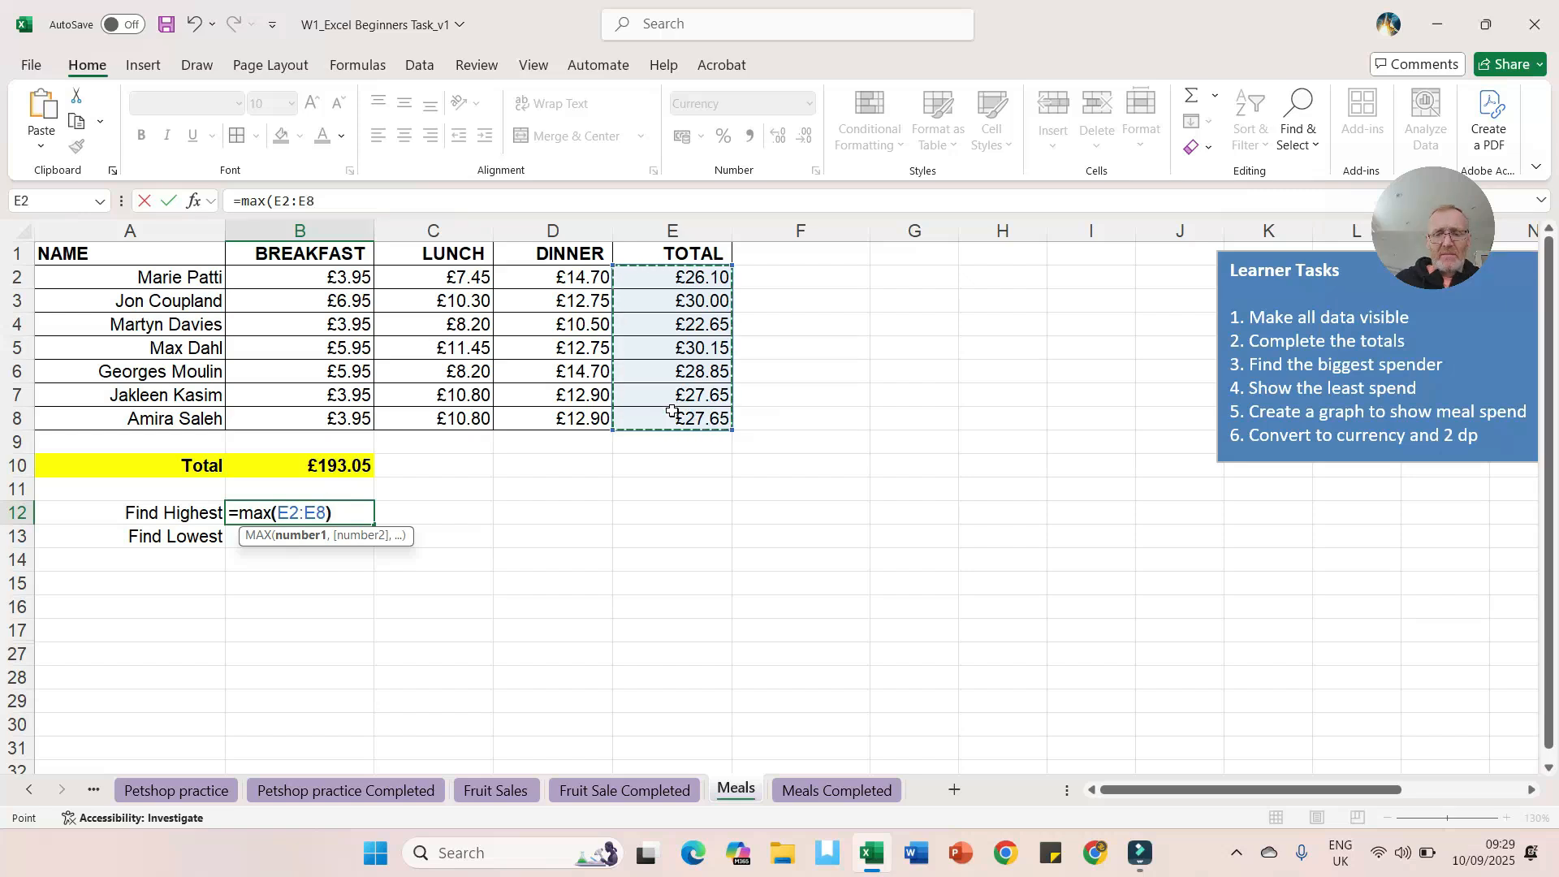
key(Return)
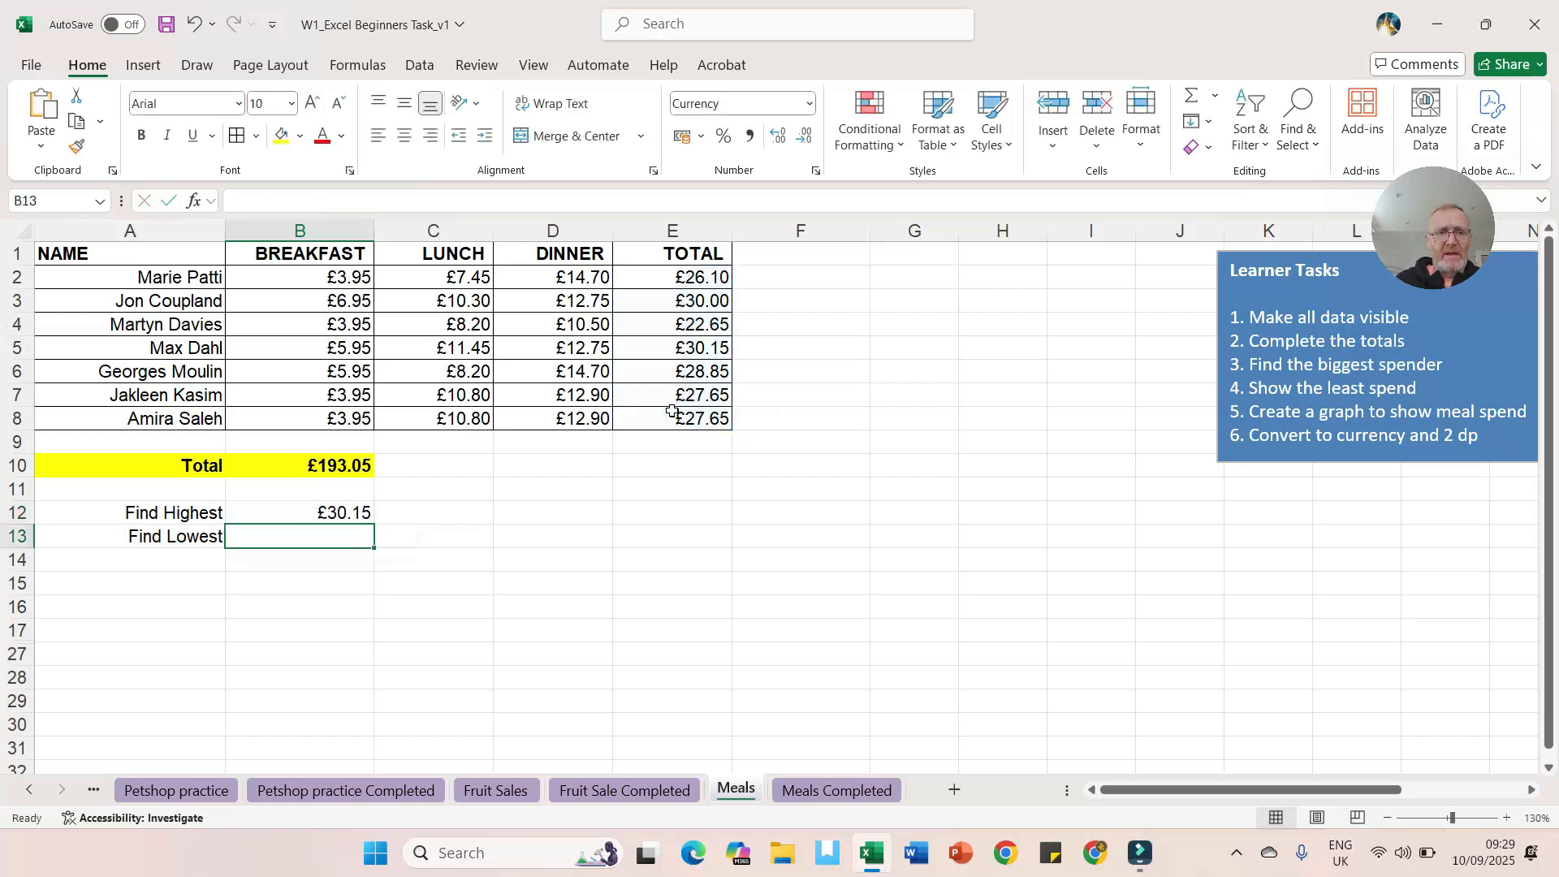
Step: Find the lowest spend in B13 with a MIN formula over E2:E8
click(322, 514)
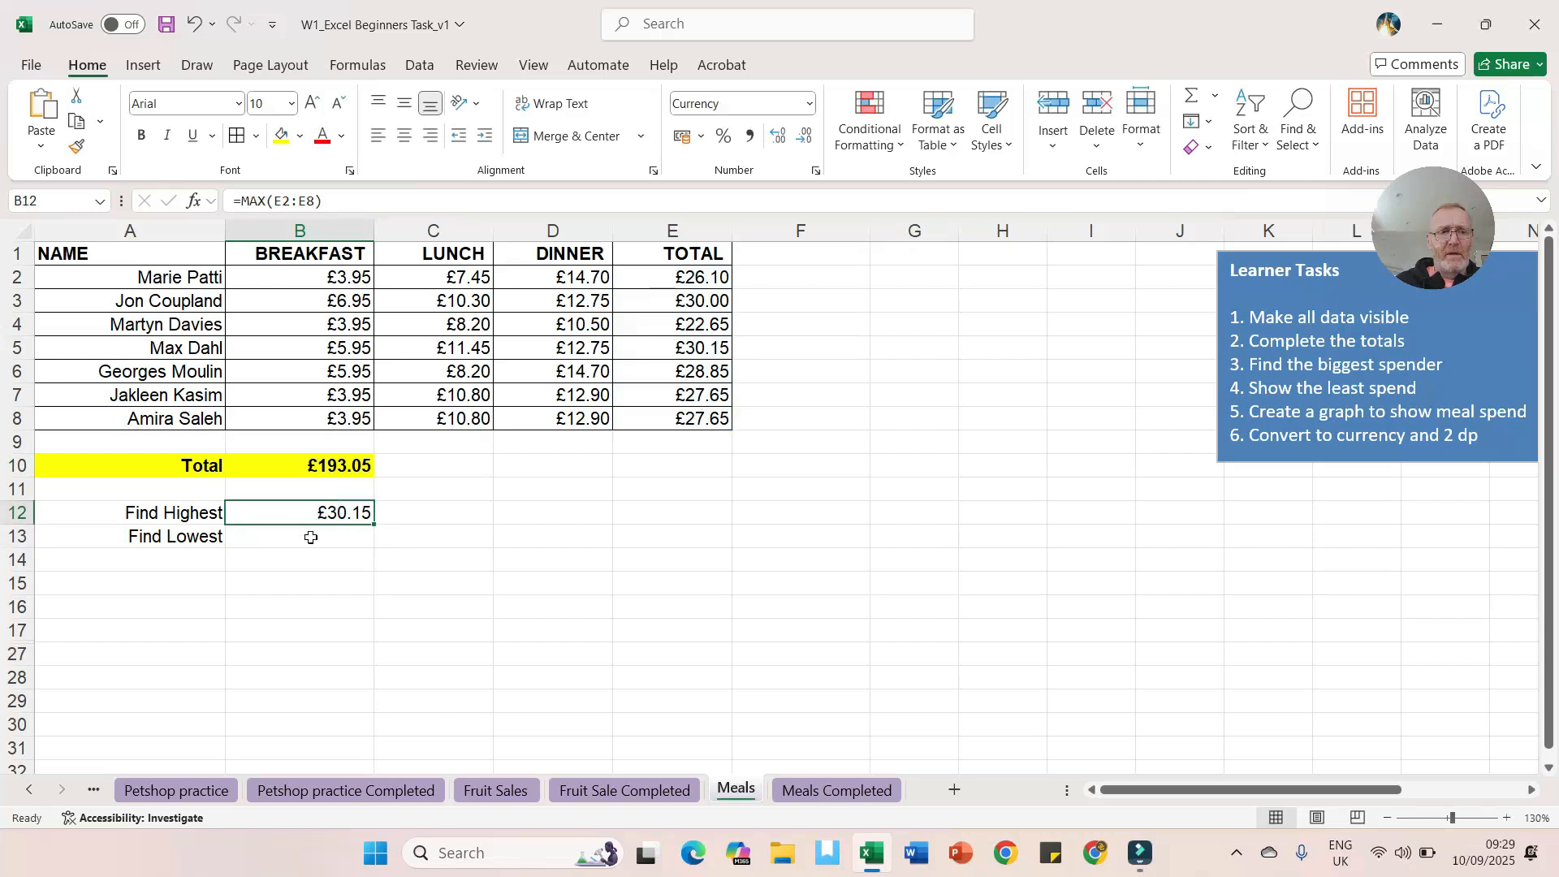
click(311, 538)
text(=)
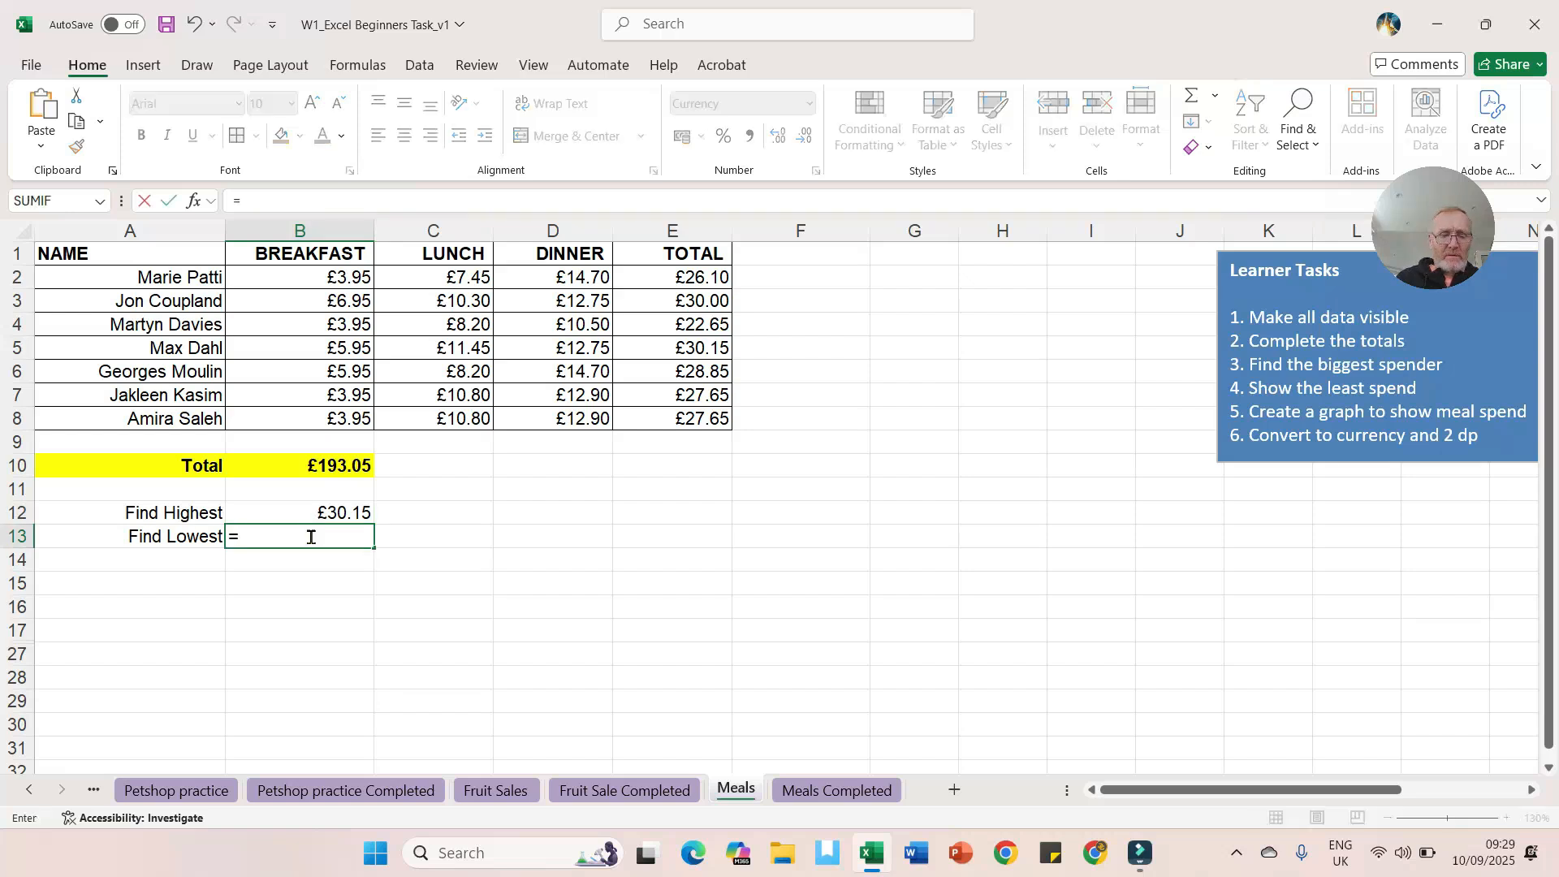
text(min()
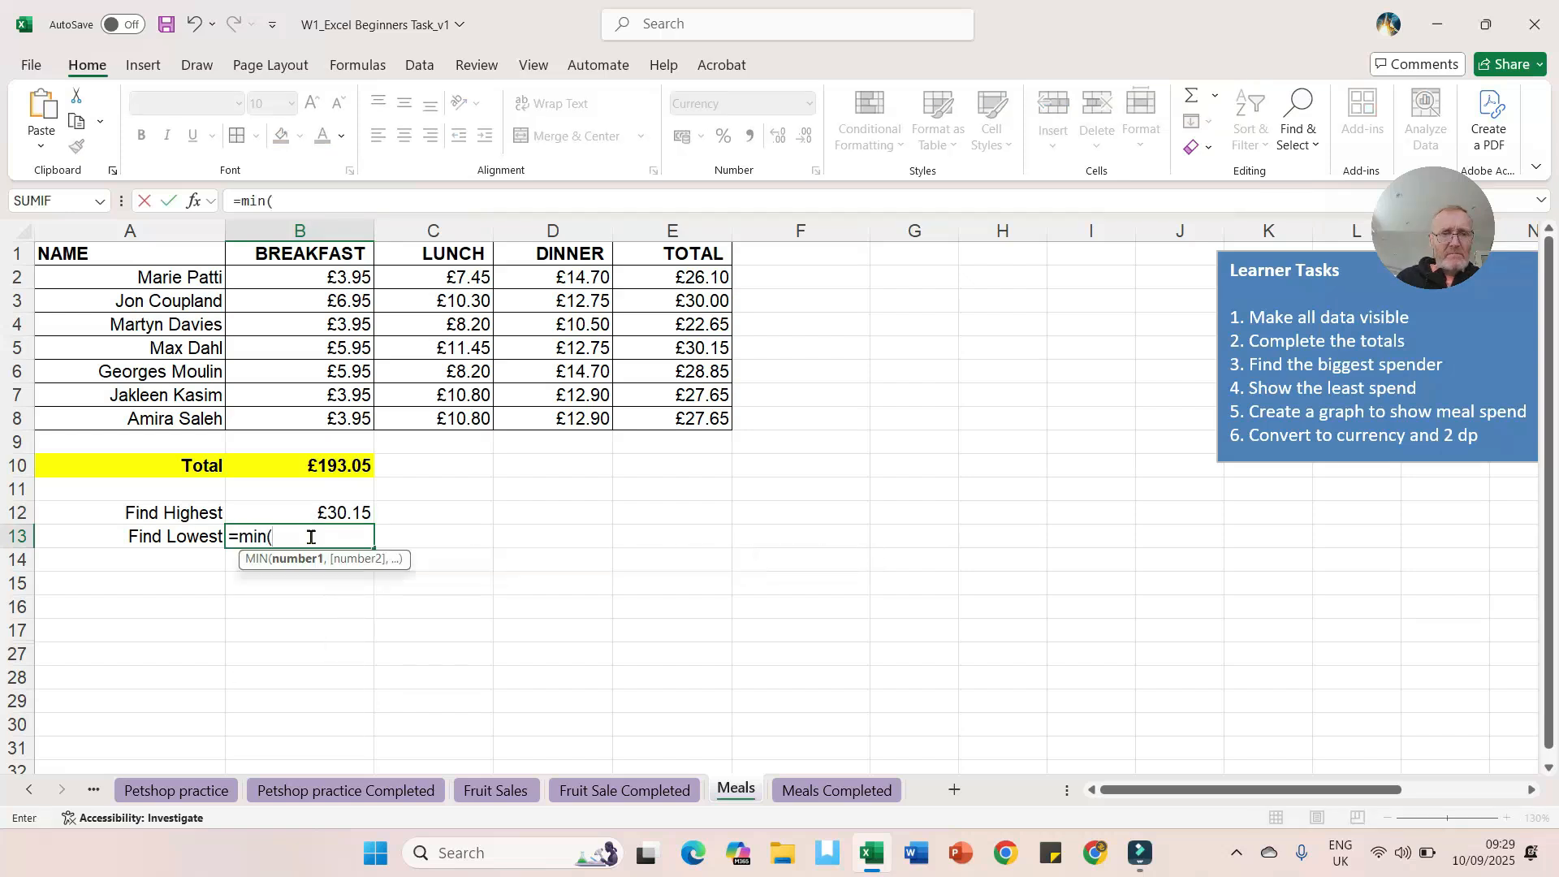
drag(703, 270, 694, 416)
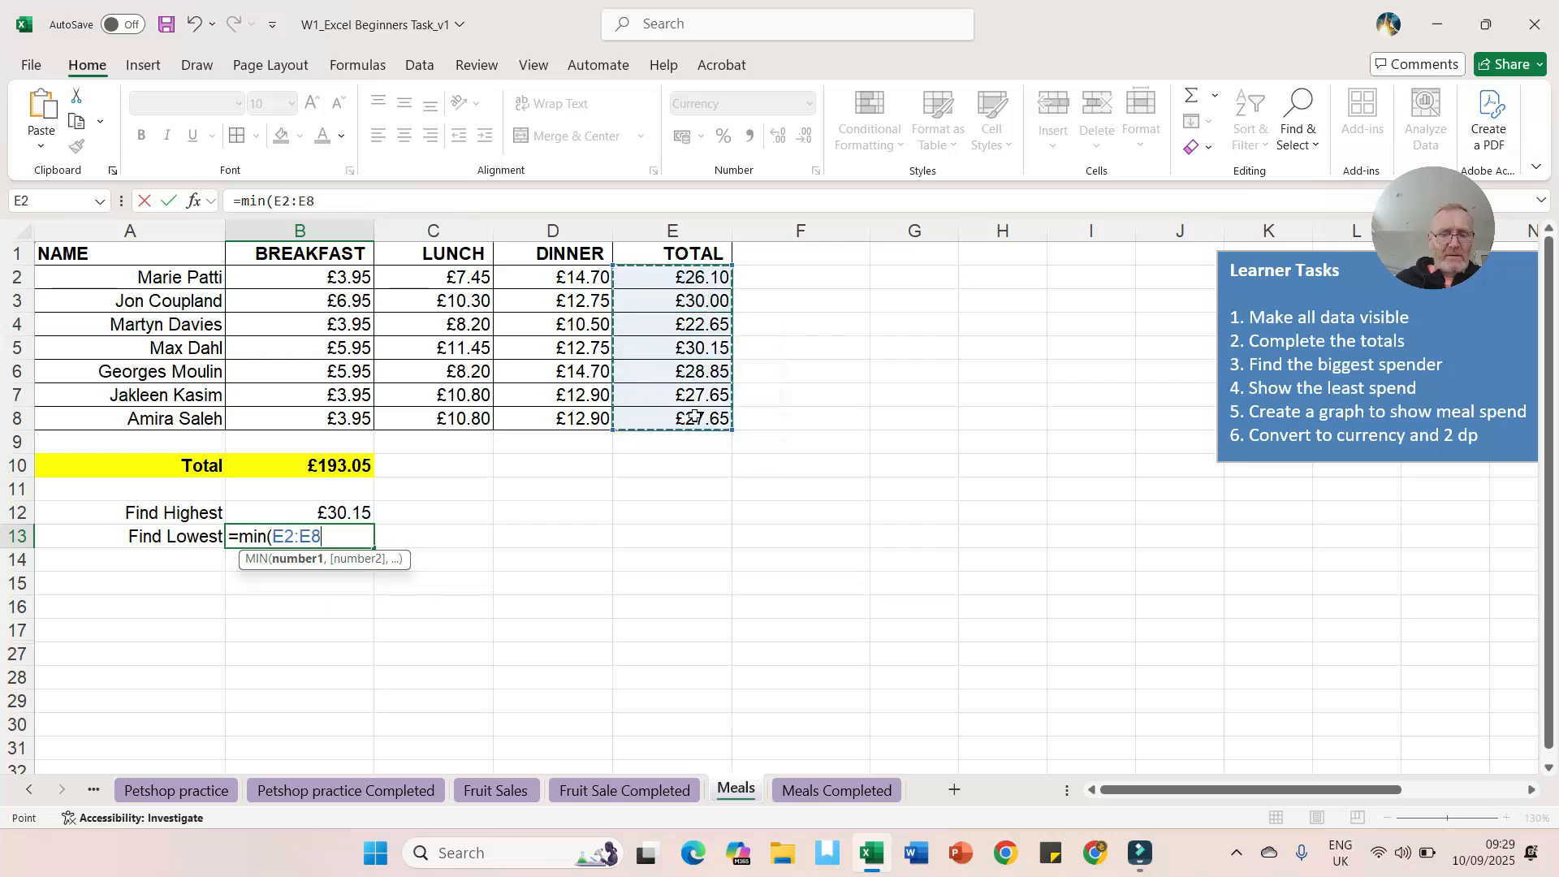
text())
key(Return)
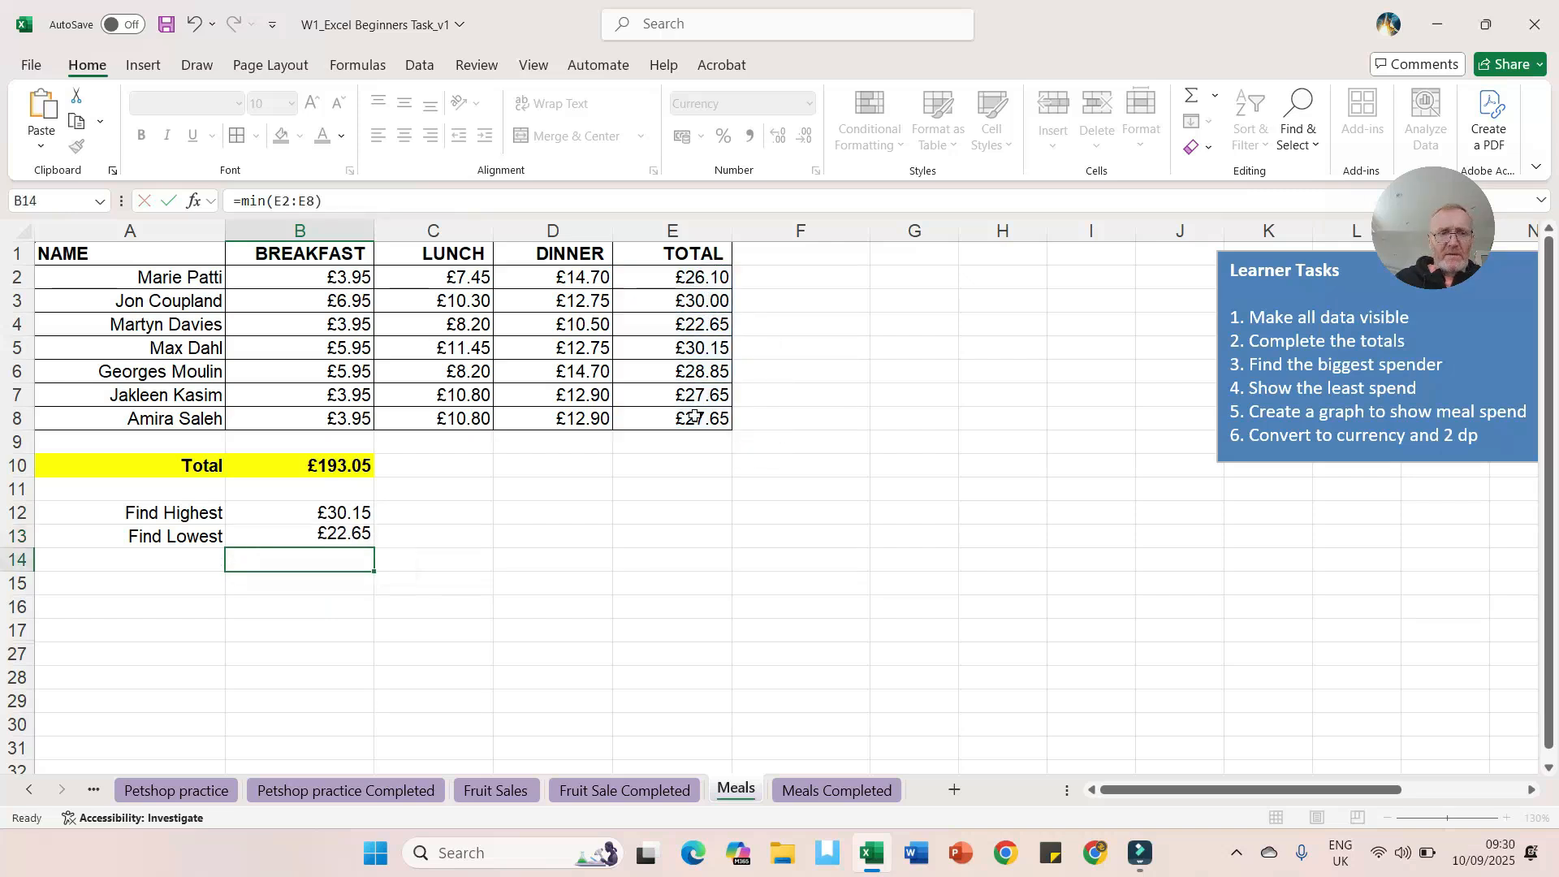
Step: Compare the highest and lowest results with the TOTAL column to identify which people they belong to
click(324, 517)
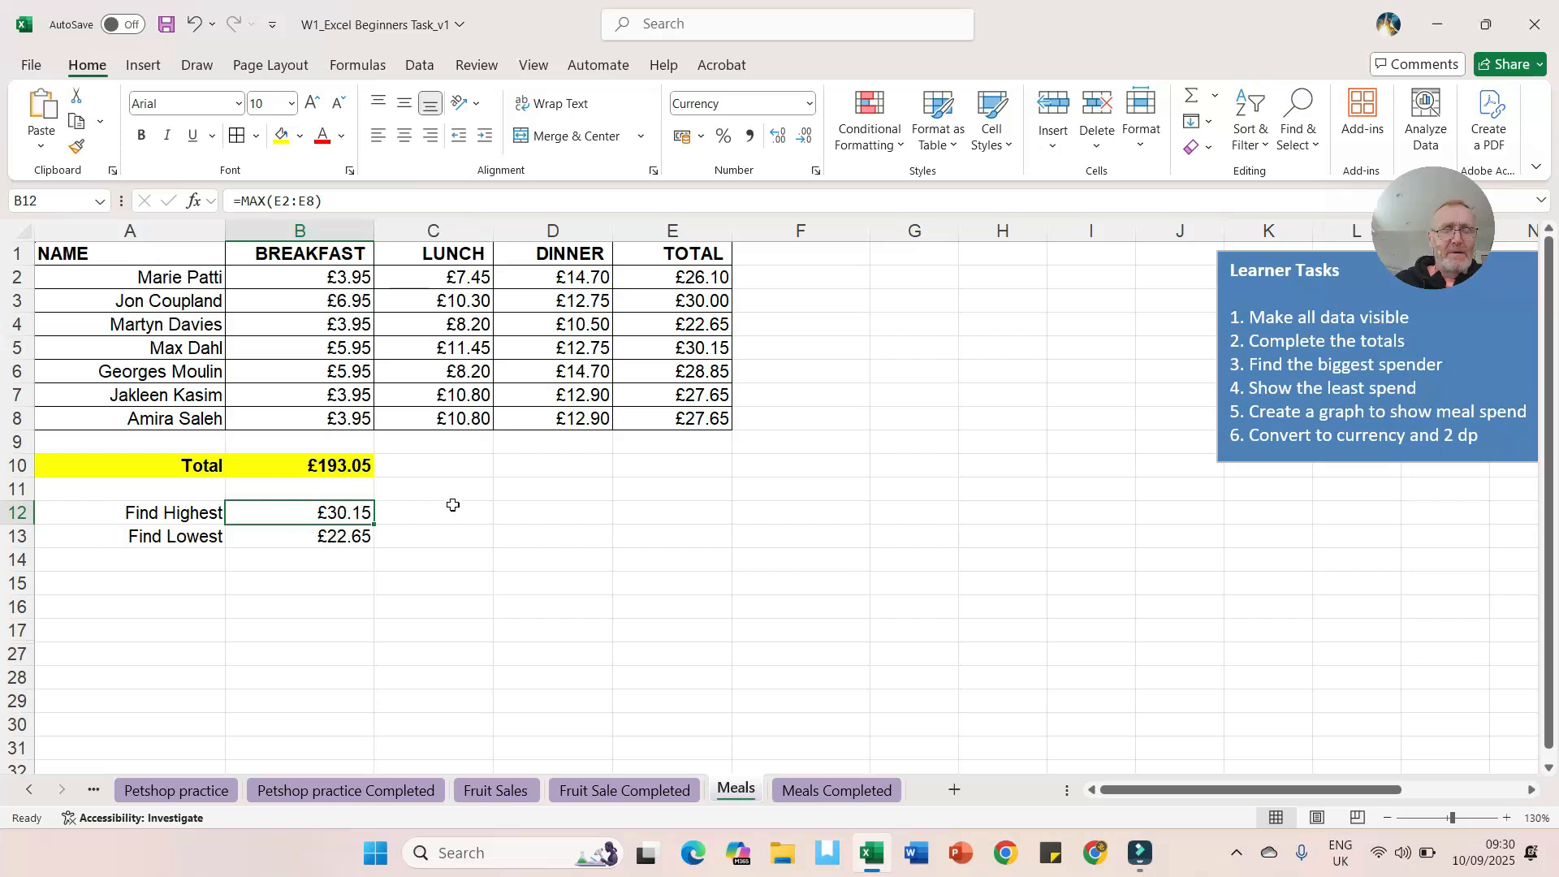
click(707, 347)
click(177, 353)
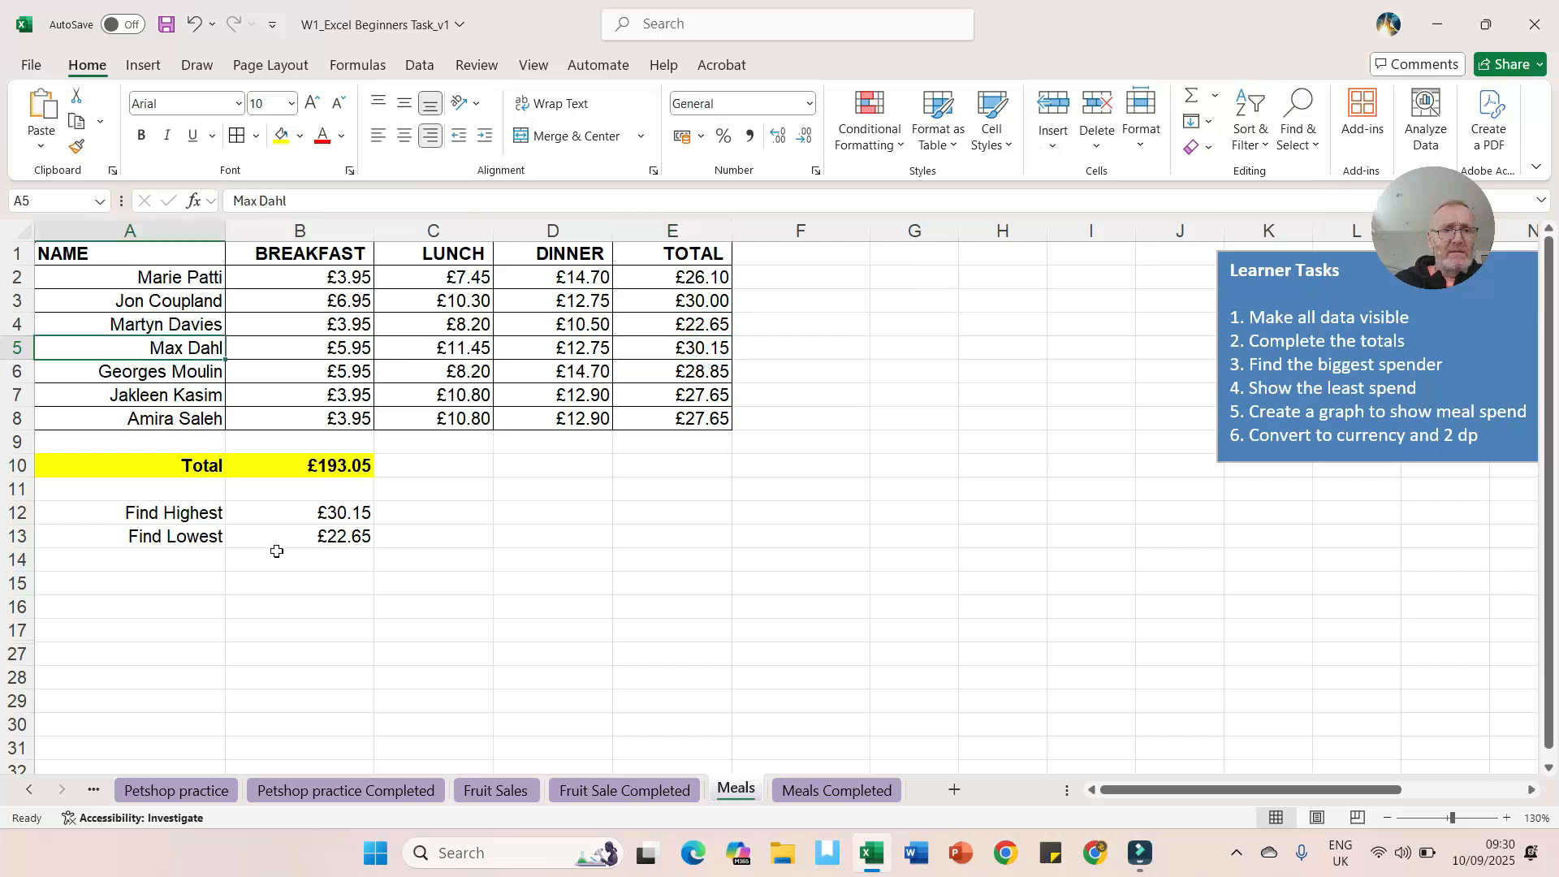
click(302, 538)
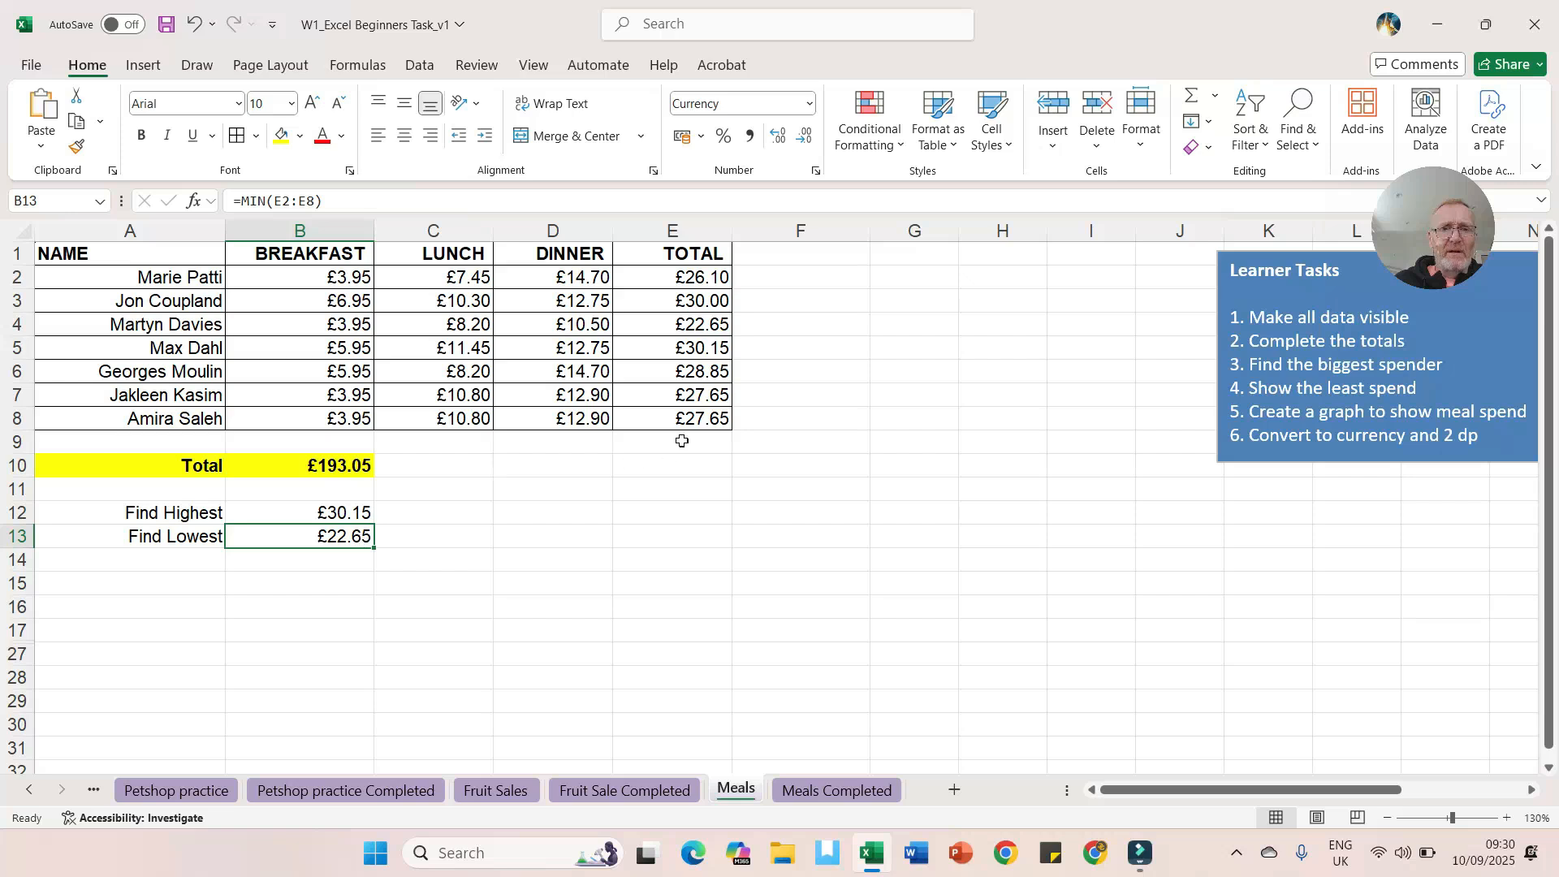
click(706, 325)
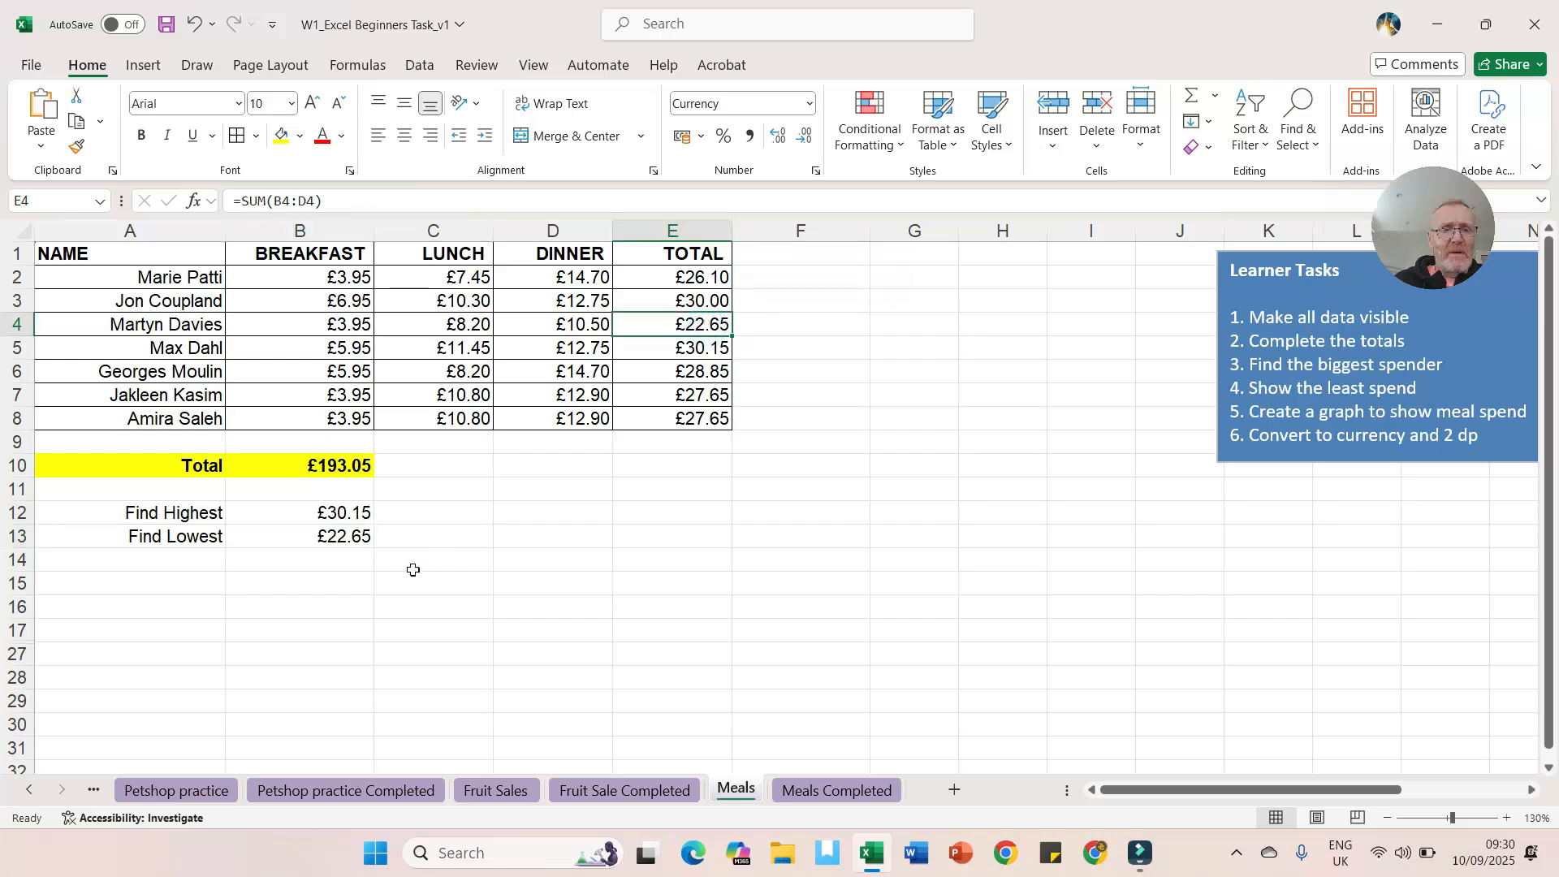
Step: Examine the name lookup formula on the Meals Completed sheet, then return to the Meals sheet
click(830, 792)
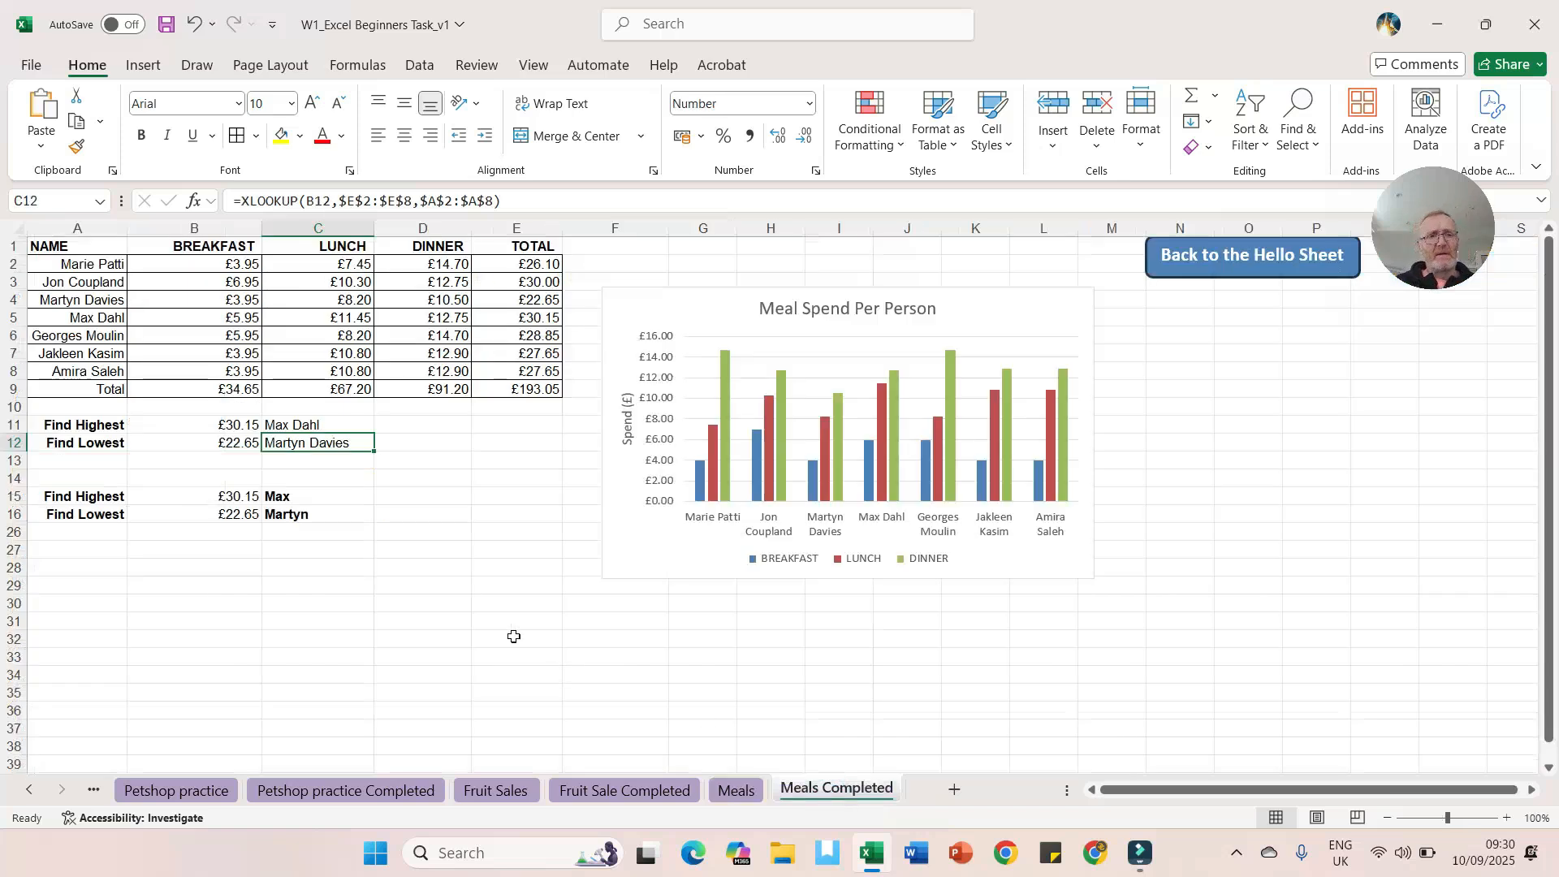
click(327, 423)
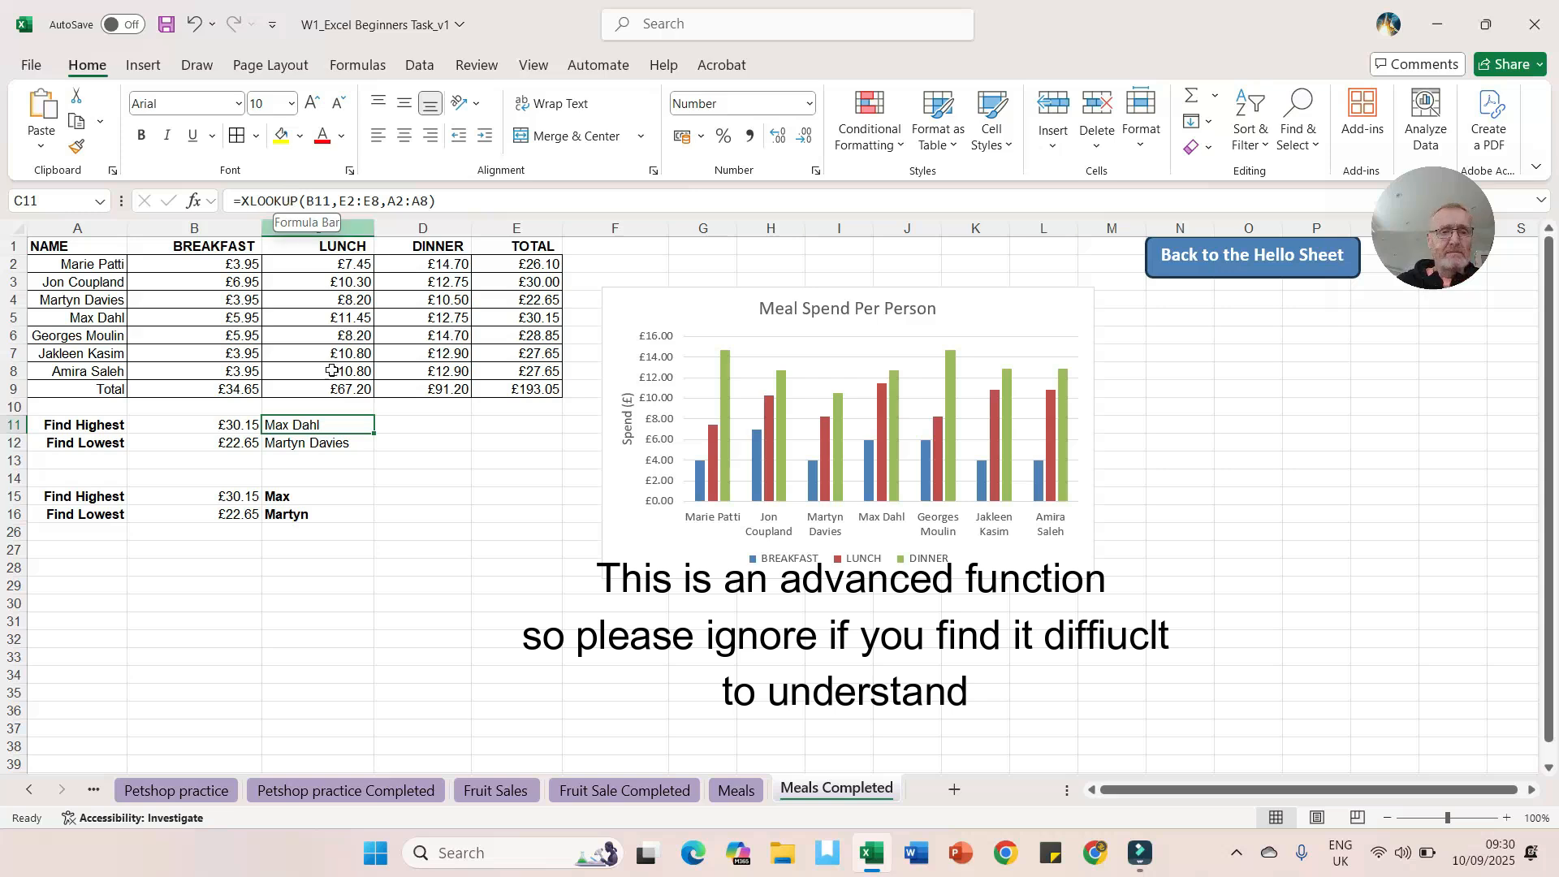
click(736, 792)
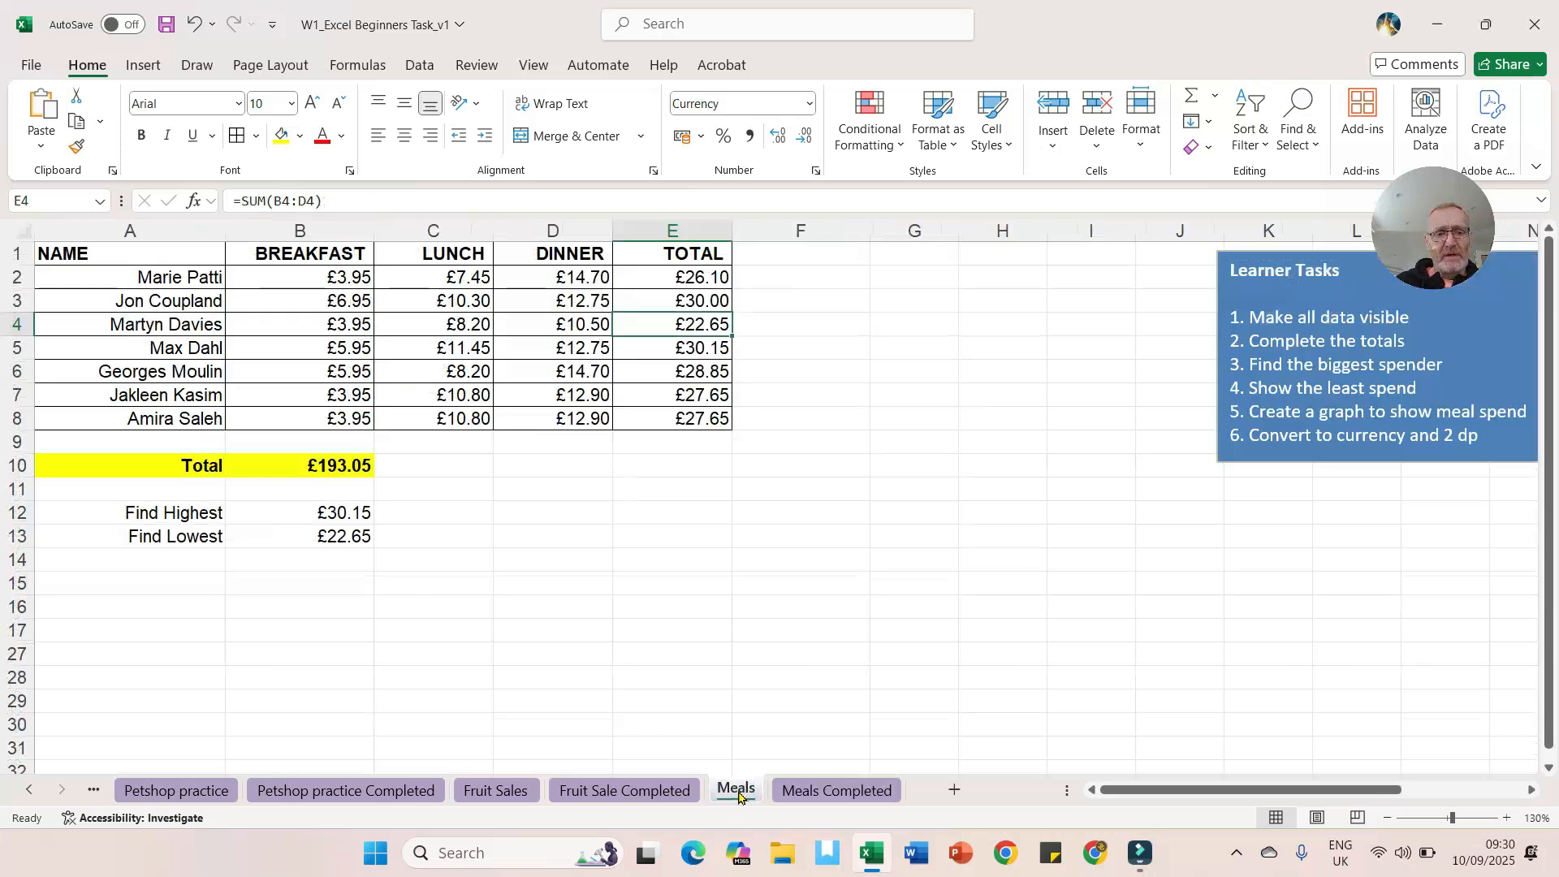
Step: Type Max in C12 and Martyn in C13 as the highest and lowest spenders
click(423, 517)
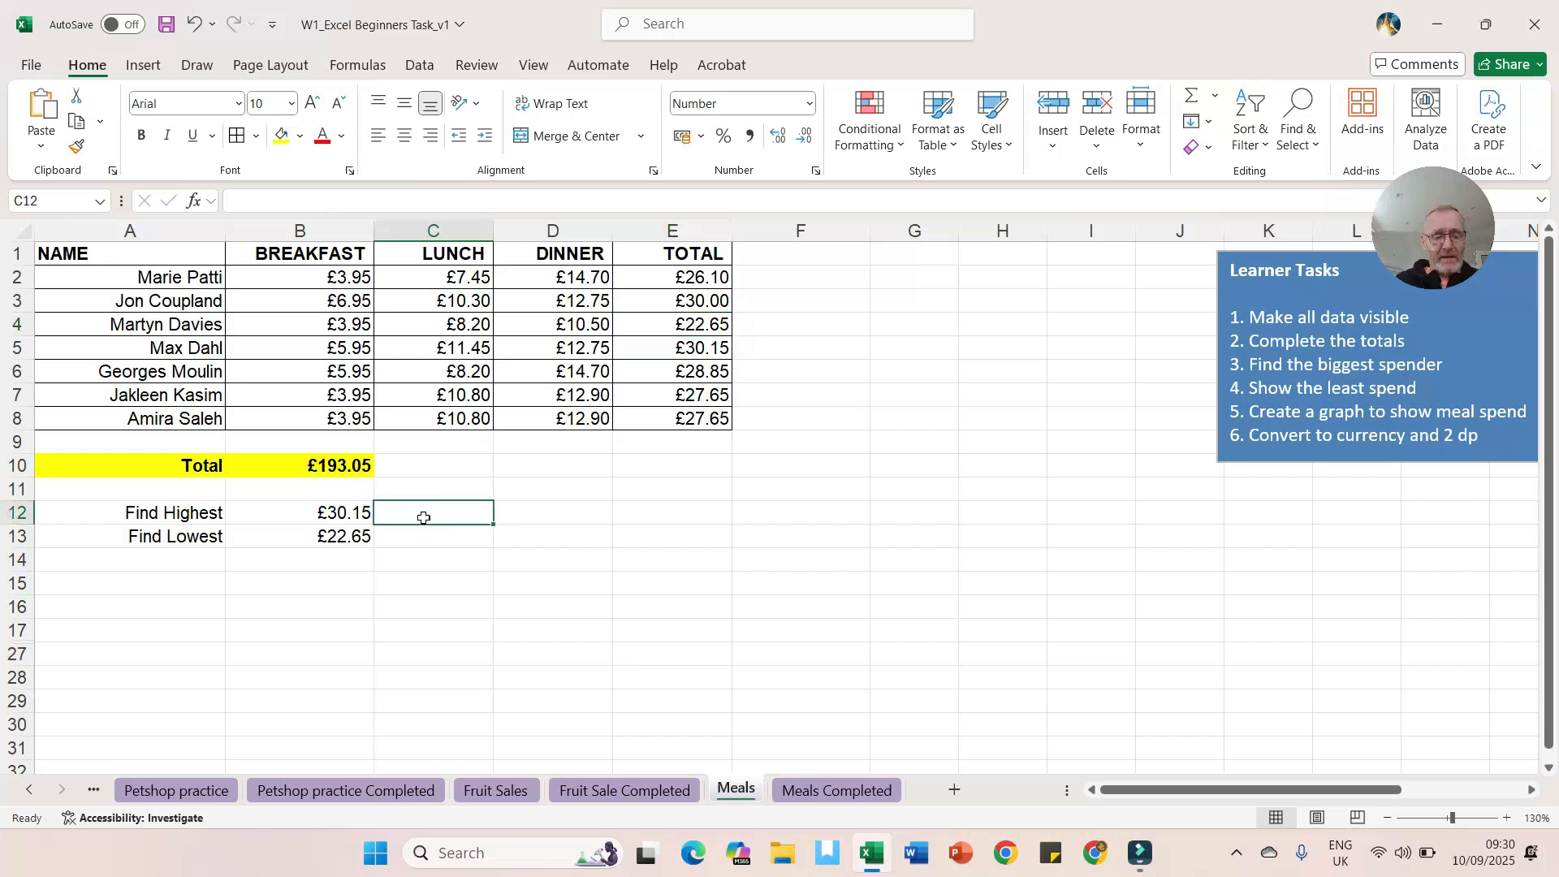
text(Ma)
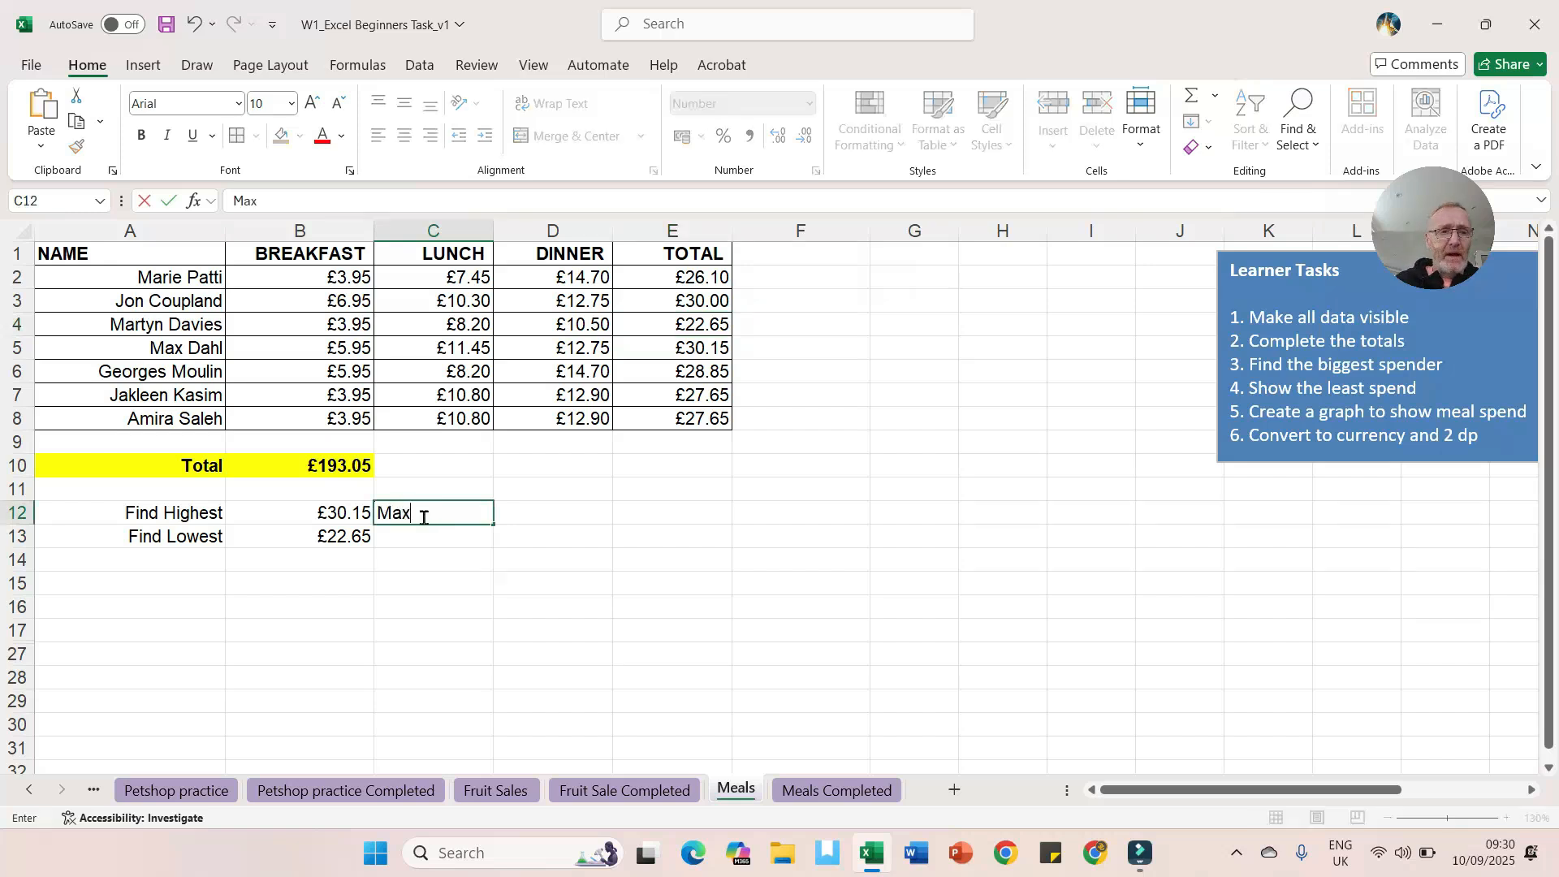
text(x)
click(421, 538)
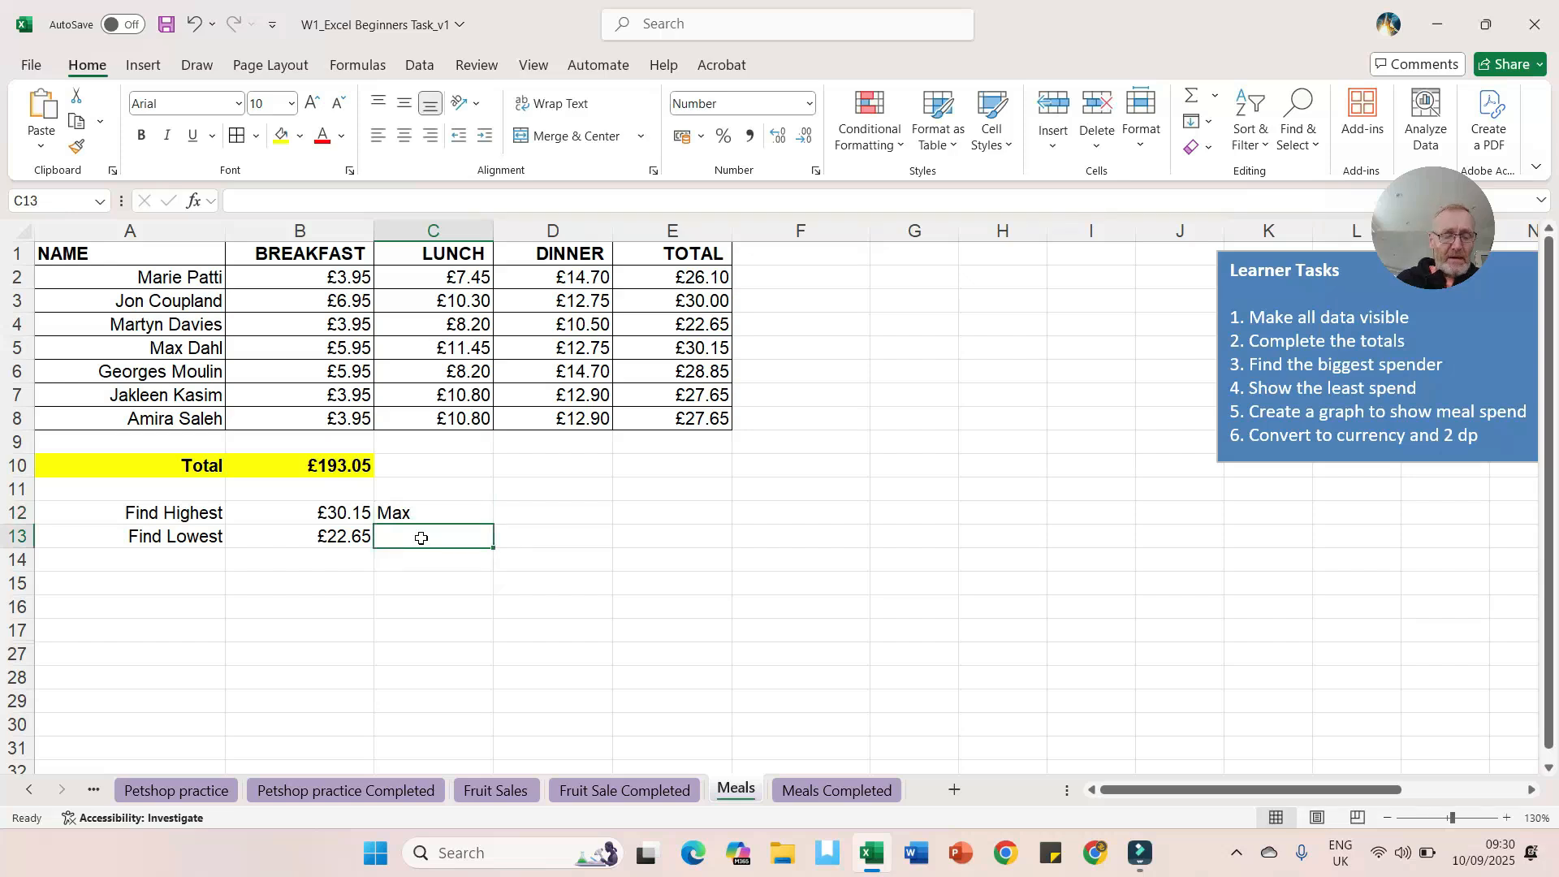
text(Martyn)
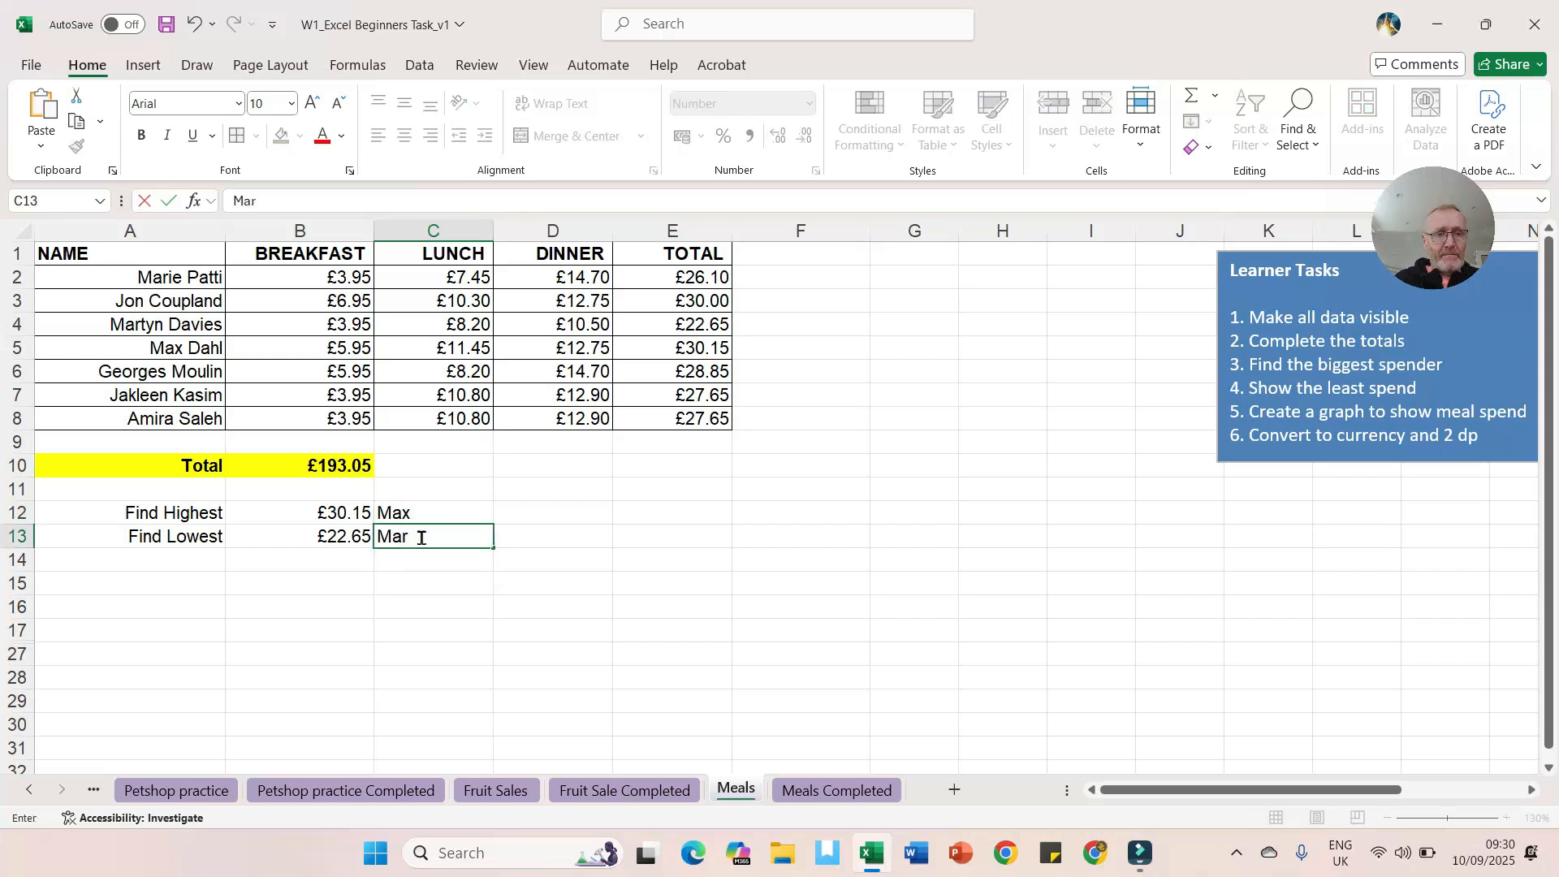
click(421, 601)
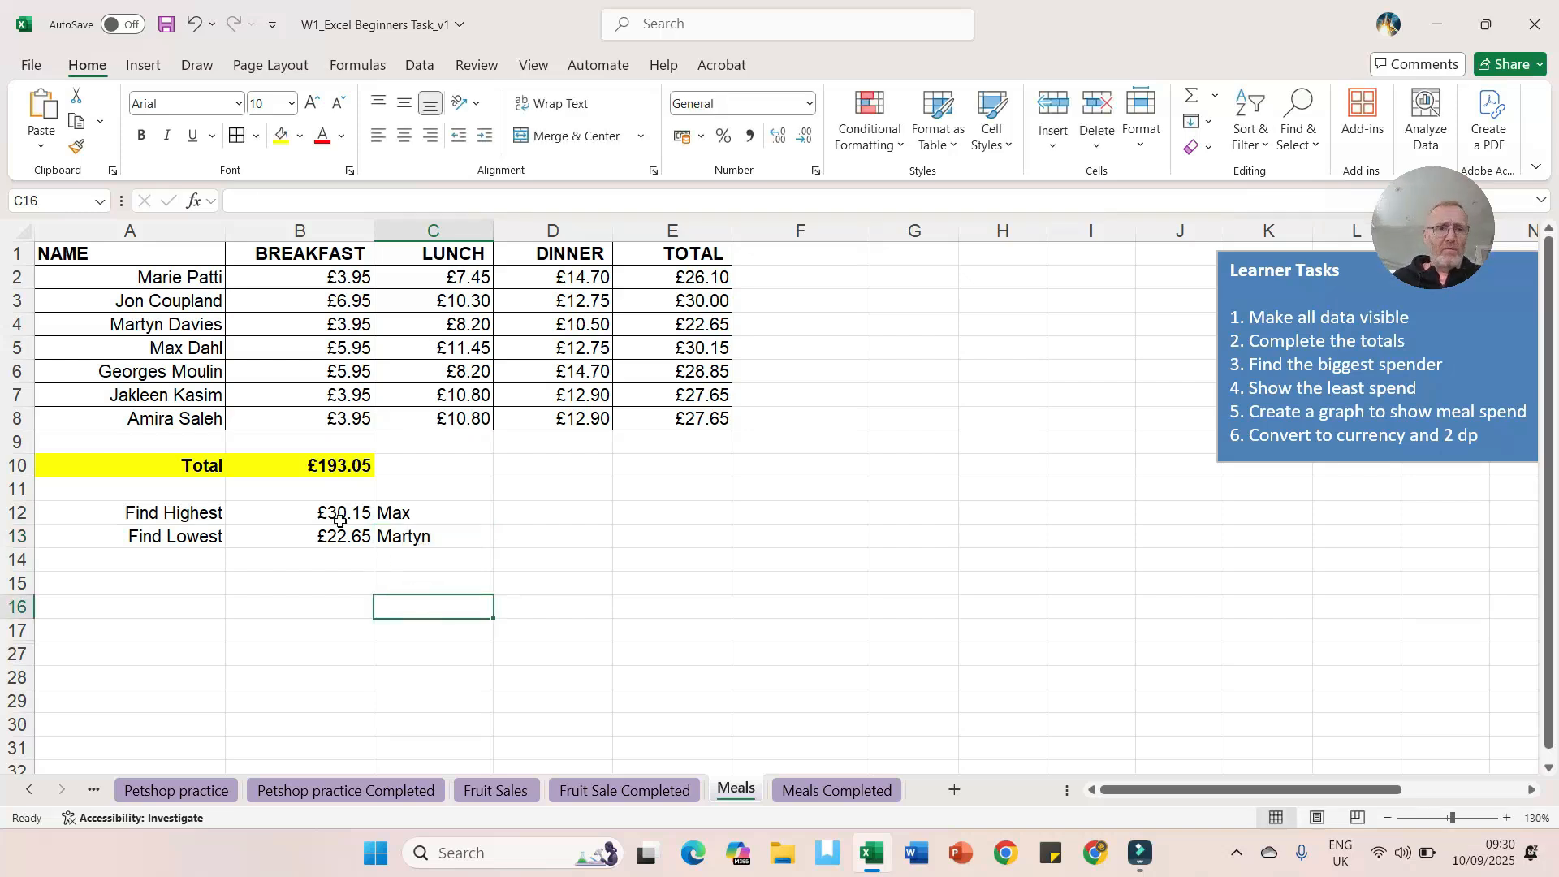
click(455, 280)
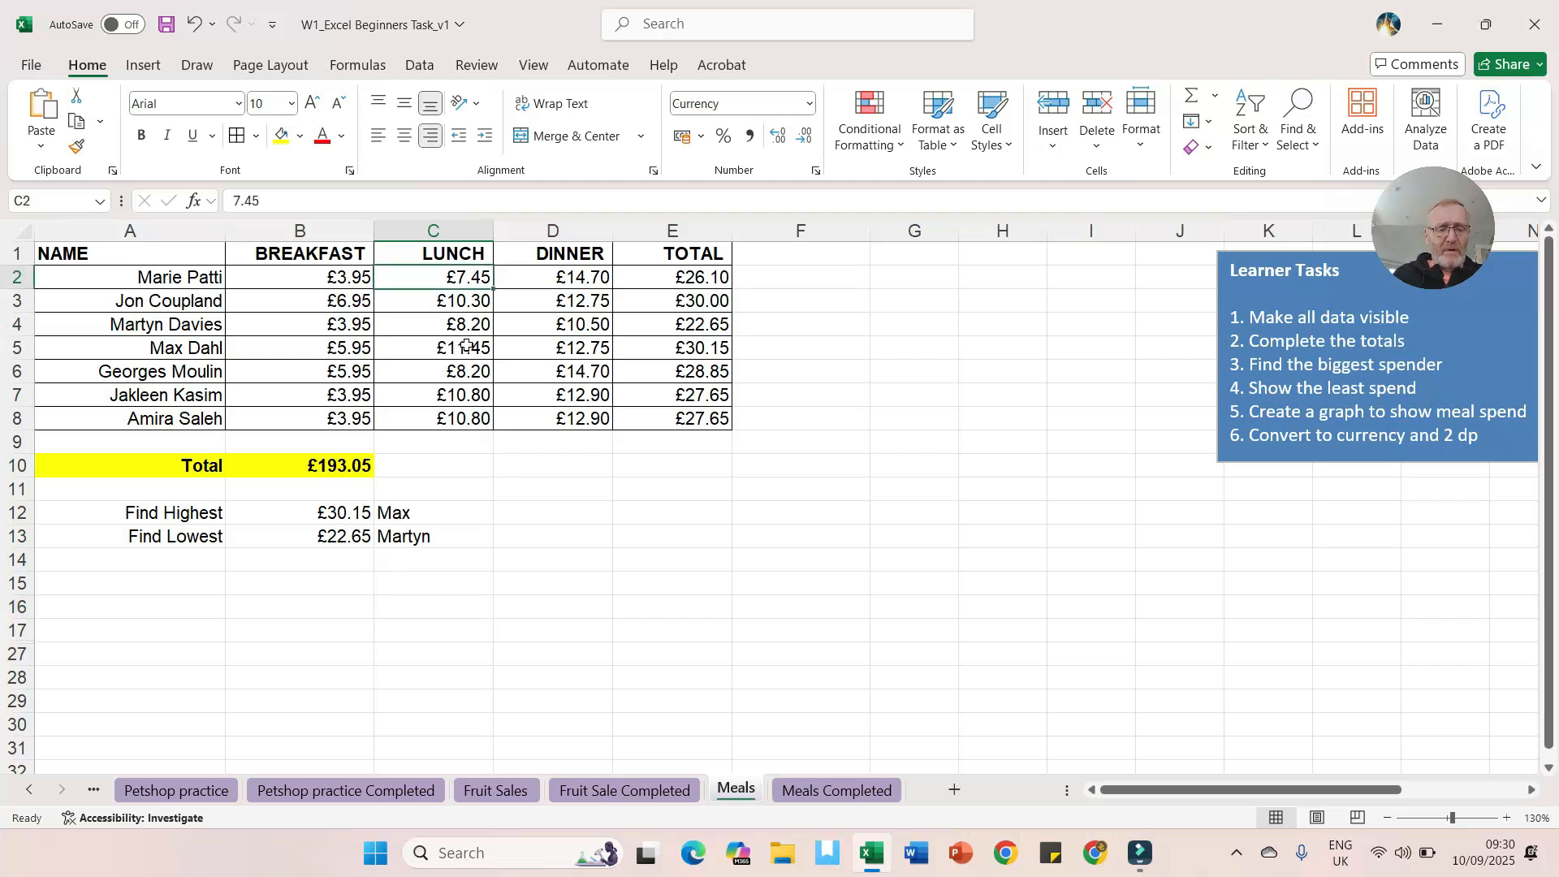
text(20)
key(Tab)
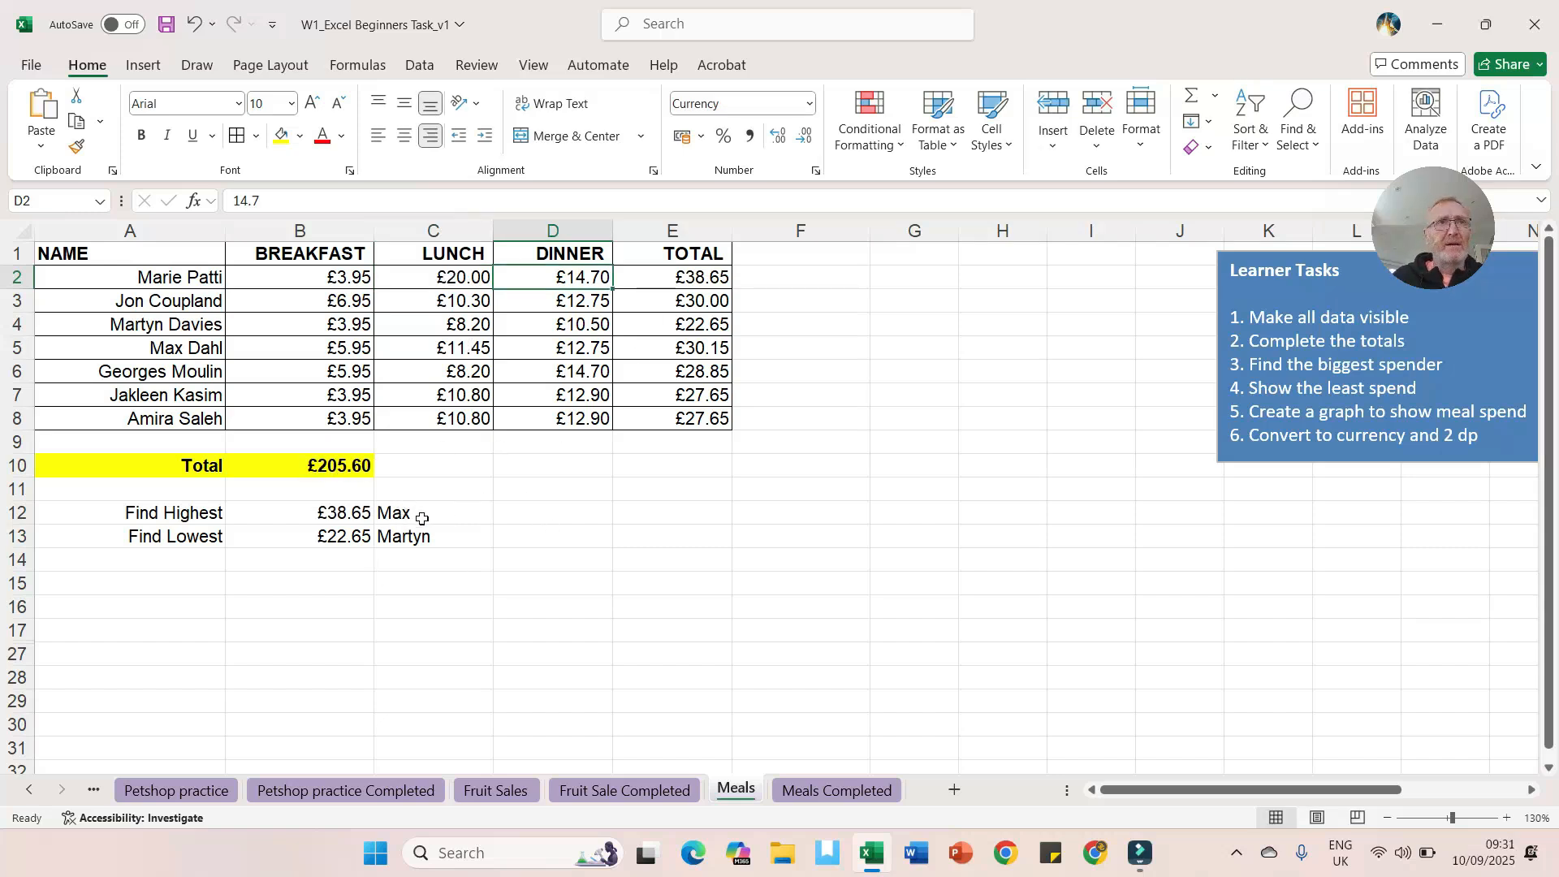
drag(421, 515, 422, 537)
key(Delete)
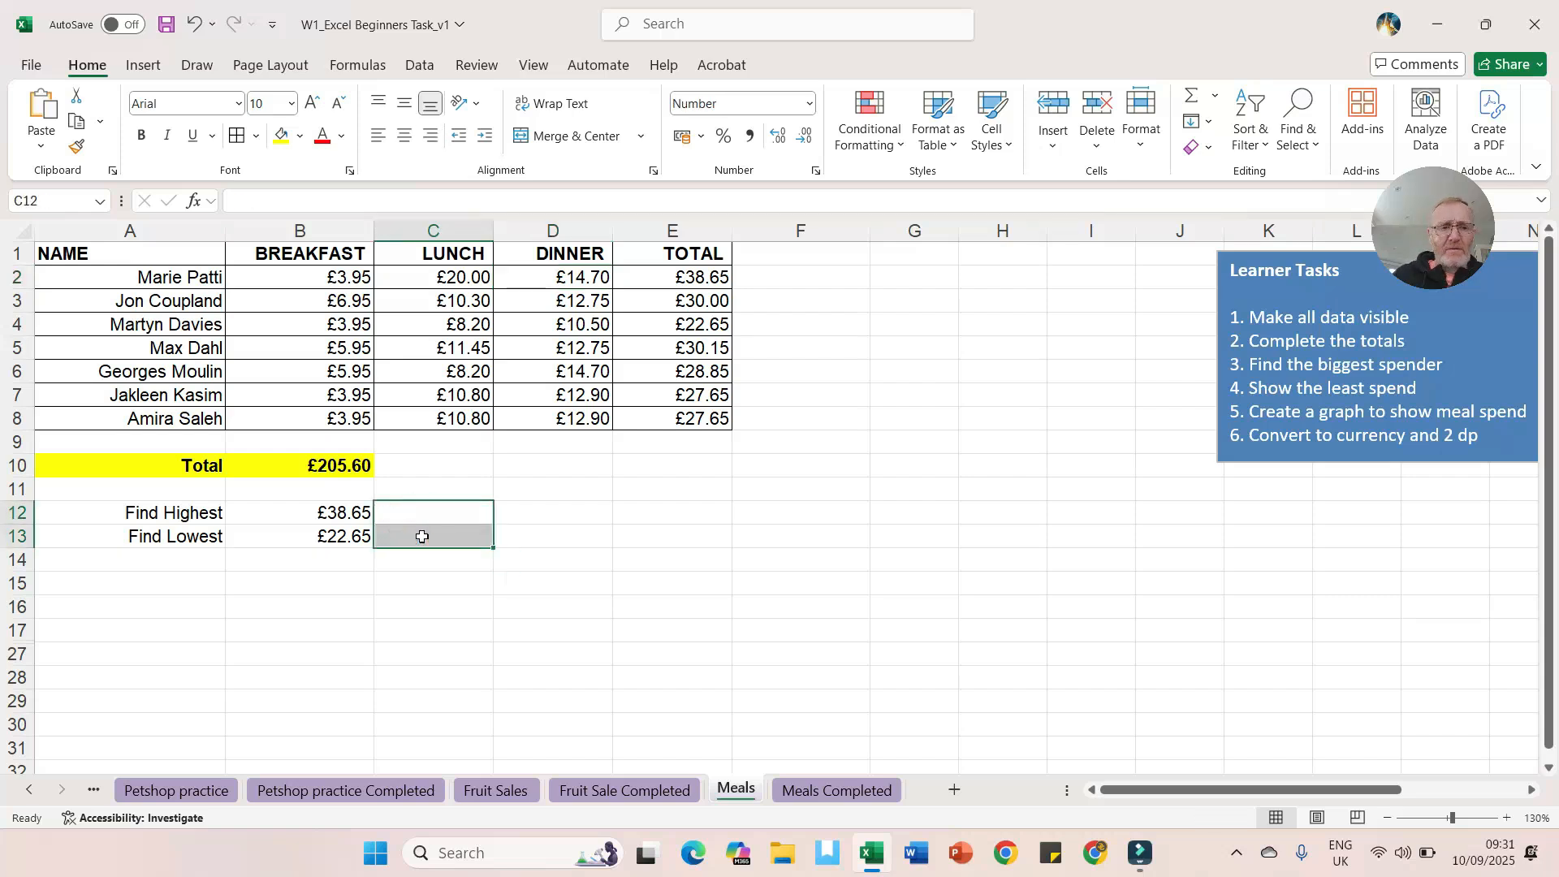
Step: Enter an XLOOKUP in C12 that finds B12 in E2:E8 and returns the matching name from A2:A8
click(421, 513)
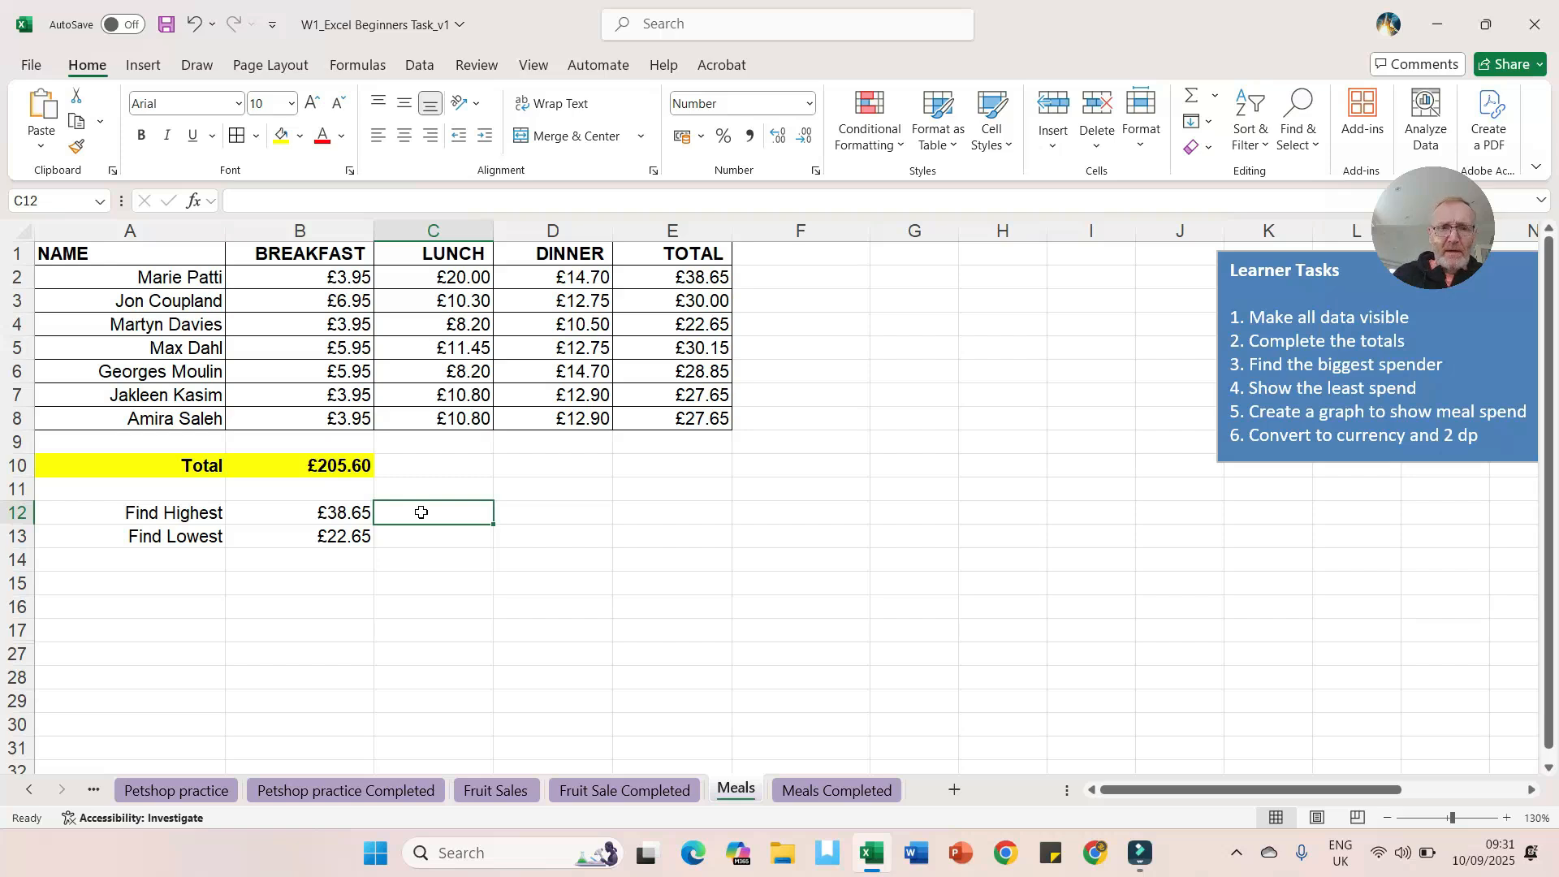
text(=)
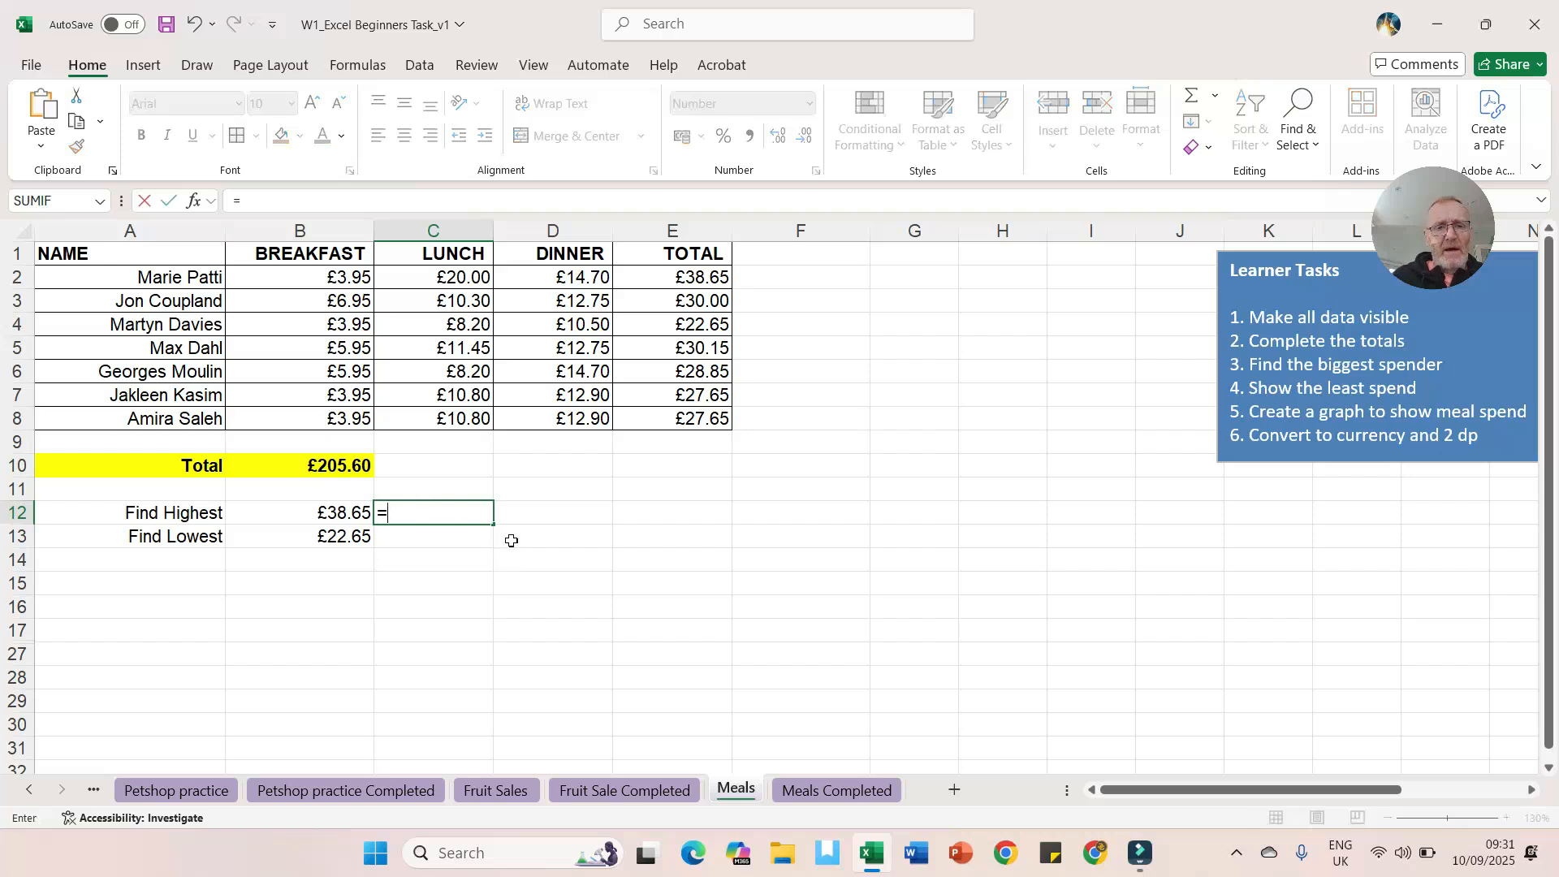
click(194, 203)
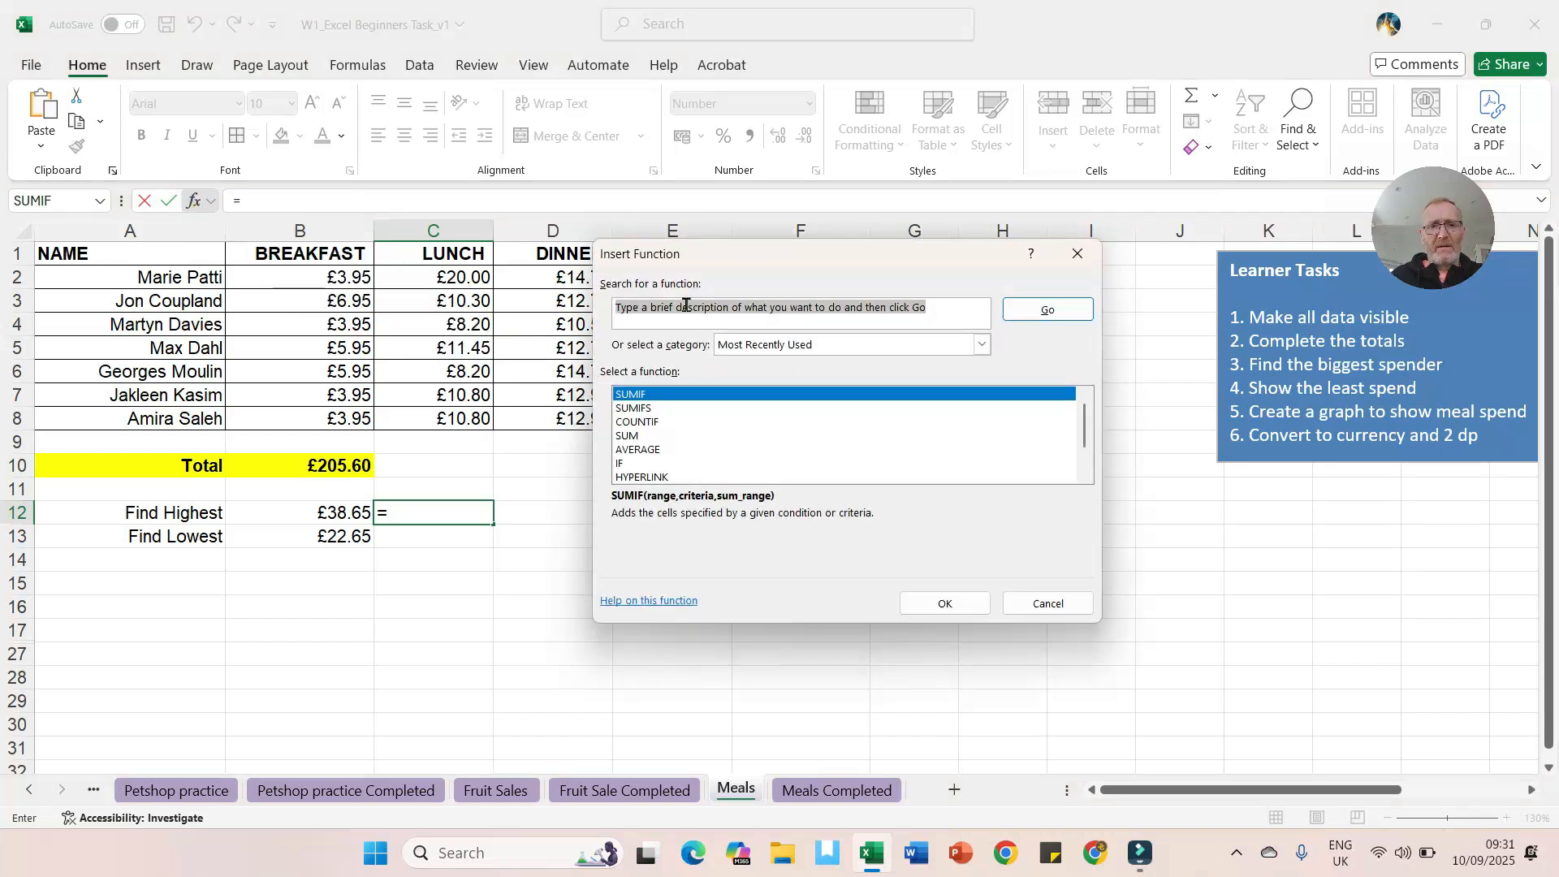
text(xlookup)
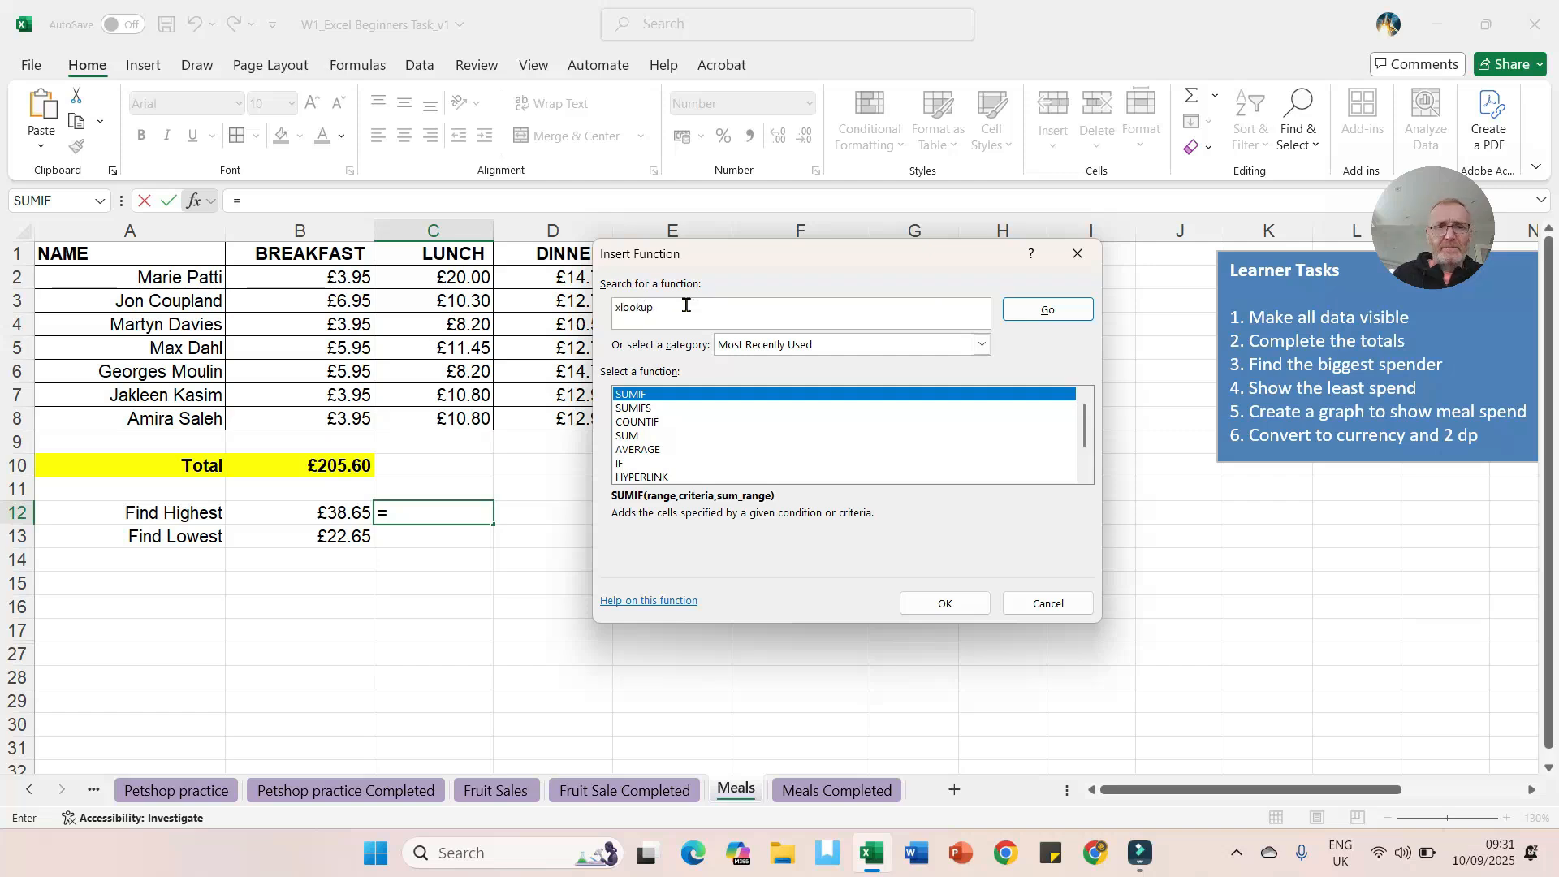
key(Return)
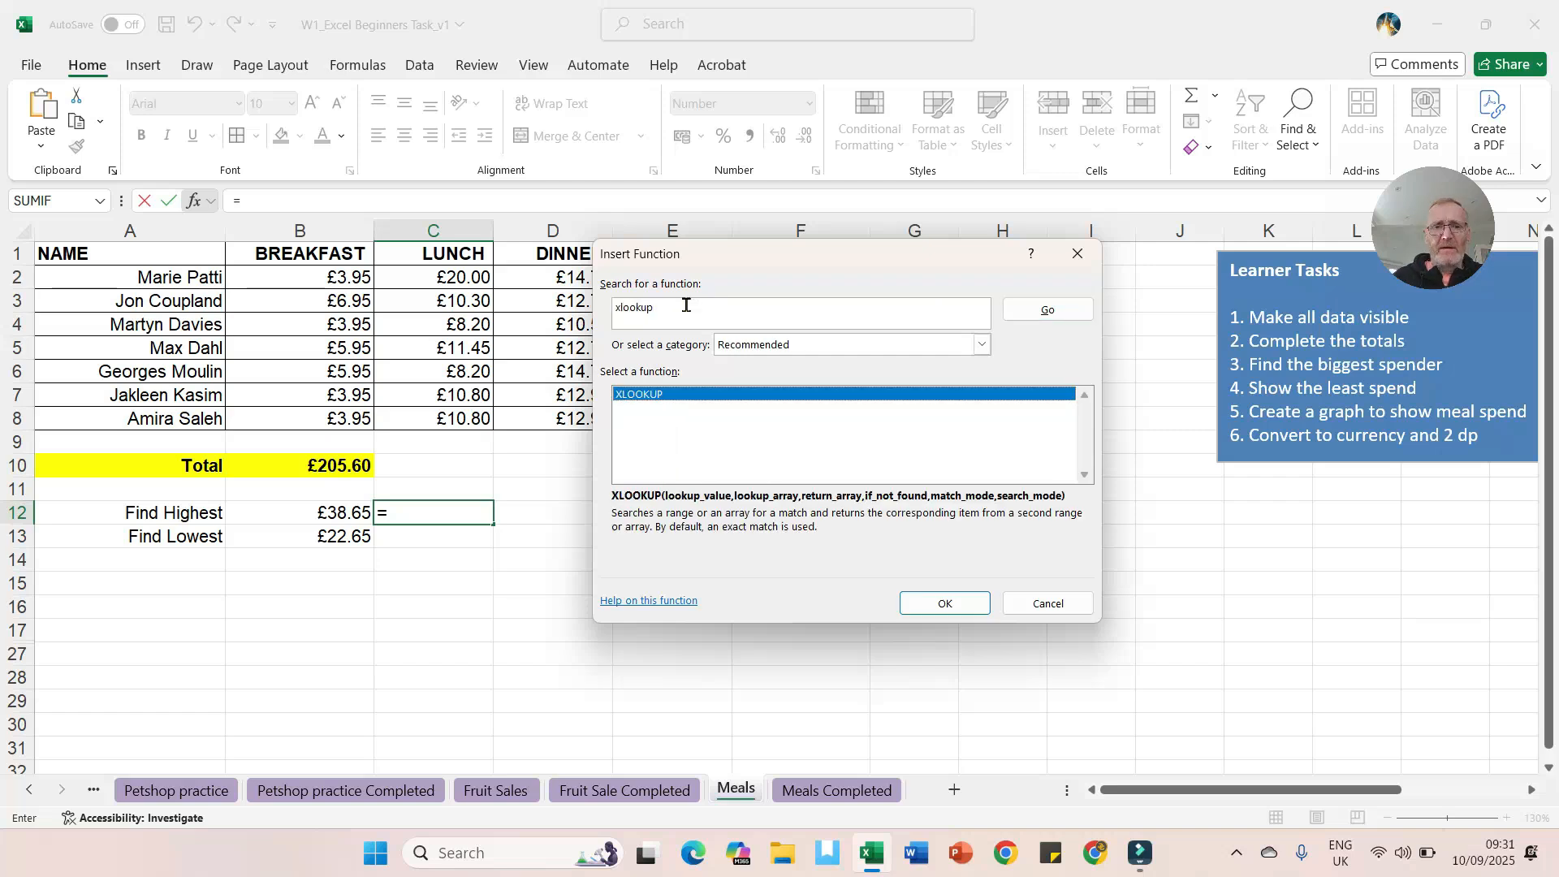
double_click(649, 398)
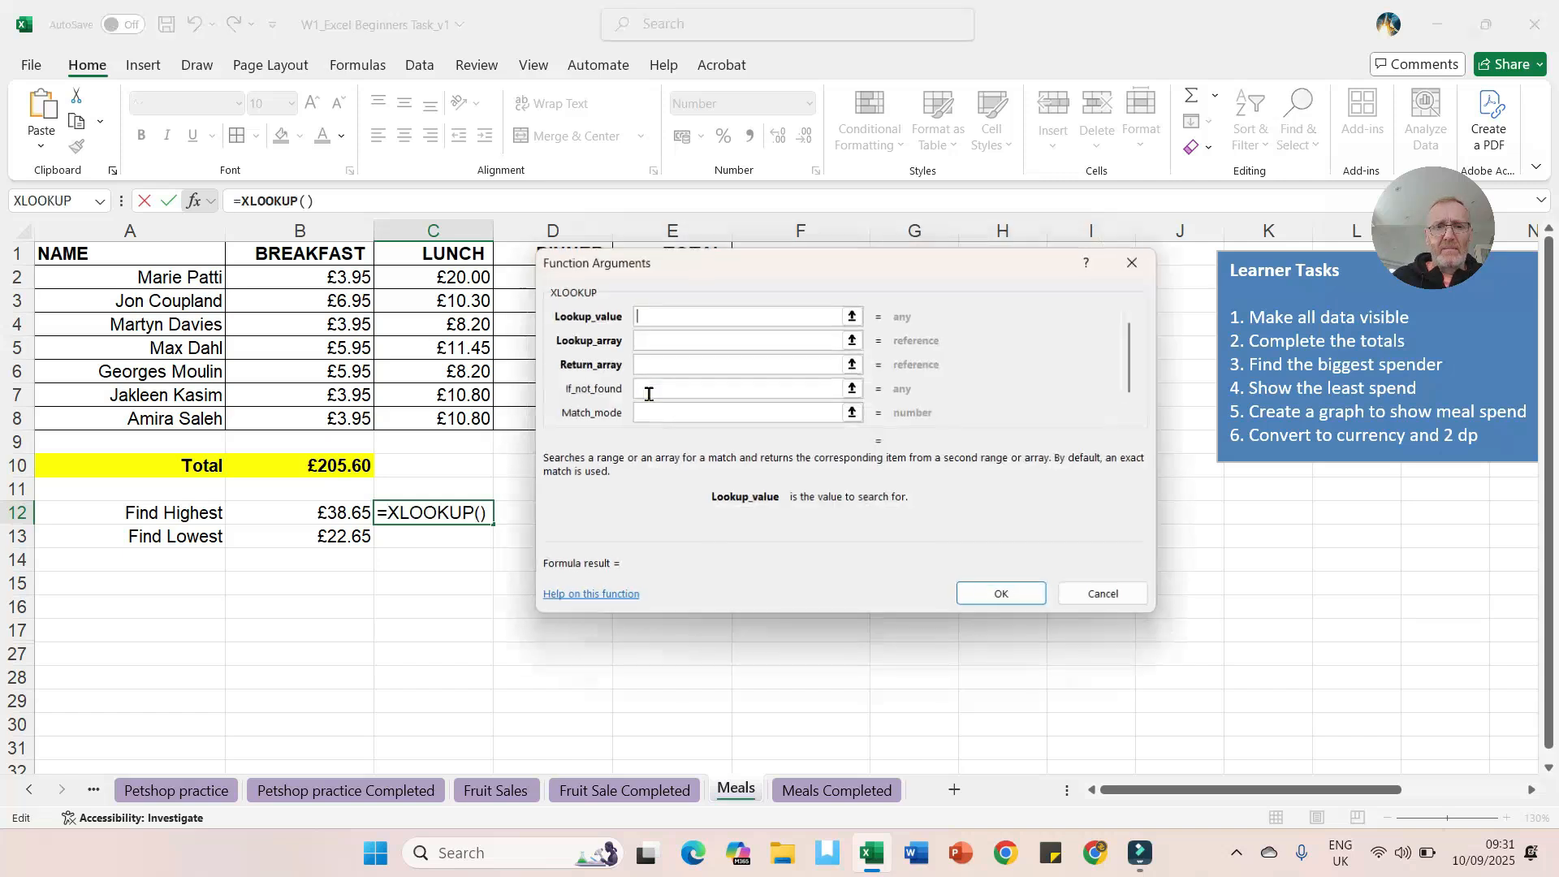
drag(721, 258, 953, 313)
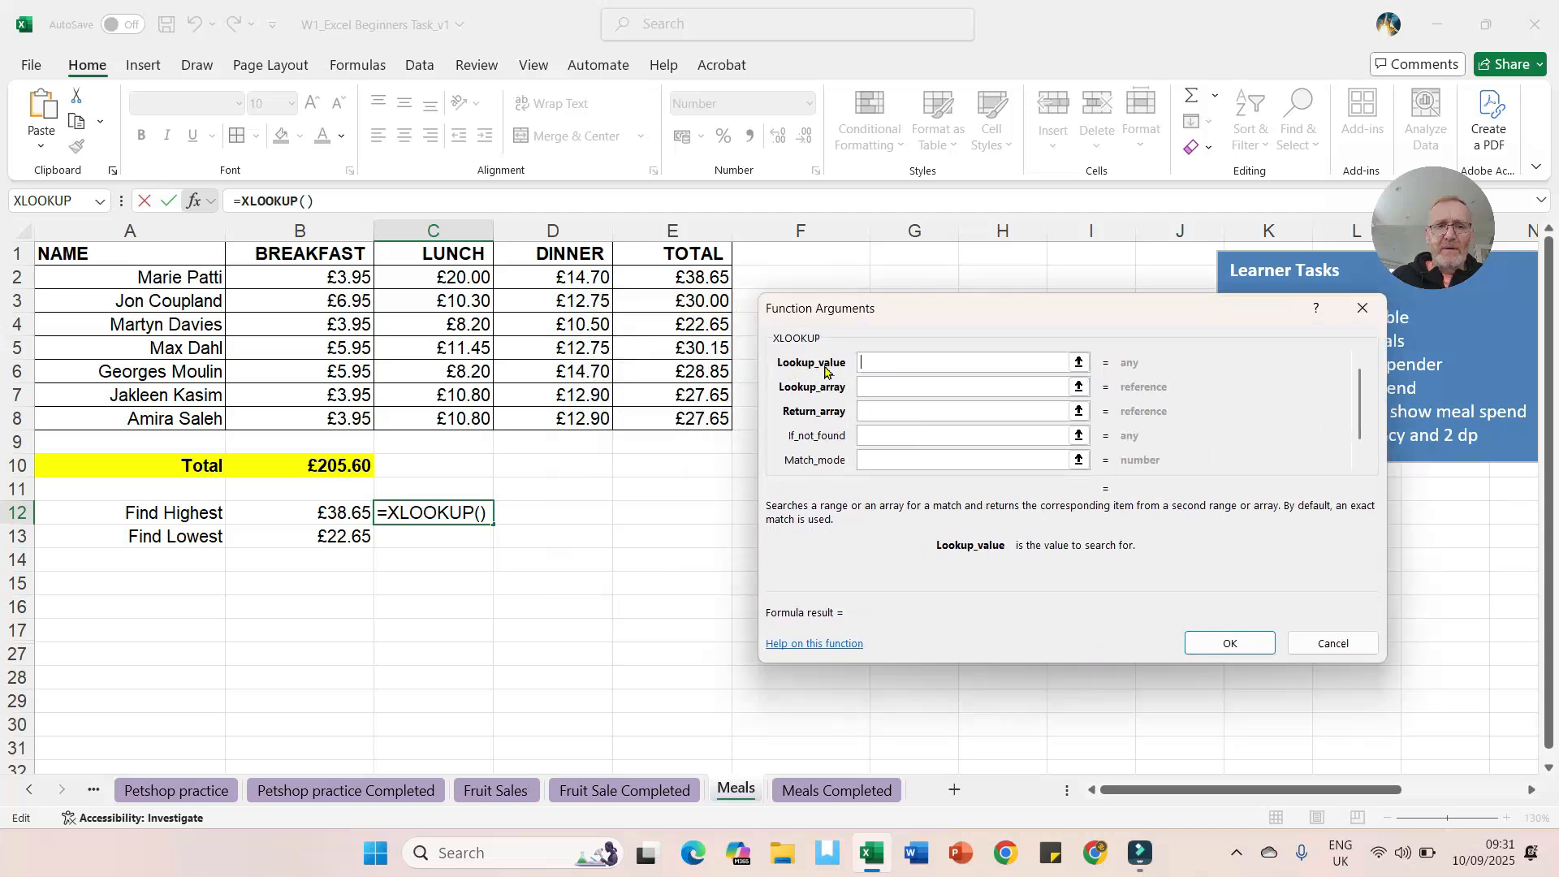
click(892, 362)
click(313, 514)
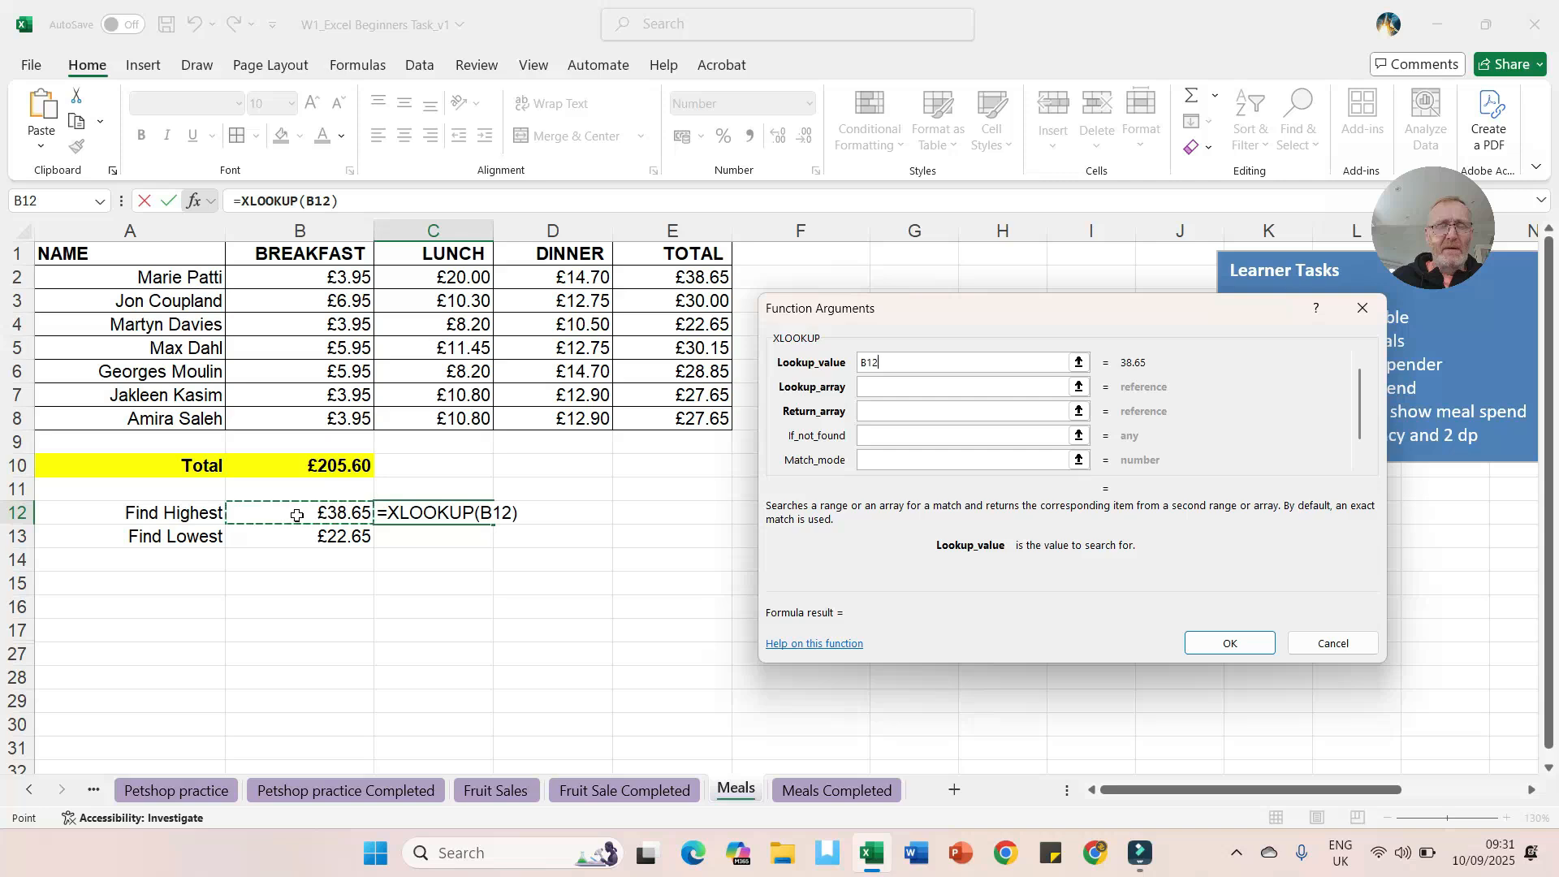
click(876, 387)
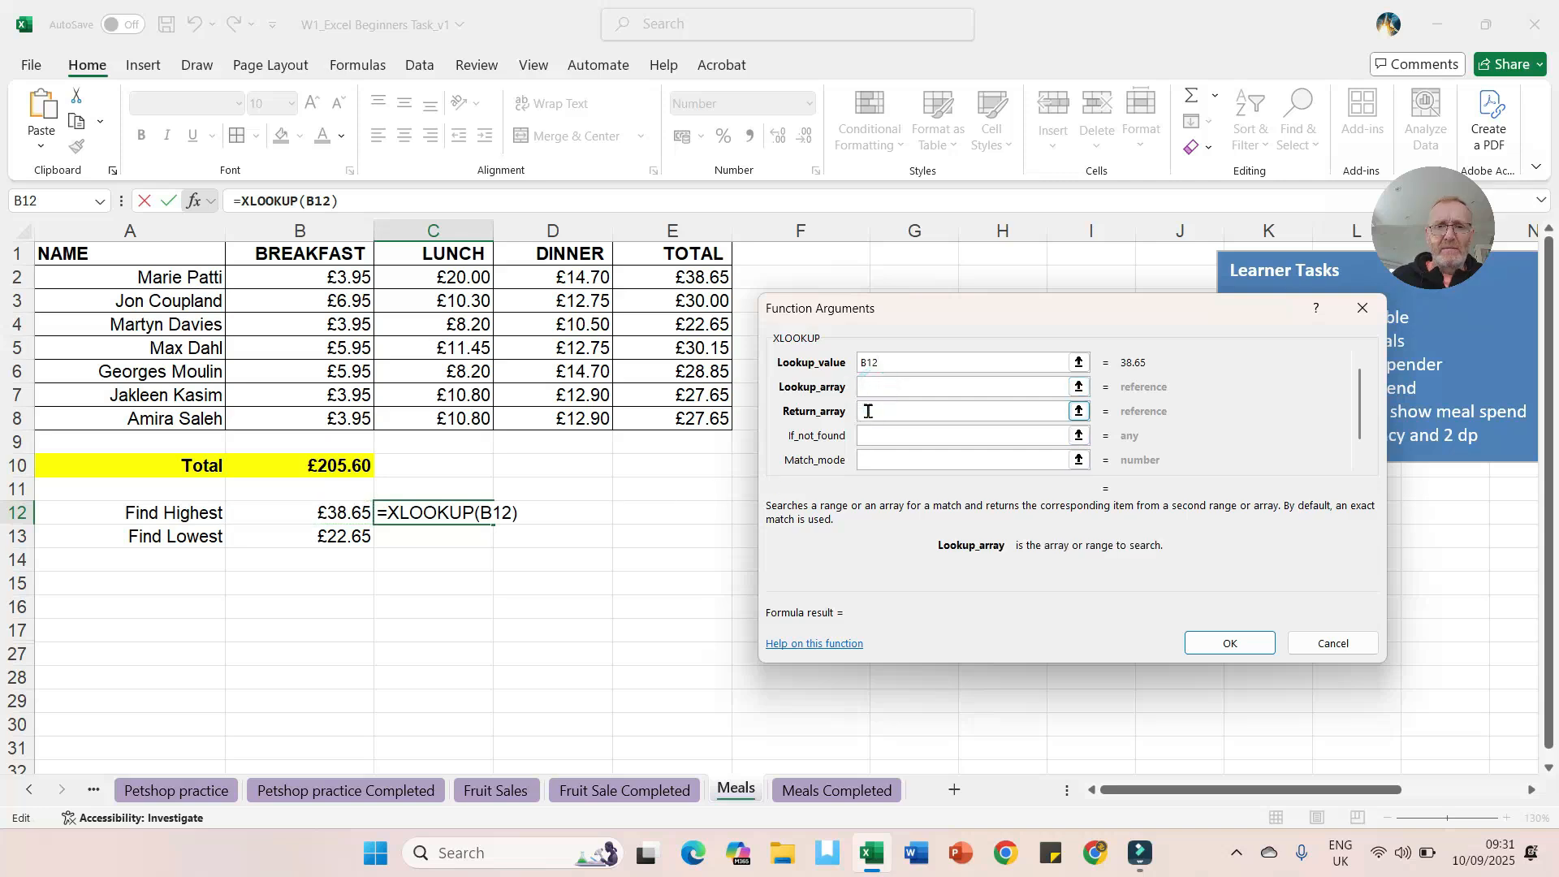
click(698, 276)
drag(699, 276, 684, 419)
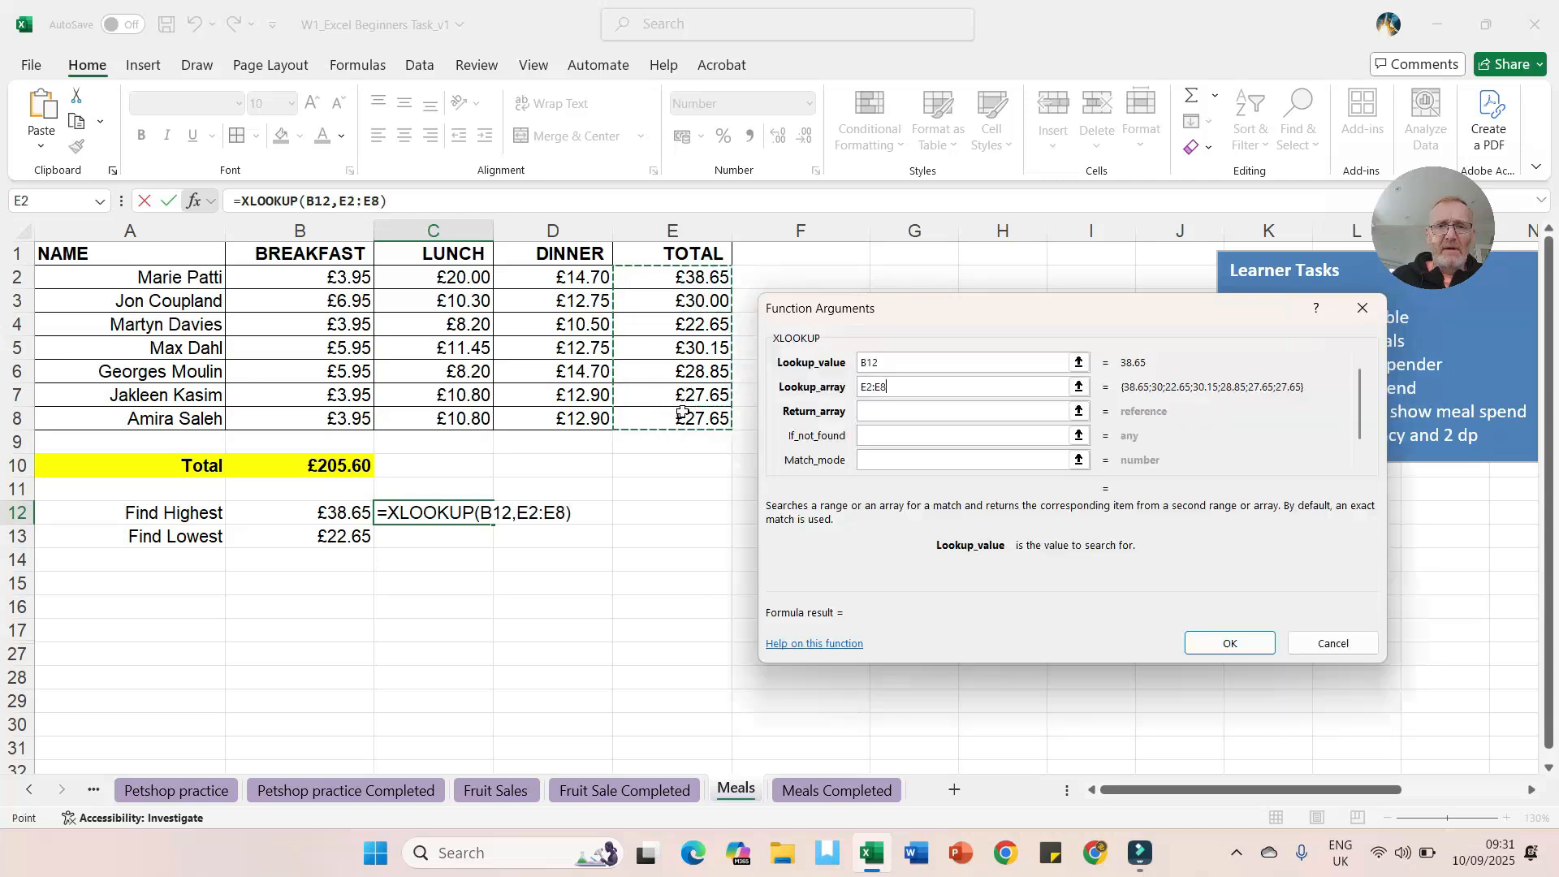
click(868, 410)
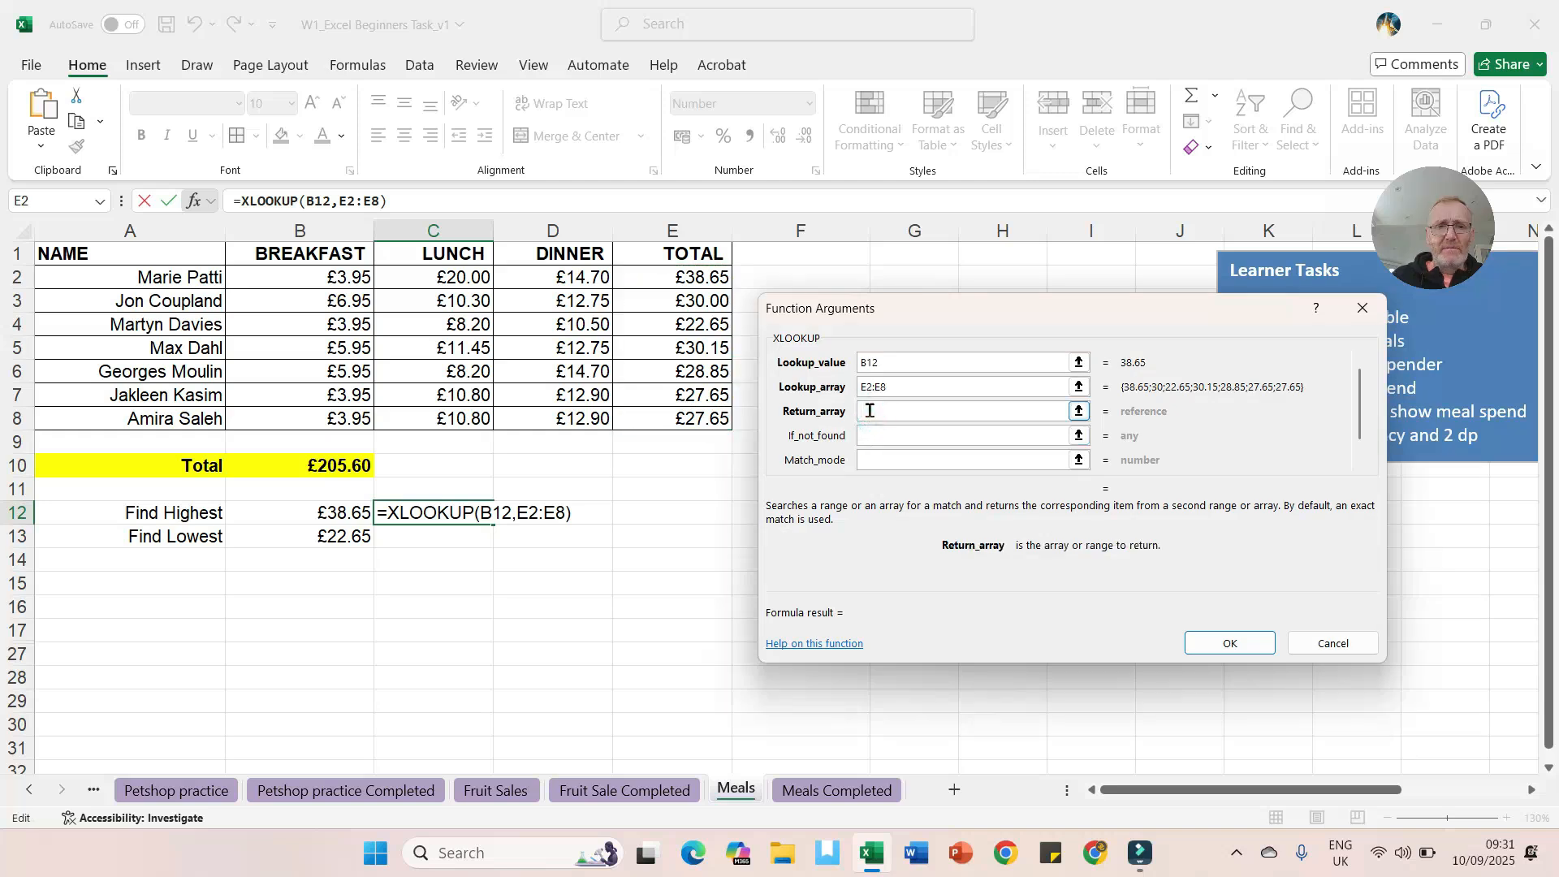
drag(190, 277, 176, 416)
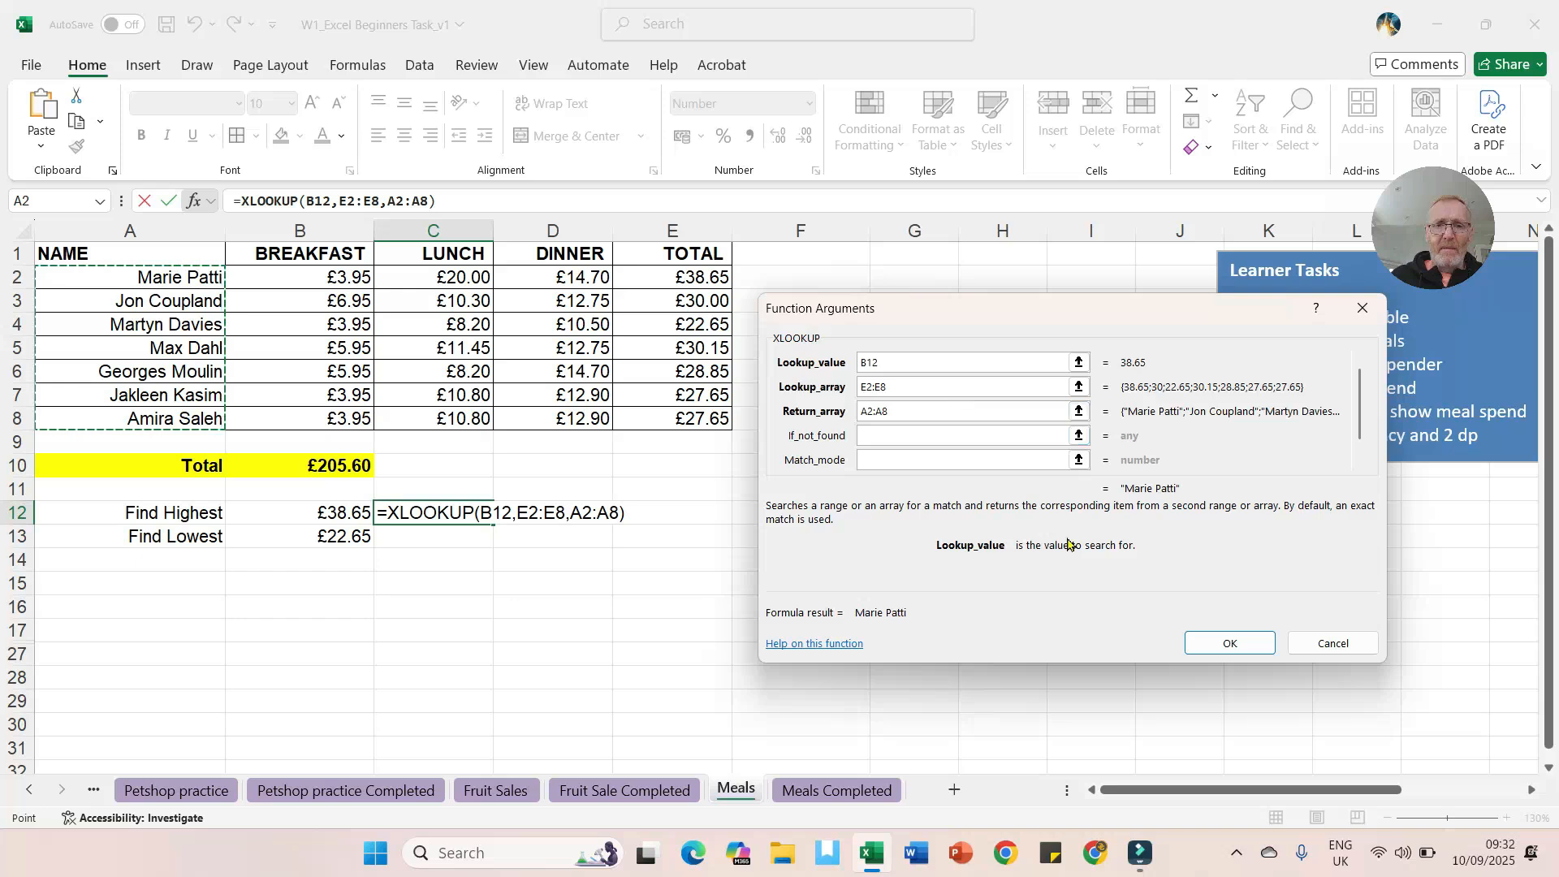
click(1221, 645)
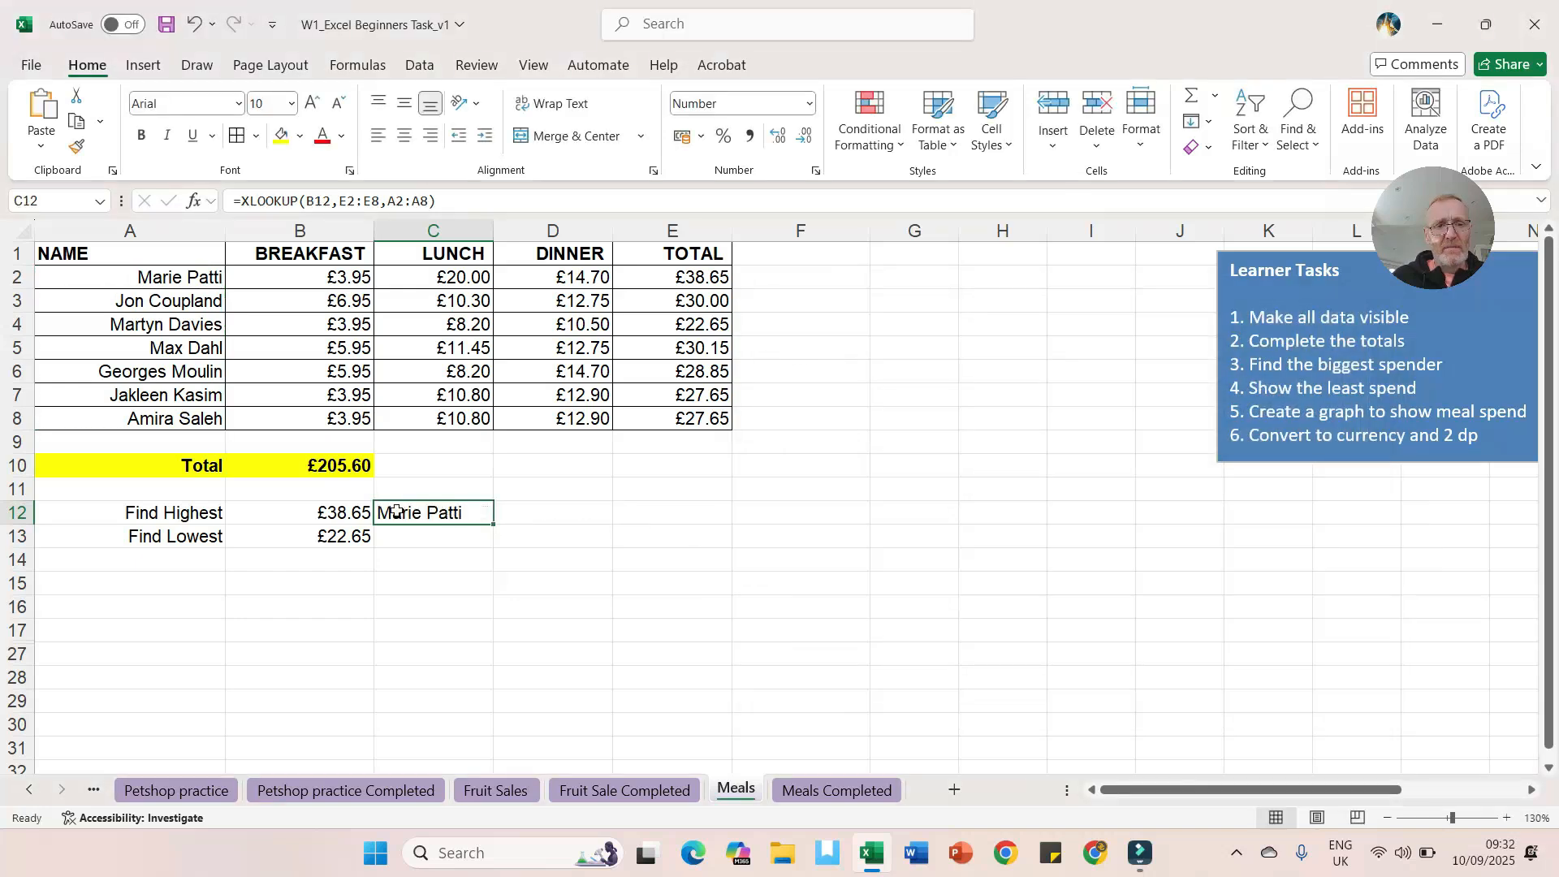
click(455, 278)
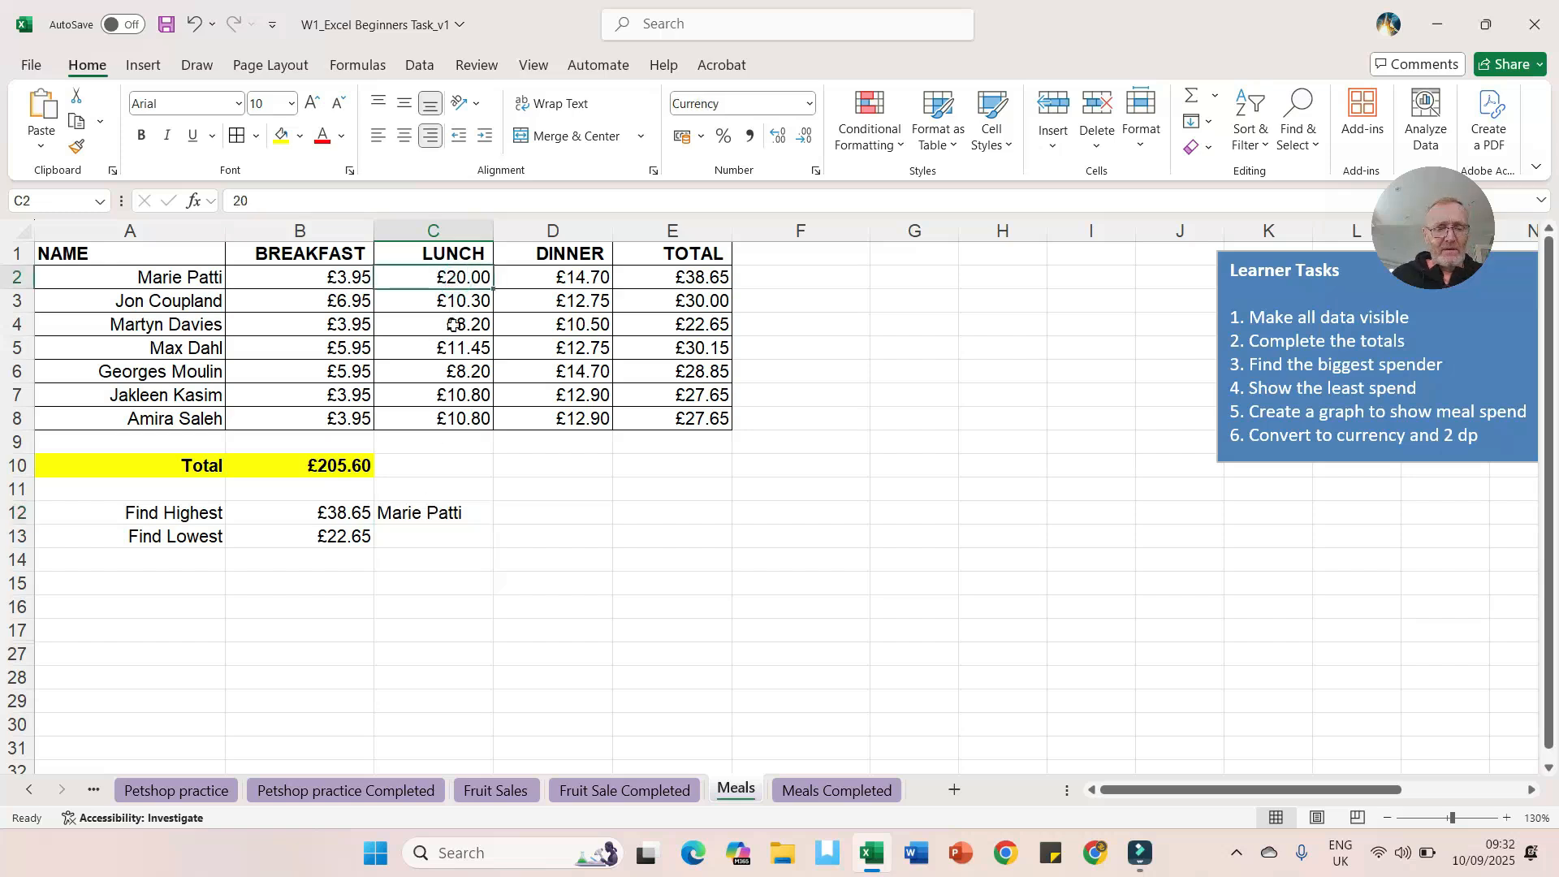
text(5)
key(Return)
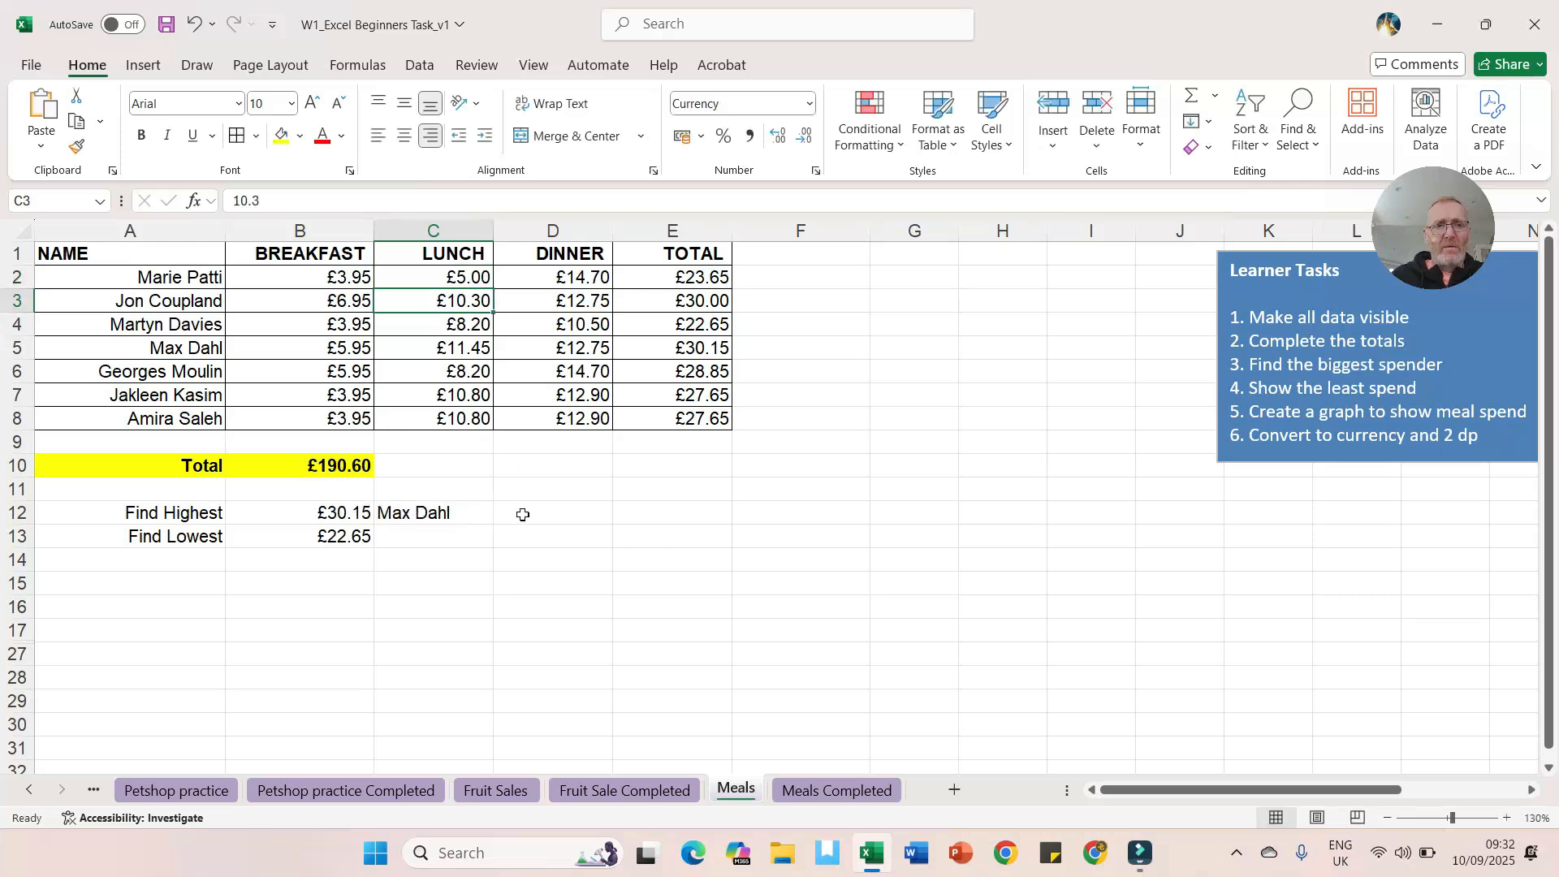
click(417, 512)
Step: Enter an XLOOKUP in C13 that finds B13 in E2:E8 and returns the matching name from A2:A8
click(437, 536)
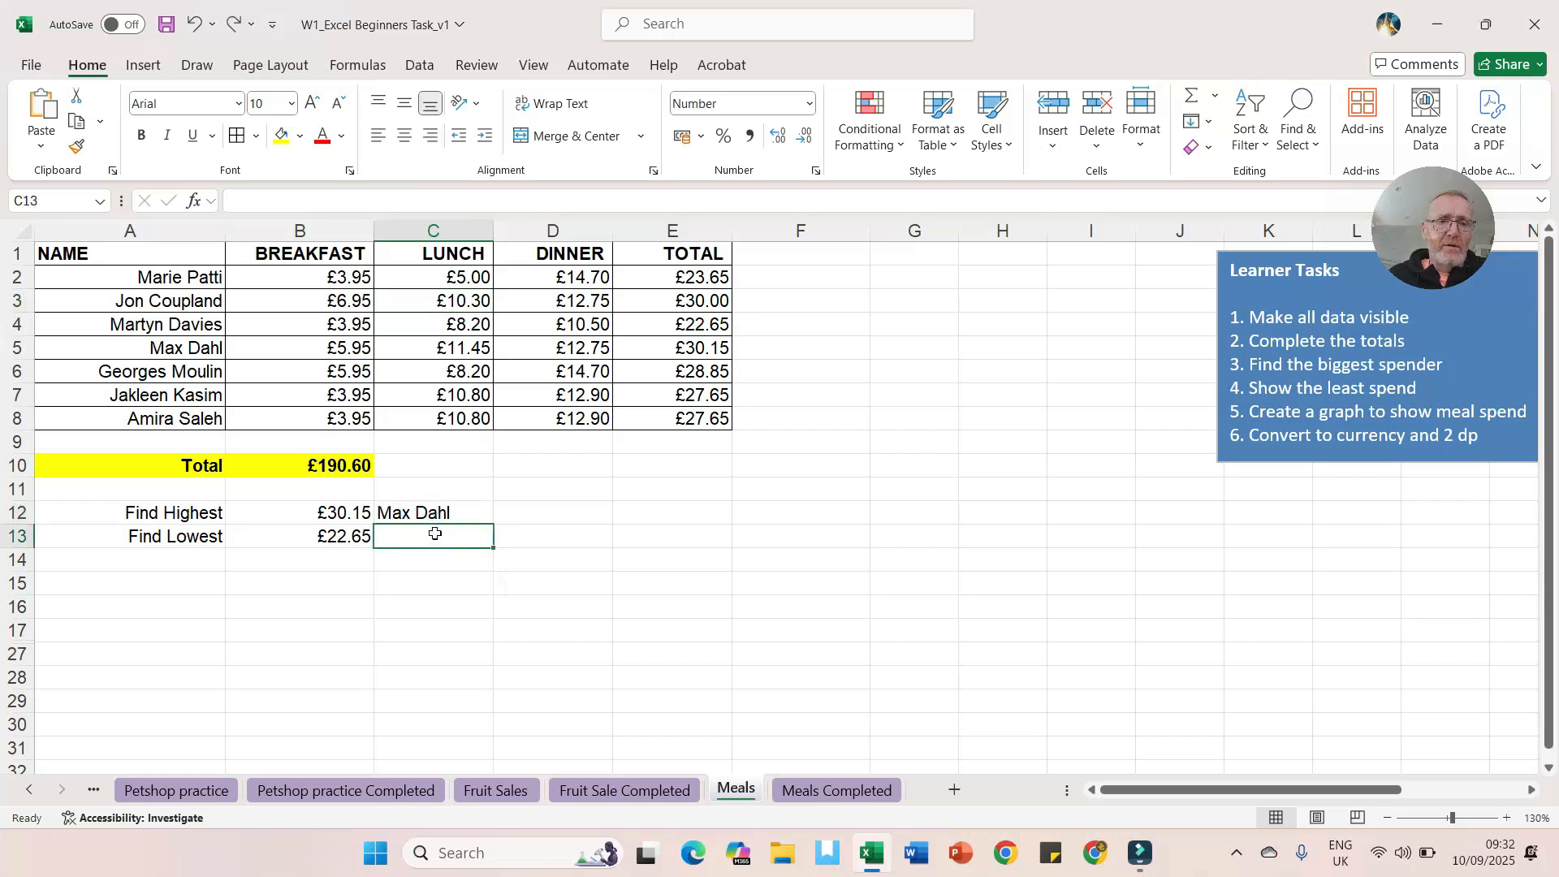
click(250, 199)
text(=)
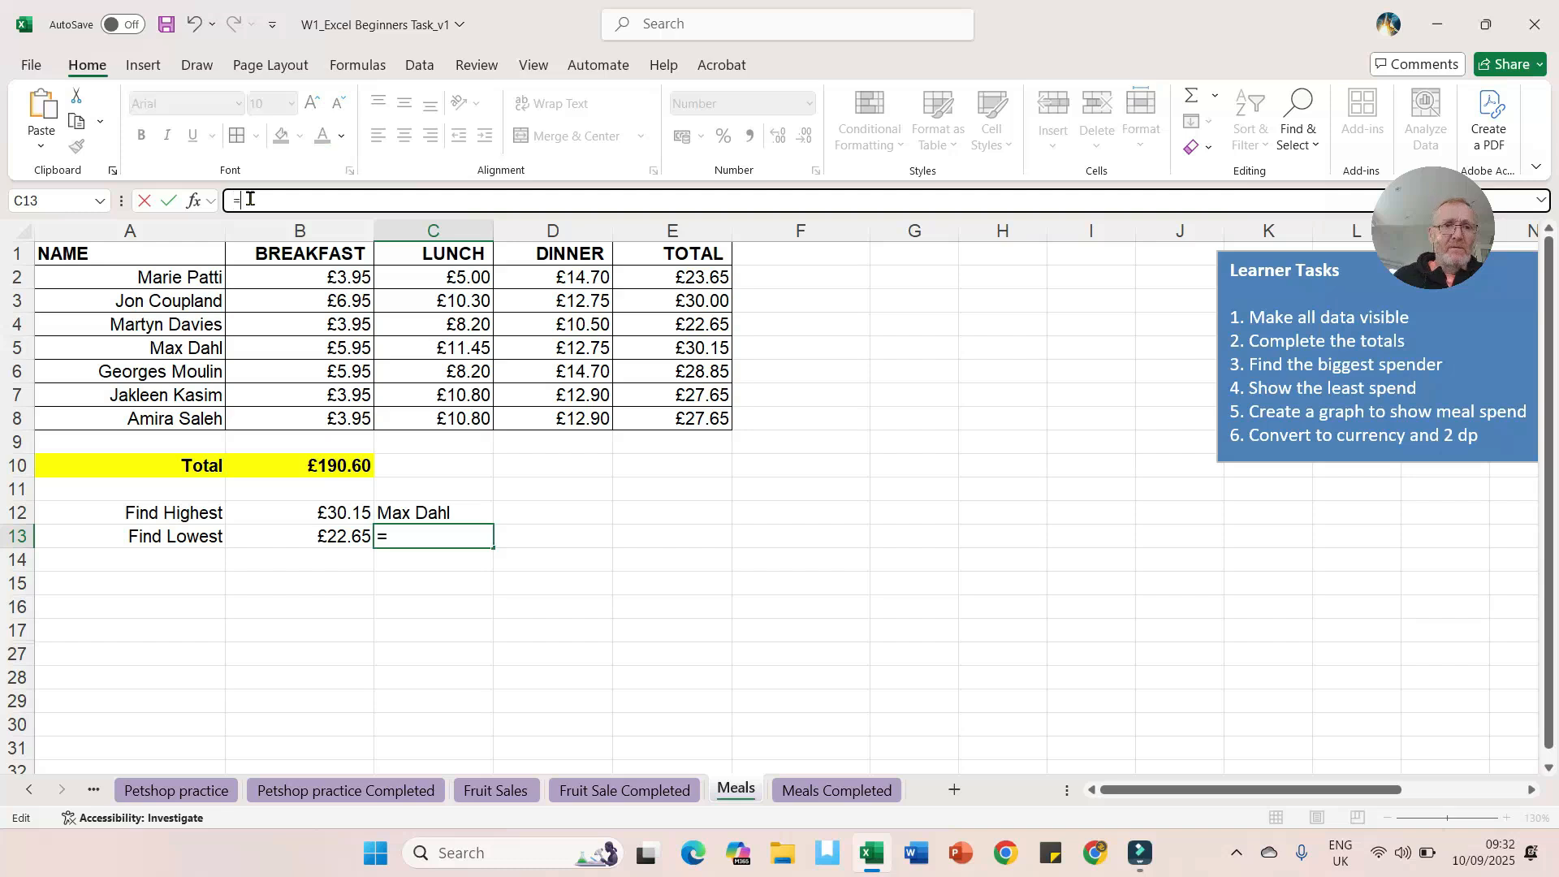
click(194, 200)
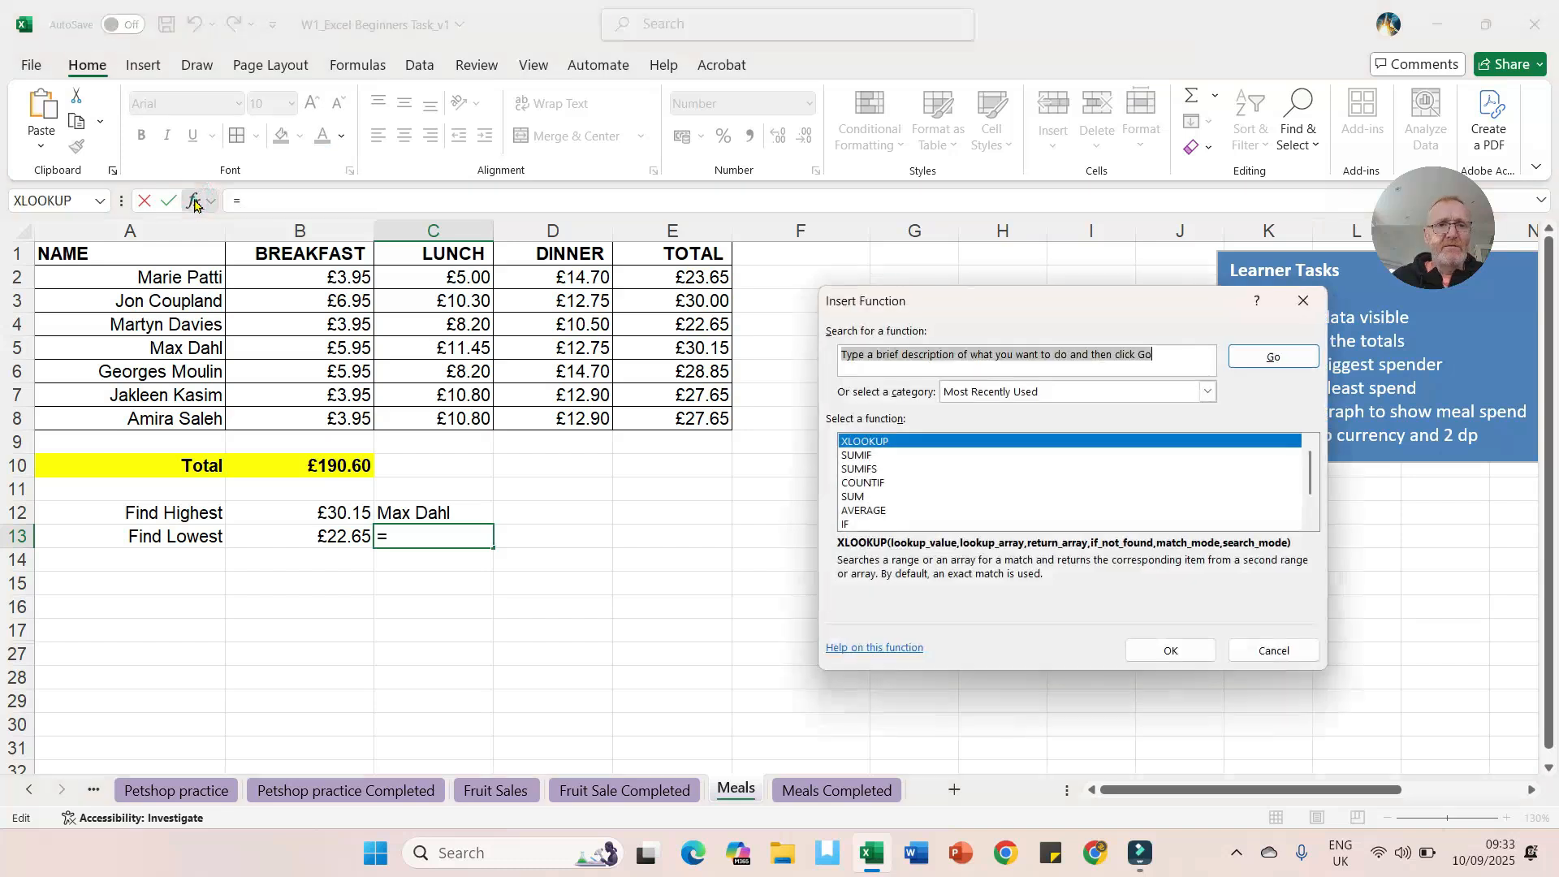
double_click(882, 446)
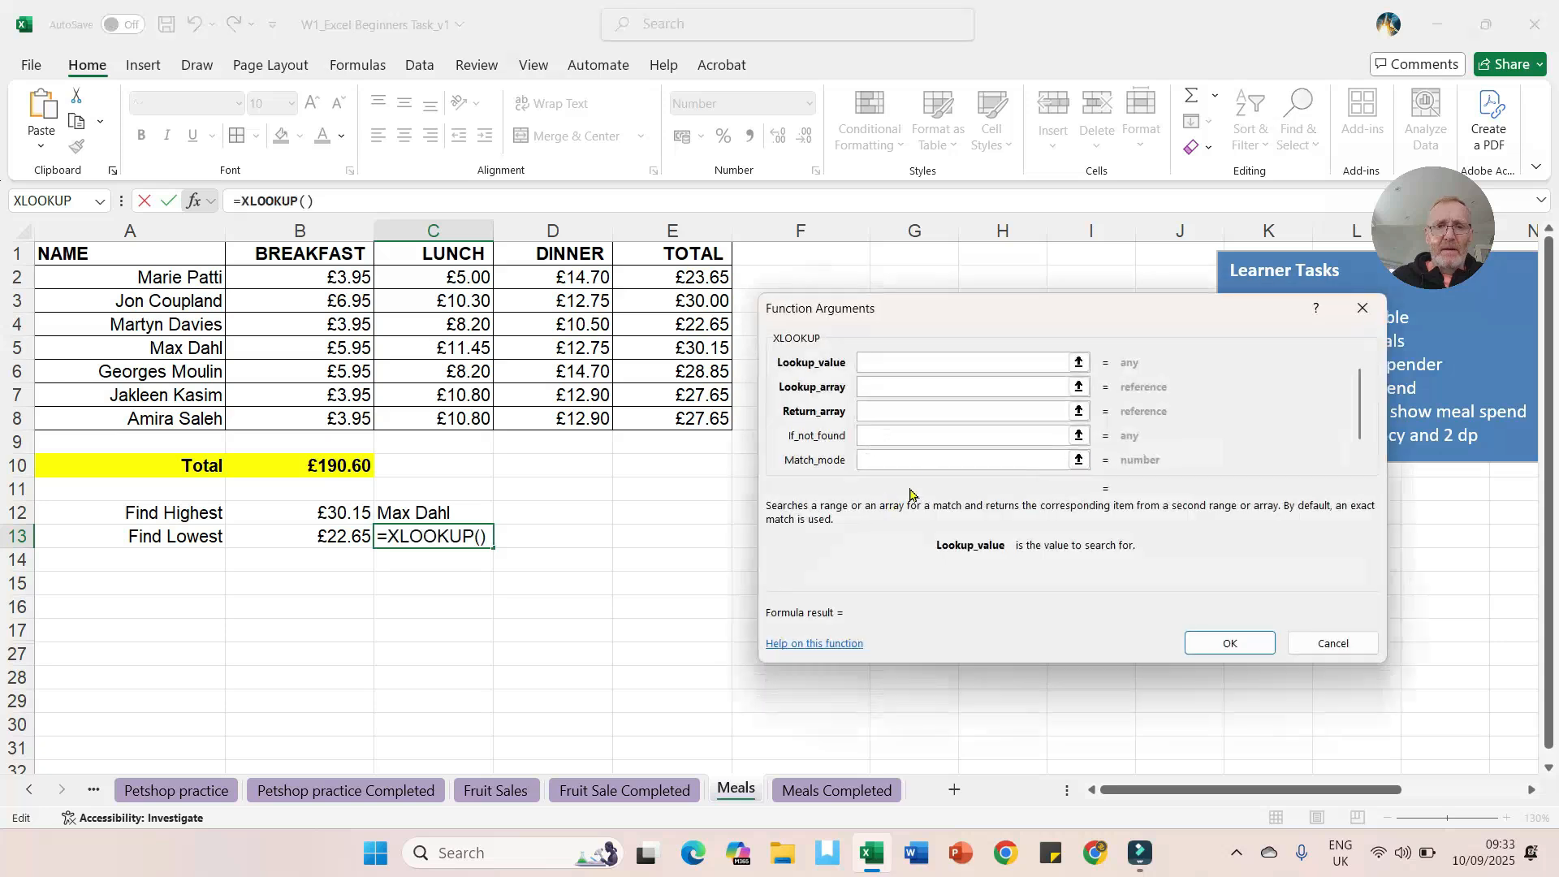
drag(913, 322, 981, 314)
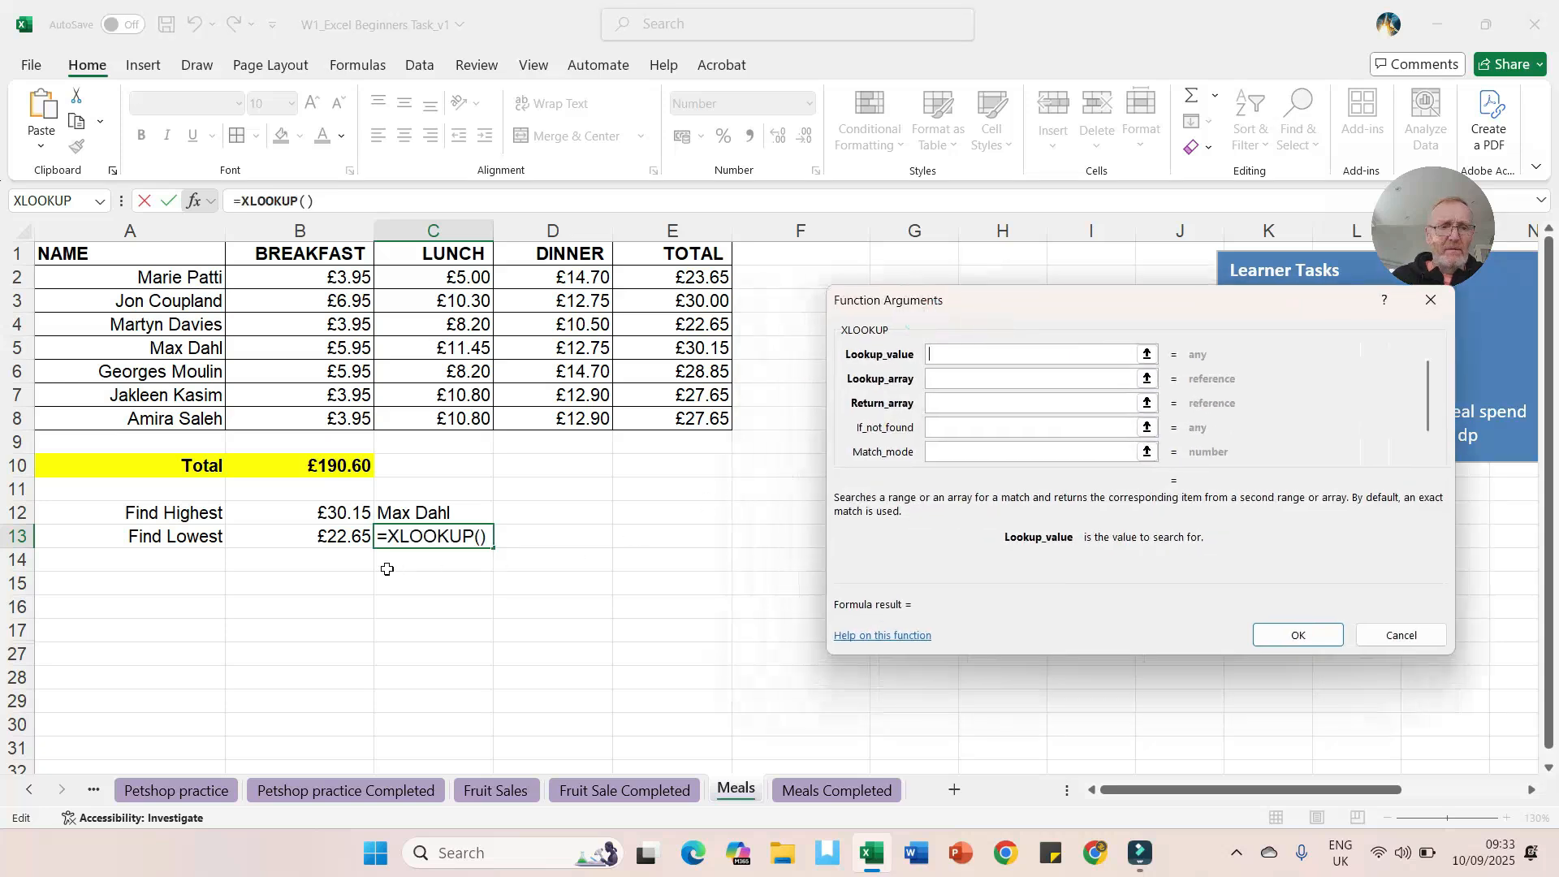
click(333, 538)
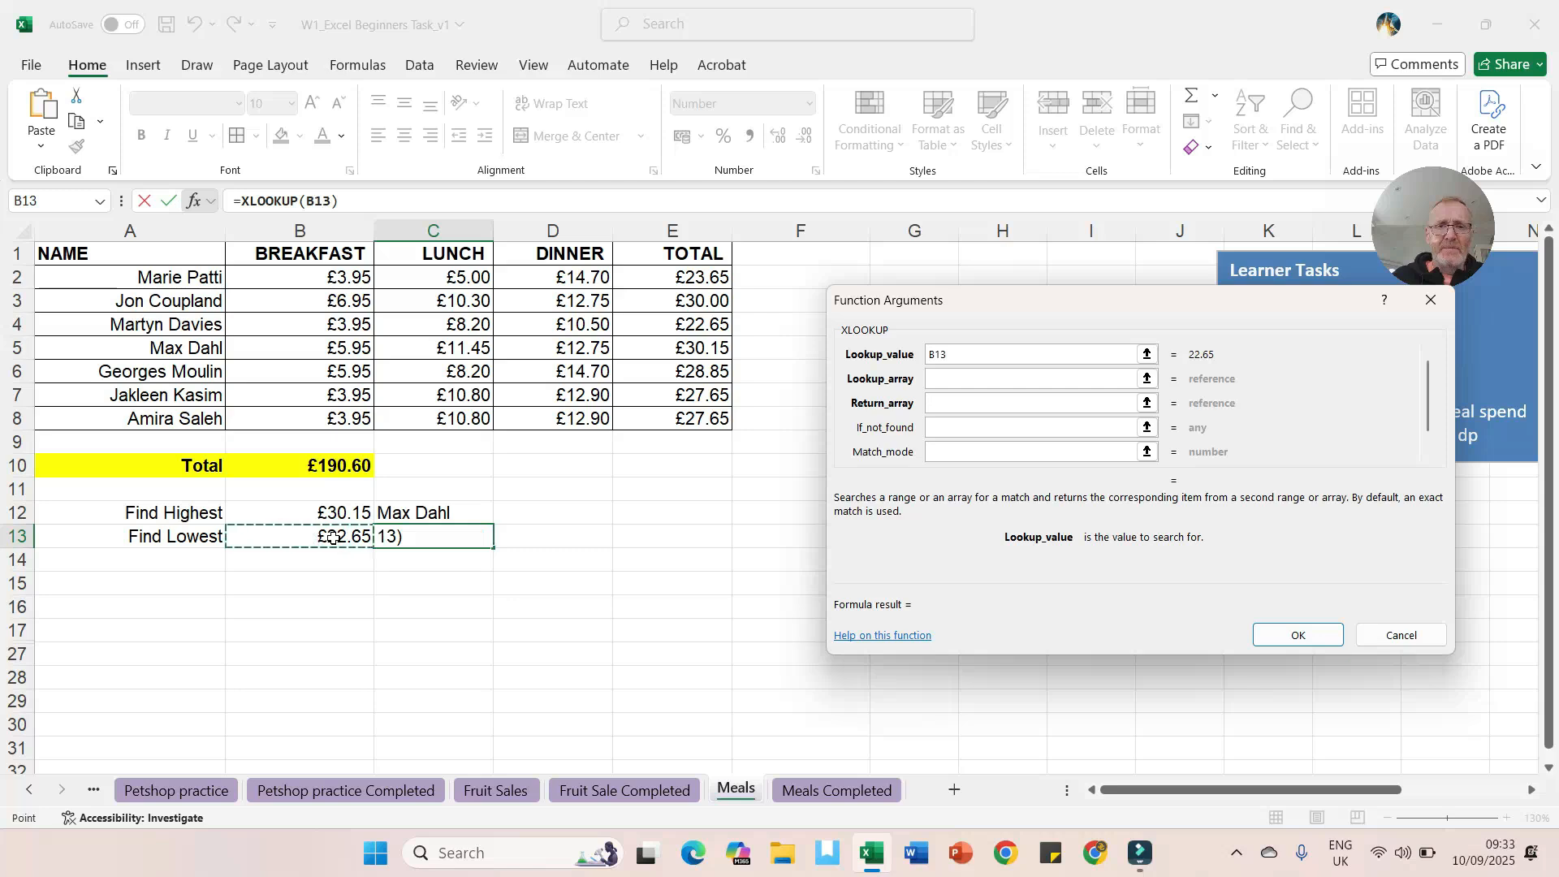
click(936, 378)
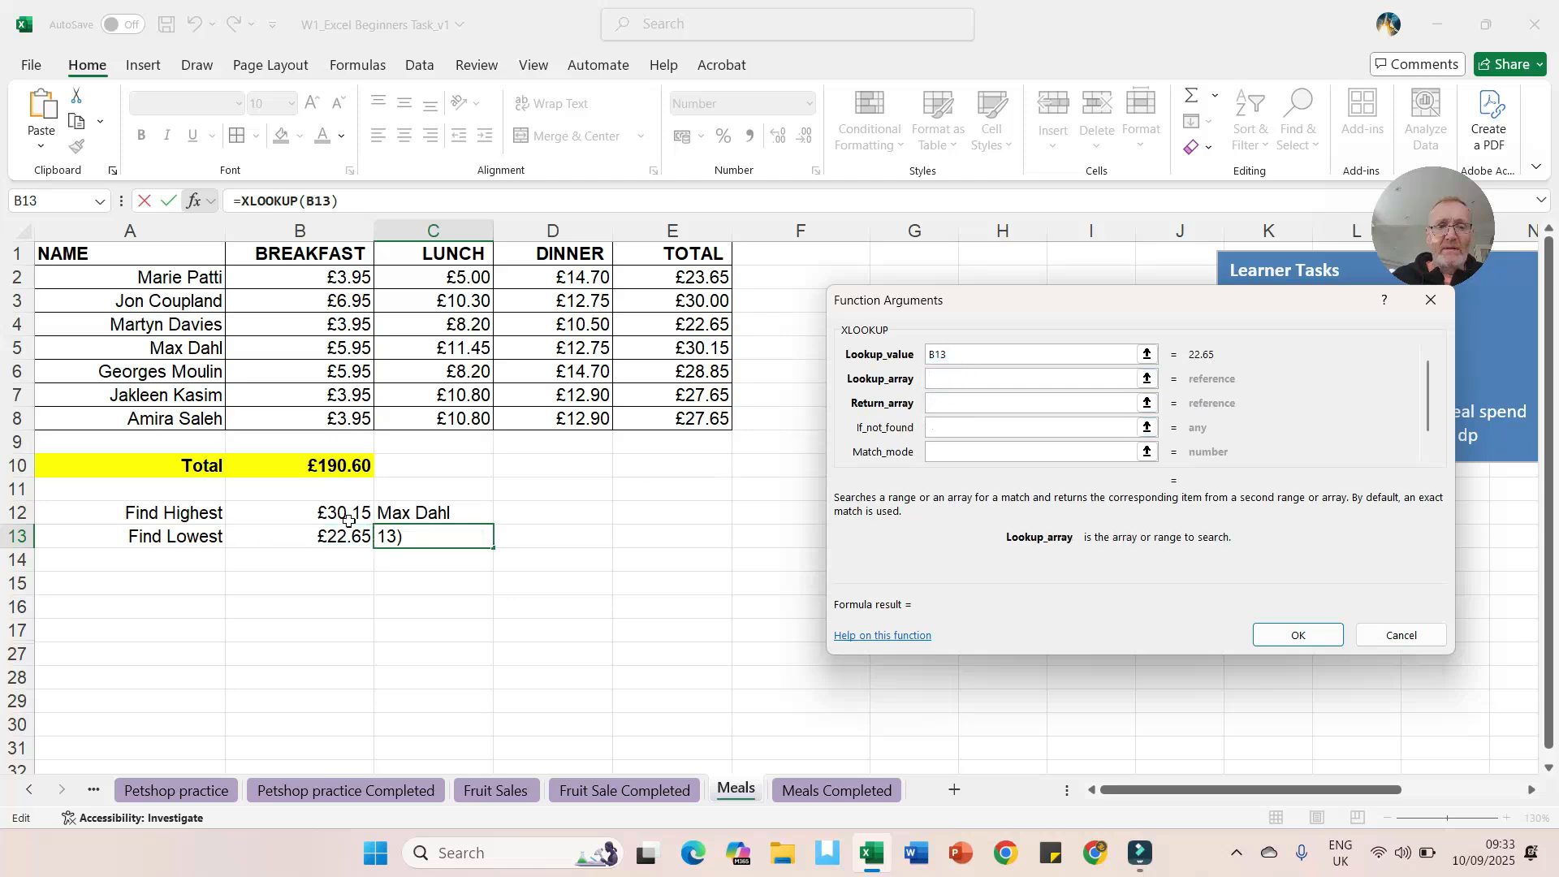
click(703, 273)
drag(703, 273, 714, 418)
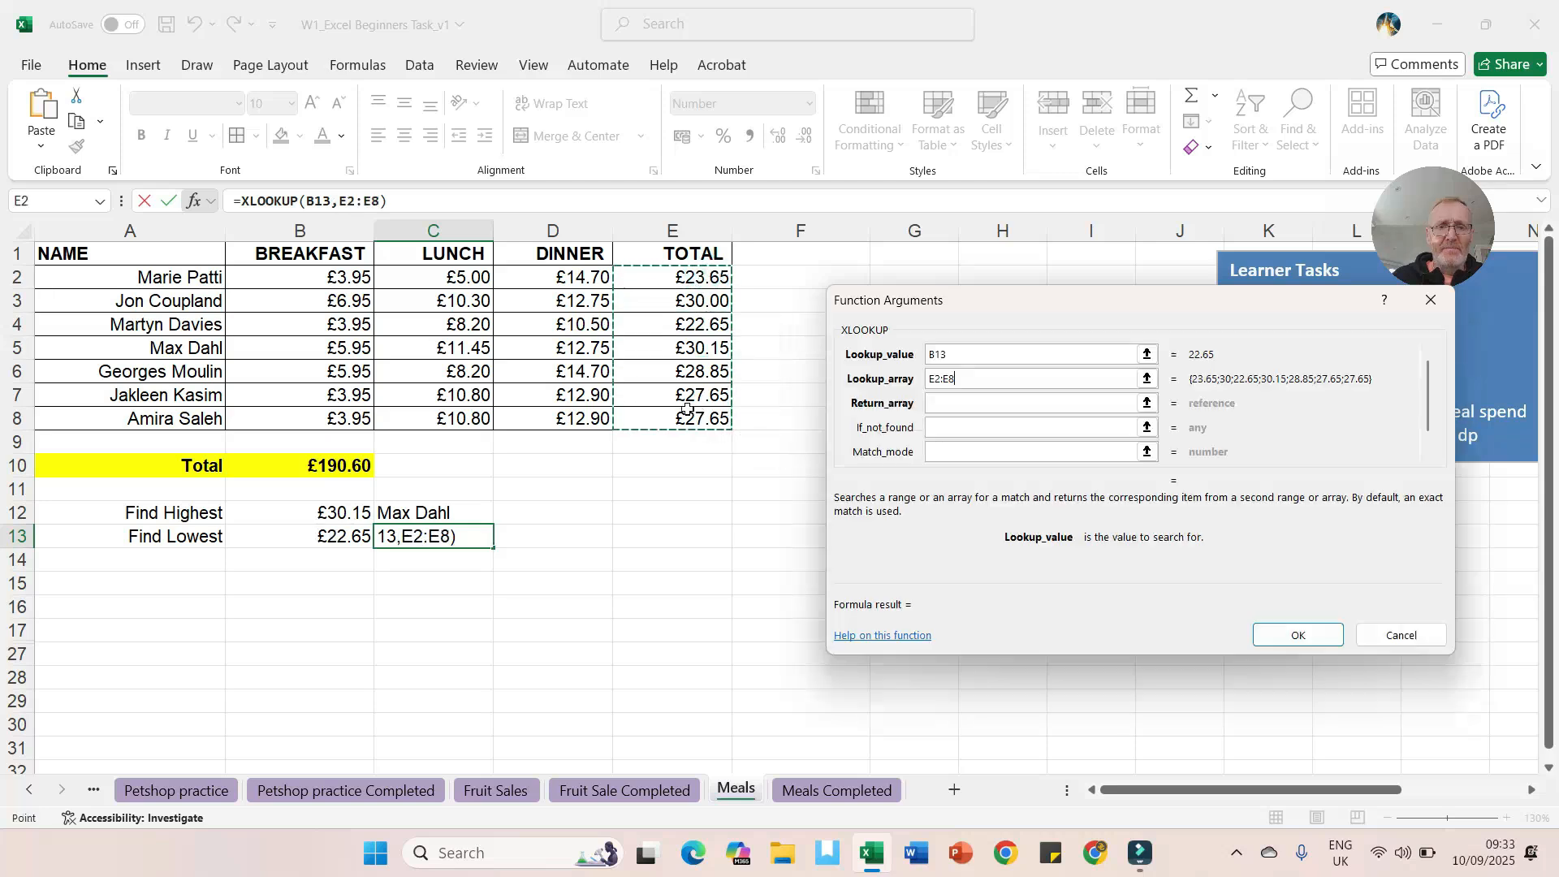
click(939, 401)
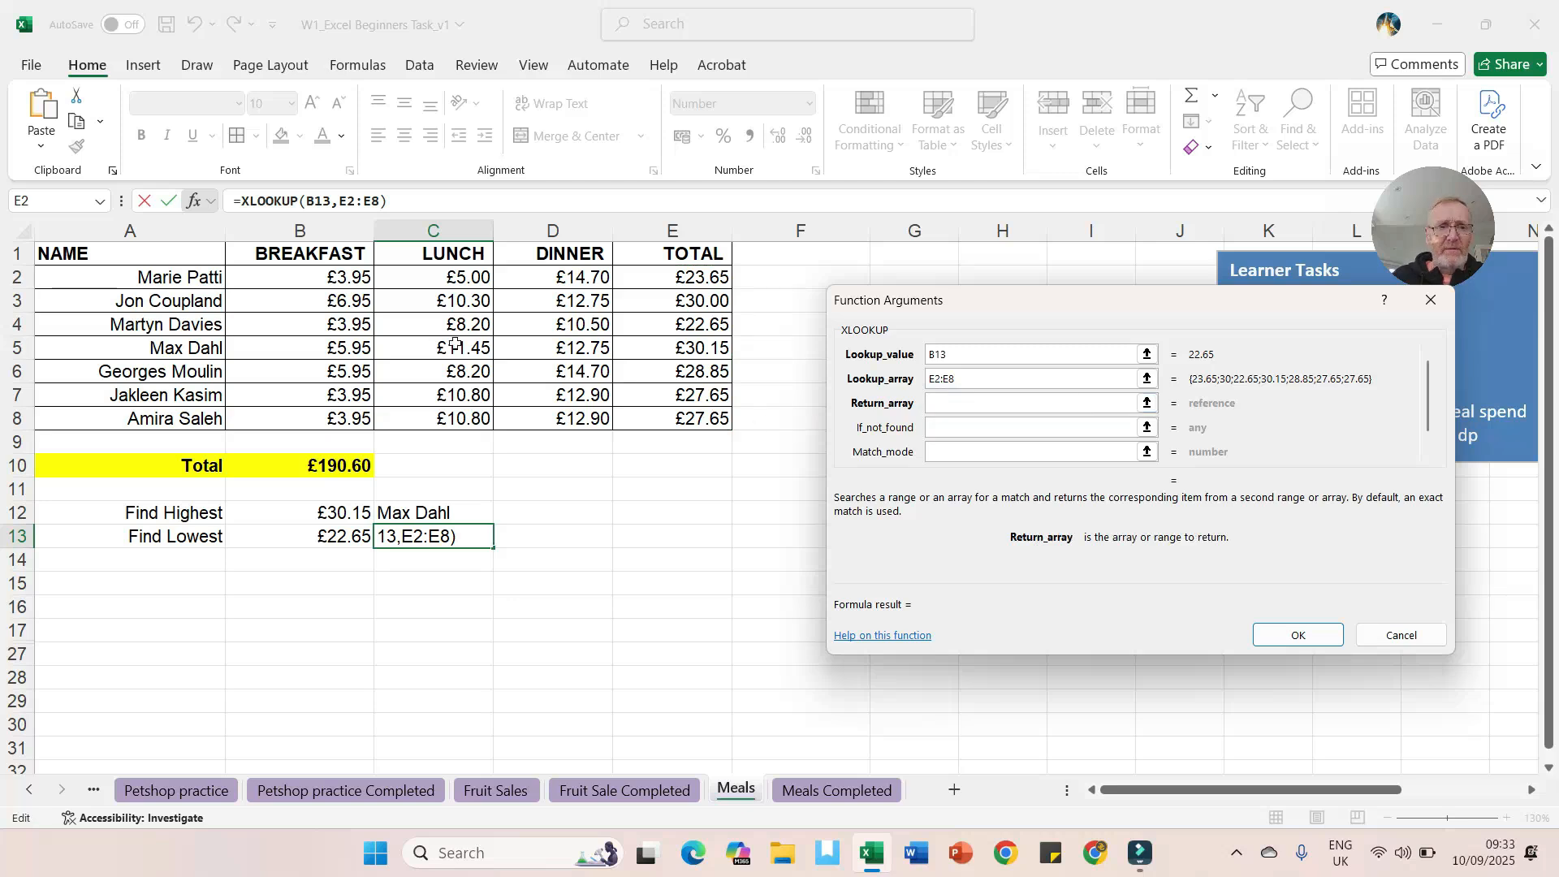
drag(173, 273, 160, 414)
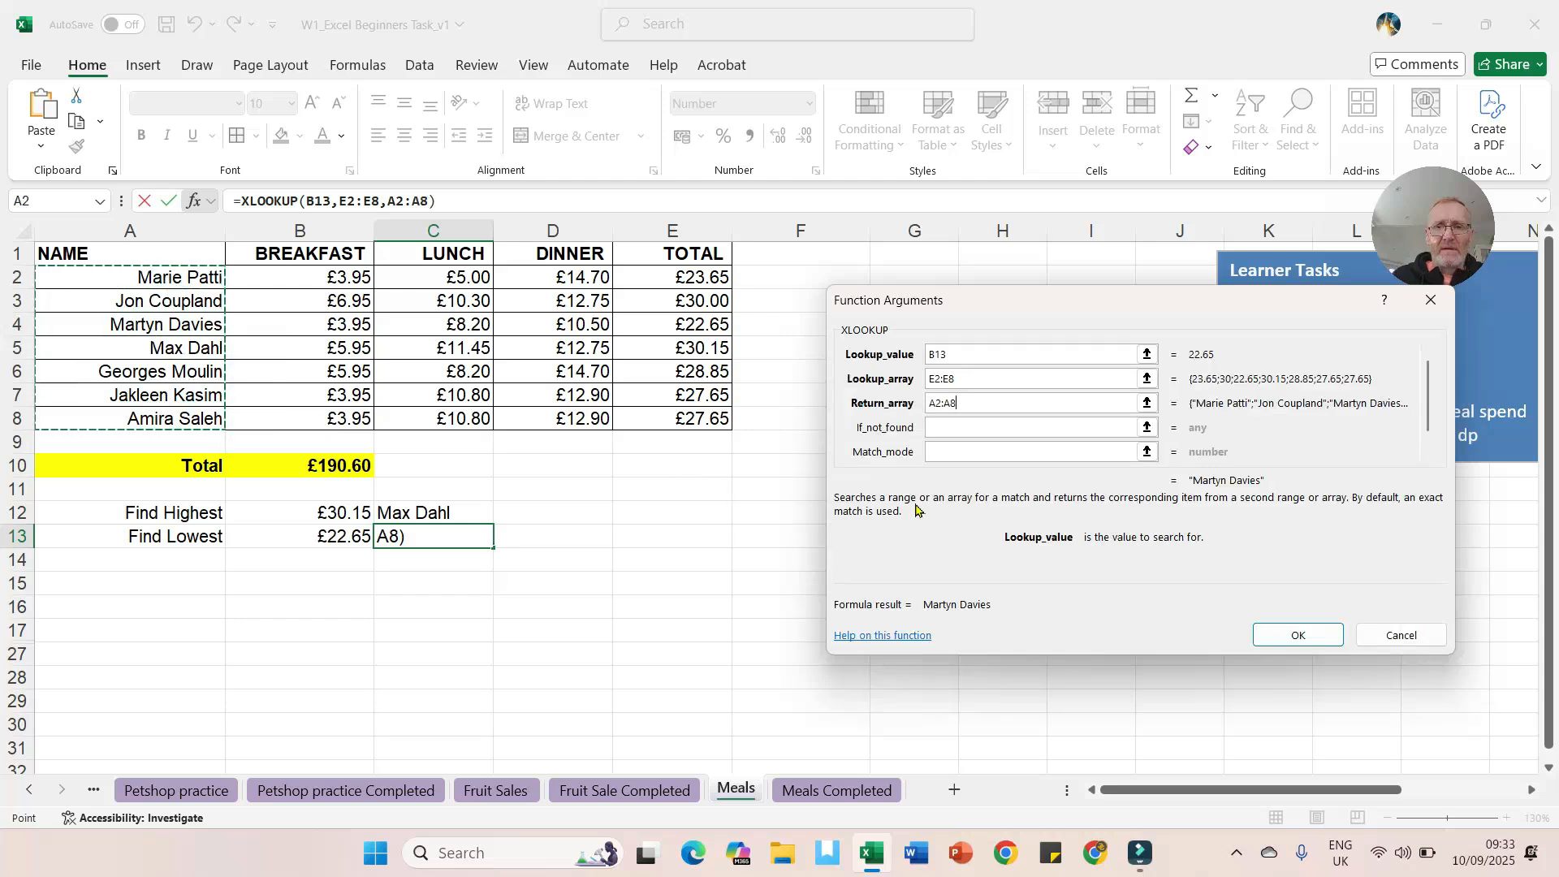
click(1281, 636)
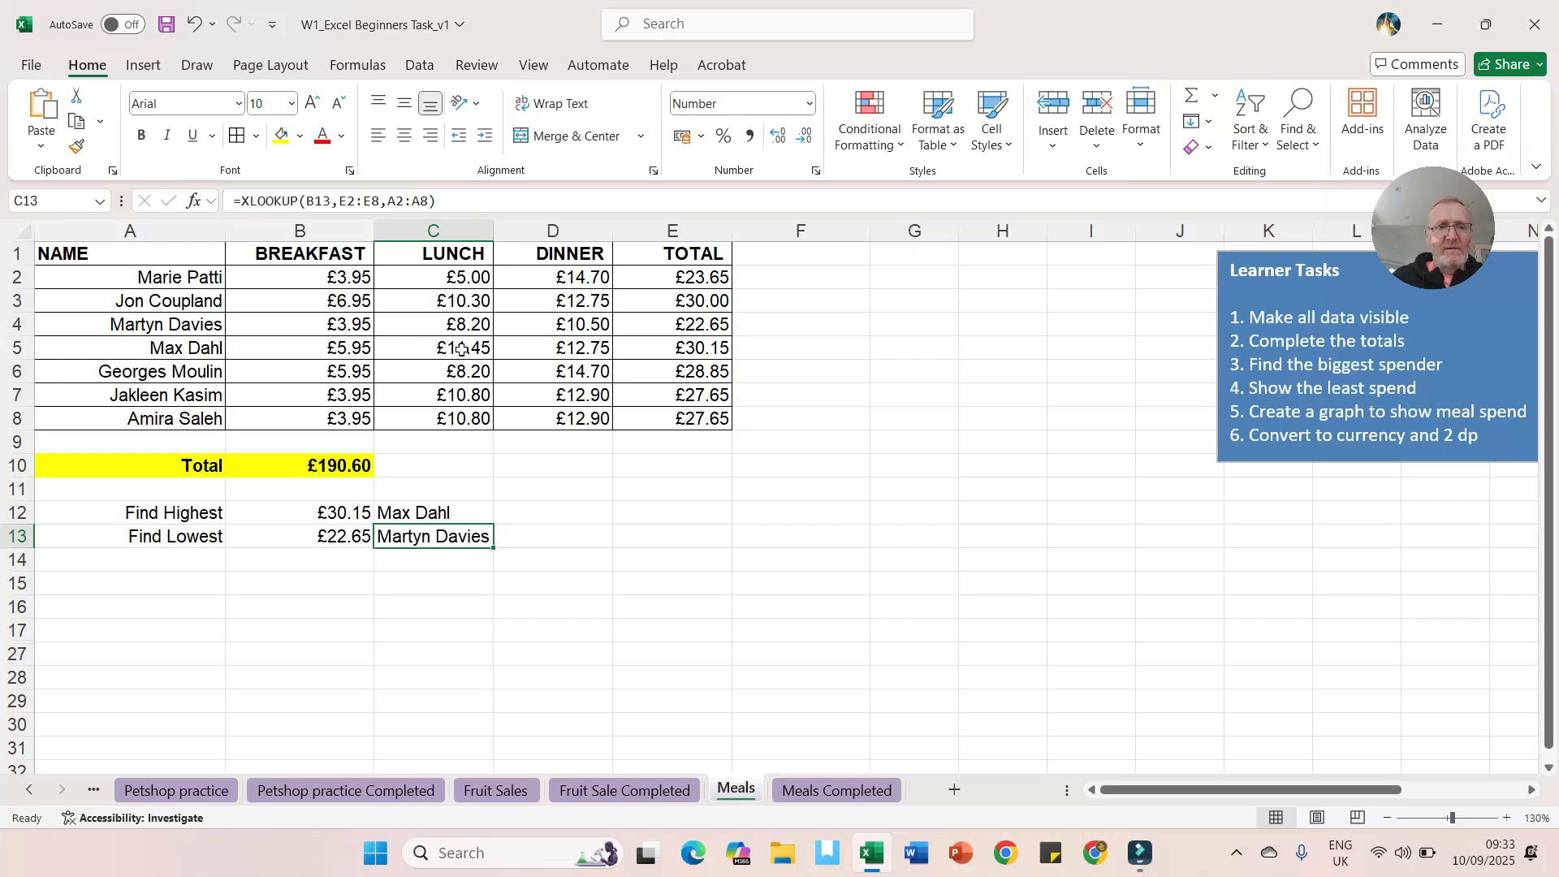
click(459, 346)
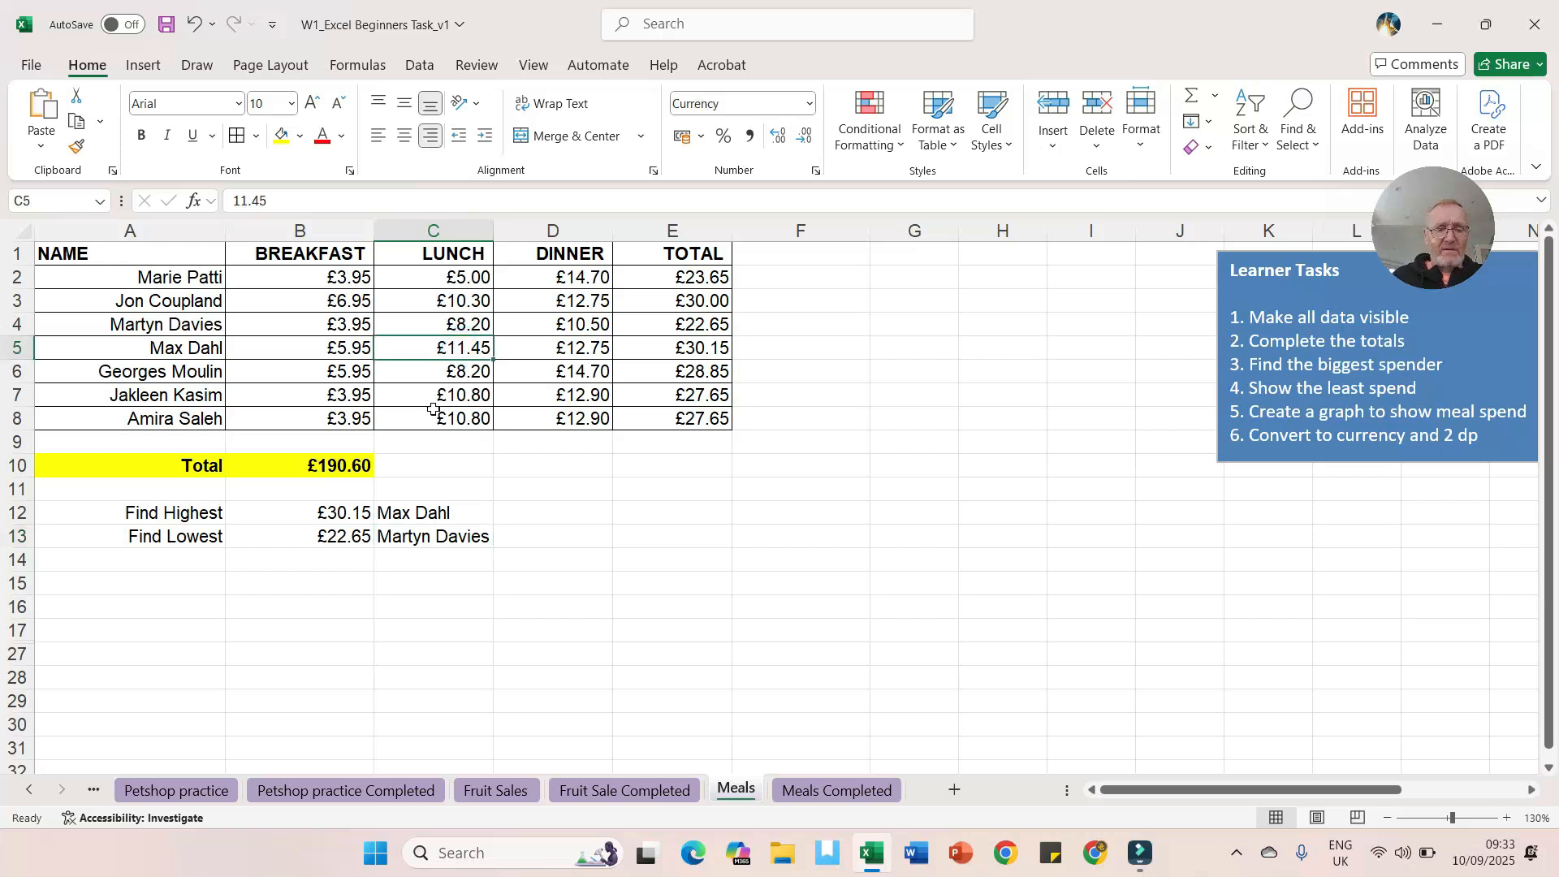
text(5)
key(Return)
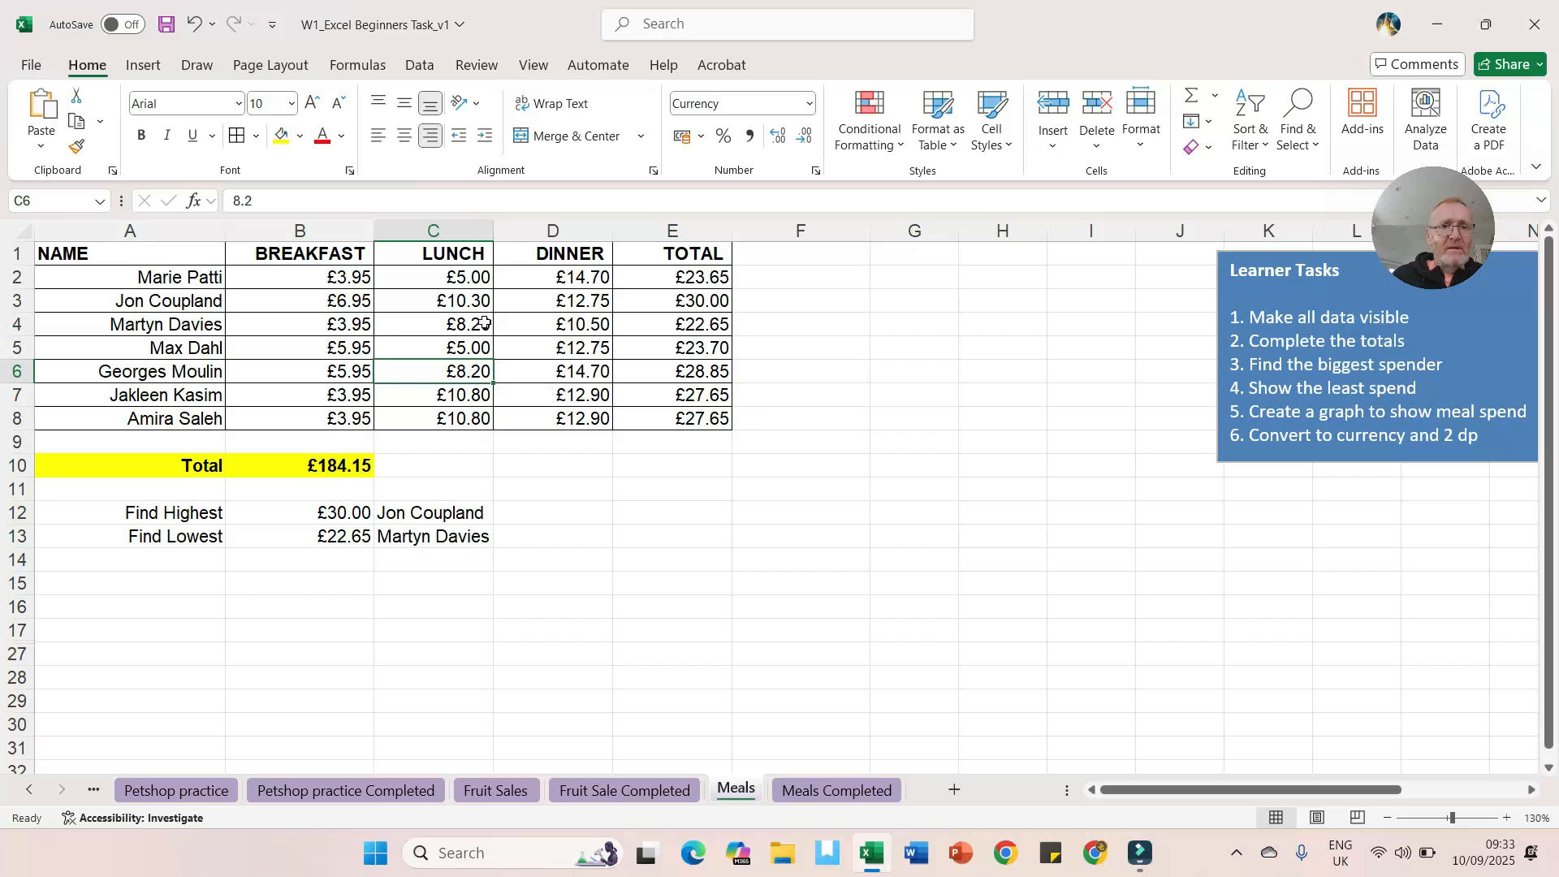
click(453, 325)
text(15)
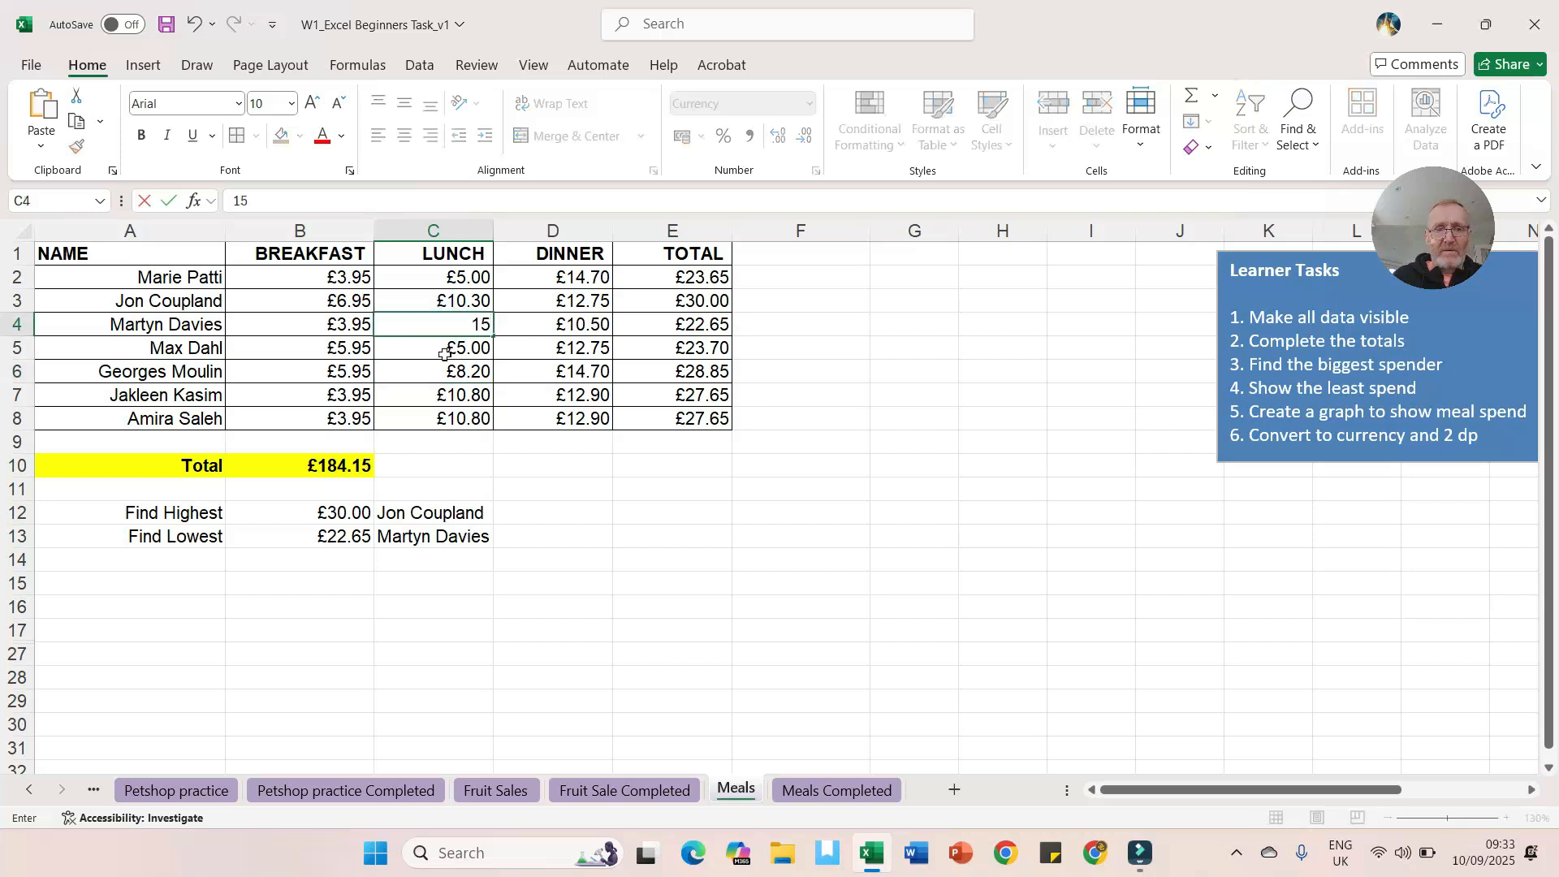
key(Return)
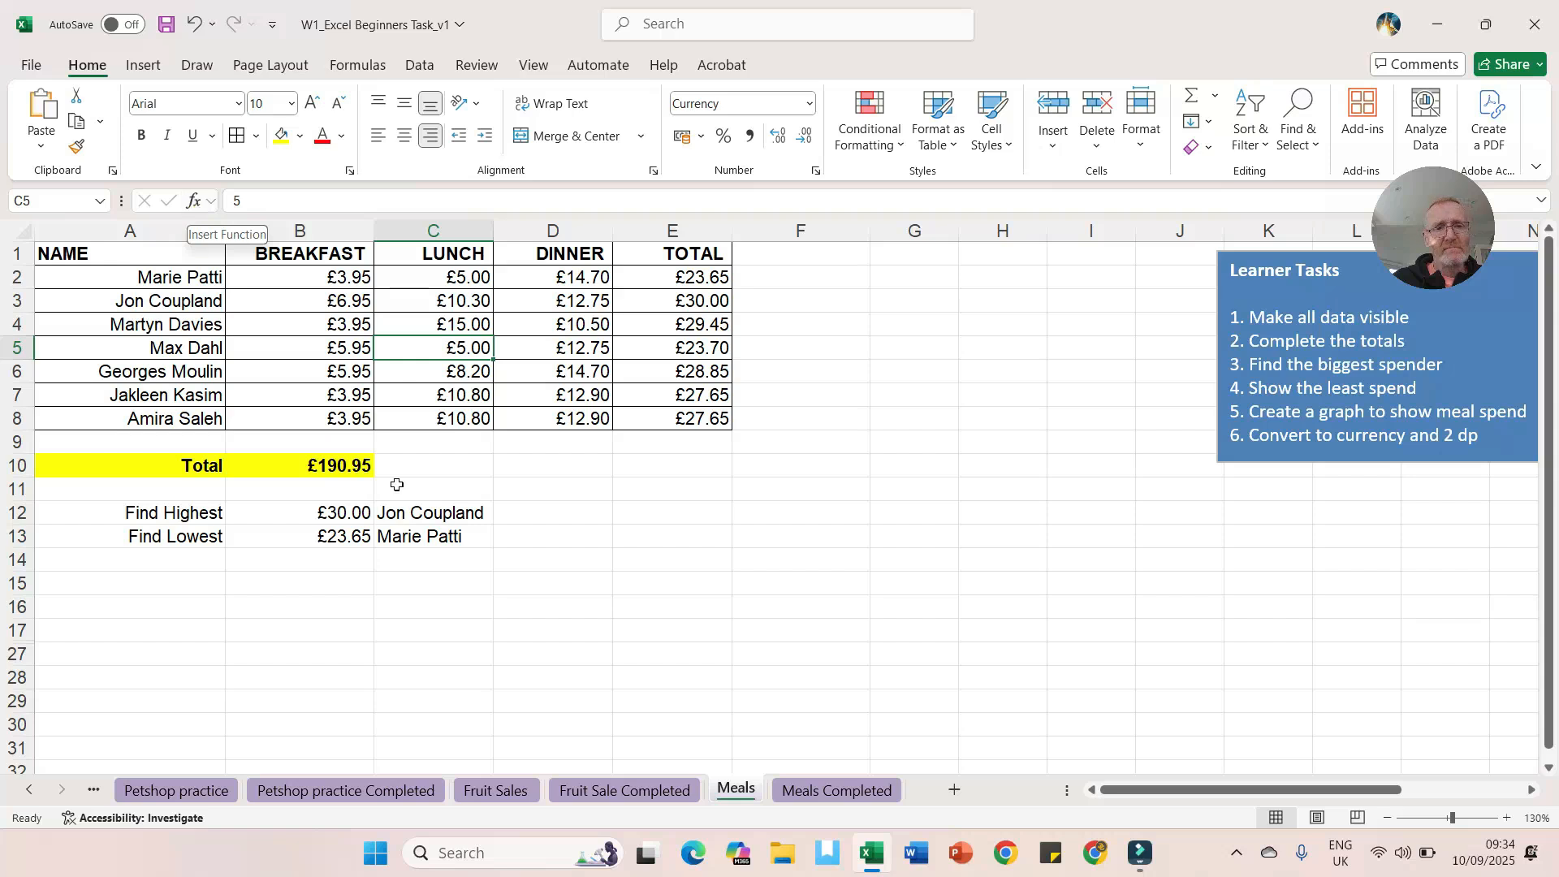
Step: Inspect the MAX formula in B12 and the XLOOKUP formula in C12 for the highest spender
click(431, 515)
click(341, 512)
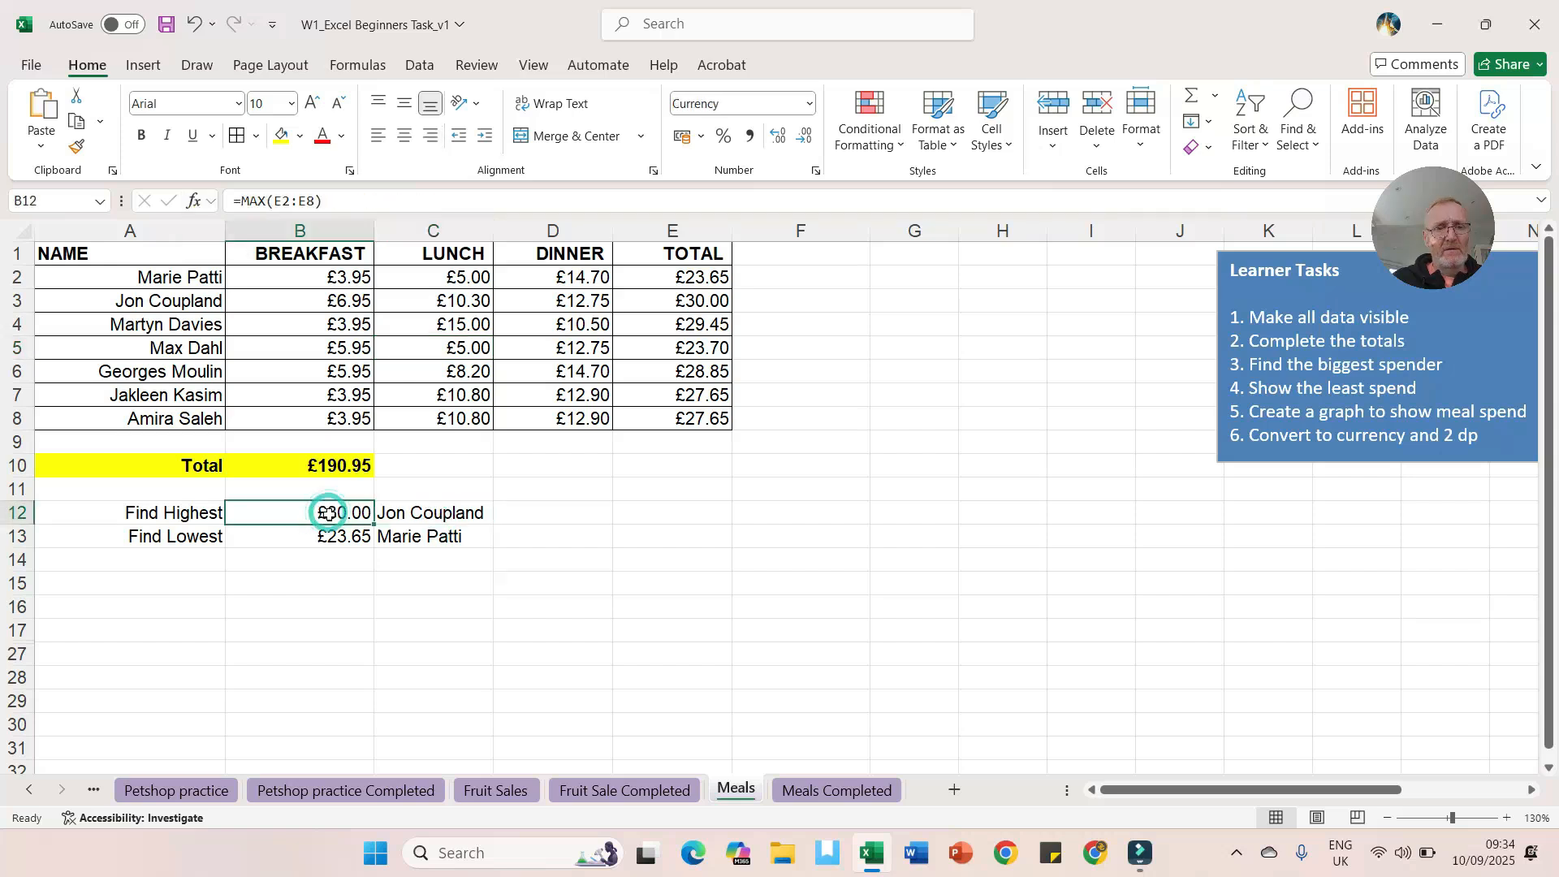
click(419, 509)
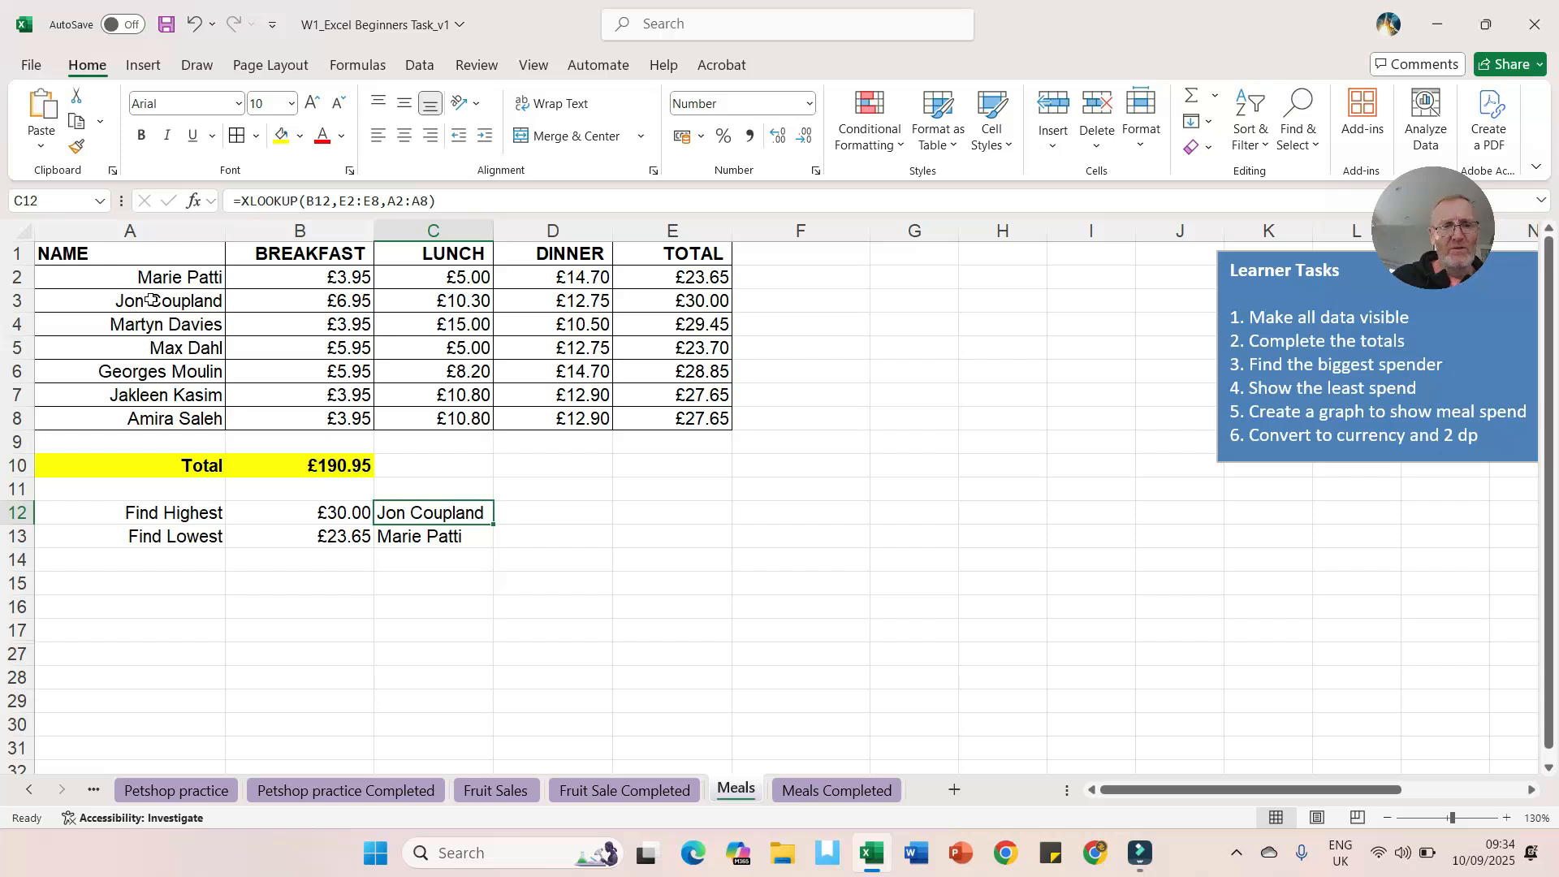
click(581, 516)
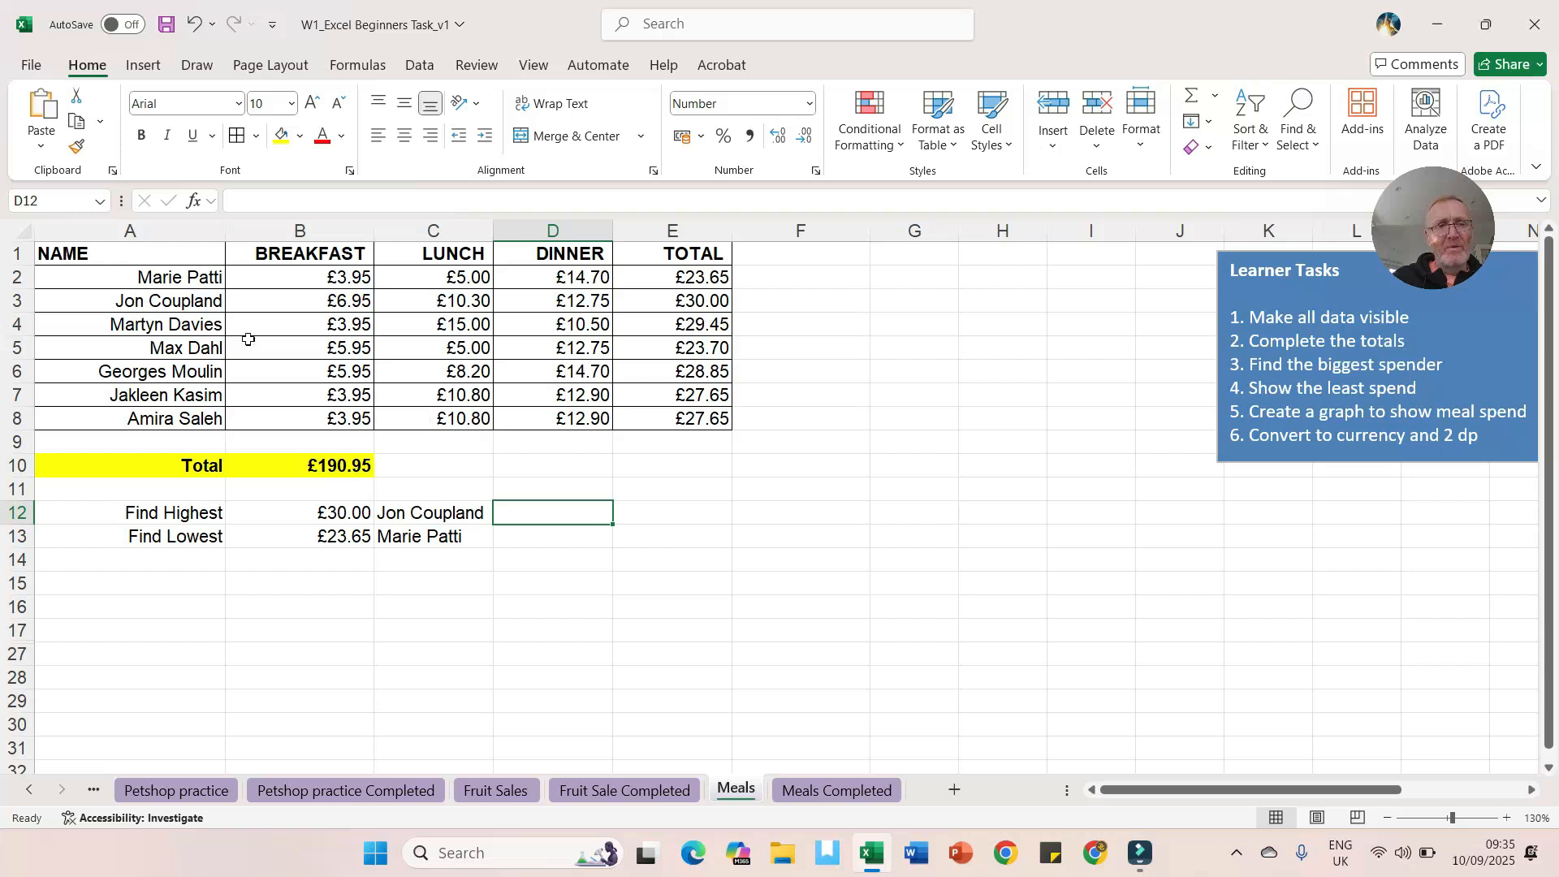
Step: Insert a clustered column chart from the names in A1:A8 and the totals in E1:E8, one colour per person
drag(123, 252, 116, 417)
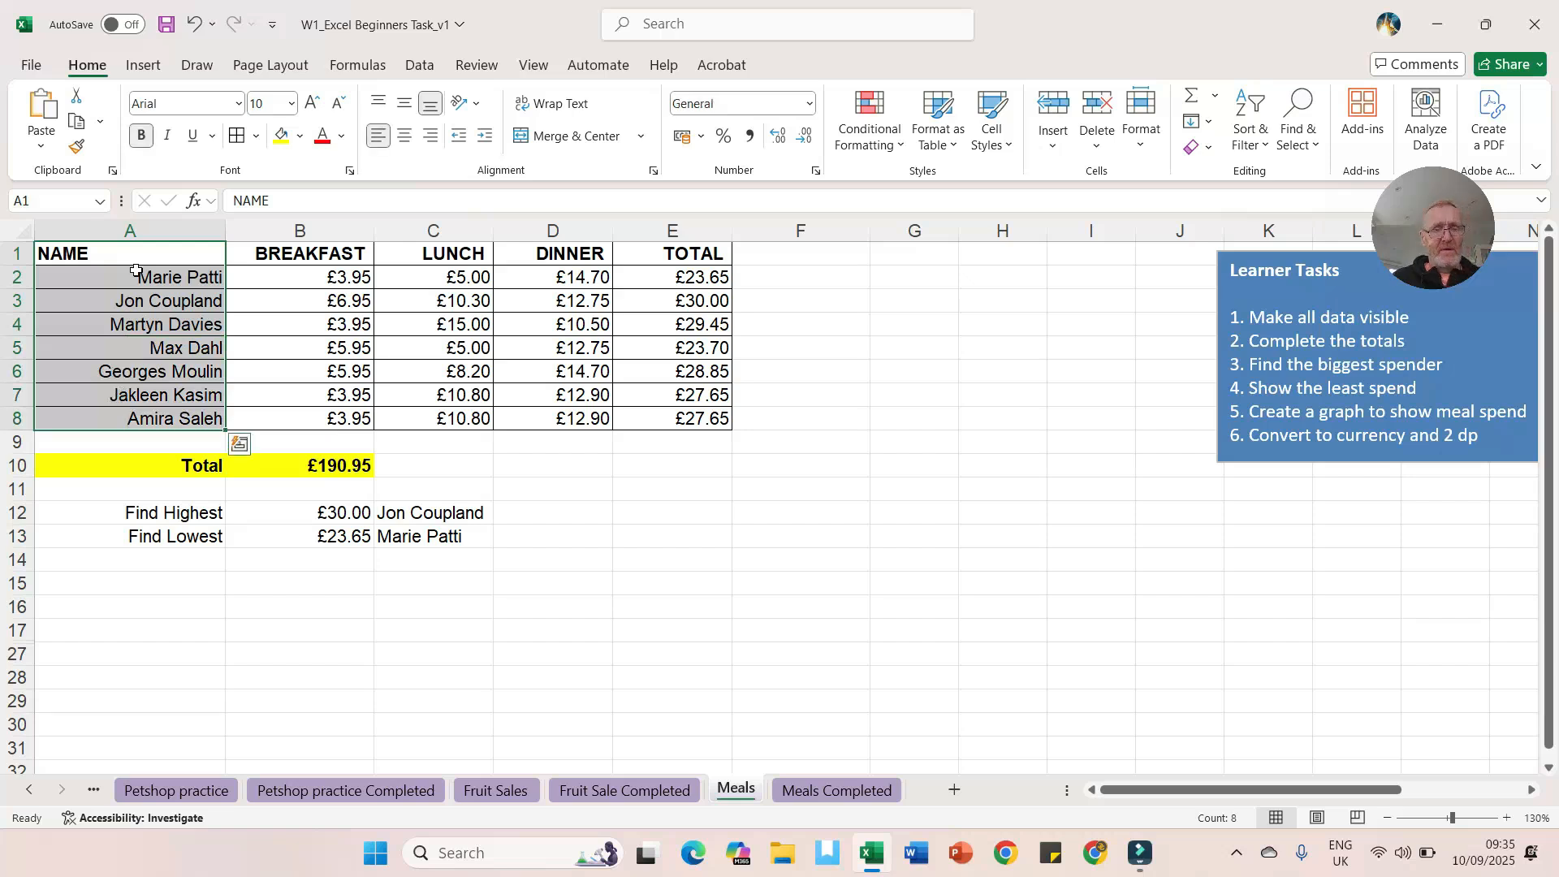
ctrl+click(698, 252)
drag(698, 252, 688, 416)
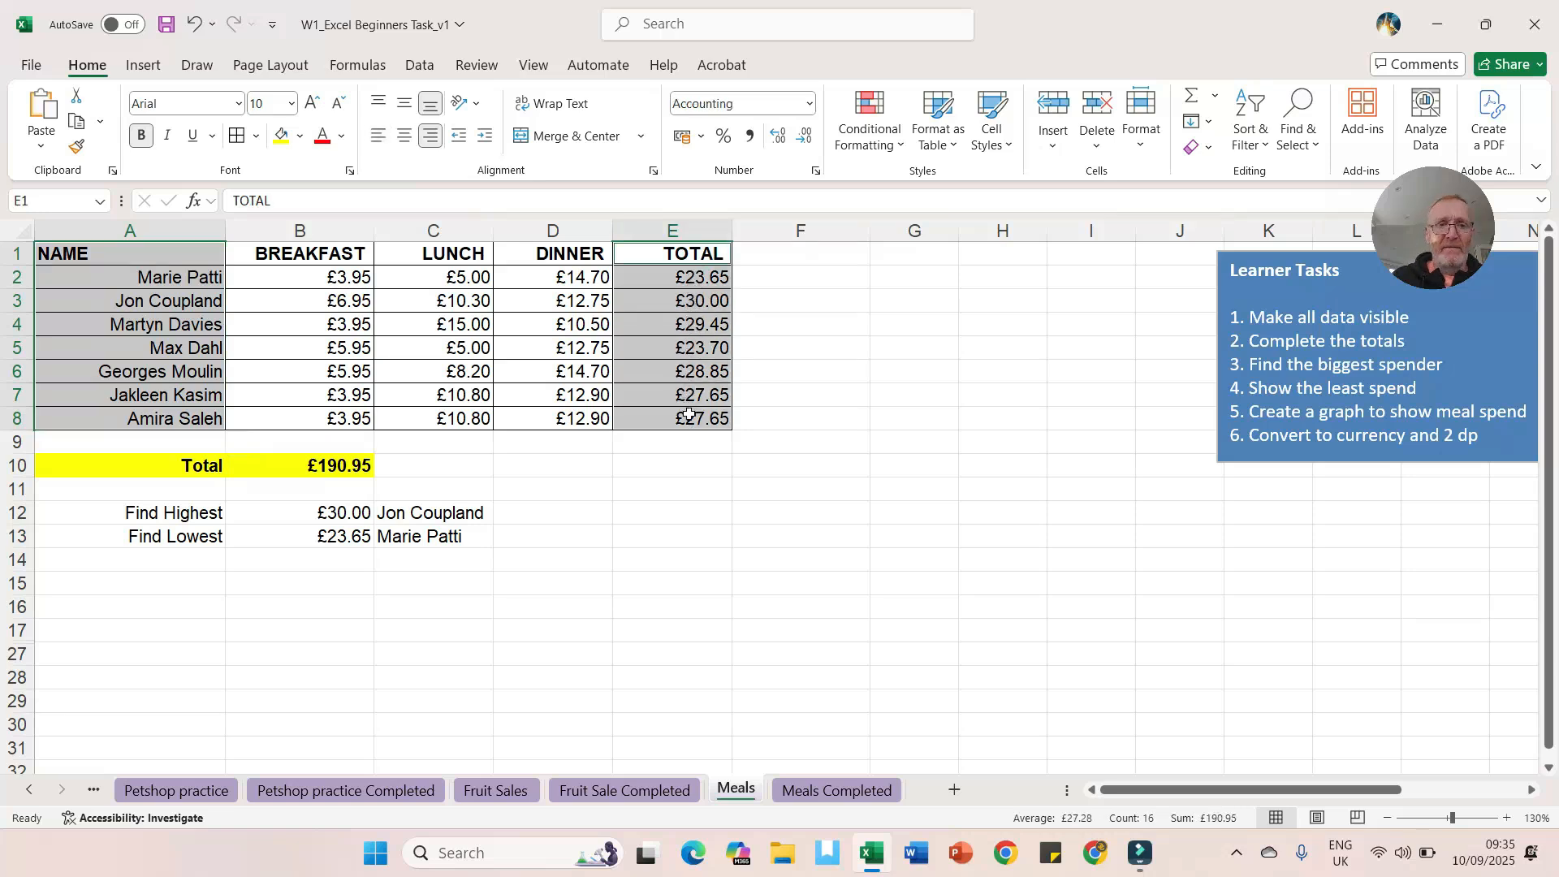
click(628, 416)
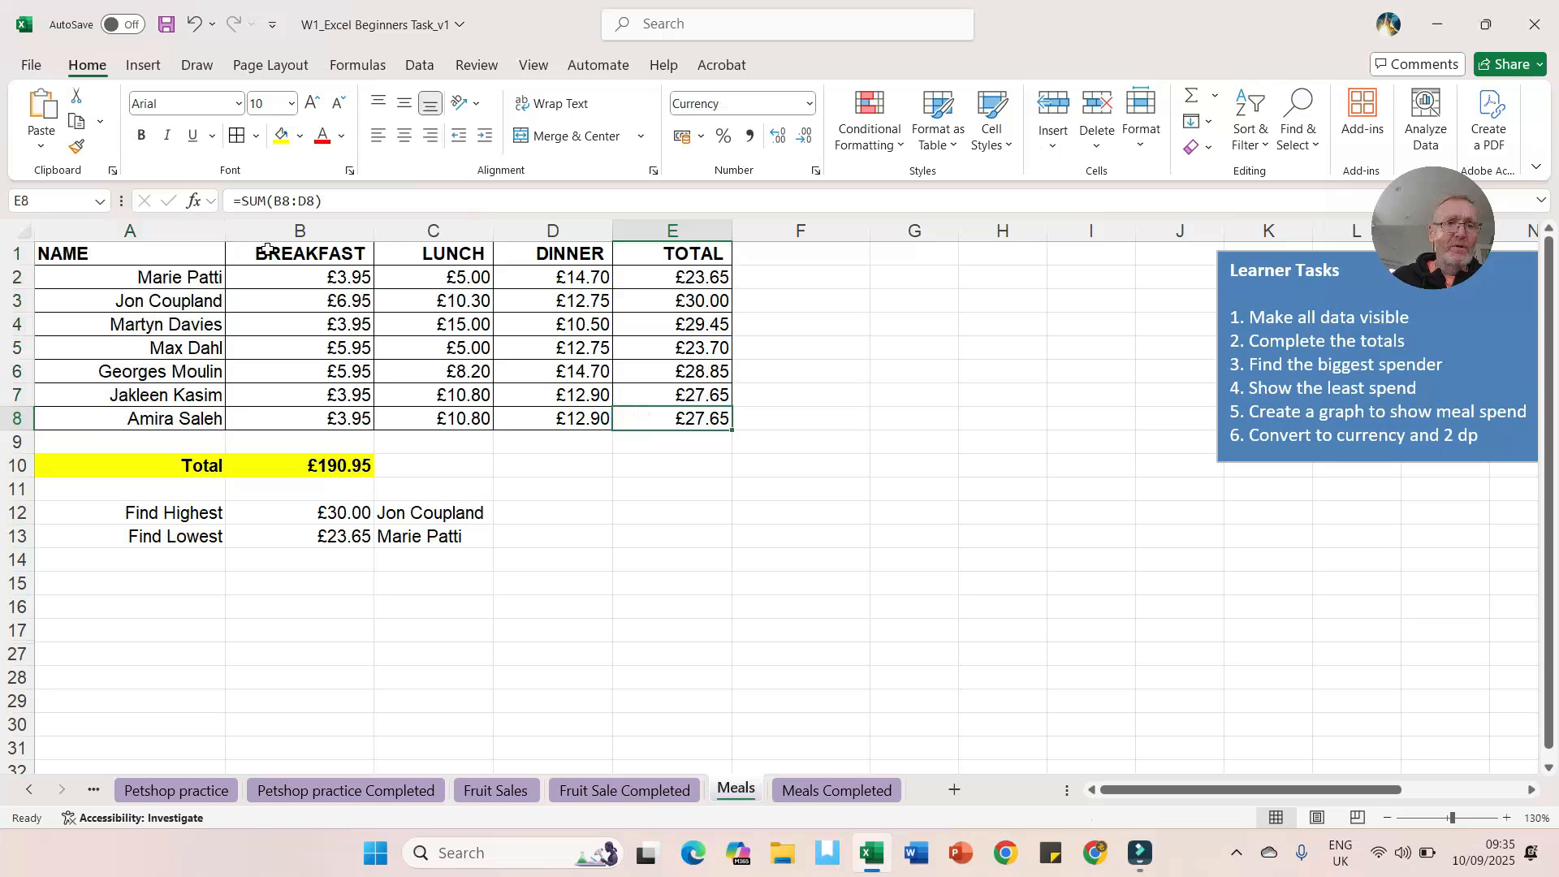
drag(161, 256, 629, 415)
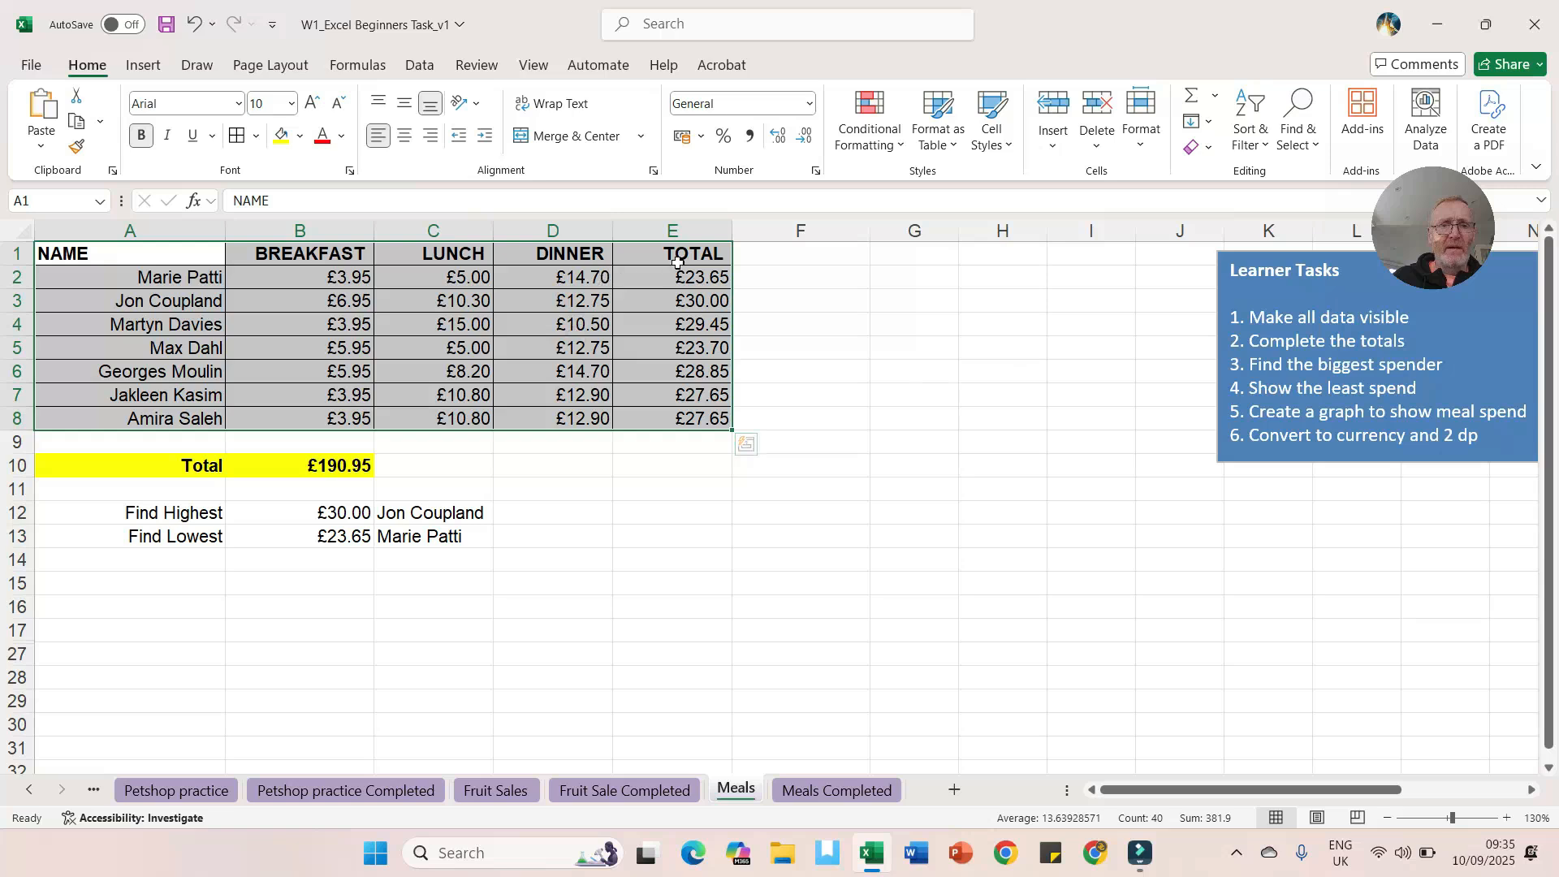
click(663, 301)
drag(136, 254, 136, 419)
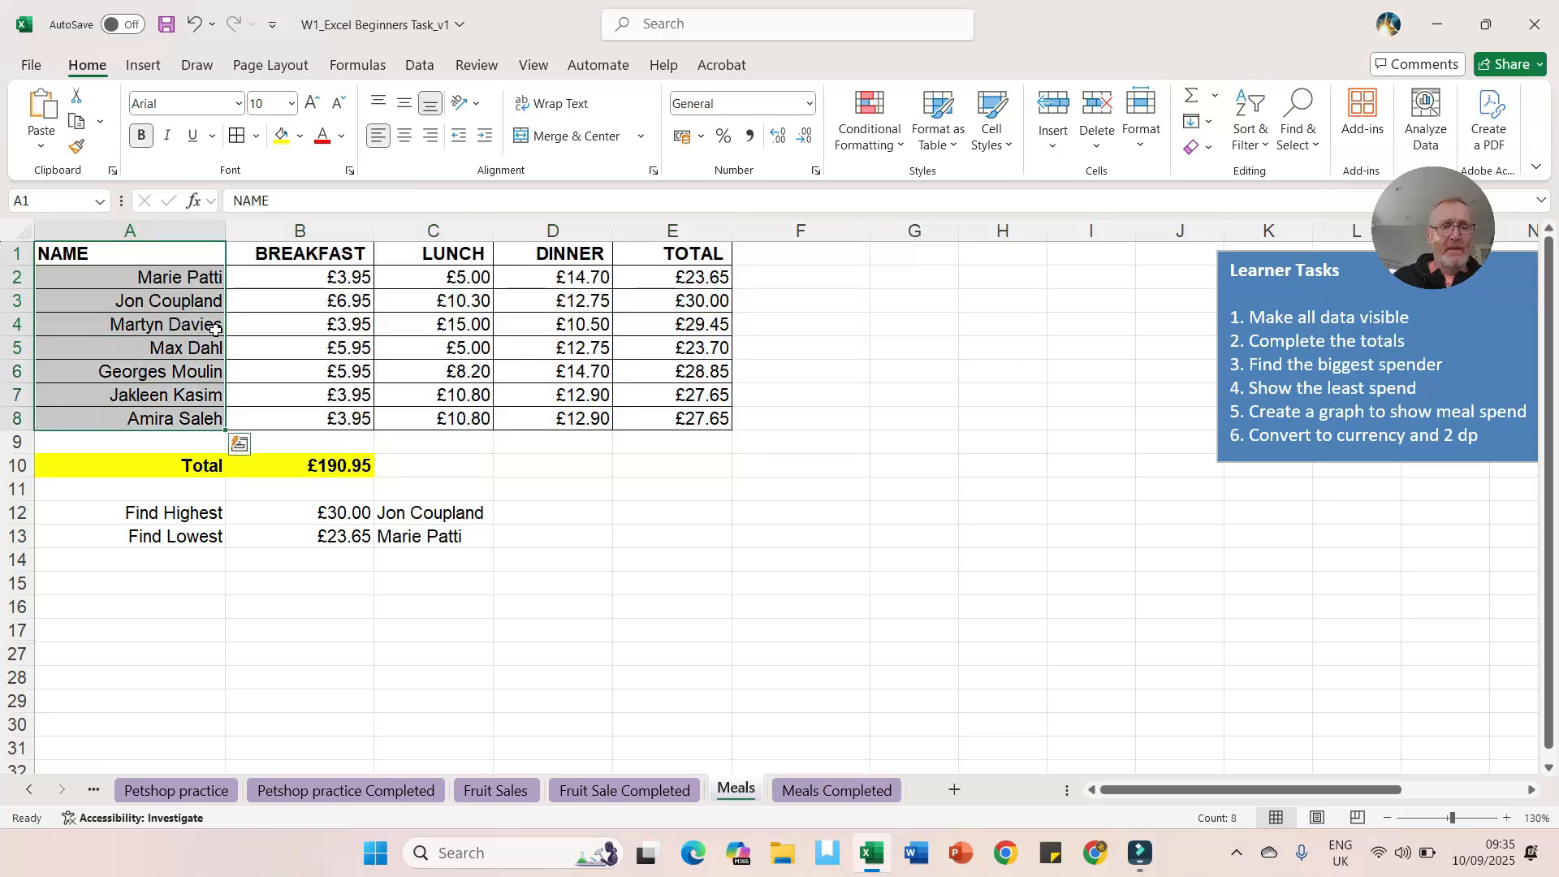
ctrl+drag(705, 258, 679, 415)
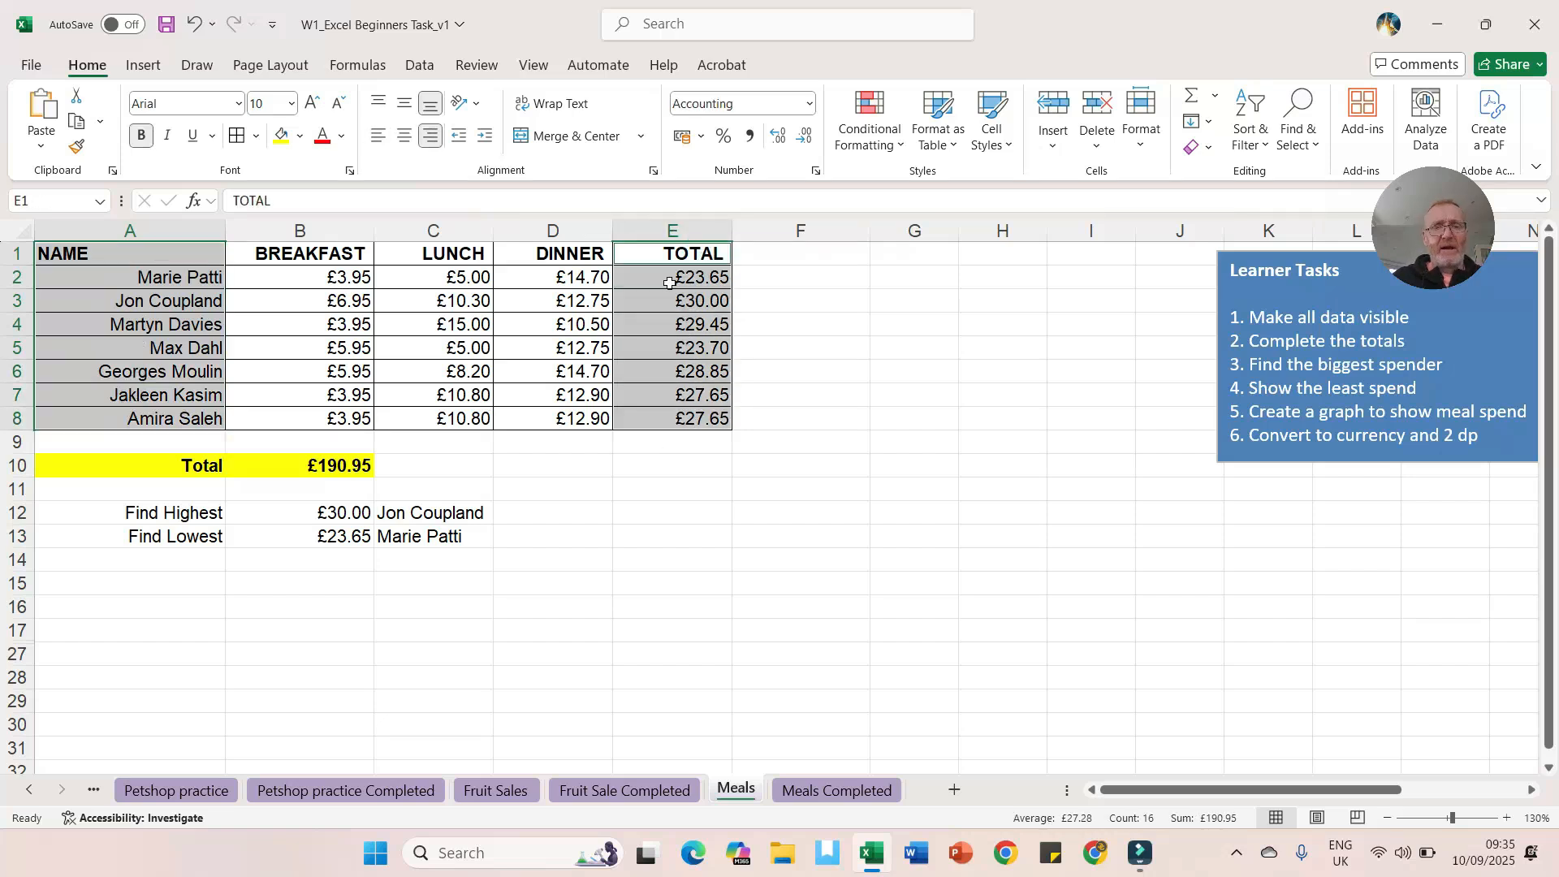
click(143, 65)
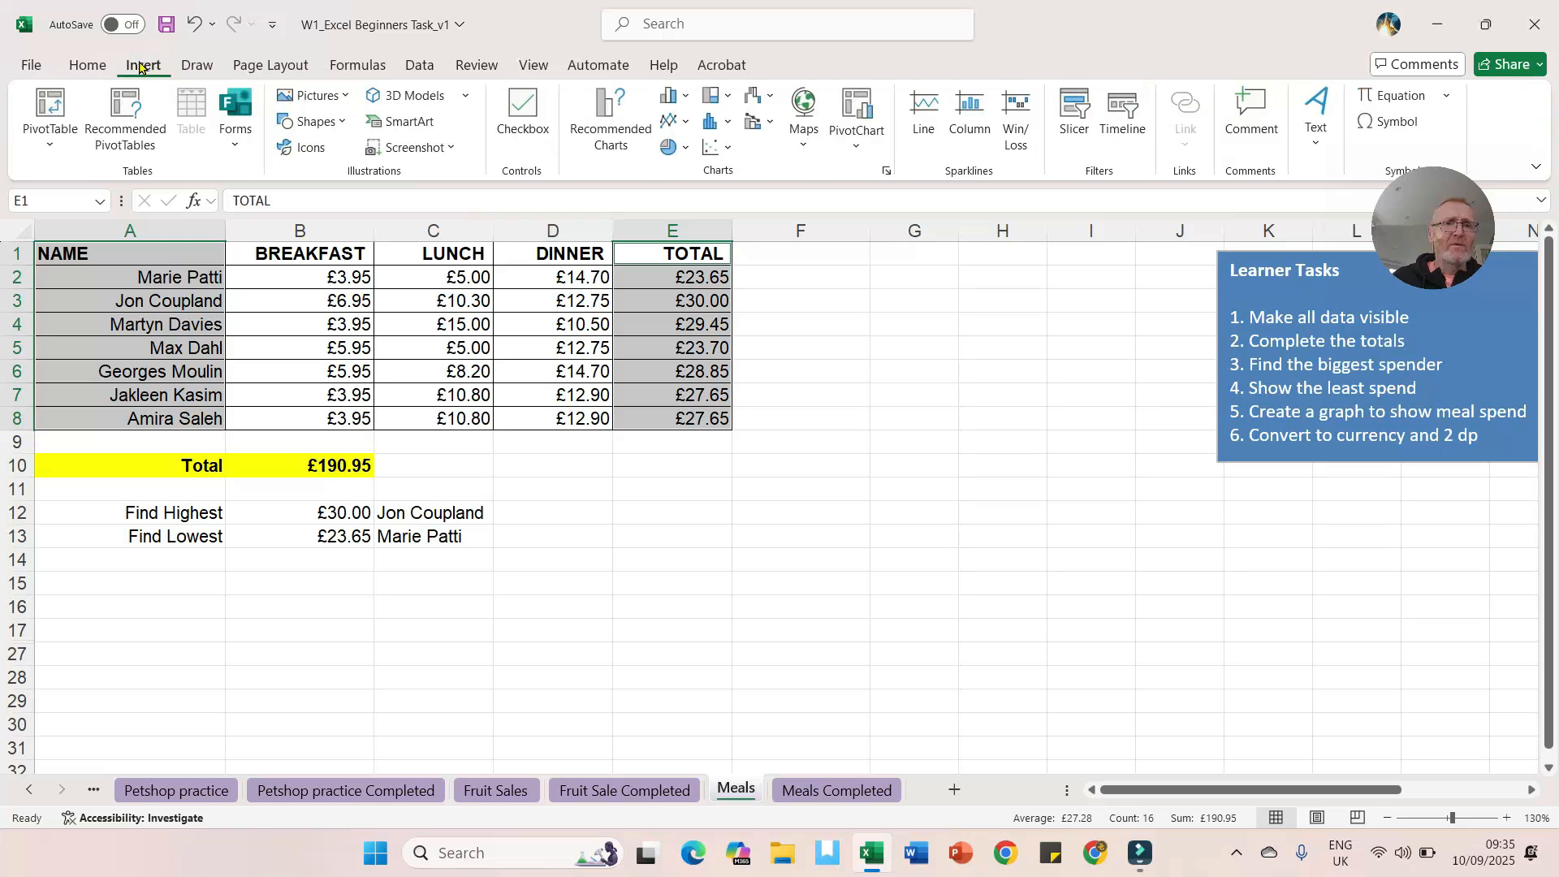
click(601, 110)
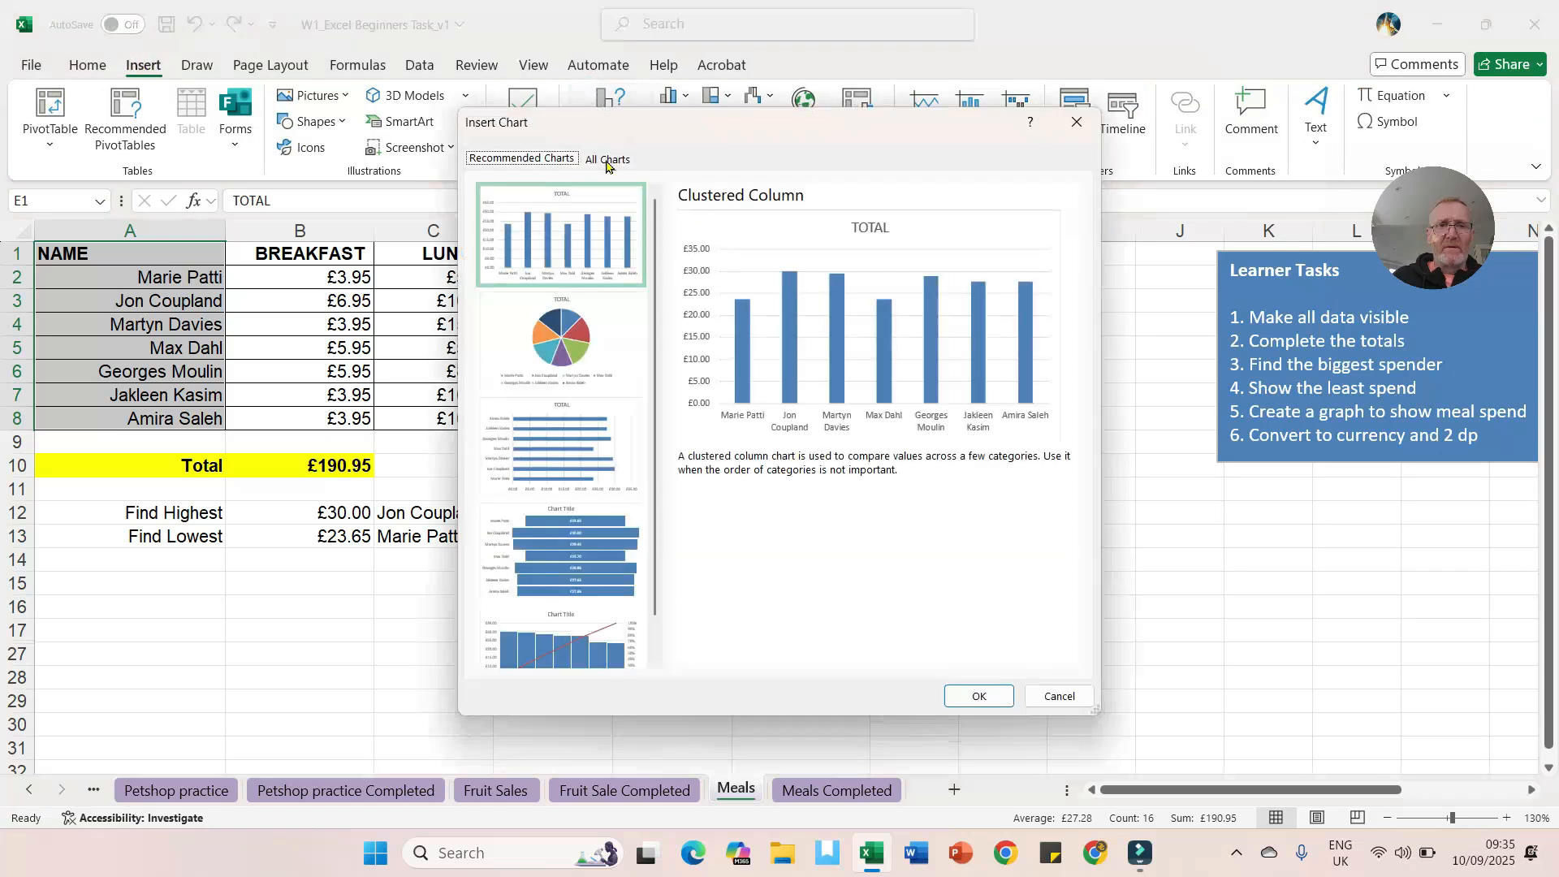
click(607, 159)
mouse_move(897, 334)
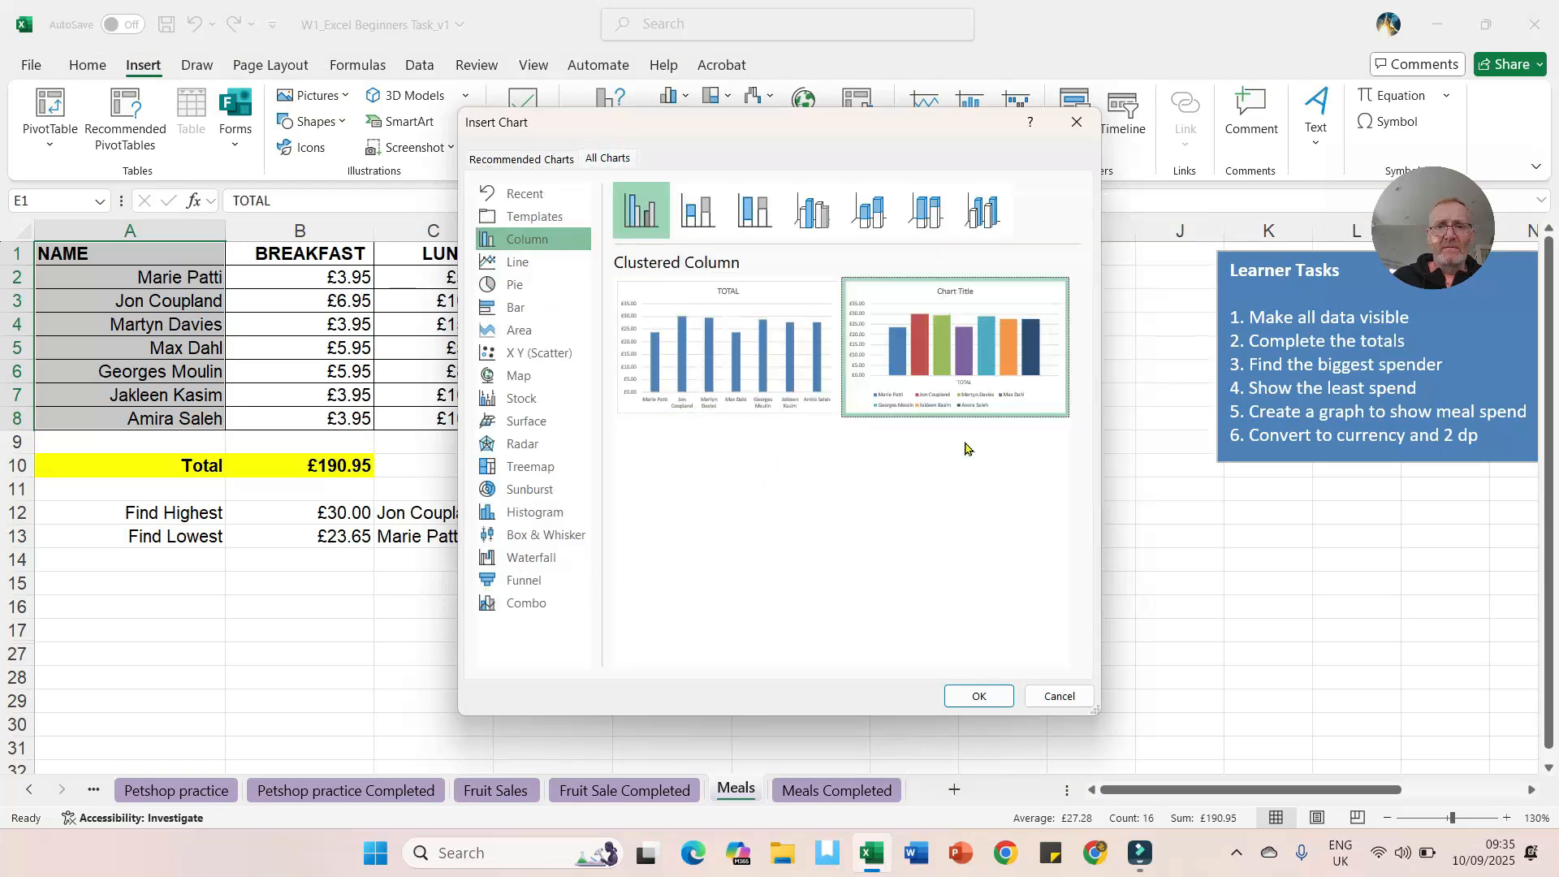
click(982, 695)
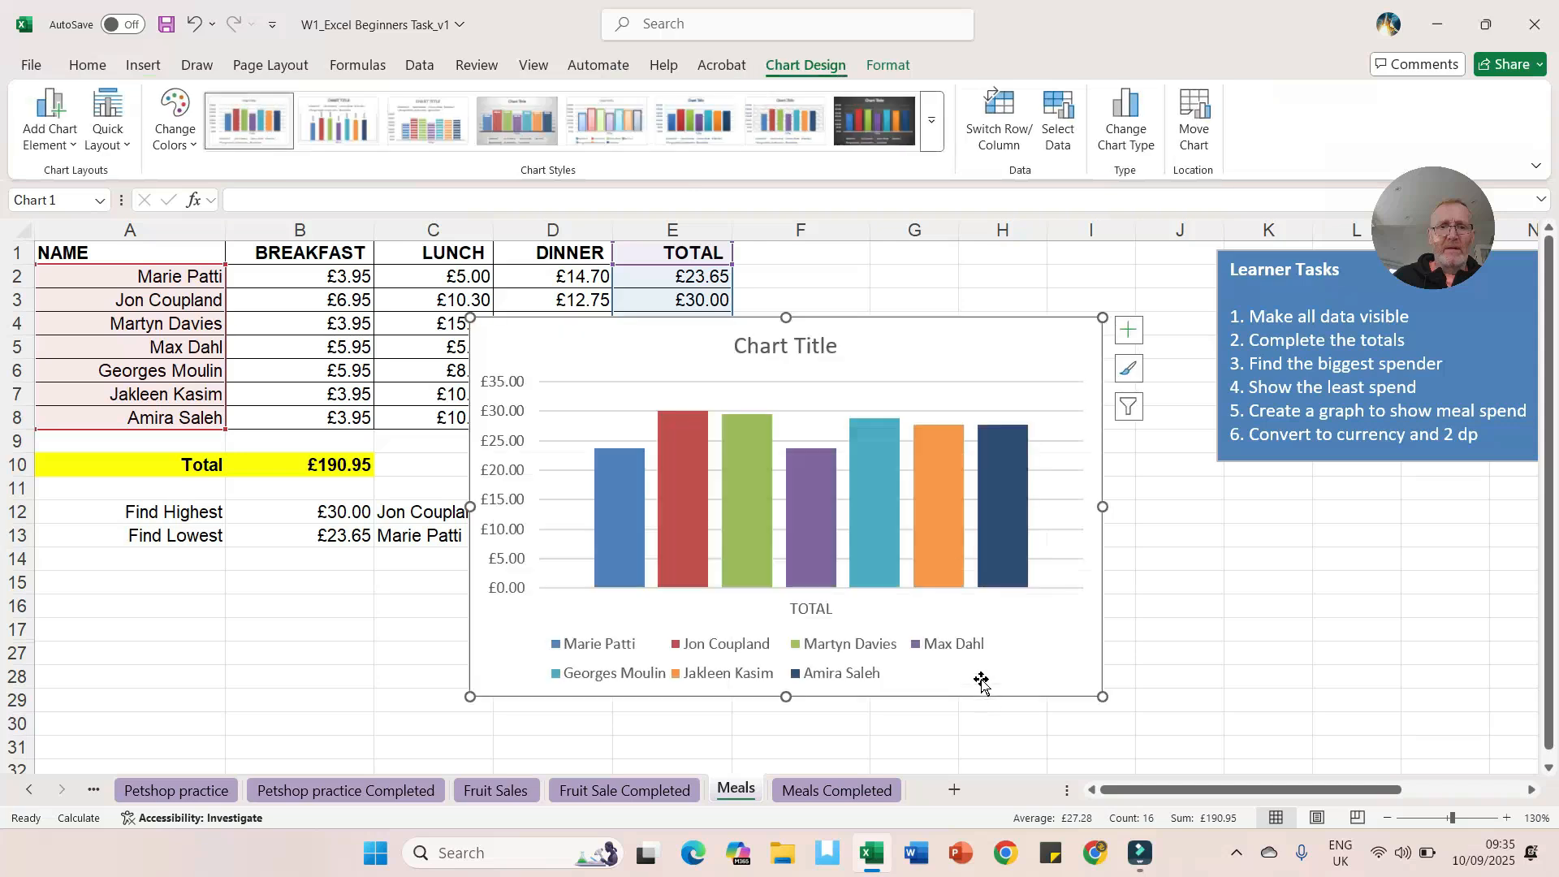
Step: Move and shrink the chart to sit below the table, roughly columns D to H and rows 10 to 31
drag(951, 359, 985, 411)
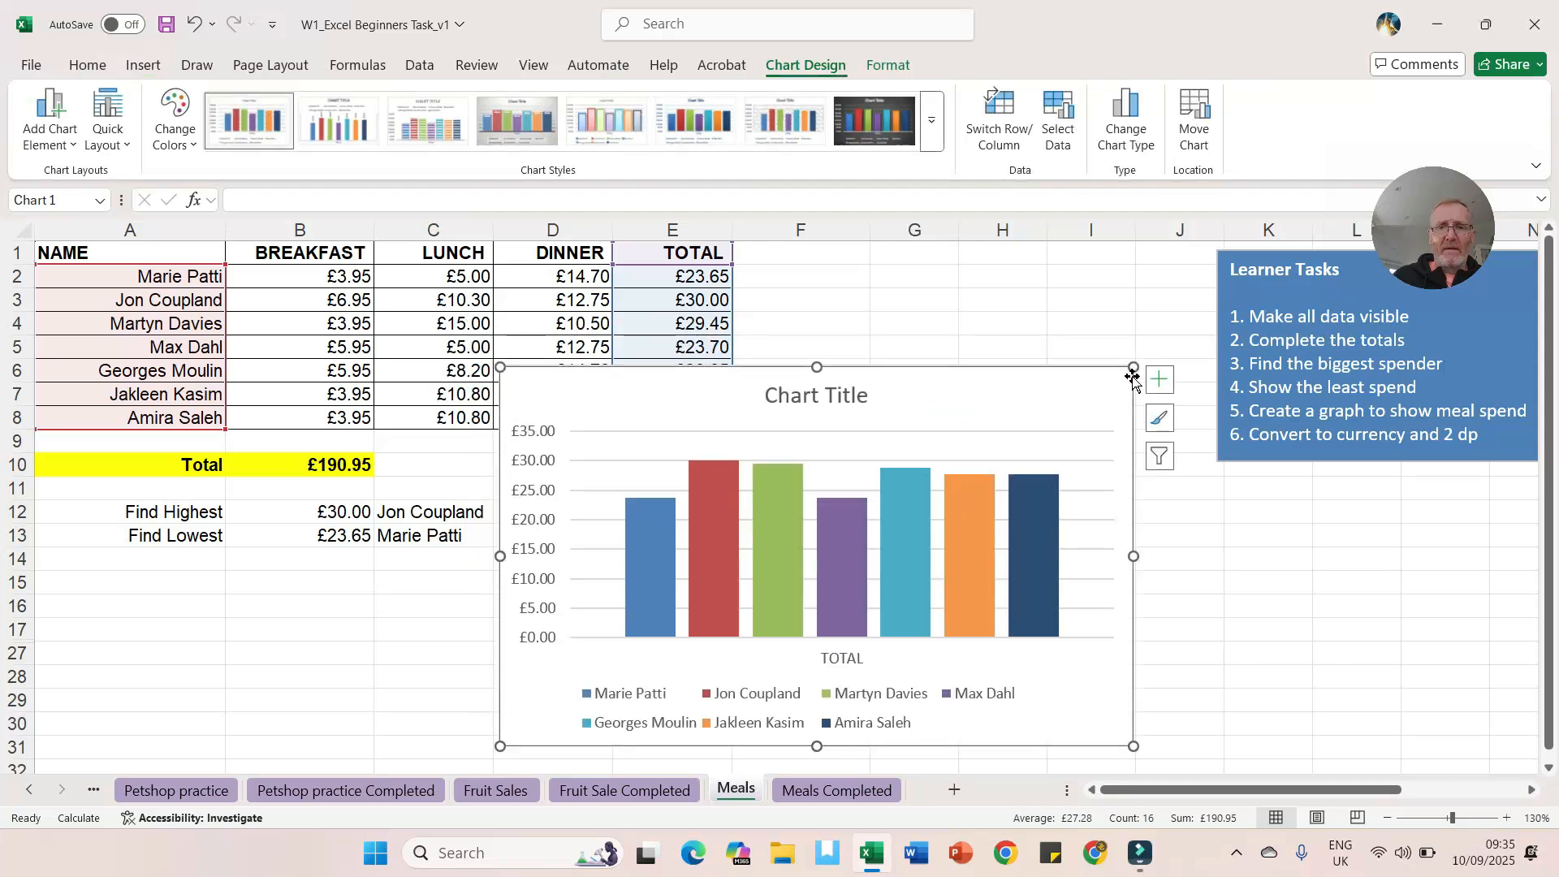
drag(1134, 367, 1006, 441)
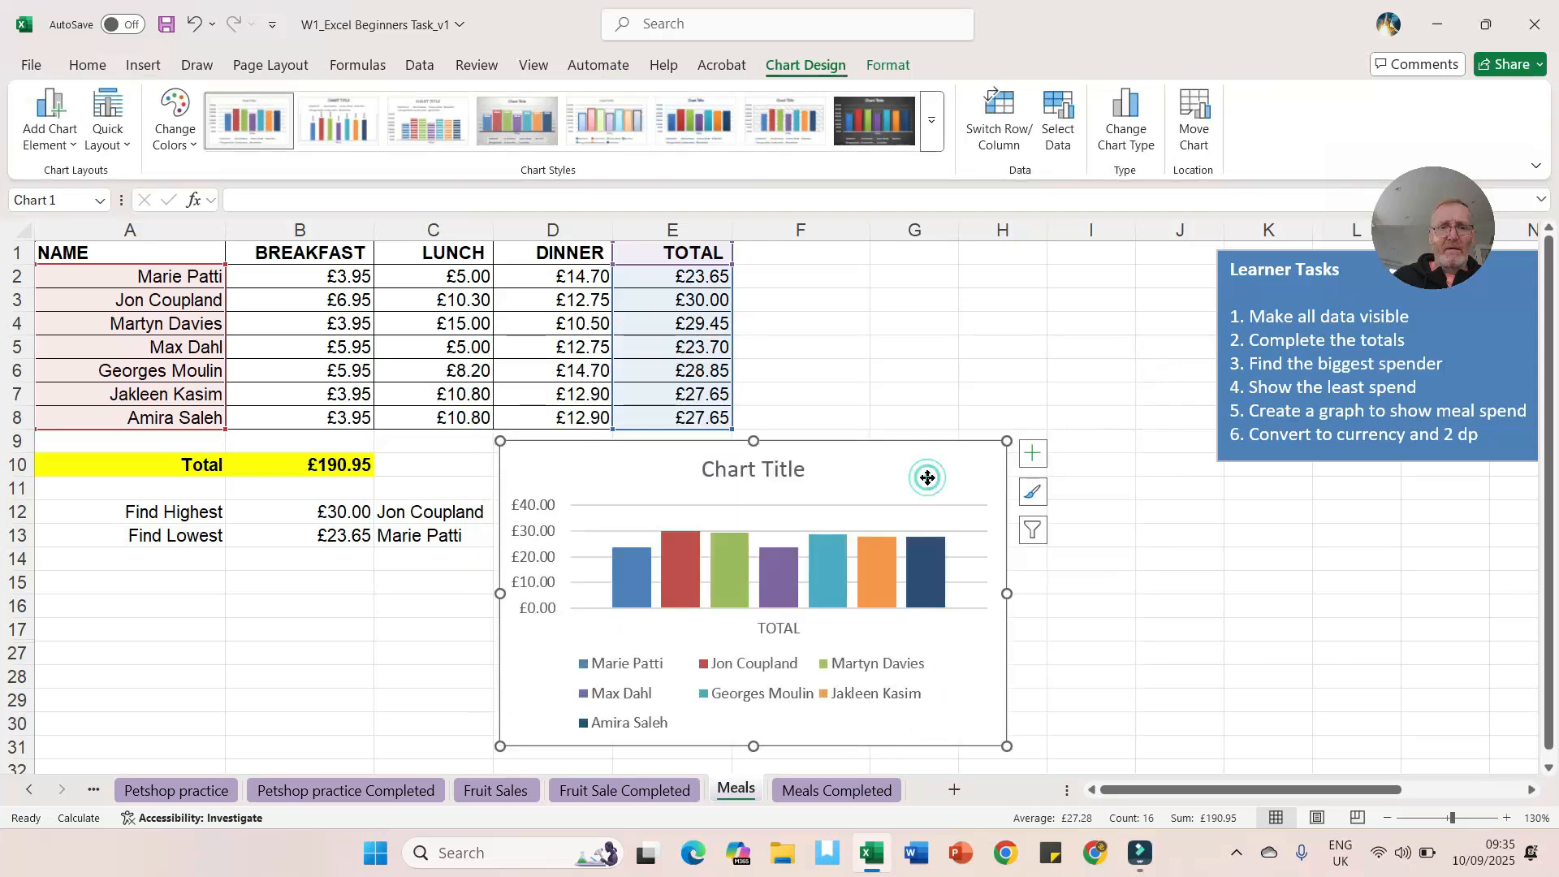
drag(925, 477, 1005, 473)
Step: Set the chart title to Total Meal Spend
click(836, 467)
double_click(836, 466)
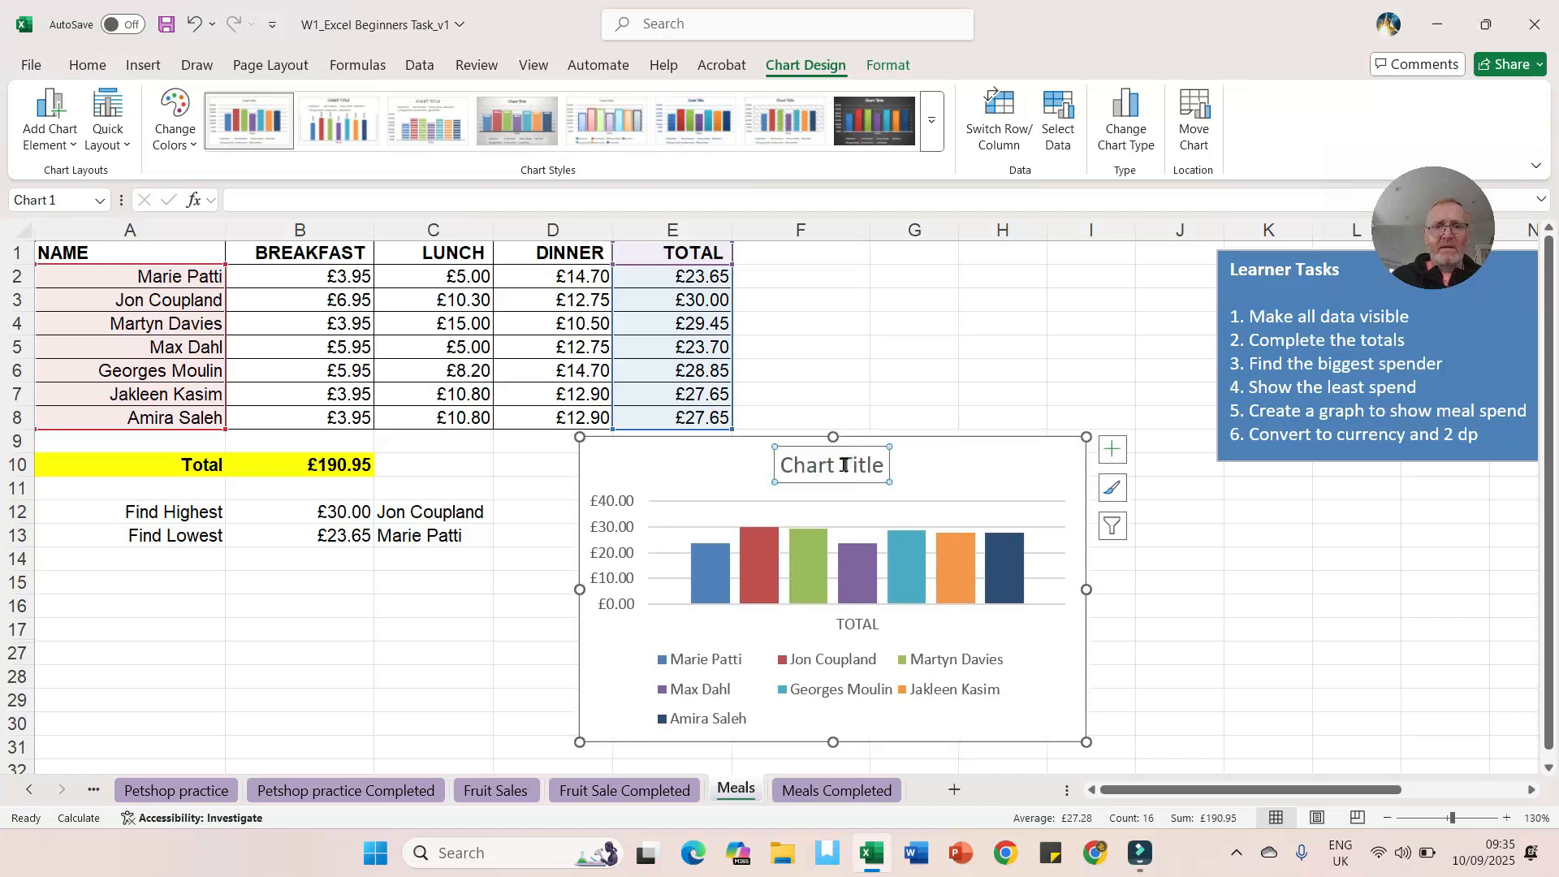
click(413, 203)
text(Total M)
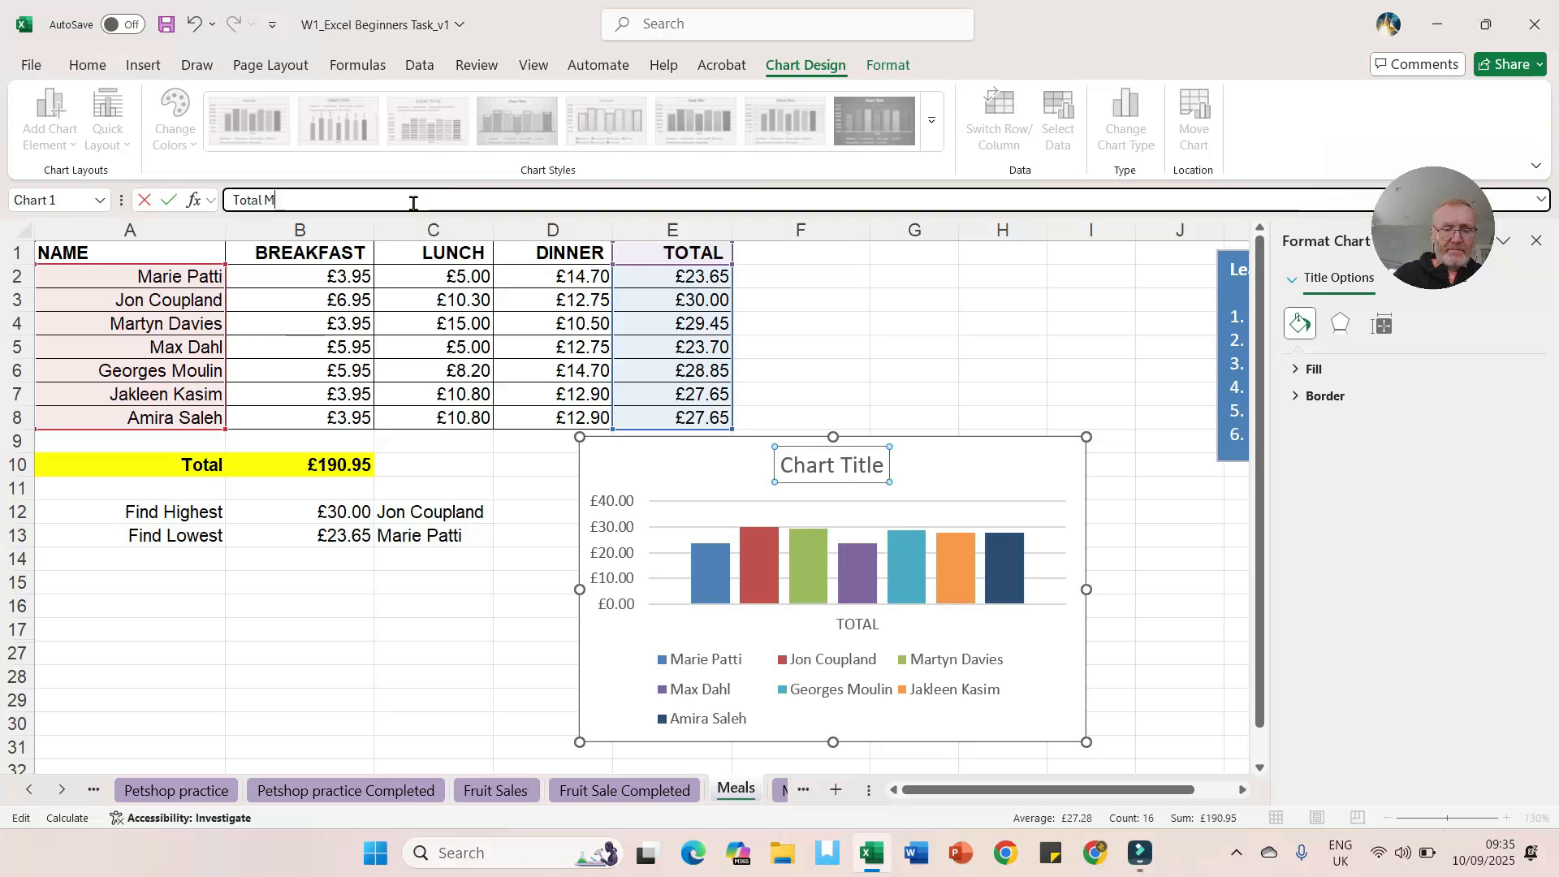
text(eal Spen)
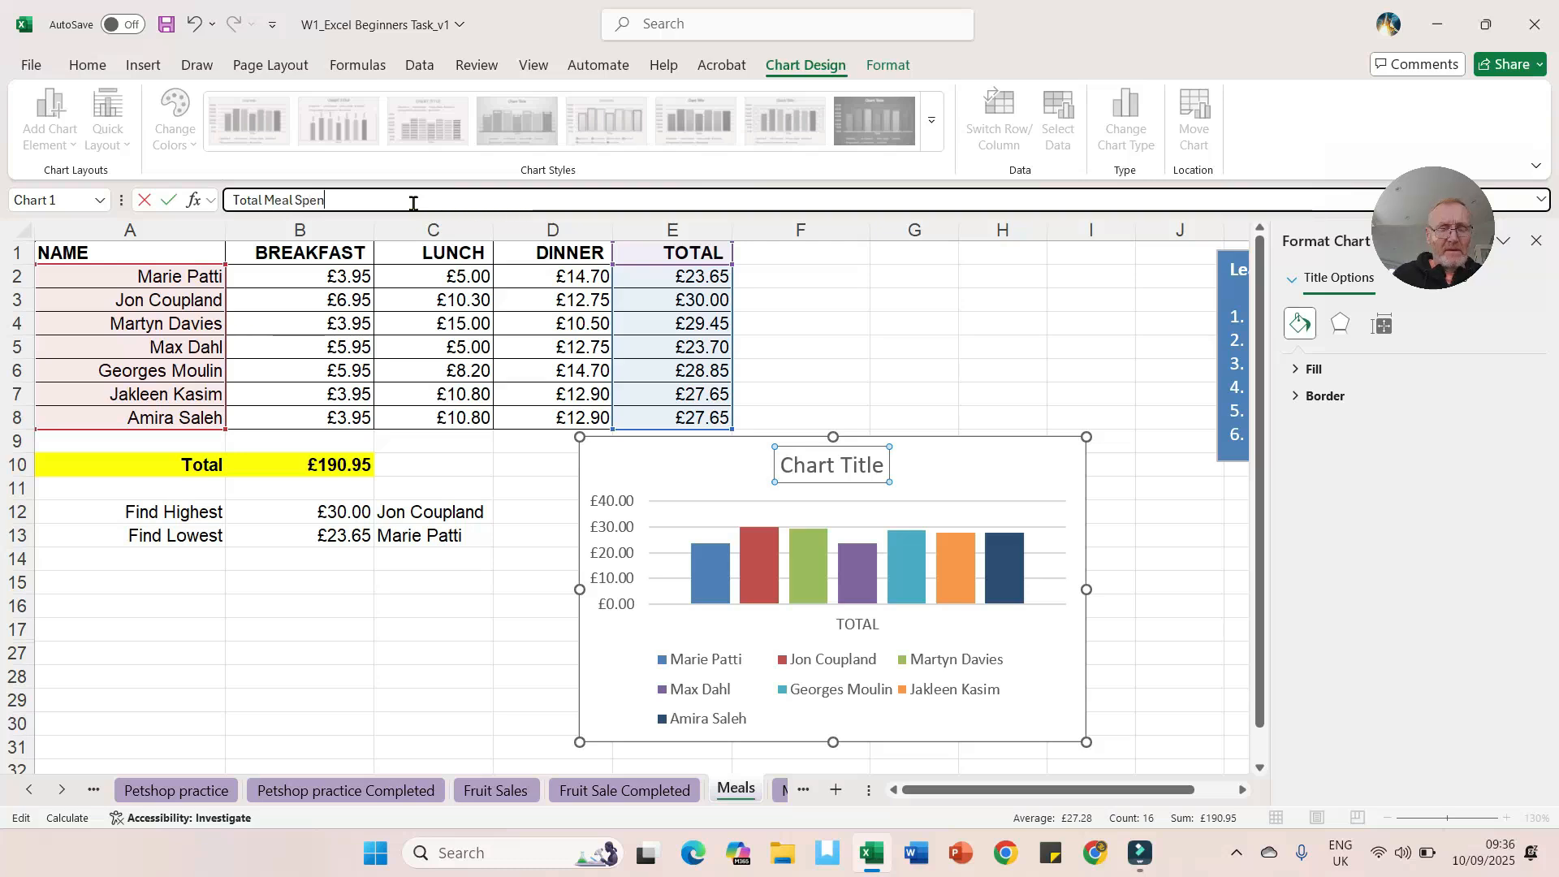
text(d)
key(Return)
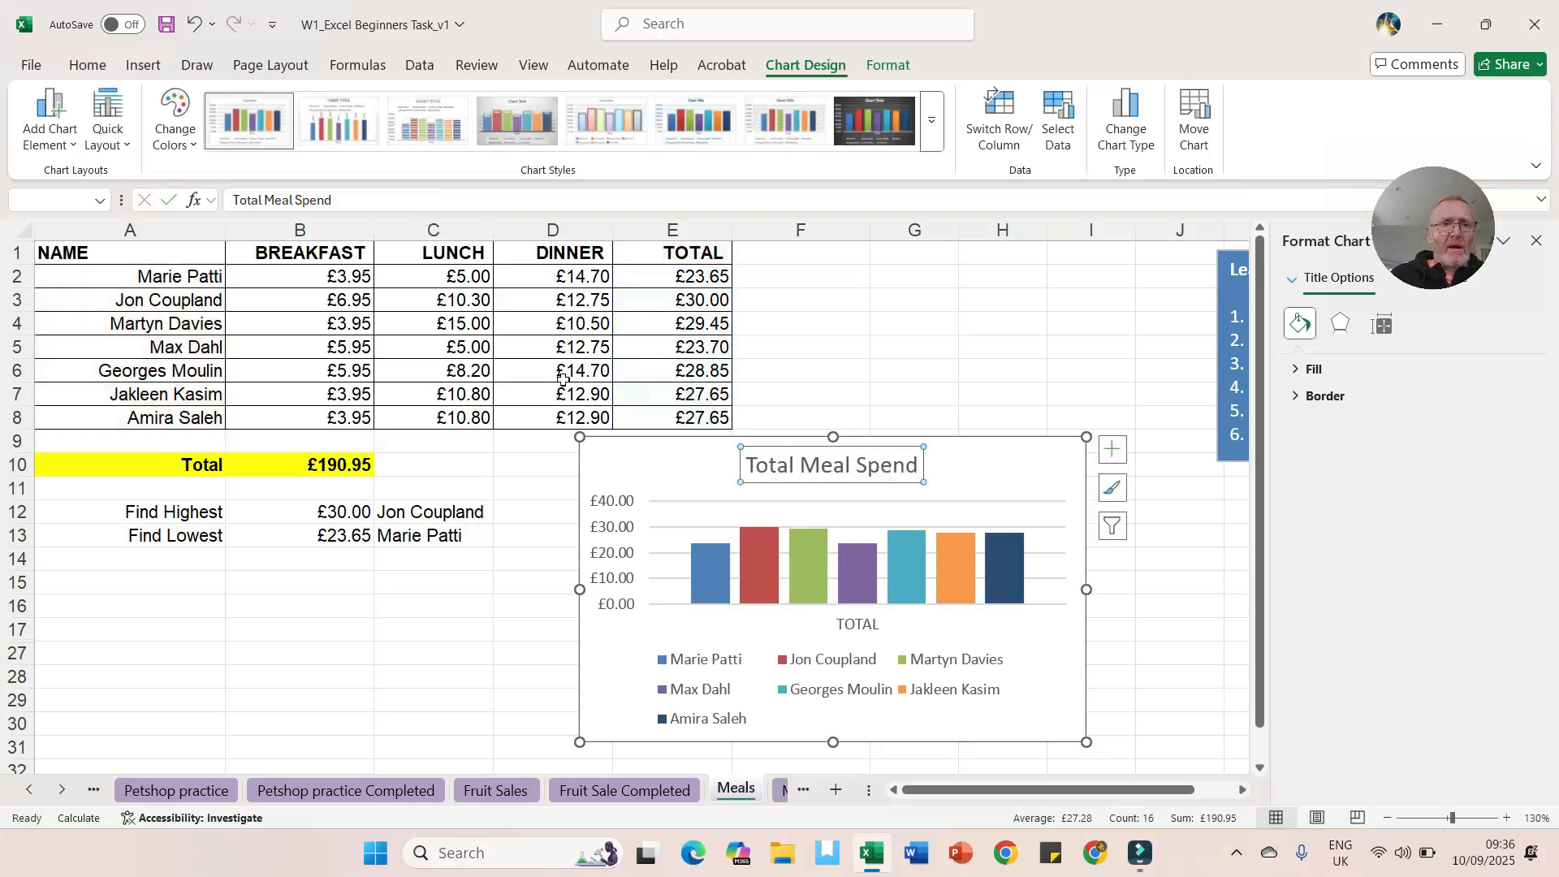
Step: Add a primary vertical axis title reading £ to the chart
click(49, 121)
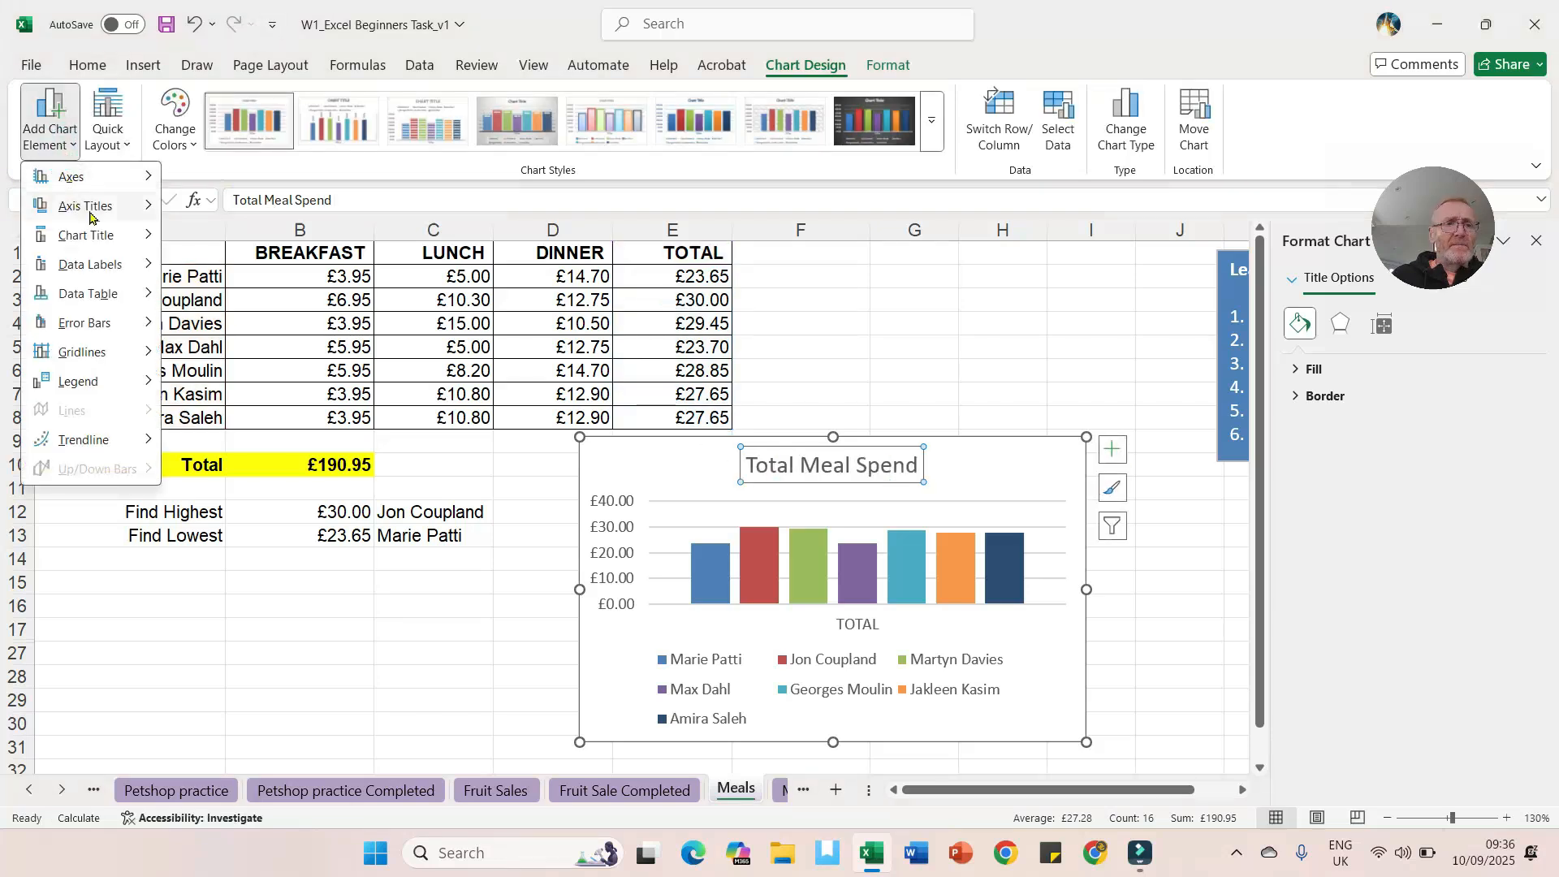
mouse_move(91, 216)
click(237, 264)
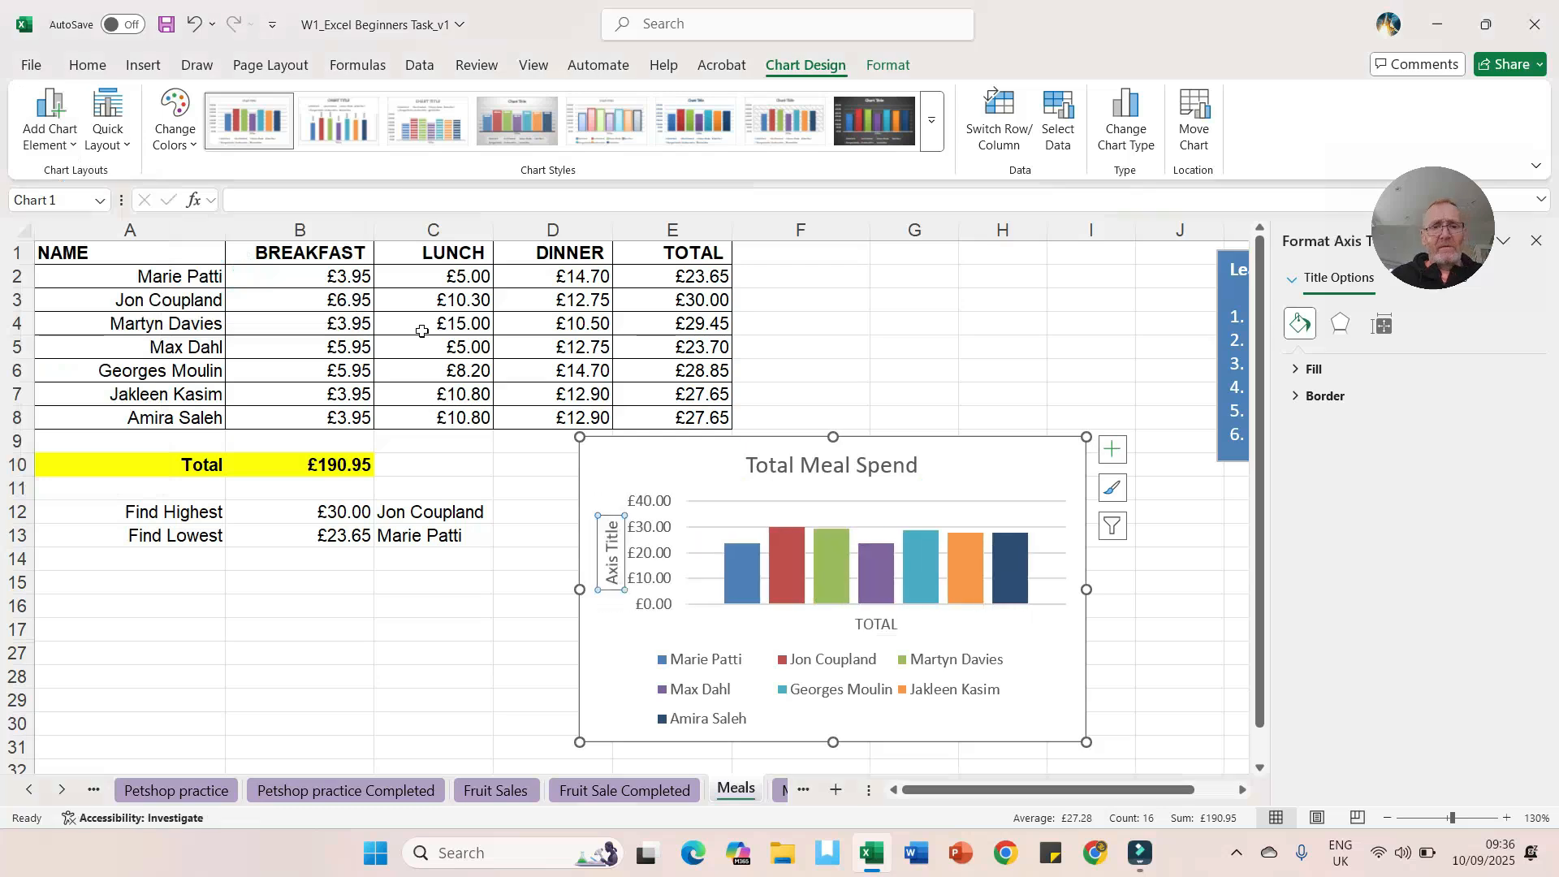
text(£)
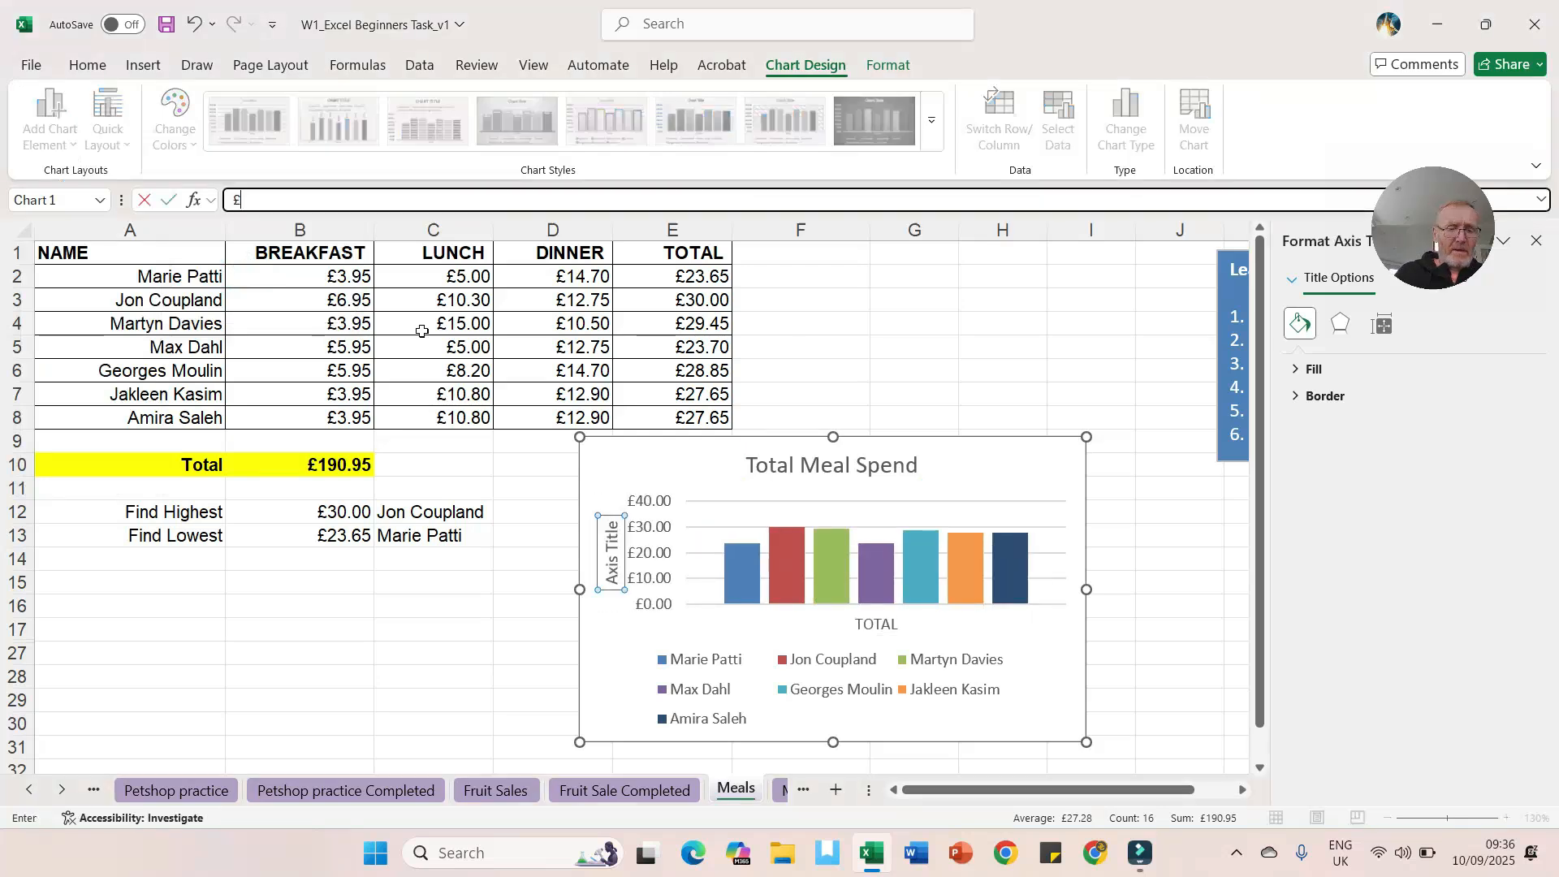
key(Return)
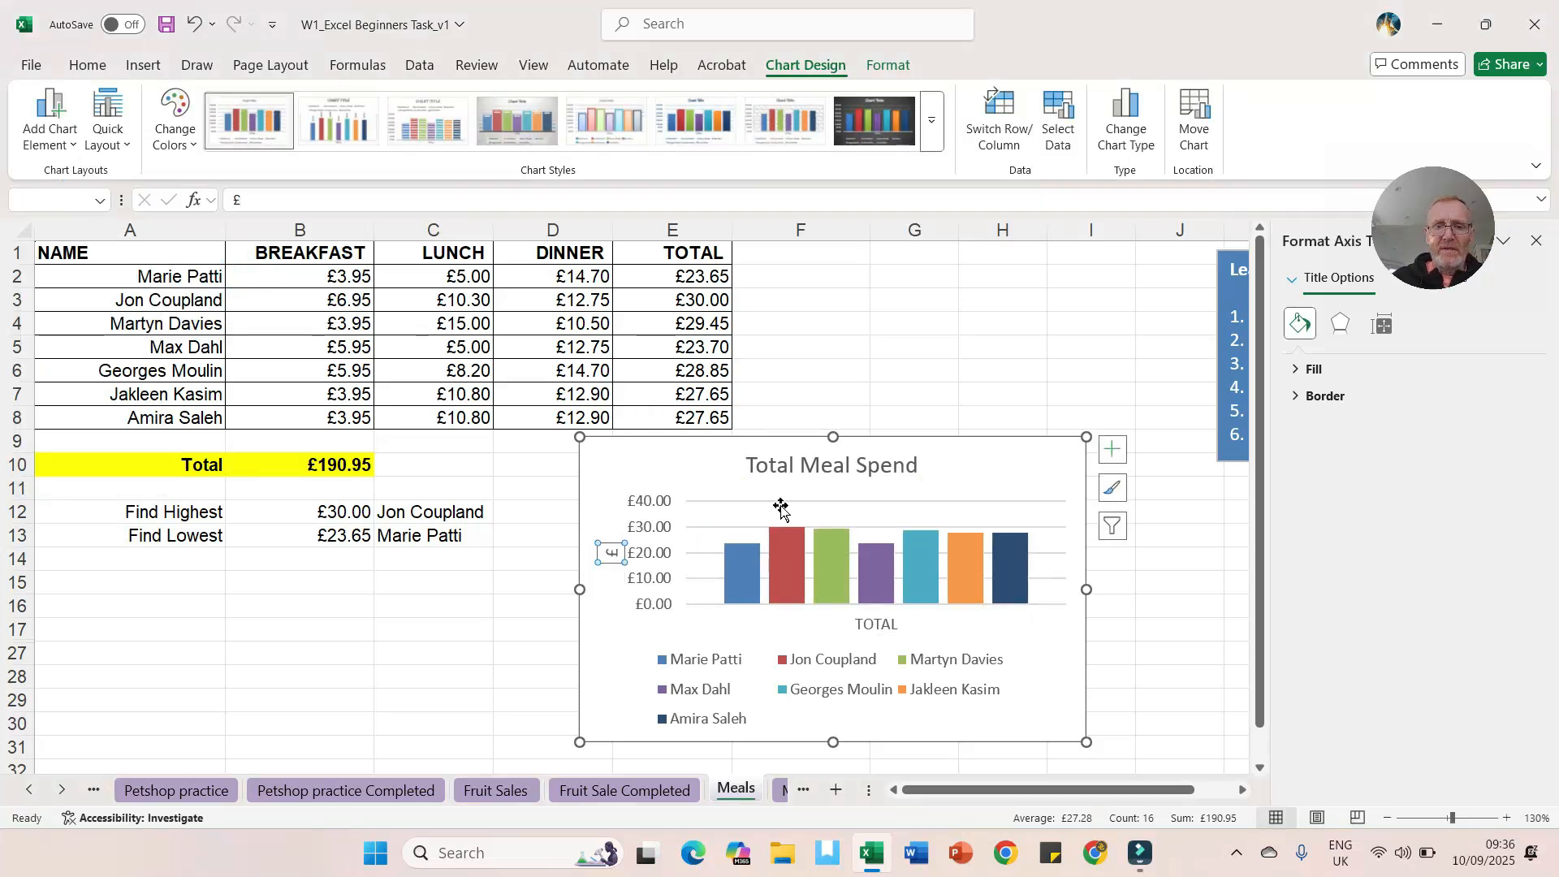
click(954, 370)
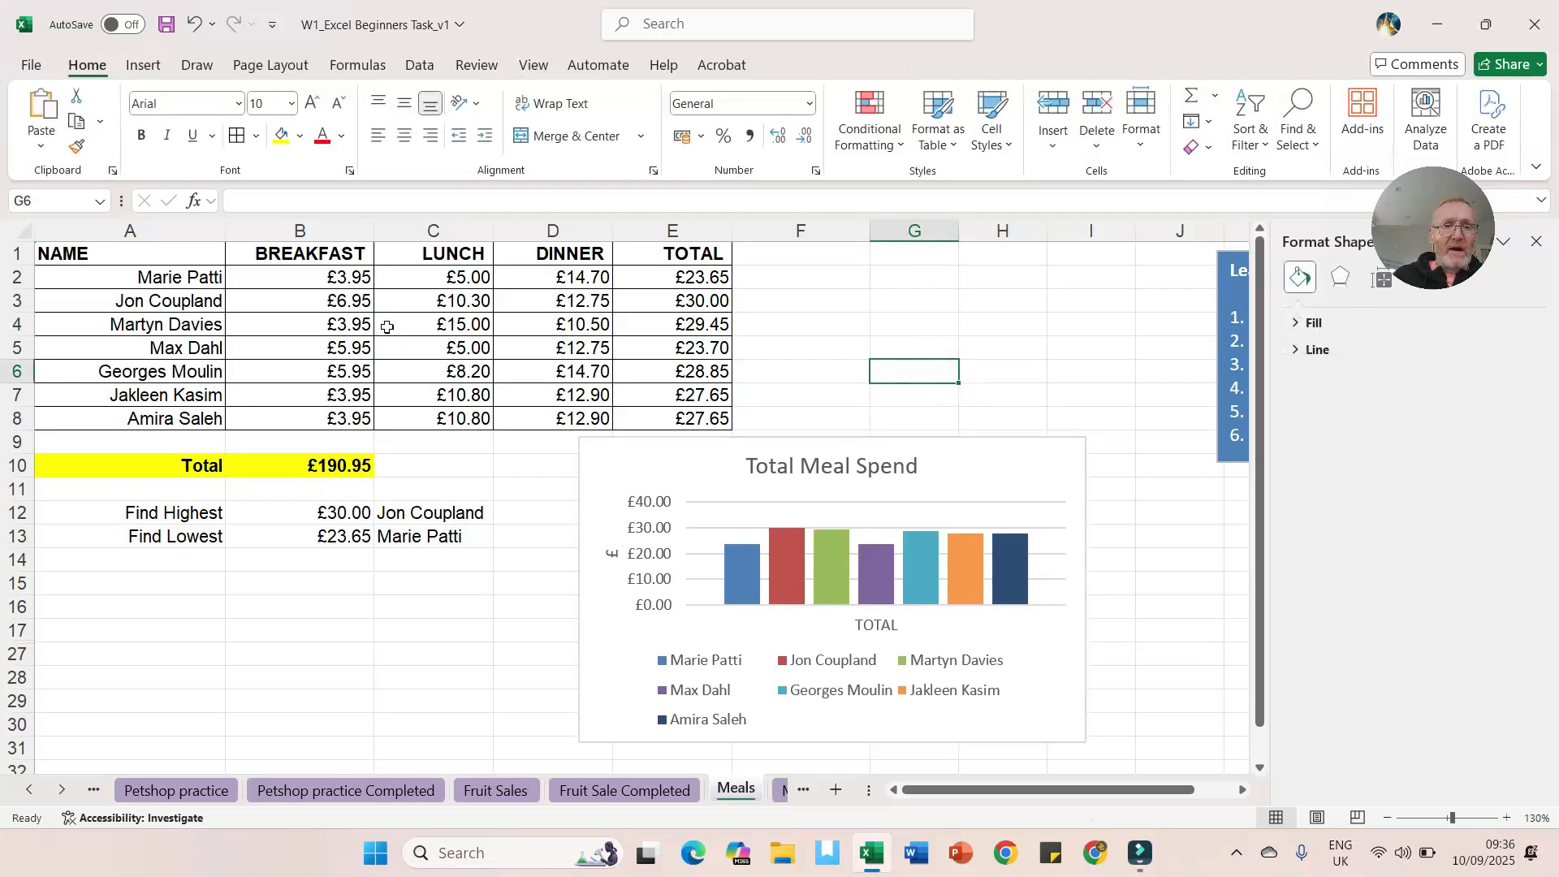
click(341, 279)
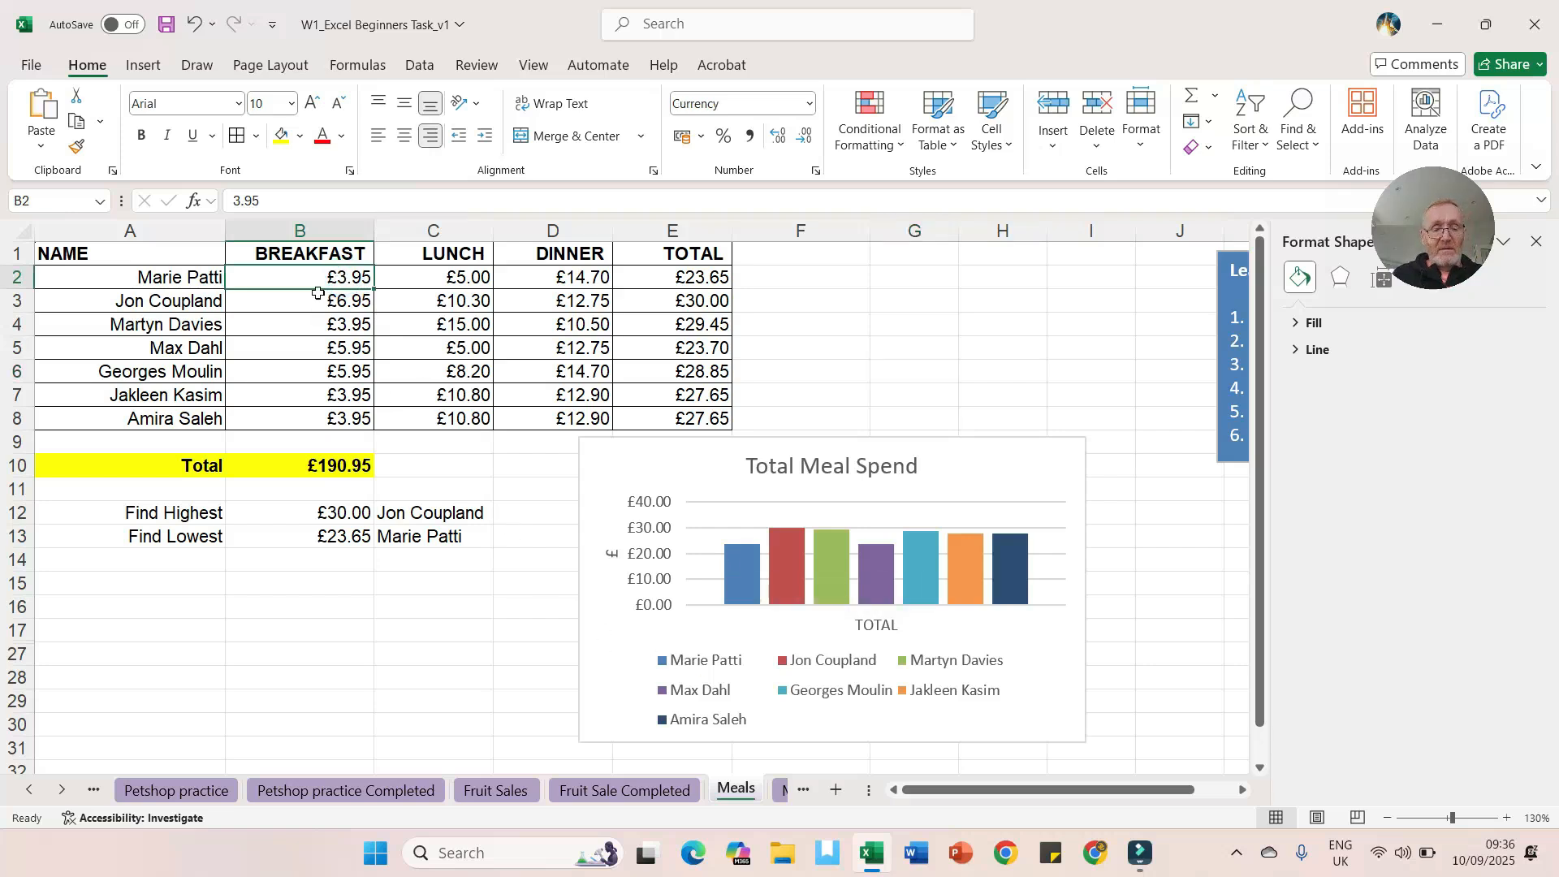
text(20)
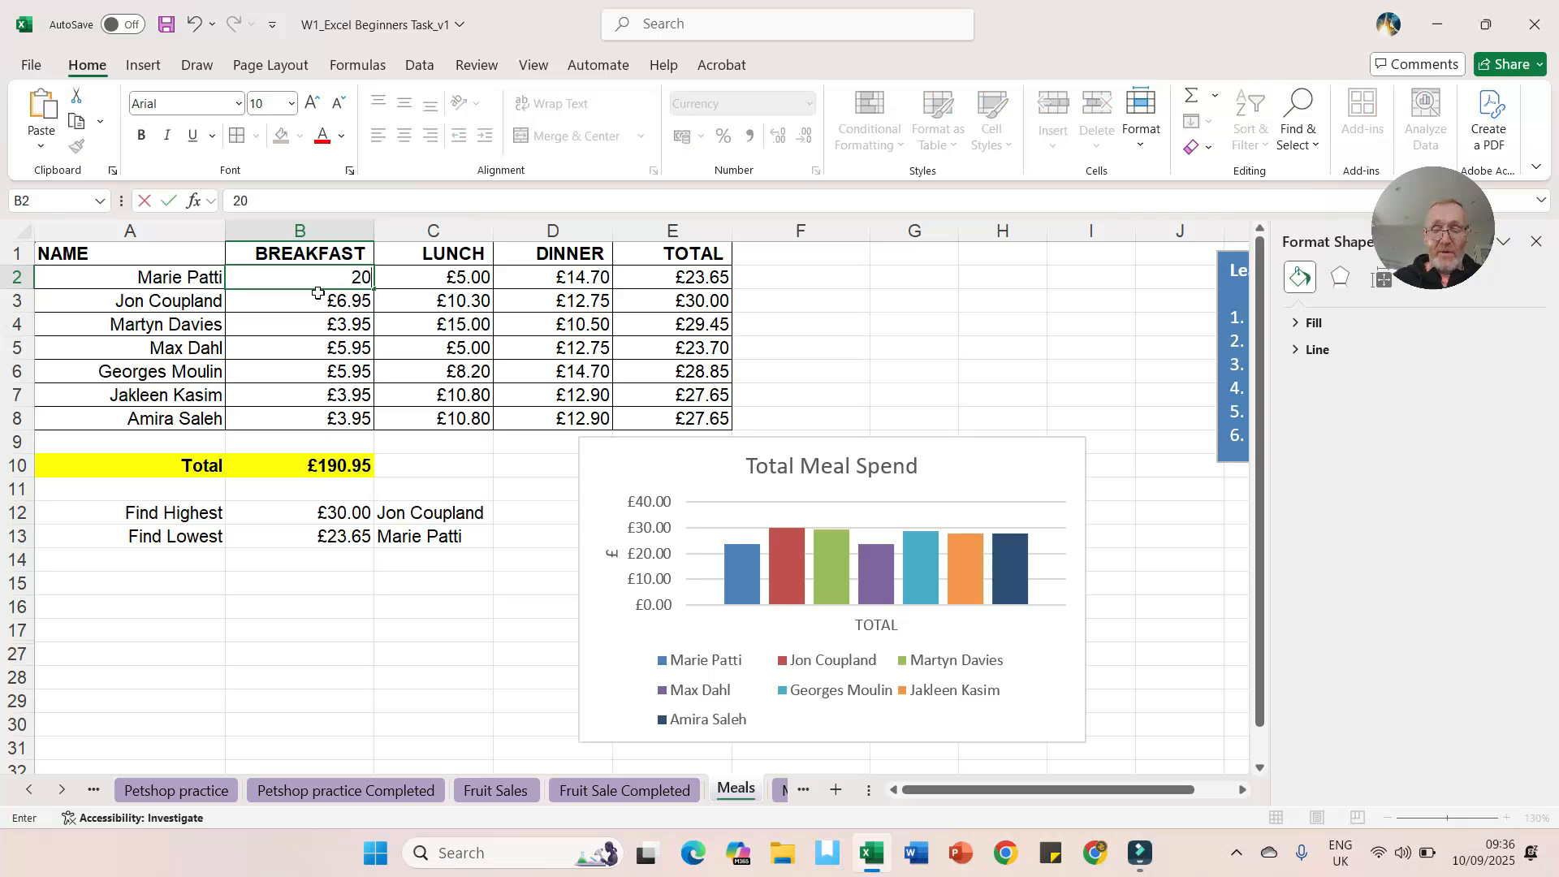
key(Return)
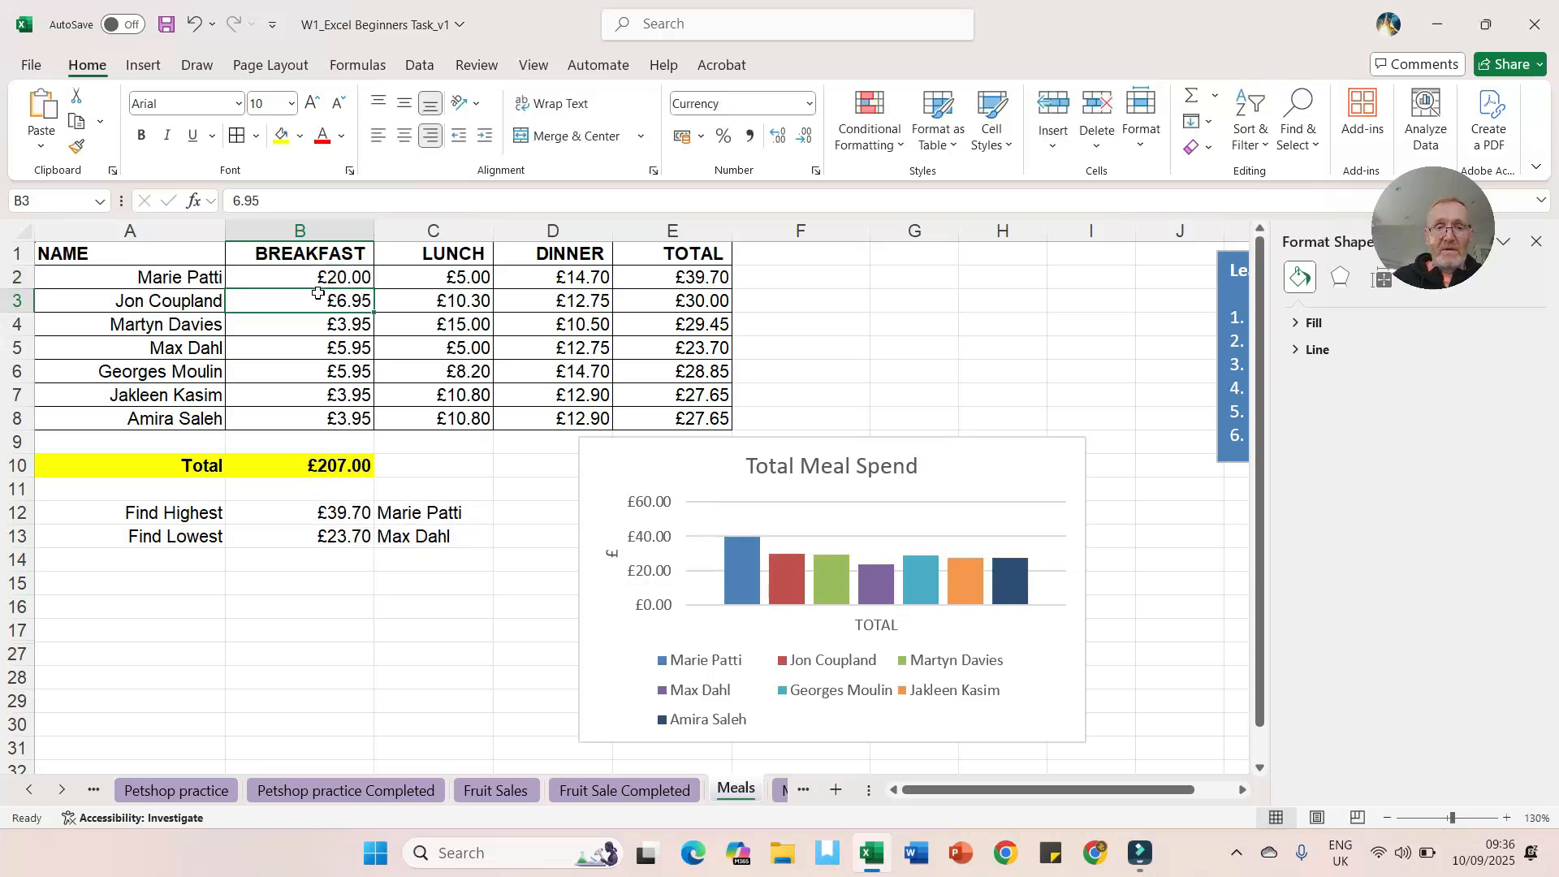